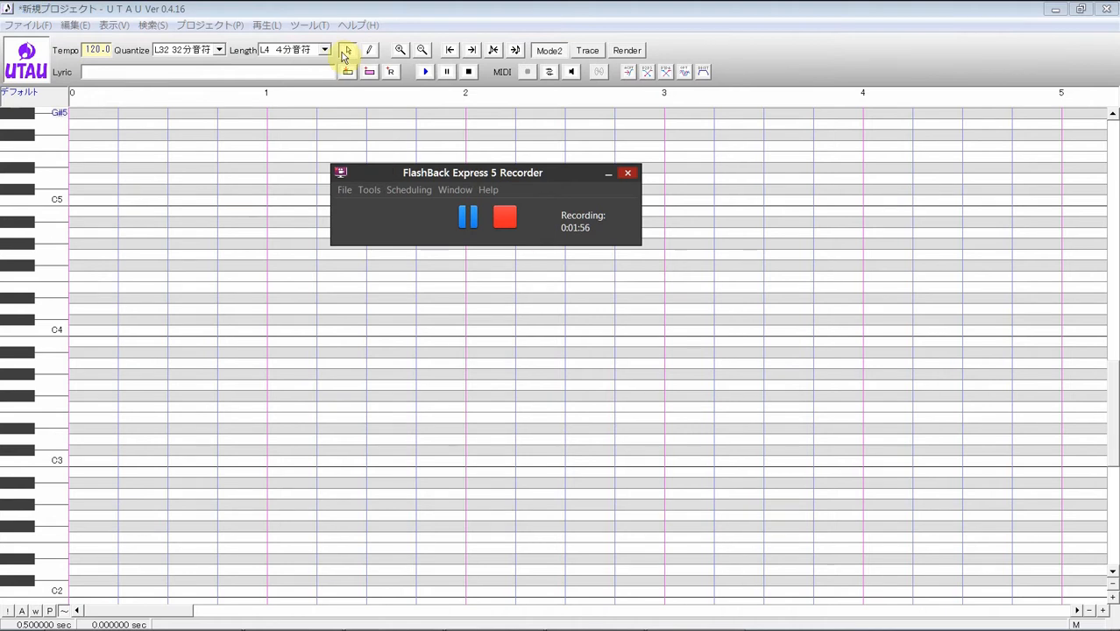
Step: Open the voicebank's sound settings (原音の設定) and select the あ.wav entry
left_click(327, 28)
left_click(327, 28)
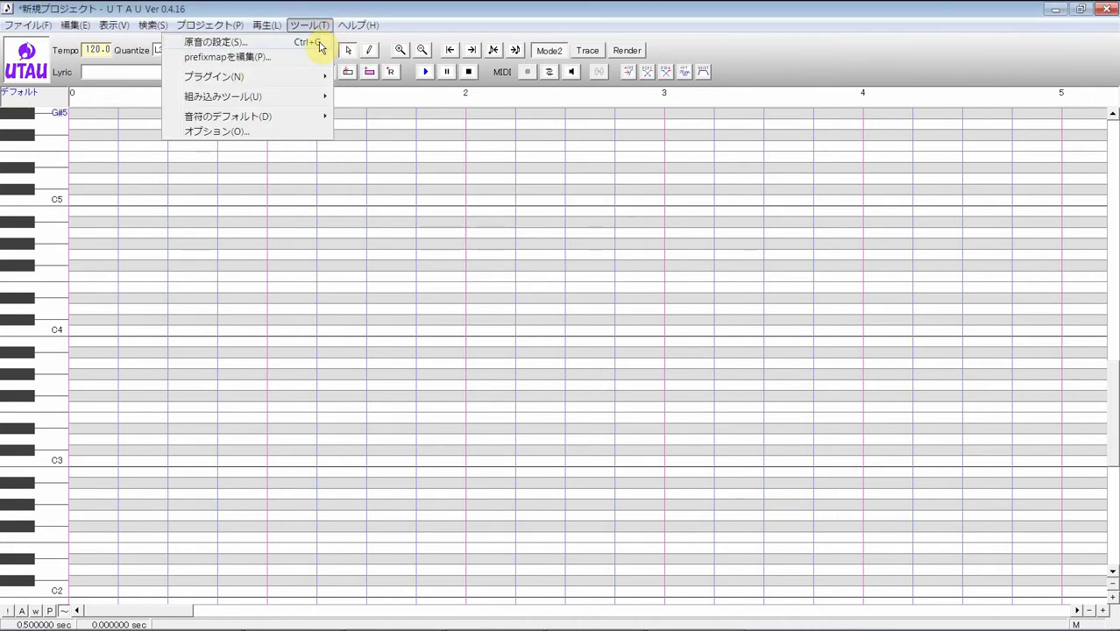
left_click(321, 47)
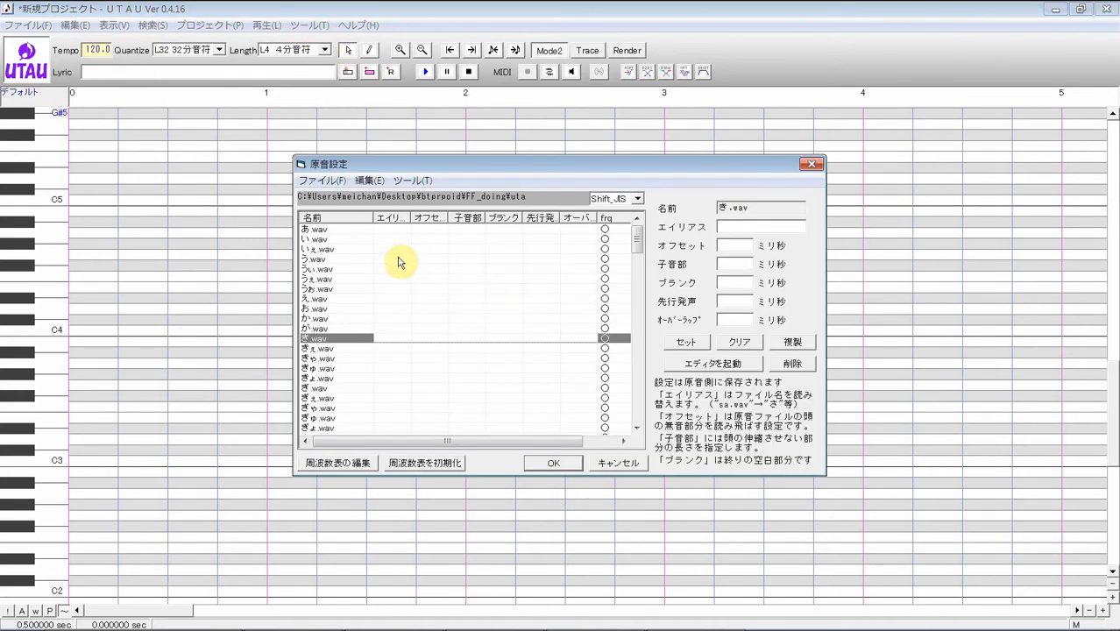
left_click(329, 229)
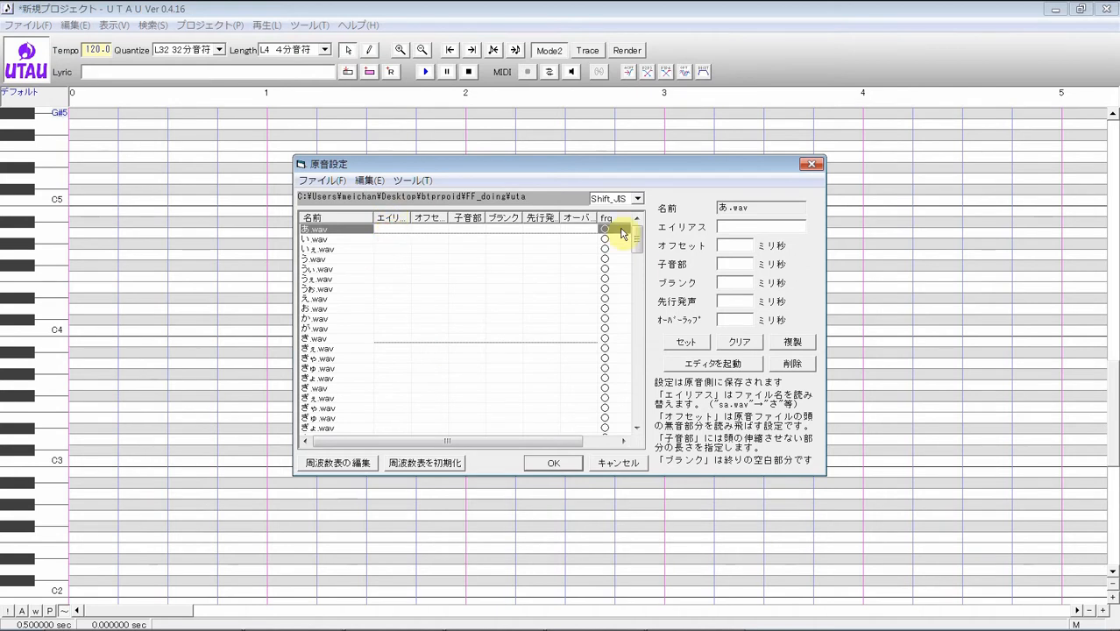
Step: Examine the name and alias fields of あ.wav and the voicebank folder path in the sound settings
left_click(746, 225)
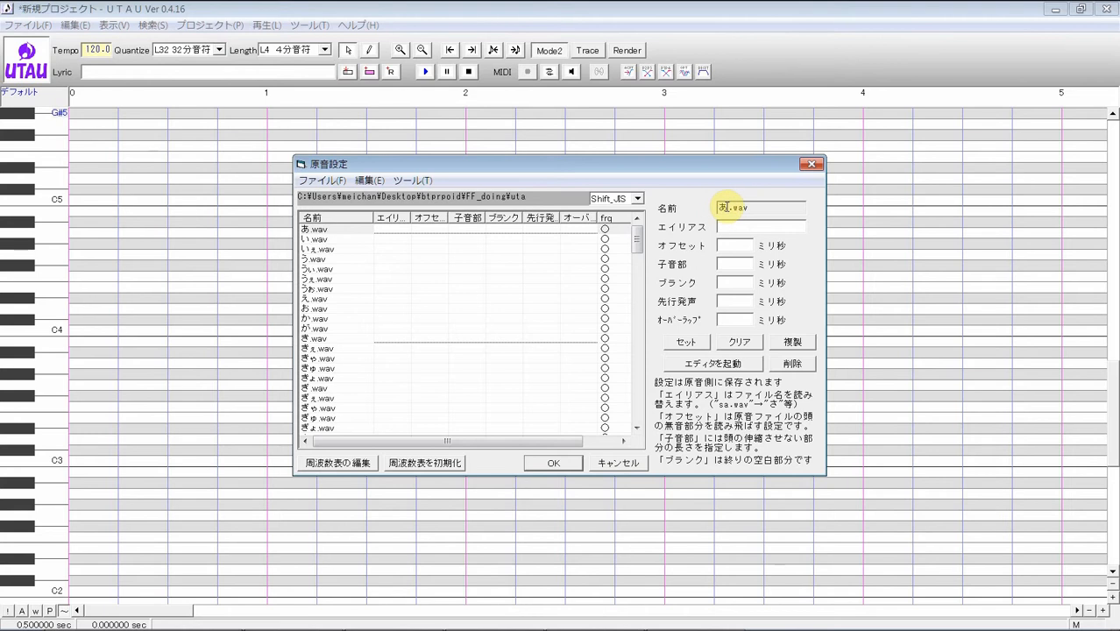
left_click_drag(728, 207, 722, 207)
left_click(729, 224)
left_click(730, 223)
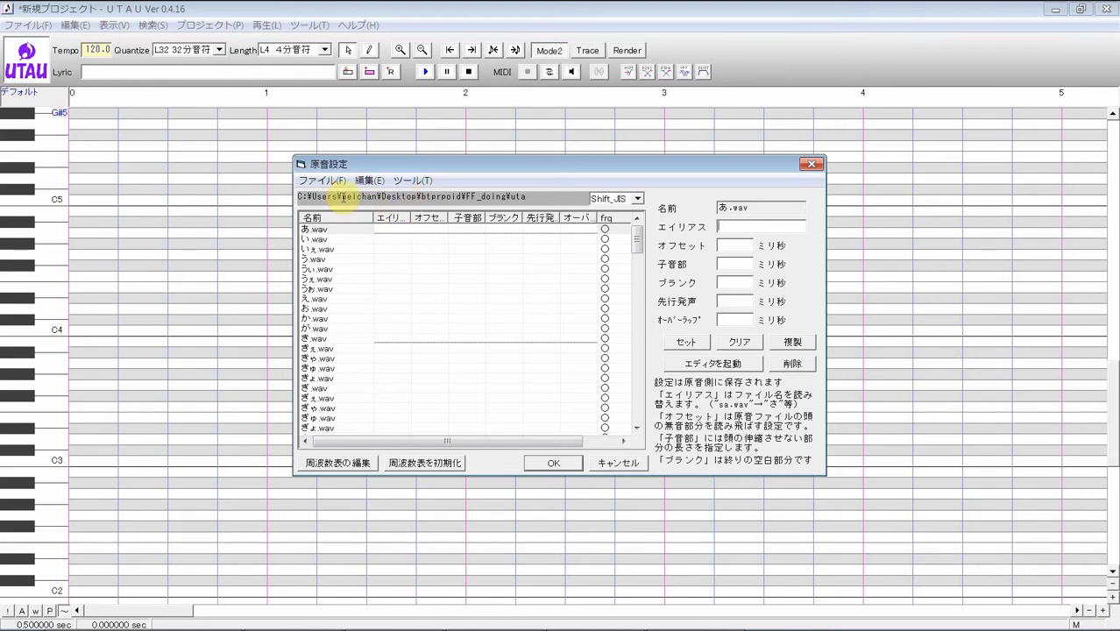
left_click_drag(341, 196, 543, 187)
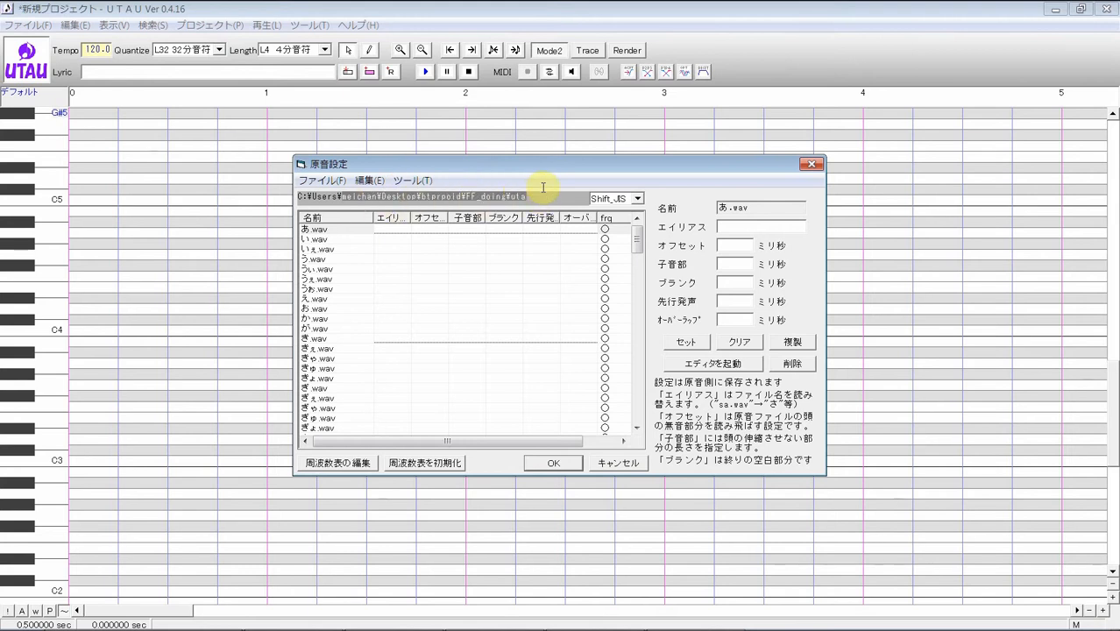
left_click(540, 197)
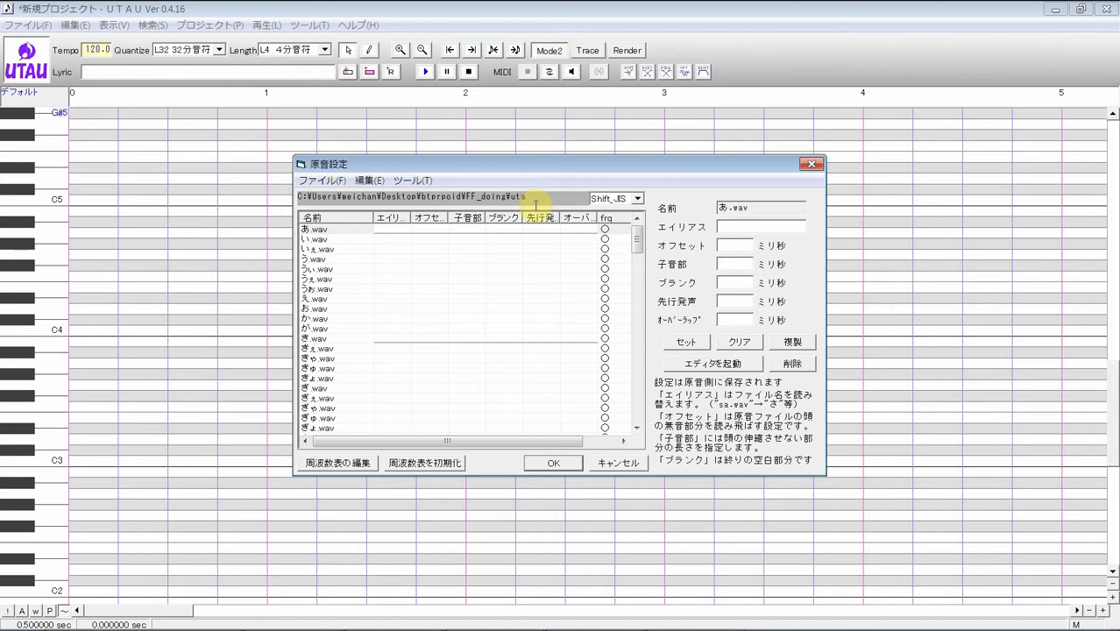
Step: Set the offset (オフセット) and consonant (子音部) values of あ.wav to 100 ms each and apply them to its entry
left_click(496, 229)
left_click(745, 246)
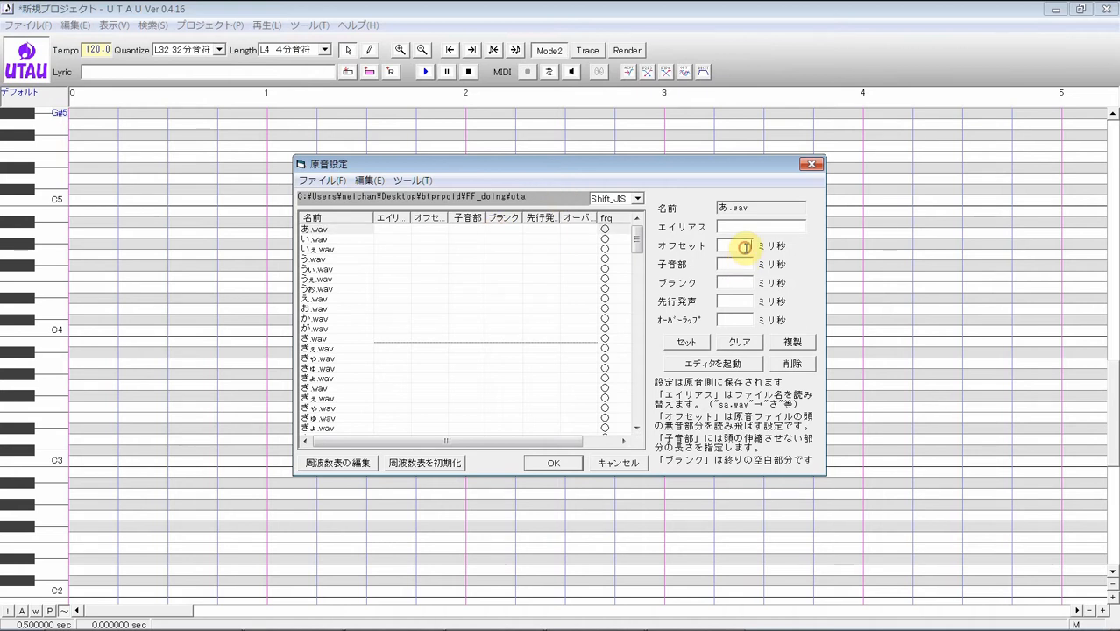
type("100")
left_click(735, 263)
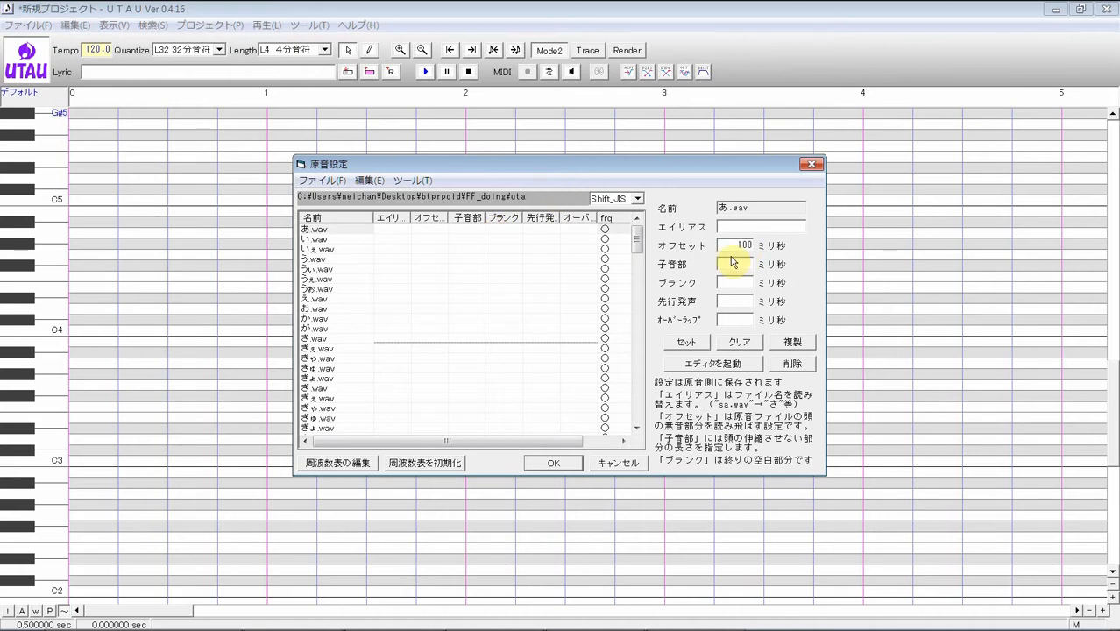
type("100")
left_click(693, 343)
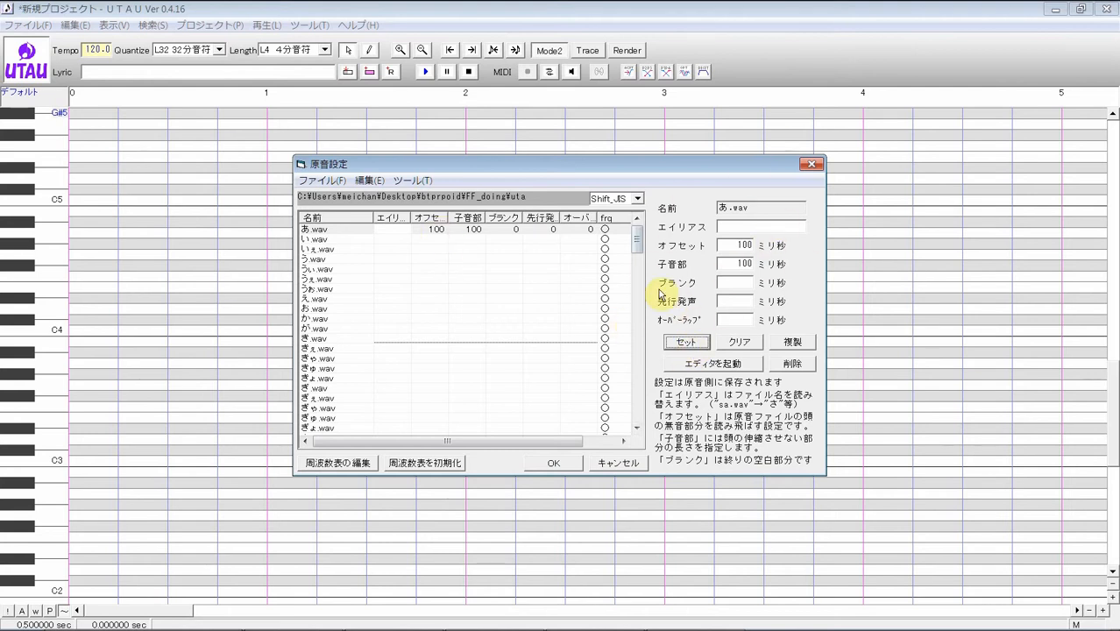
Step: Review the あ.wav entry and the sound list, and close the sound settings without saving
left_click(486, 231)
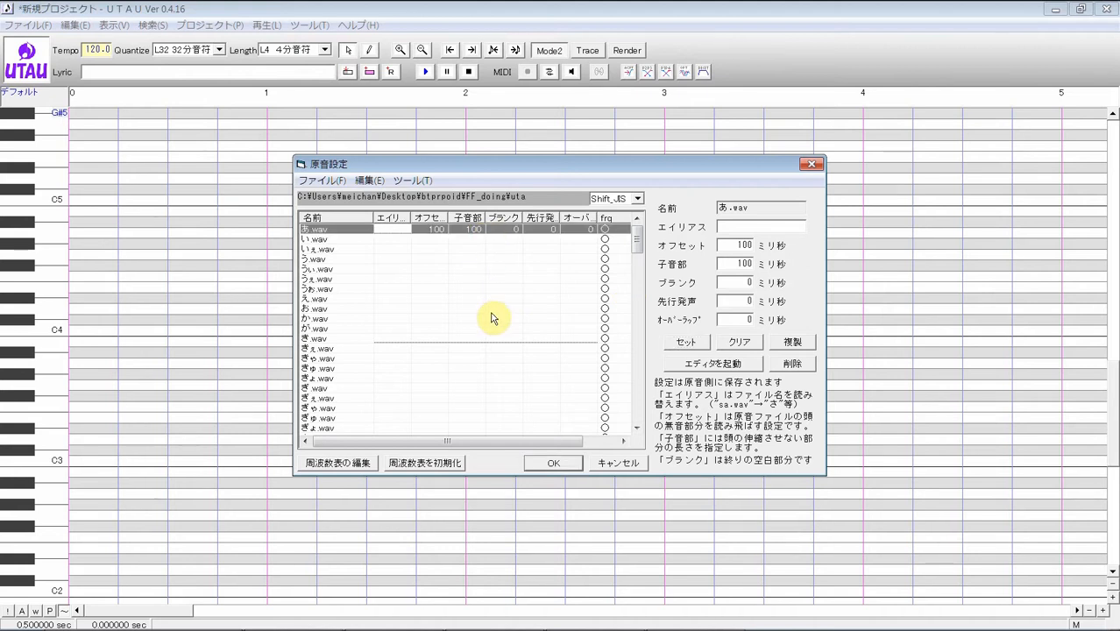
scroll(493, 318, "down", 20)
scroll(494, 317, "up", 20)
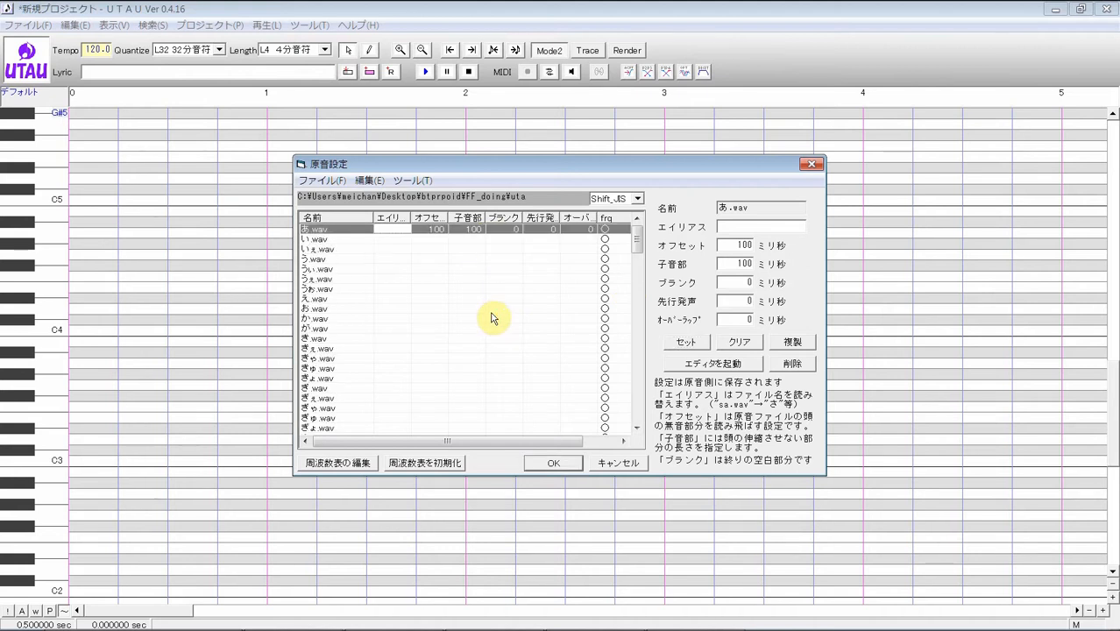
left_click(812, 166)
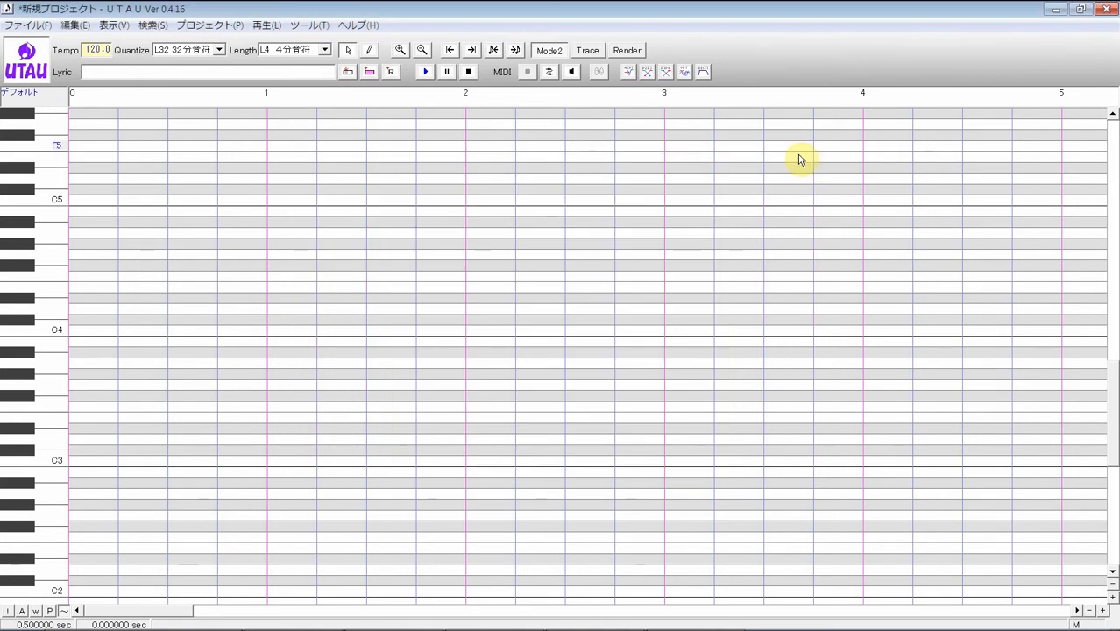
Step: Reopen the sound settings, check the list of entries for stored values, and close it with confirmation
left_click(317, 26)
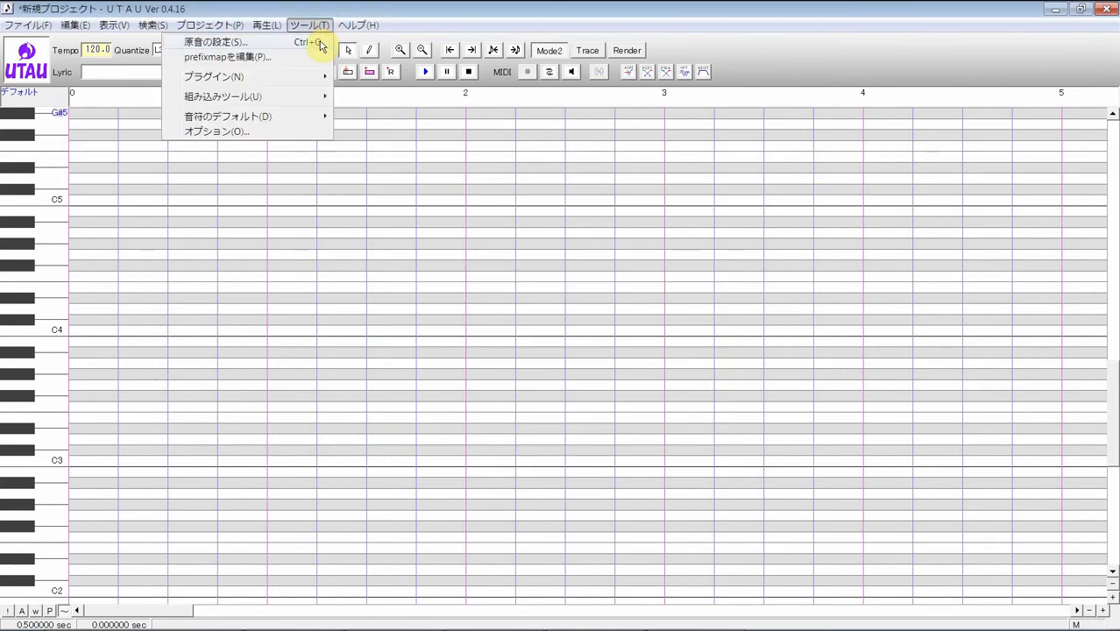
left_click(319, 43)
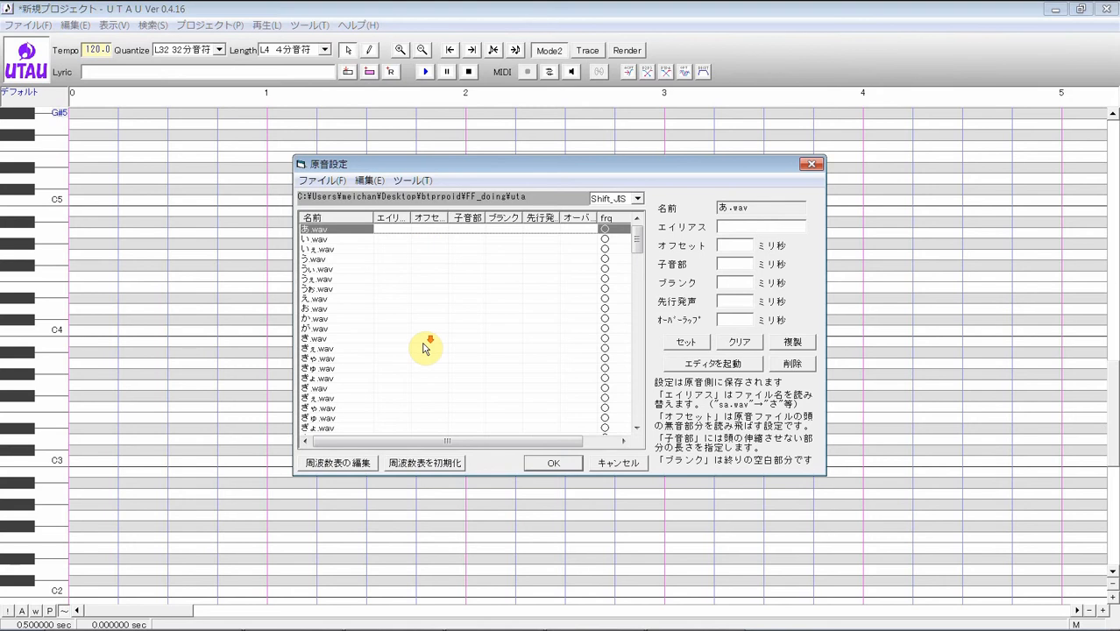
scroll(426, 345, "down", 10)
scroll(425, 348, "up", 20)
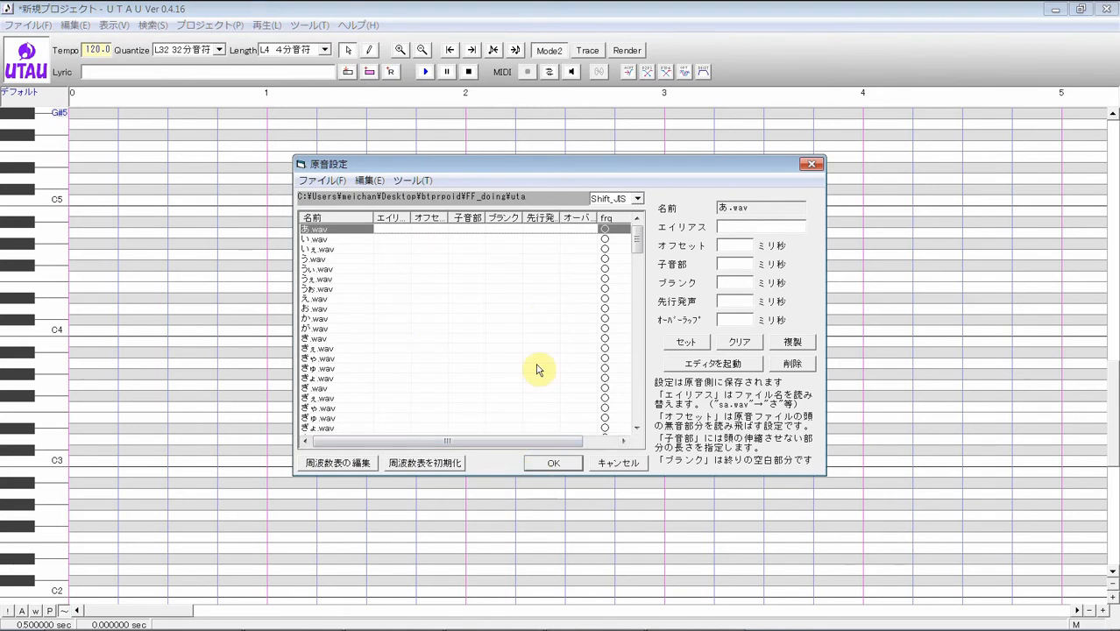
scroll(549, 312, "down", 10)
scroll(549, 312, "up", 10)
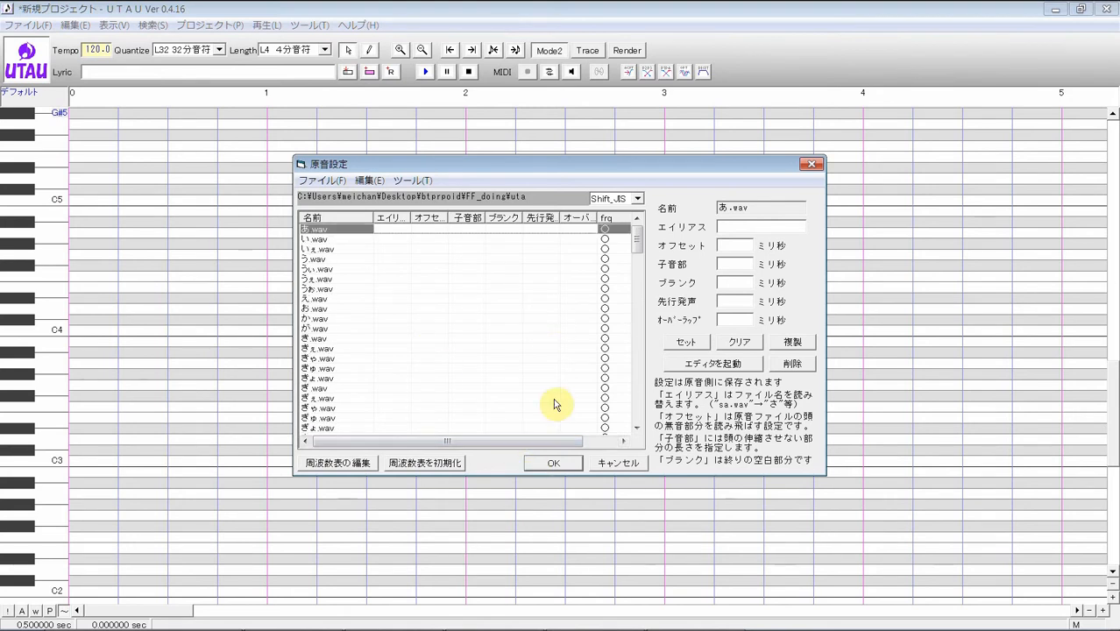
left_click(554, 463)
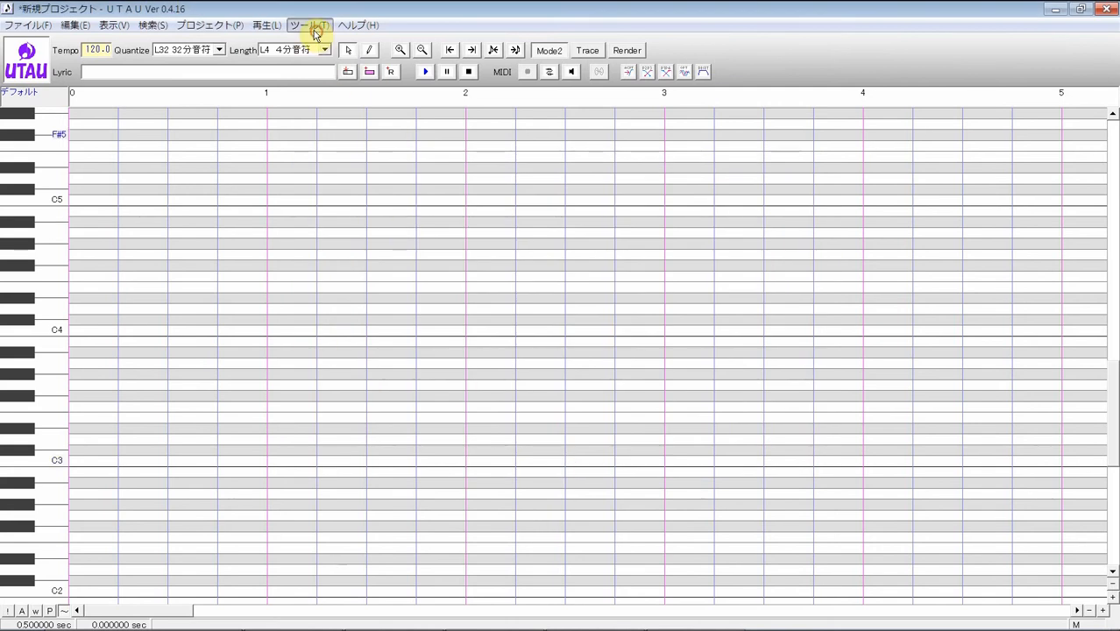
Step: Open the sound settings again, check the voicebank folder path, and select the あ.wav entry
left_click(313, 26)
left_click(317, 41)
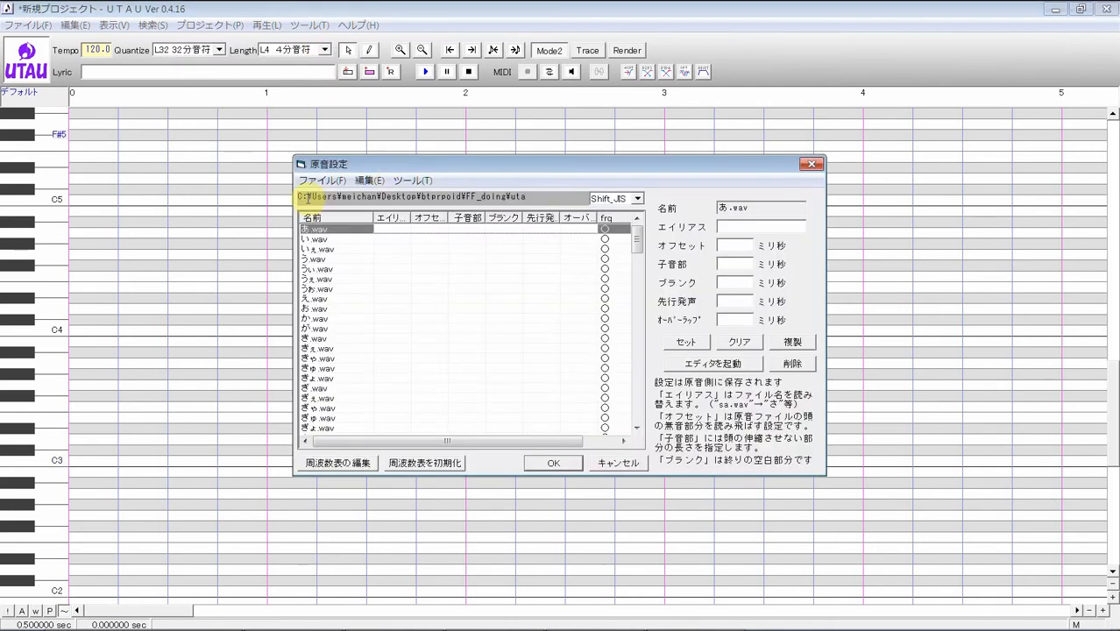
left_click_drag(300, 196, 542, 186)
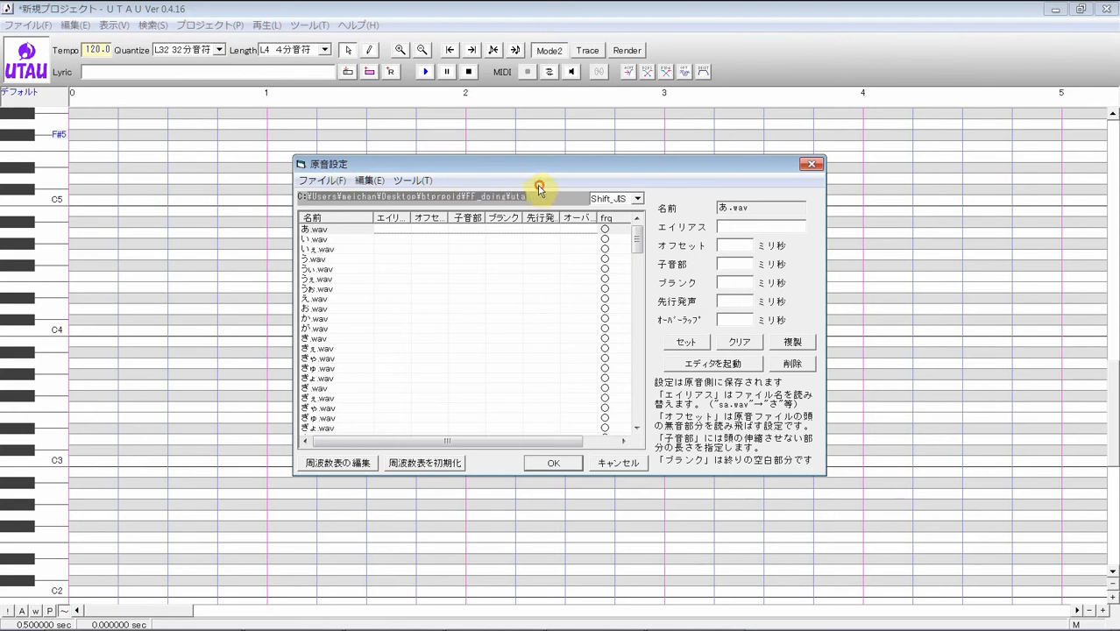
left_click(535, 194)
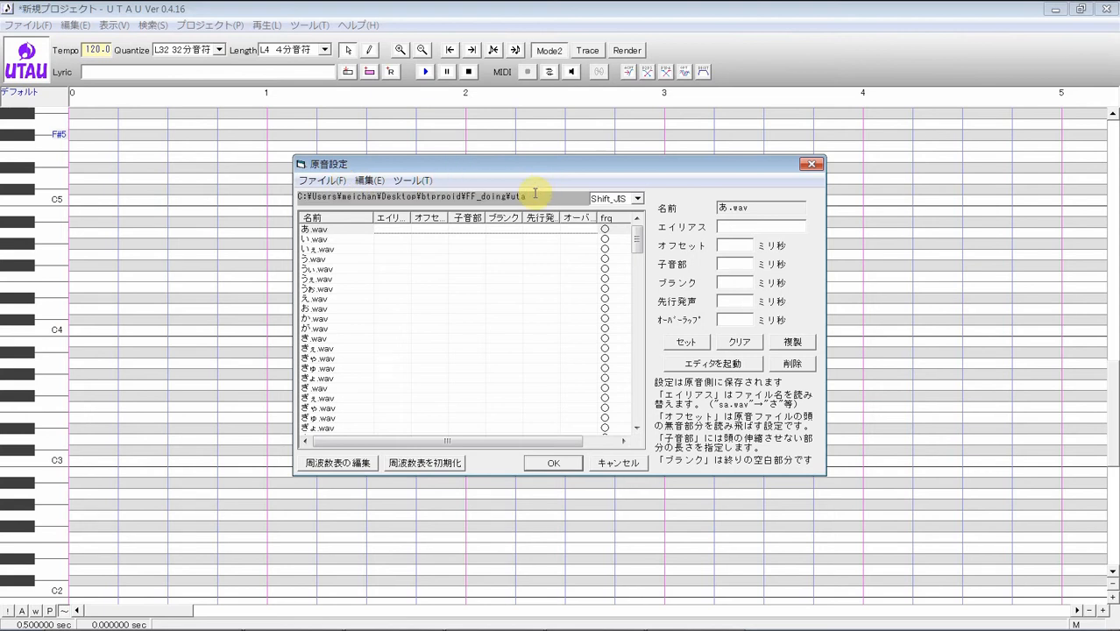
left_click(483, 229)
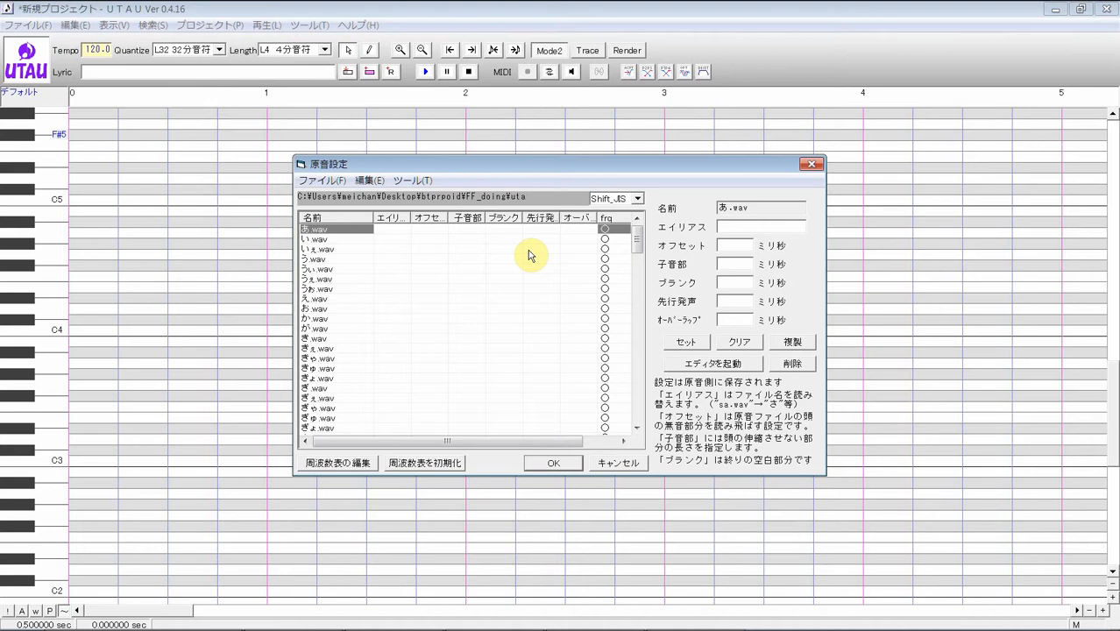
Step: Launch the waveform editor for あ.wav, reposition its window below the first list entries, and advance to いぇ.wav
left_click(674, 363)
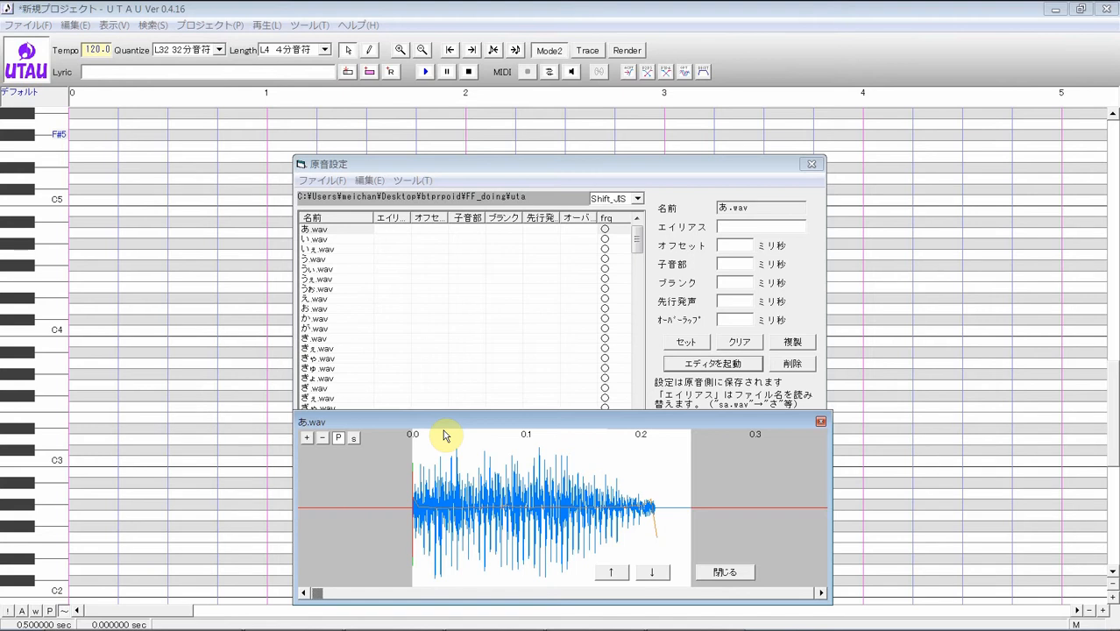
left_click_drag(444, 424, 418, 401)
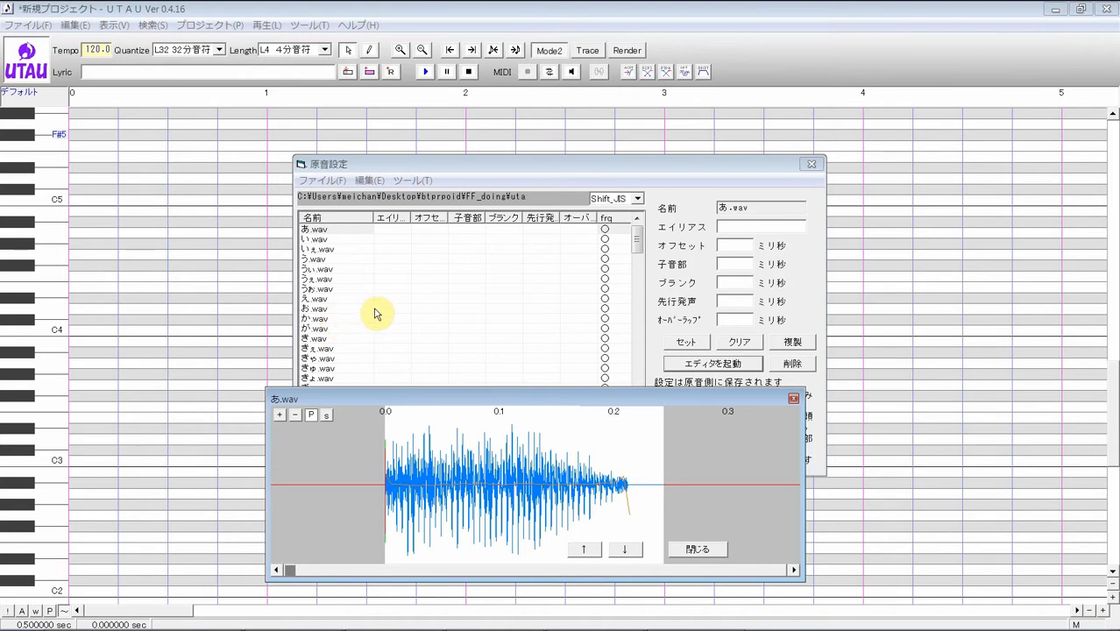
left_click_drag(445, 396, 447, 354)
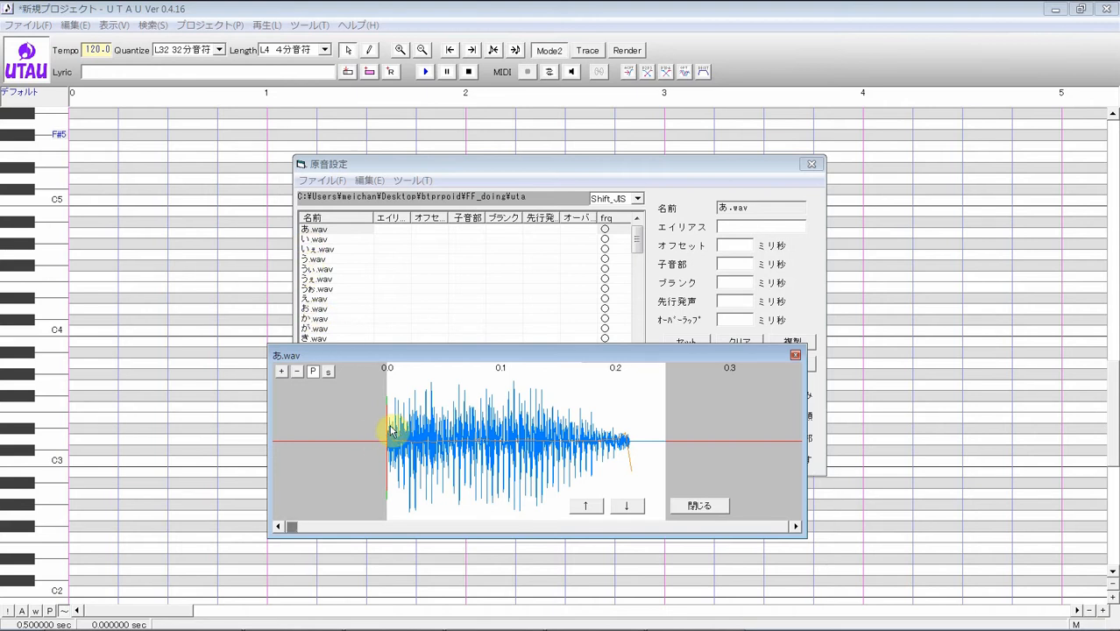
left_click(626, 505)
left_click(627, 506)
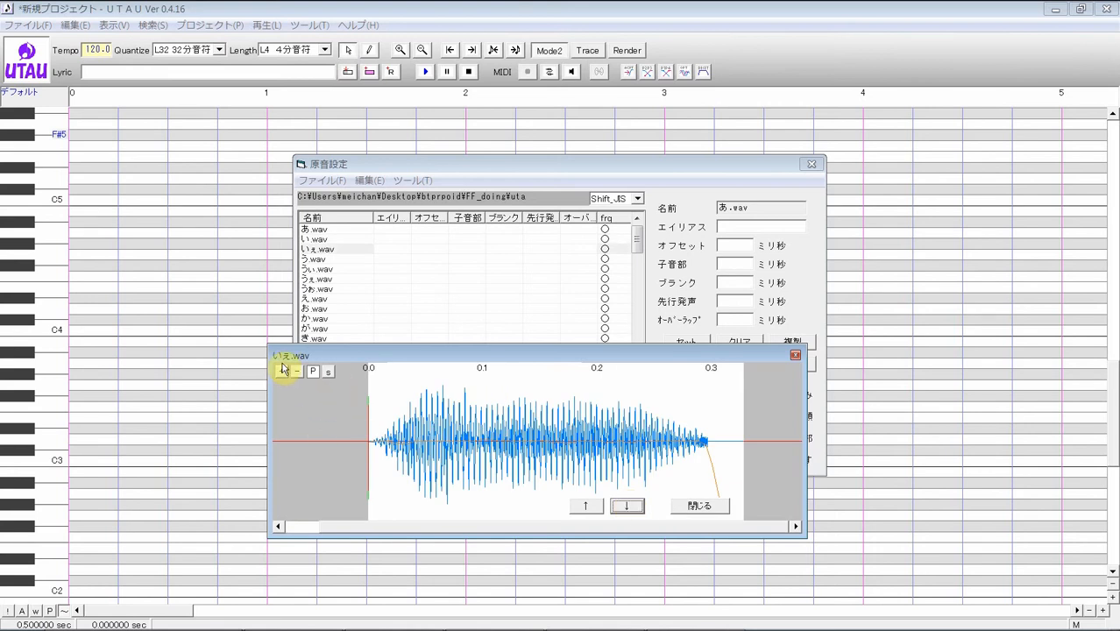
Step: Switch the editor to the spectrogram view and set the preutterance (先行発声) of いぇ.wav to 20 ms
left_click(313, 374)
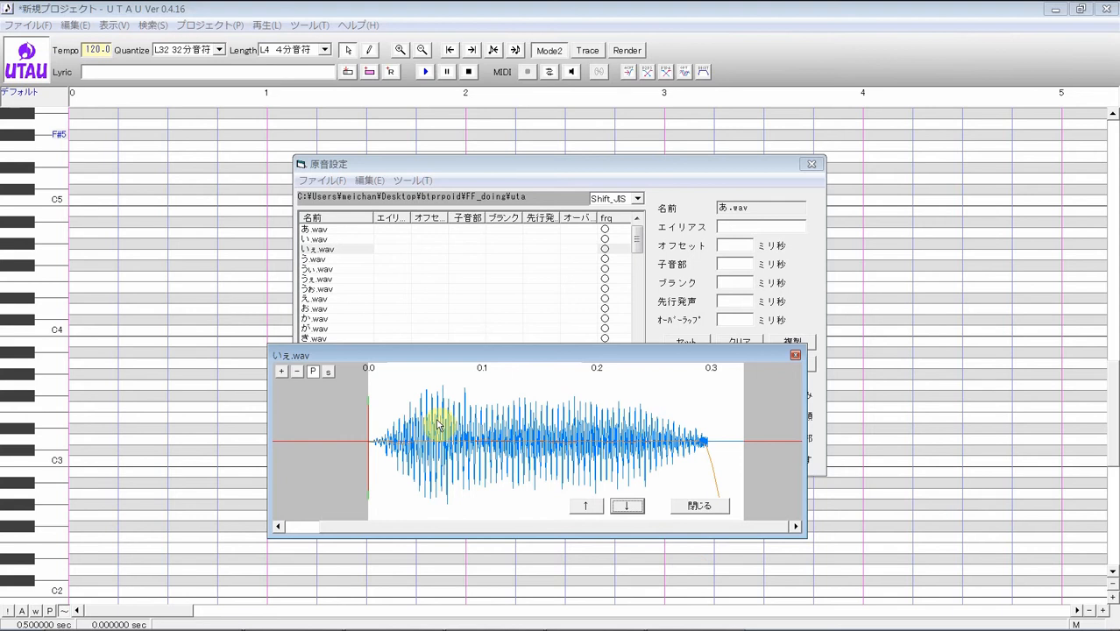
left_click(314, 375)
left_click(327, 373)
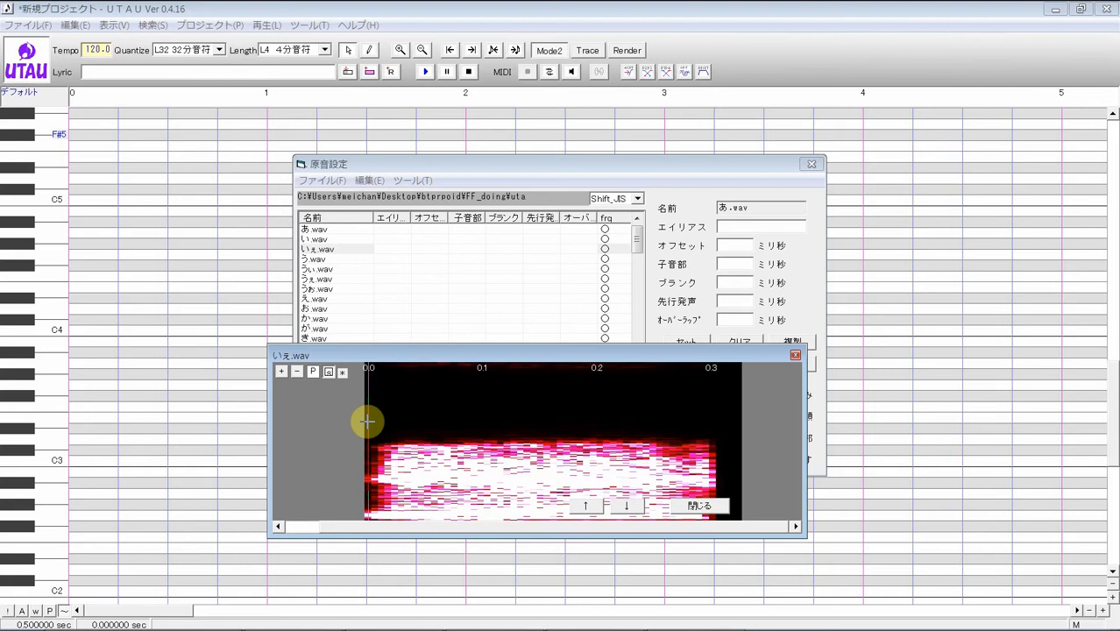
left_click_drag(368, 421, 390, 423)
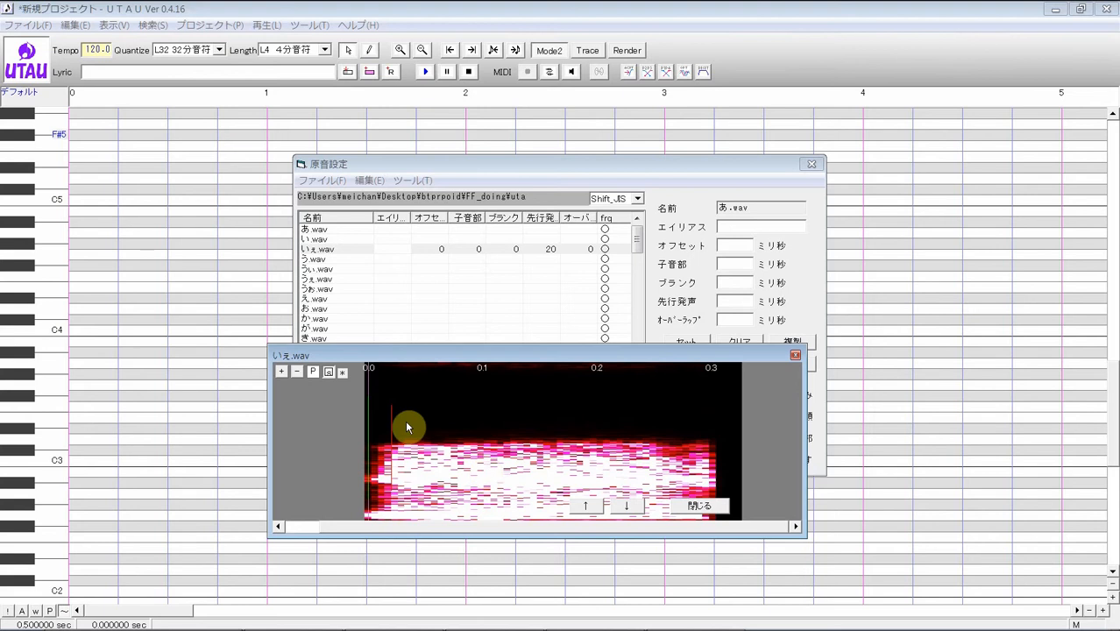
Step: Advance past う.wav to うぃ.wav and set its preutterance to 101 ms at the vowel change in the spectrogram
left_click(618, 506)
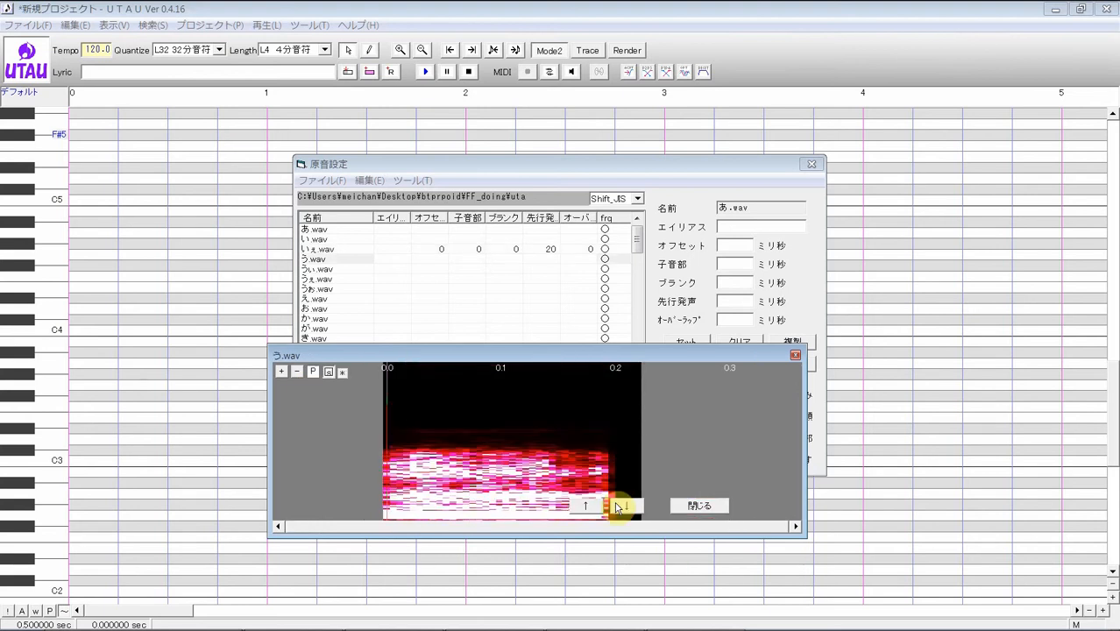
left_click(619, 505)
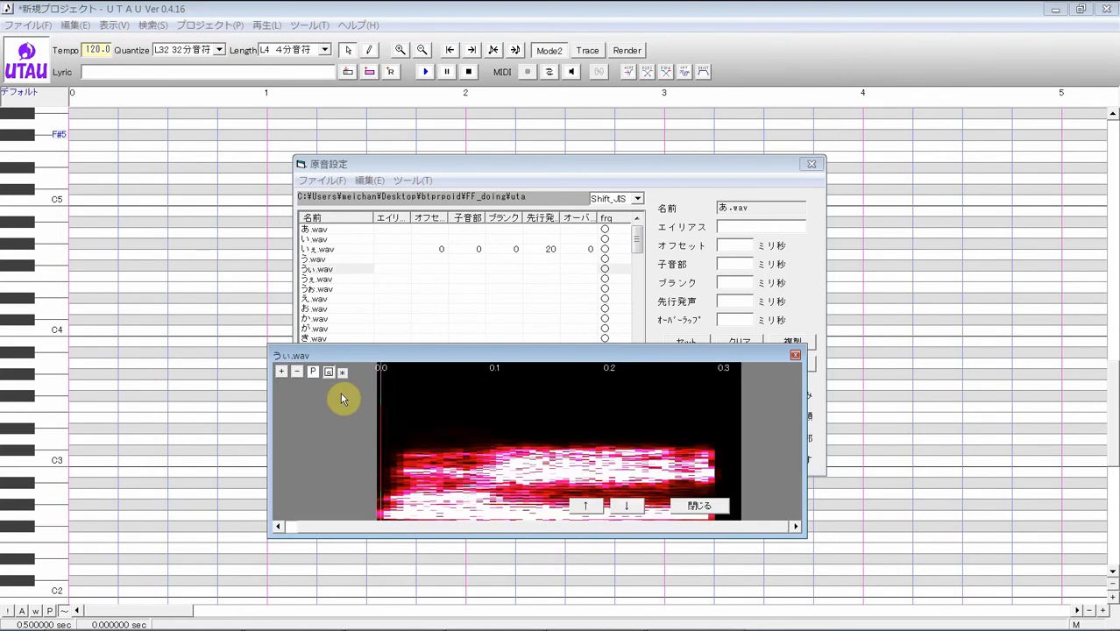
left_click(313, 375)
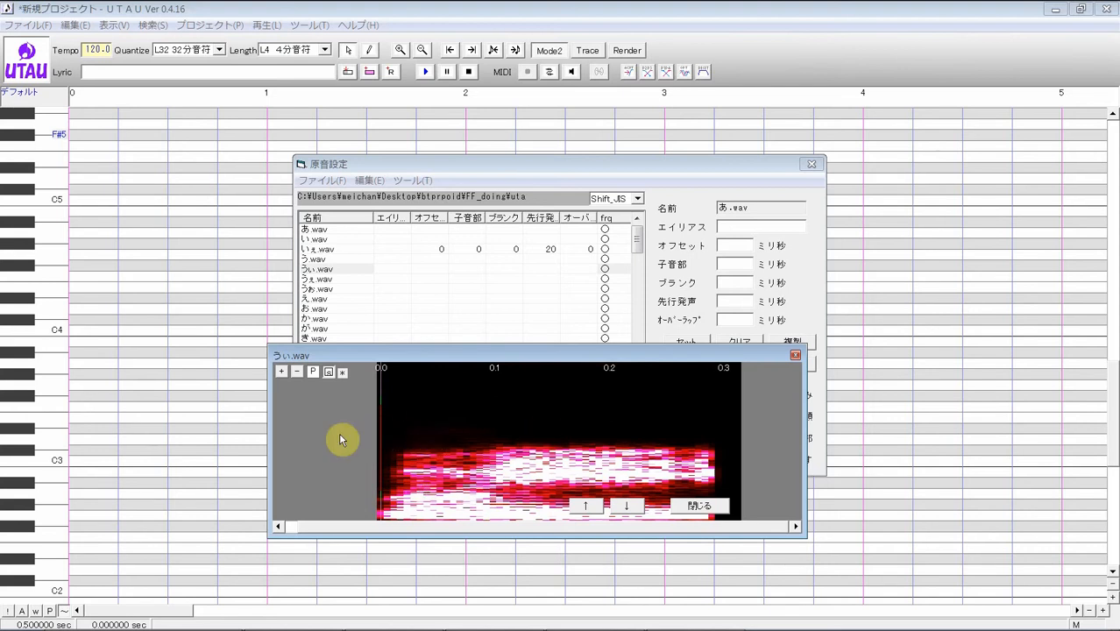
left_click_drag(377, 425, 496, 422)
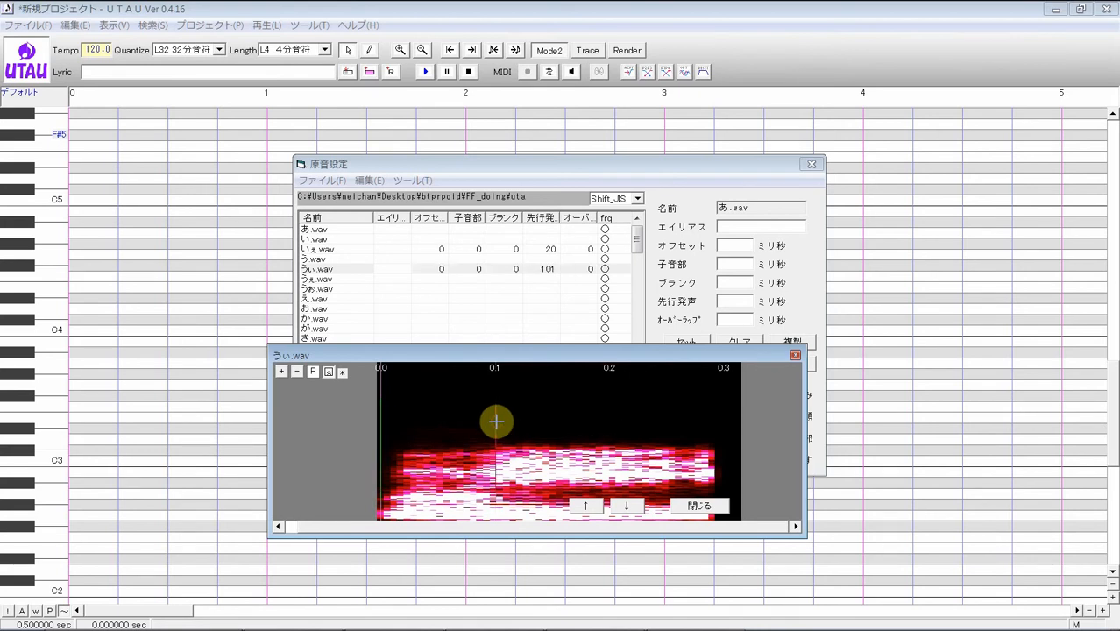
Step: Advance to うぇ.wav, set its preutterance to 122 ms, and go on to うぉ.wav
left_click(635, 512)
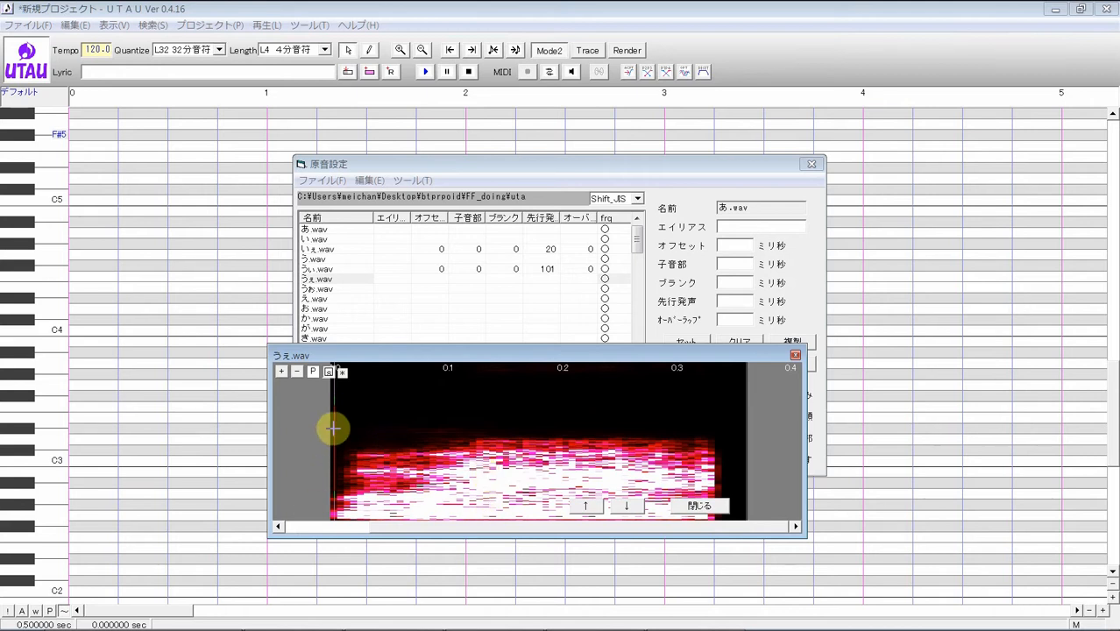
mouse_move(330, 426)
left_mouse_down()
mouse_move(427, 433)
mouse_move(473, 404)
left_mouse_up()
left_click(632, 508)
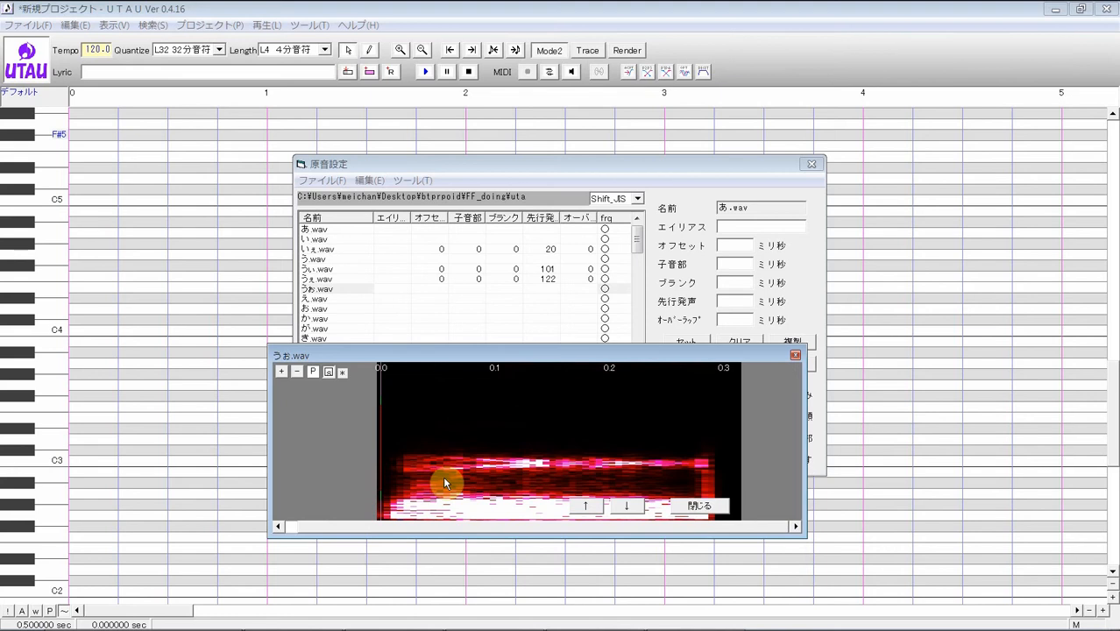
Step: Set the preutterance of うぉ.wav to 66 ms and advance past え.wav and お.wav to か.wav
left_click_drag(383, 424, 458, 412)
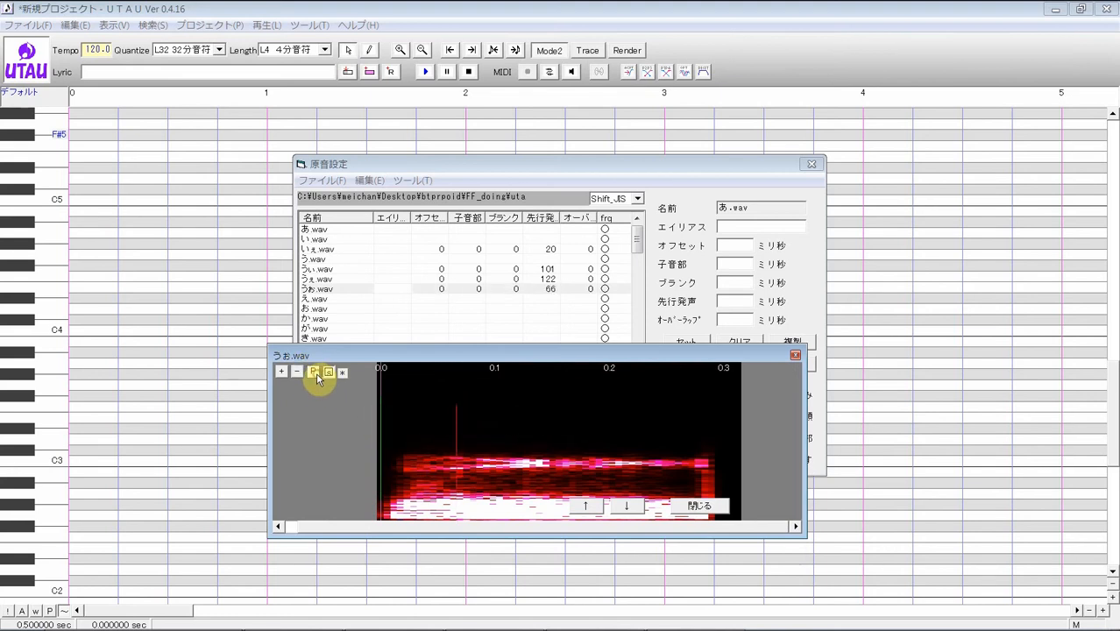
left_click(621, 507)
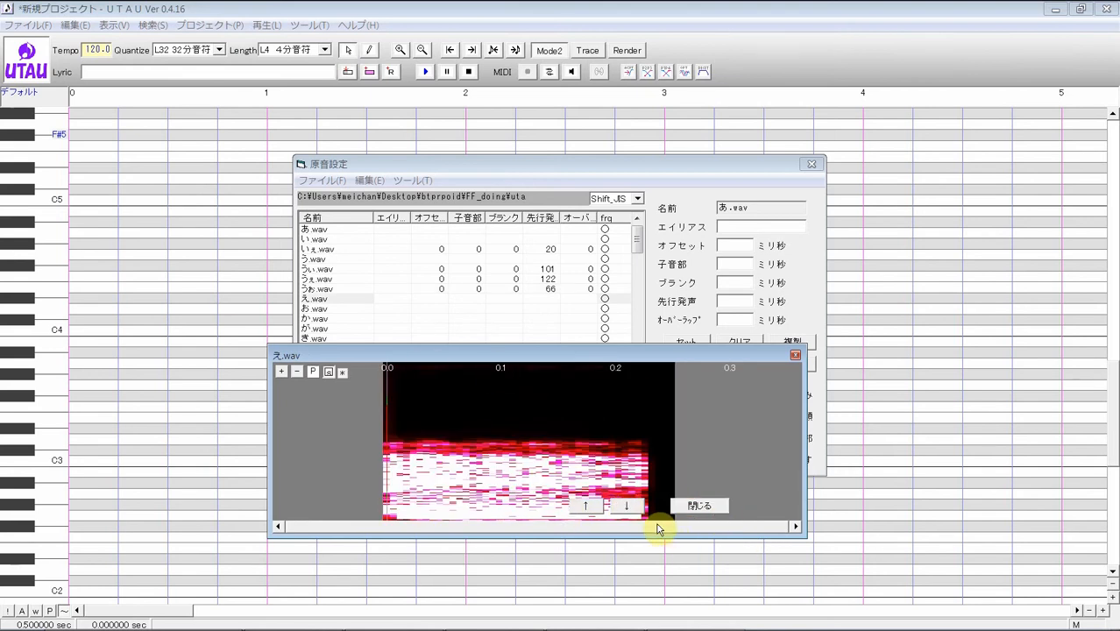
left_click(643, 511)
left_click(640, 512)
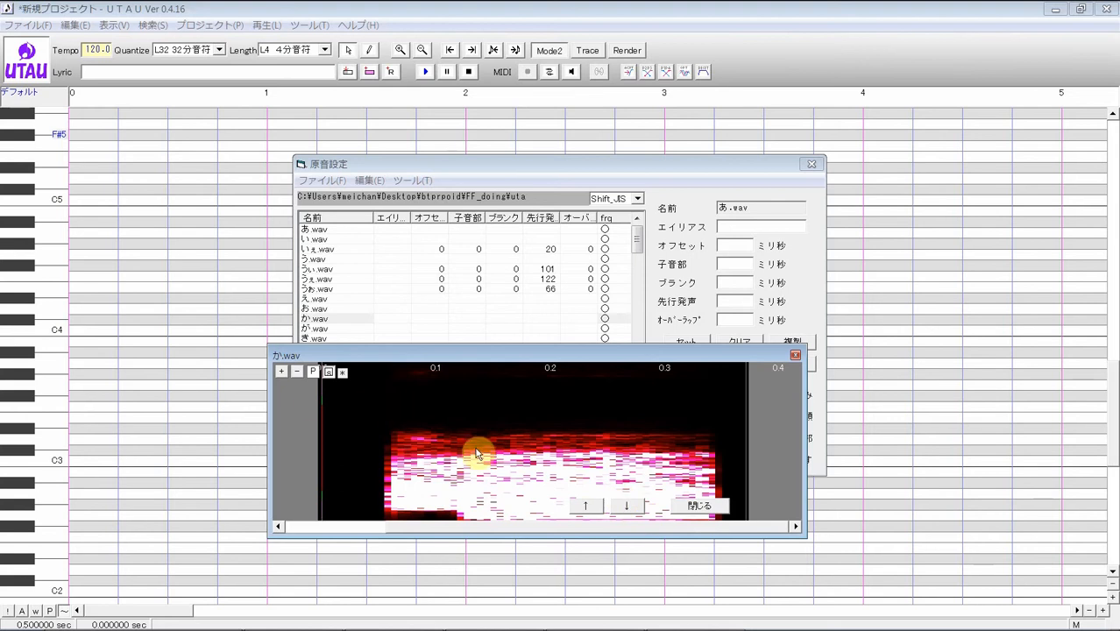
Step: Compare か.wav's waveform with its spectrogram, set its preutterance to 122 ms, and go on to が.wav
left_click(330, 372)
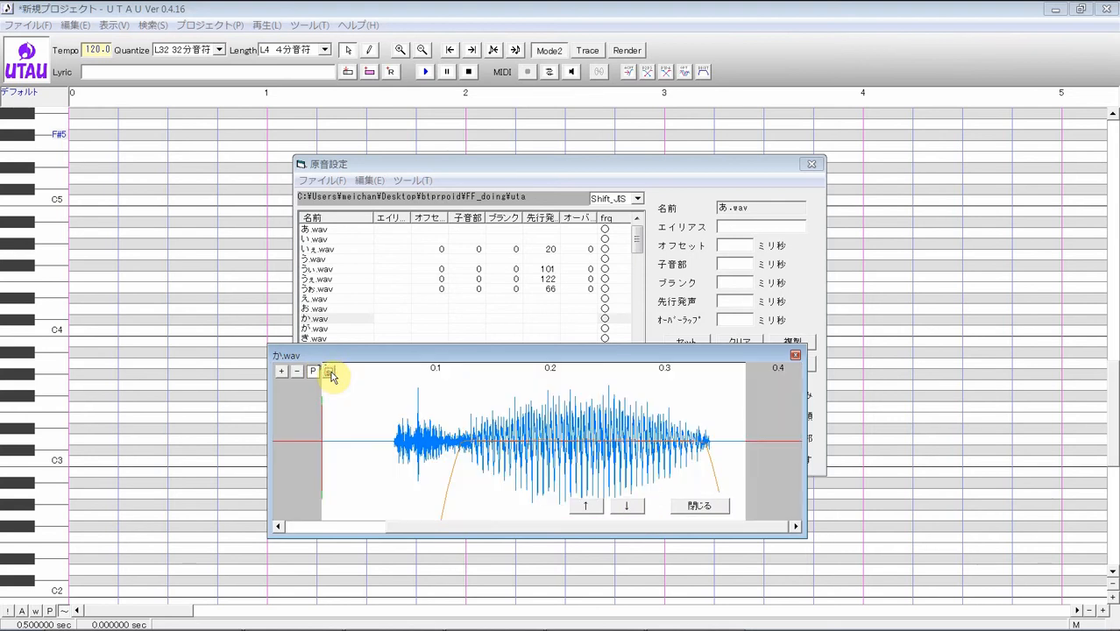
left_click(329, 373)
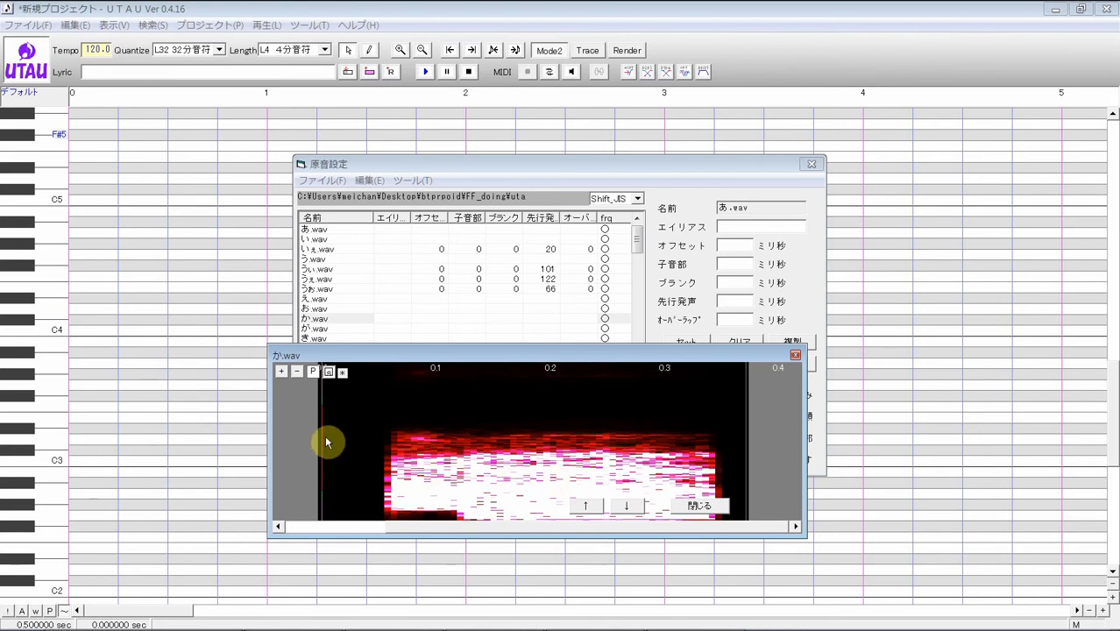
left_click_drag(326, 443, 460, 417)
left_click(629, 508)
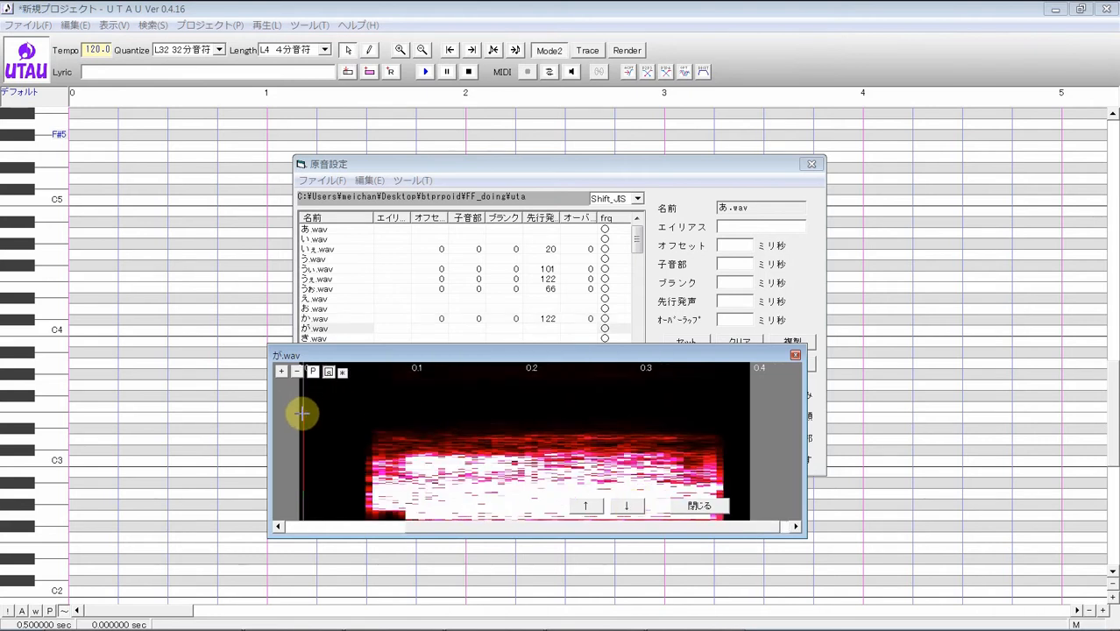
Step: Set the preutterance of が.wav to 89 ms and of き.wav to 141 ms, checking き.wav against its waveform
left_click_drag(301, 413, 405, 430)
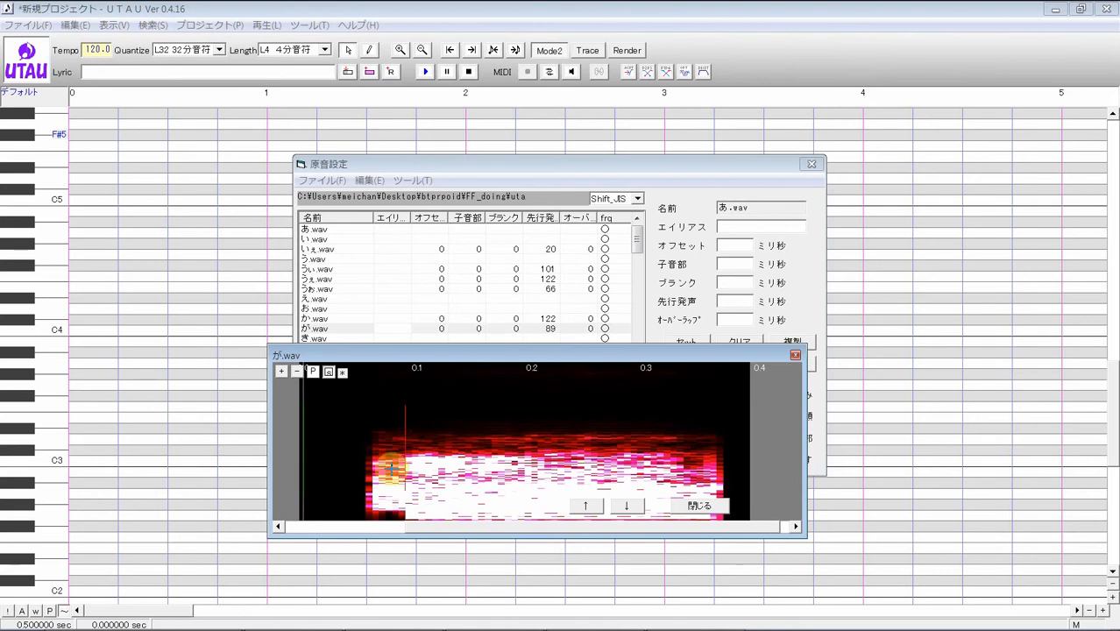
left_click(634, 505)
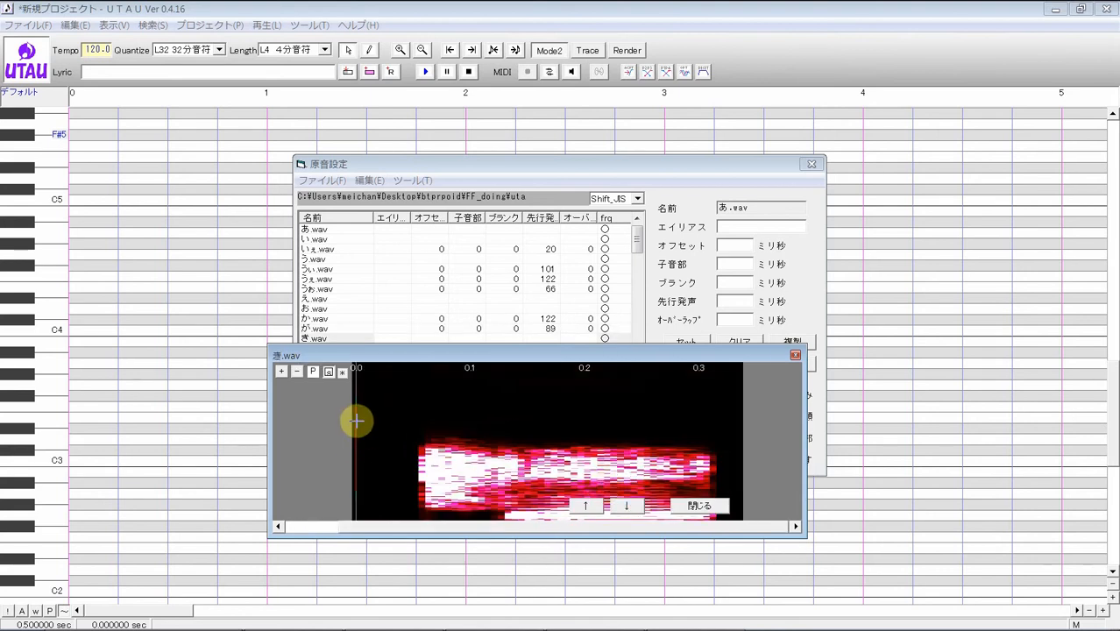
left_click_drag(356, 421, 500, 409)
left_click(329, 371)
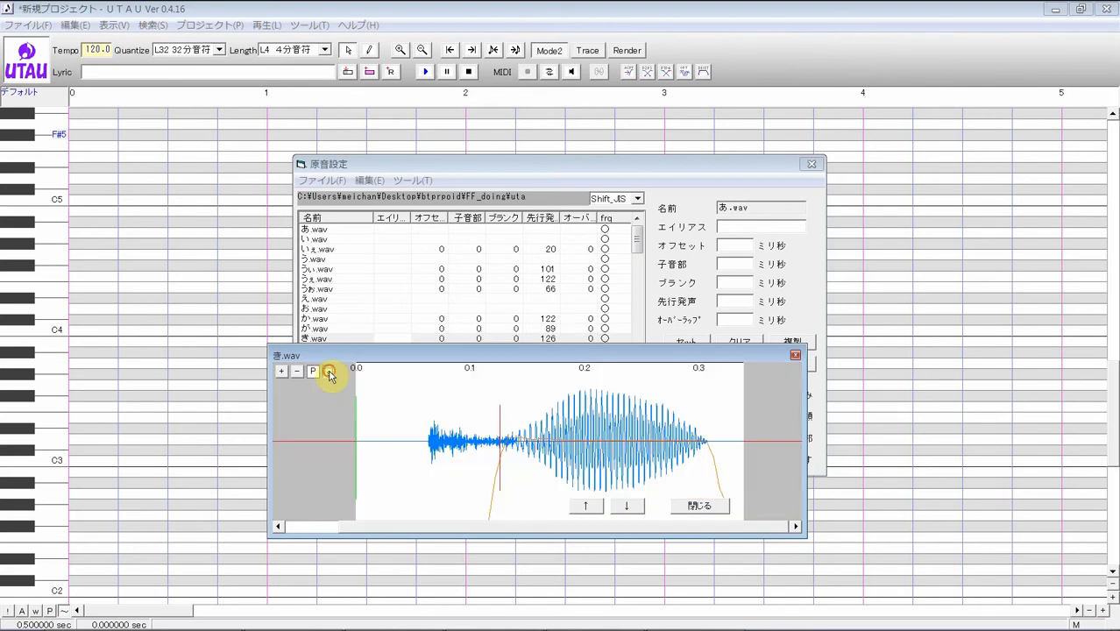
left_click(329, 372)
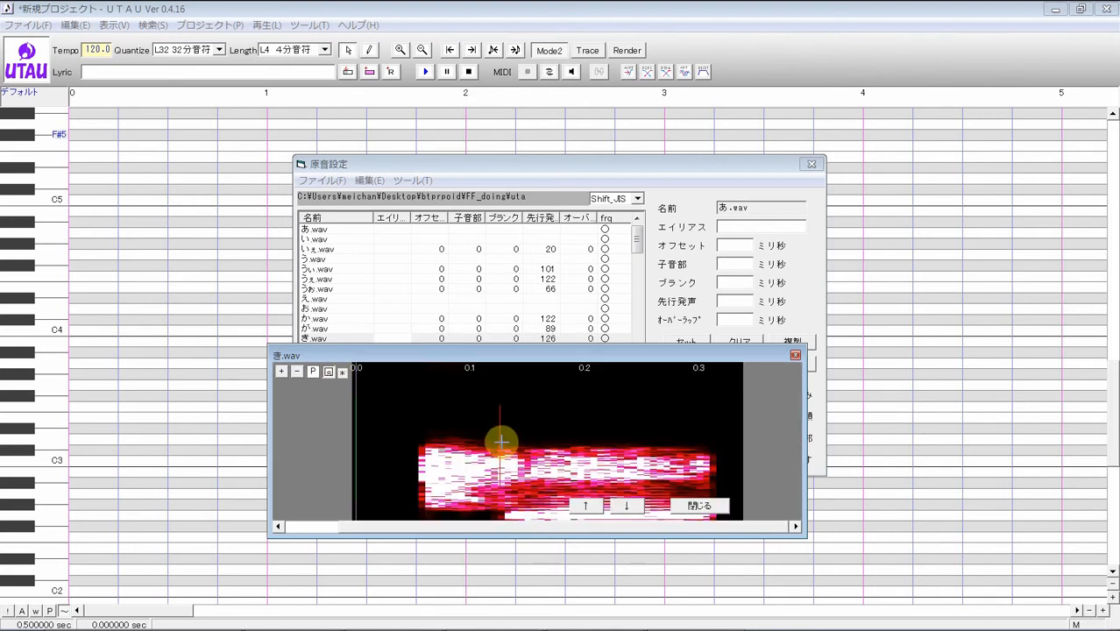
left_click_drag(504, 441, 517, 441)
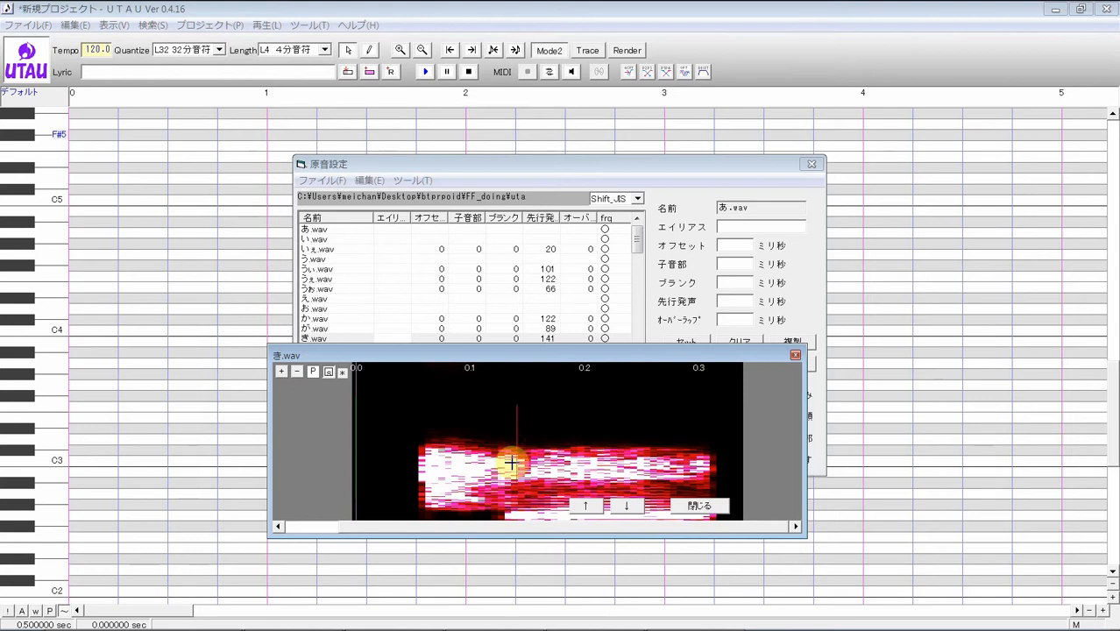
Step: Set the preutterance of きぇ.wav to 134 ms and of きゃ.wav to 113 ms in the spectrogram
left_click(628, 508)
left_click_drag(303, 430, 457, 406)
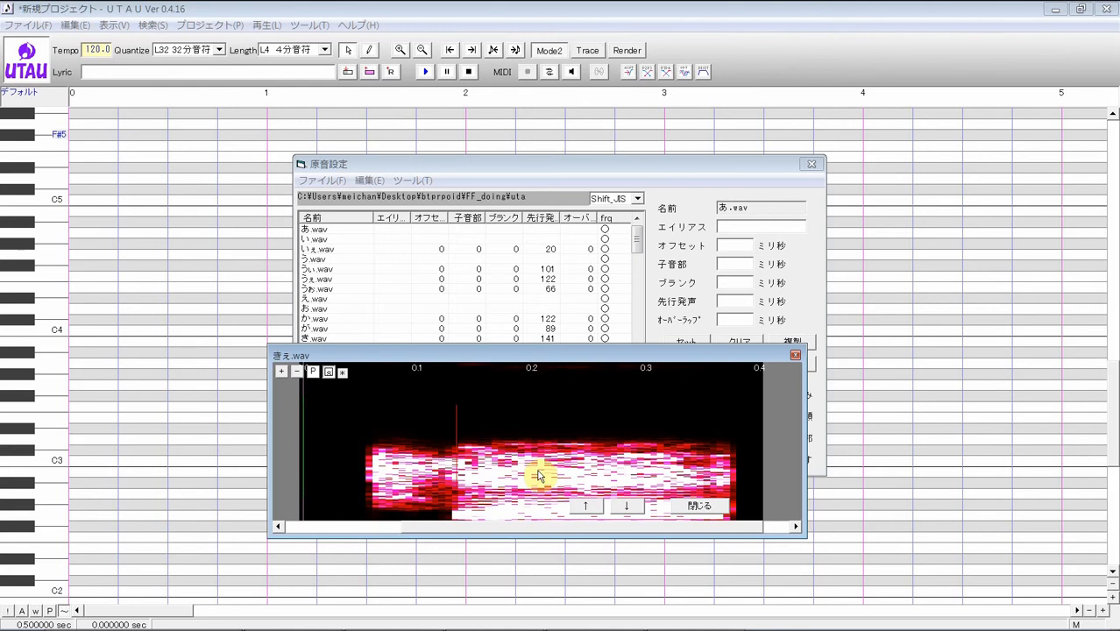
left_click(620, 505)
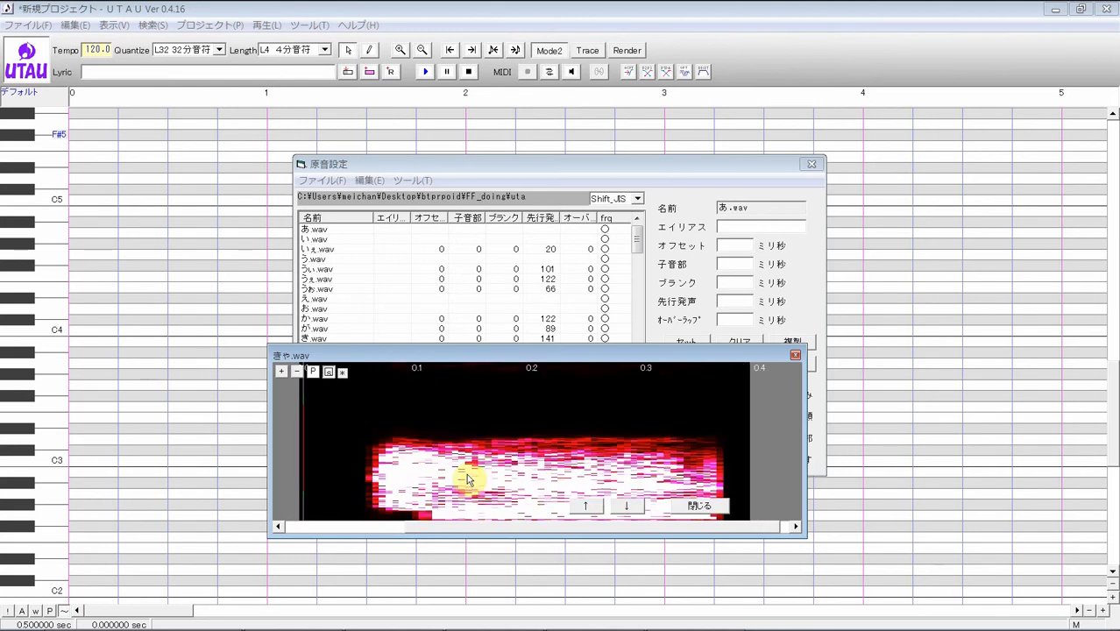
left_click_drag(305, 407, 432, 406)
Step: Set the preutterance of きゅ.wav and of きょ.wav at the change from consonant to vowel in each spectrogram
left_click(641, 507)
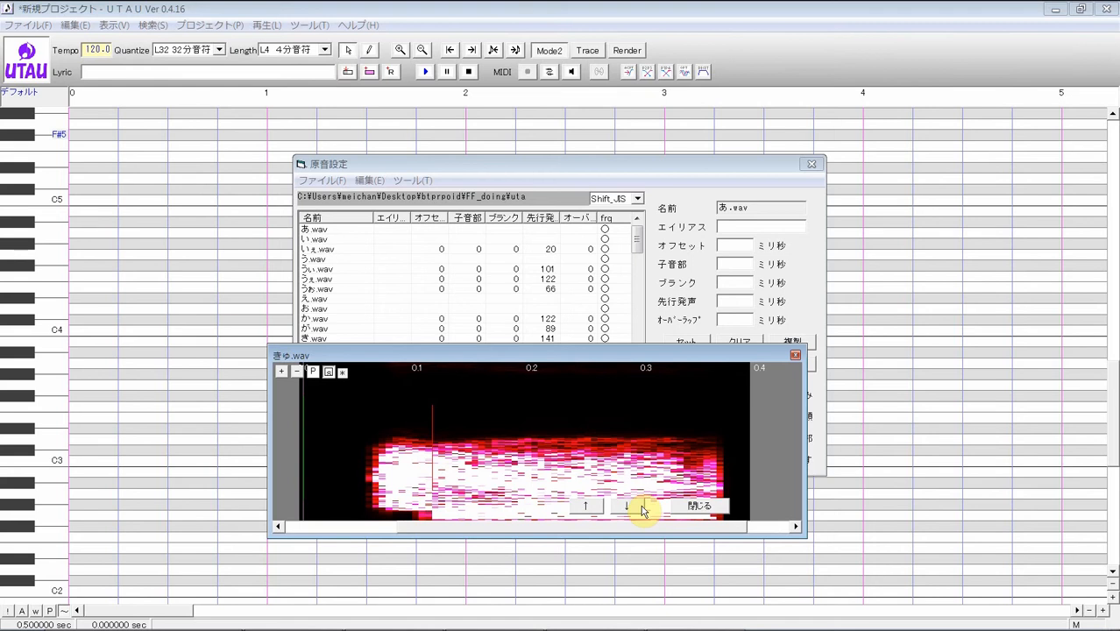
left_click_drag(305, 416, 452, 415)
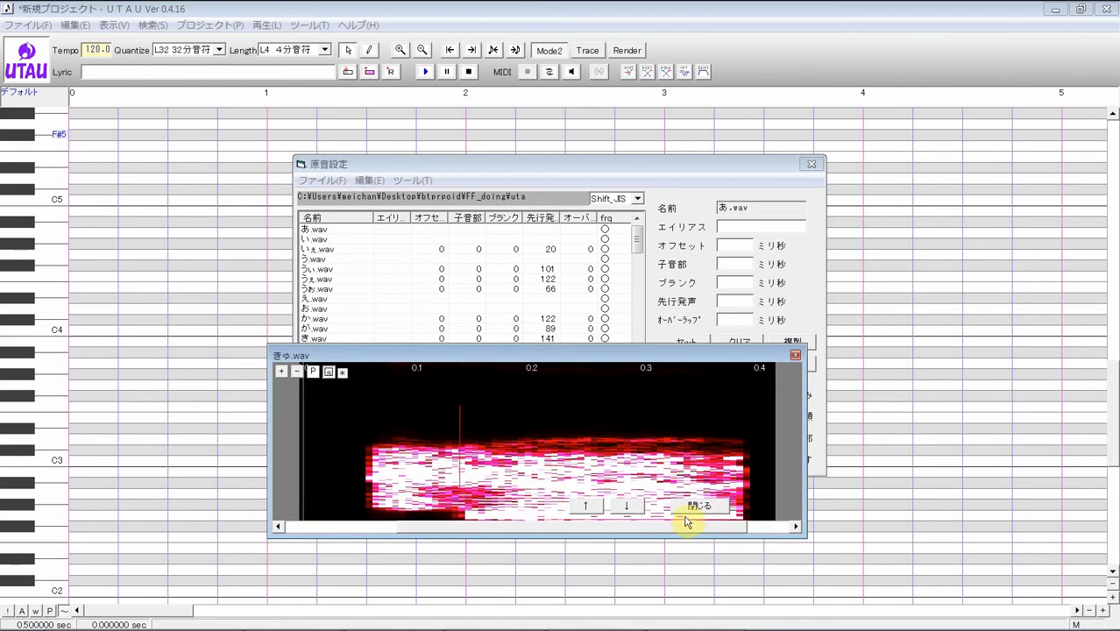
left_click(624, 508)
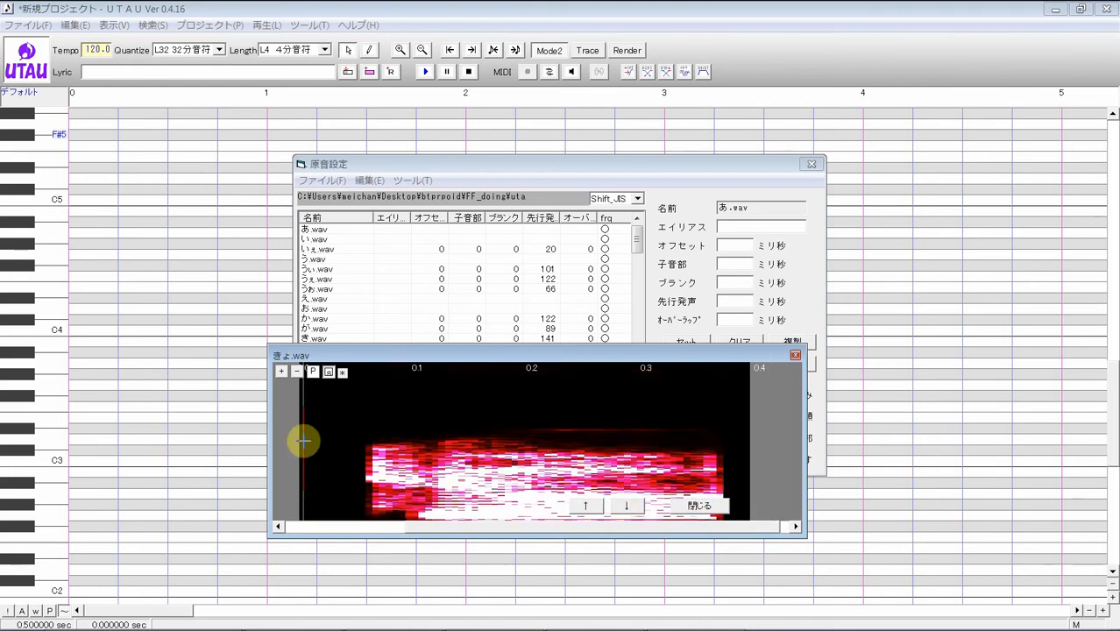
left_click_drag(299, 438, 434, 435)
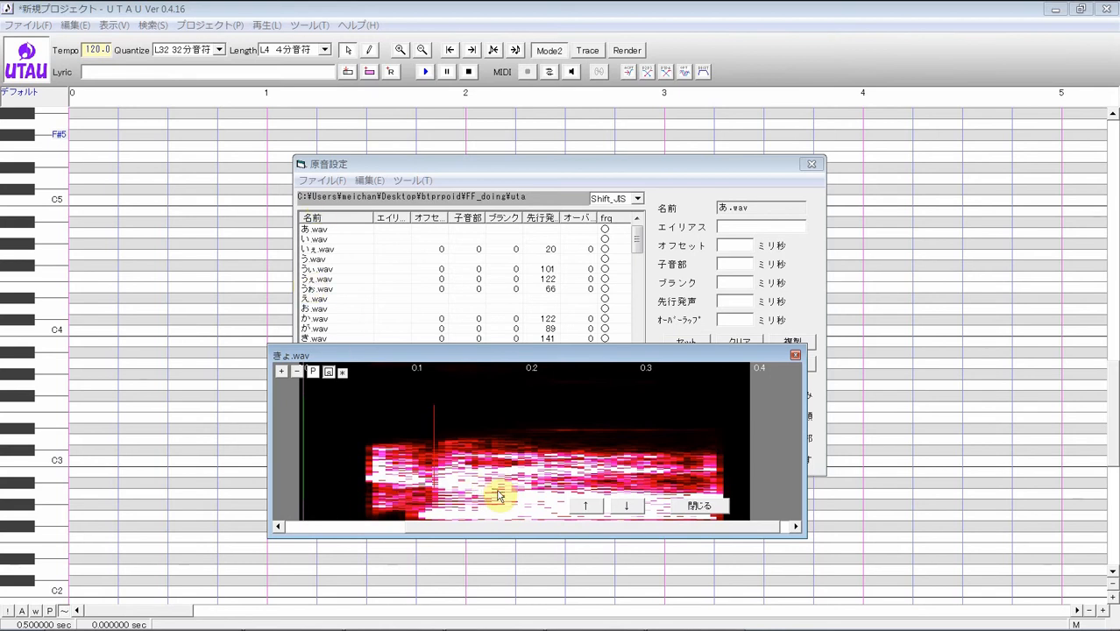
Step: Set the preutterance of ぎ.wav and of ぎぇ.wav at the start of the vowel in each spectrogram
left_click(626, 506)
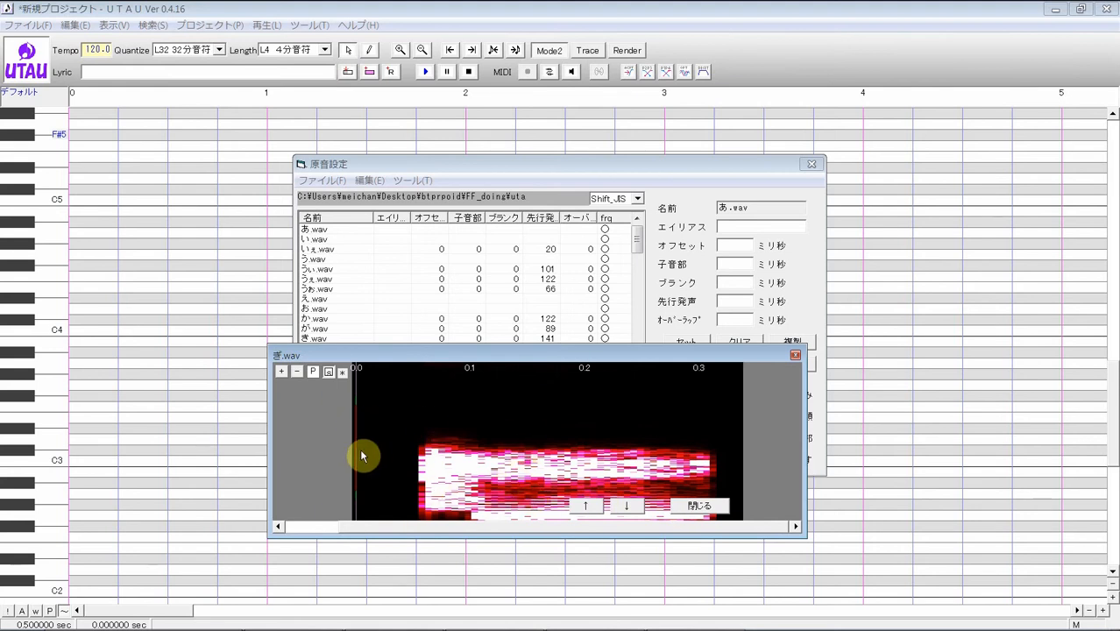
left_click_drag(355, 451, 480, 441)
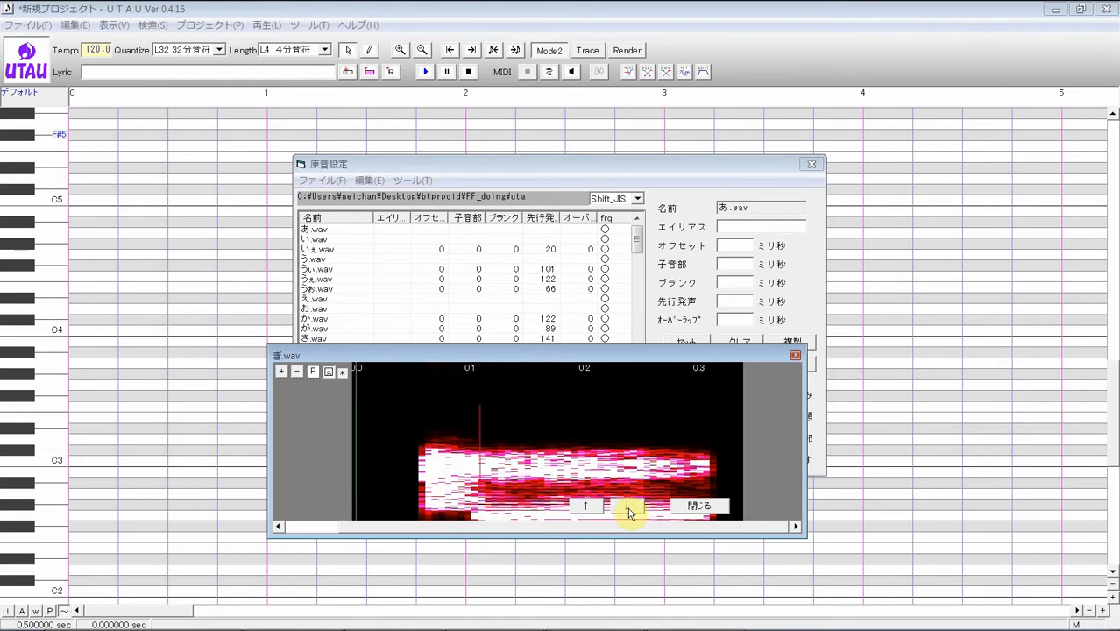
left_click(625, 507)
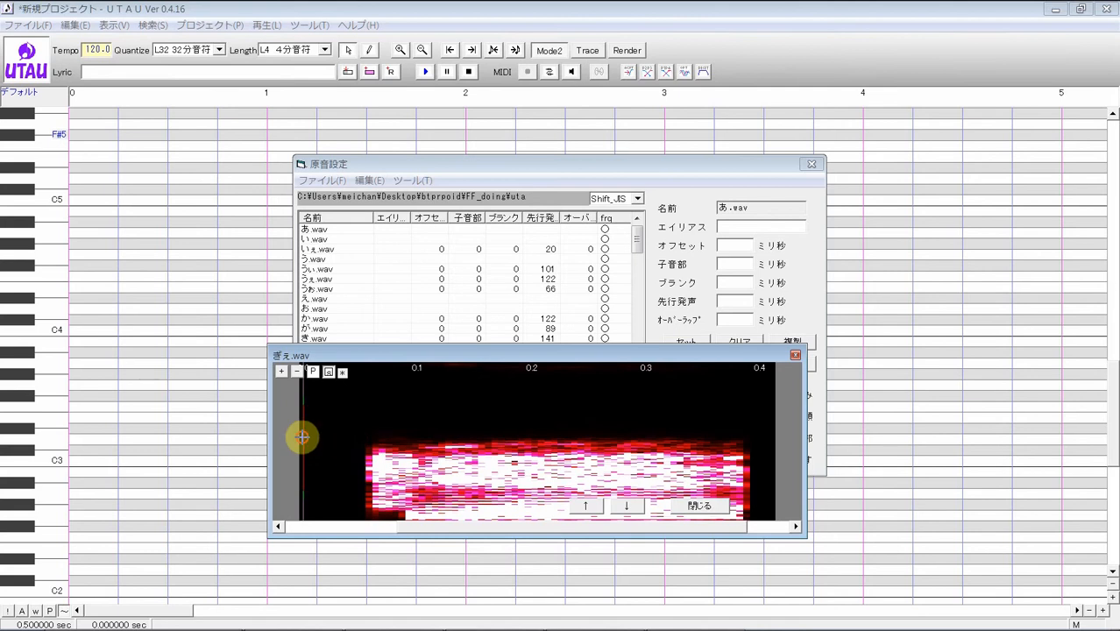
left_click_drag(301, 436, 443, 420)
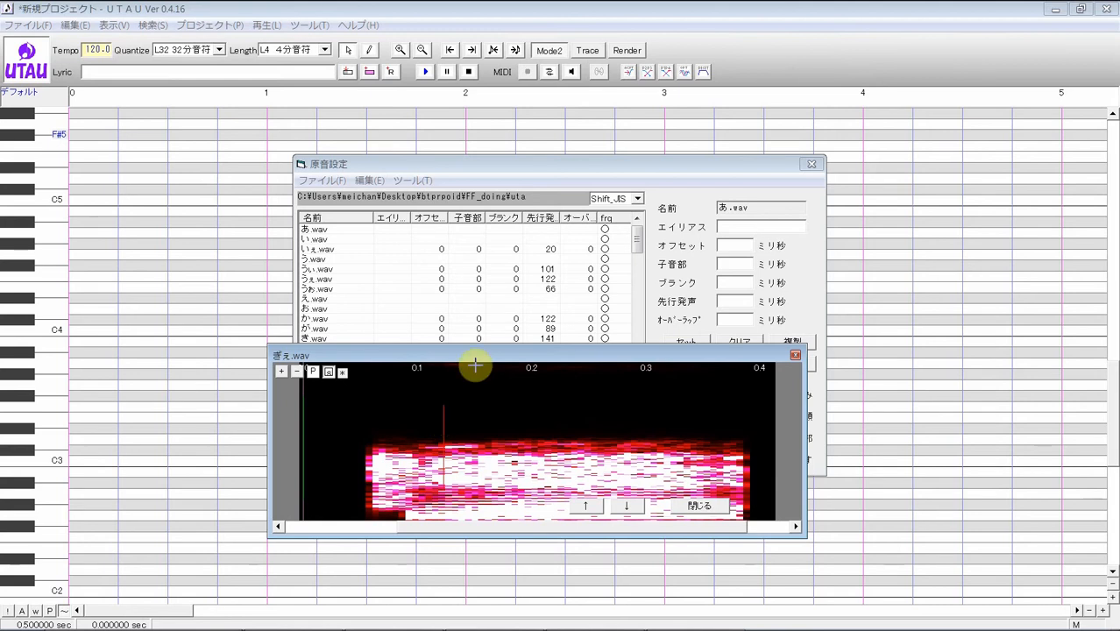
Step: Set the preutterance of ぎゃ.wav to 97 ms and of ぎゅ.wav to 101 ms
left_click(614, 509)
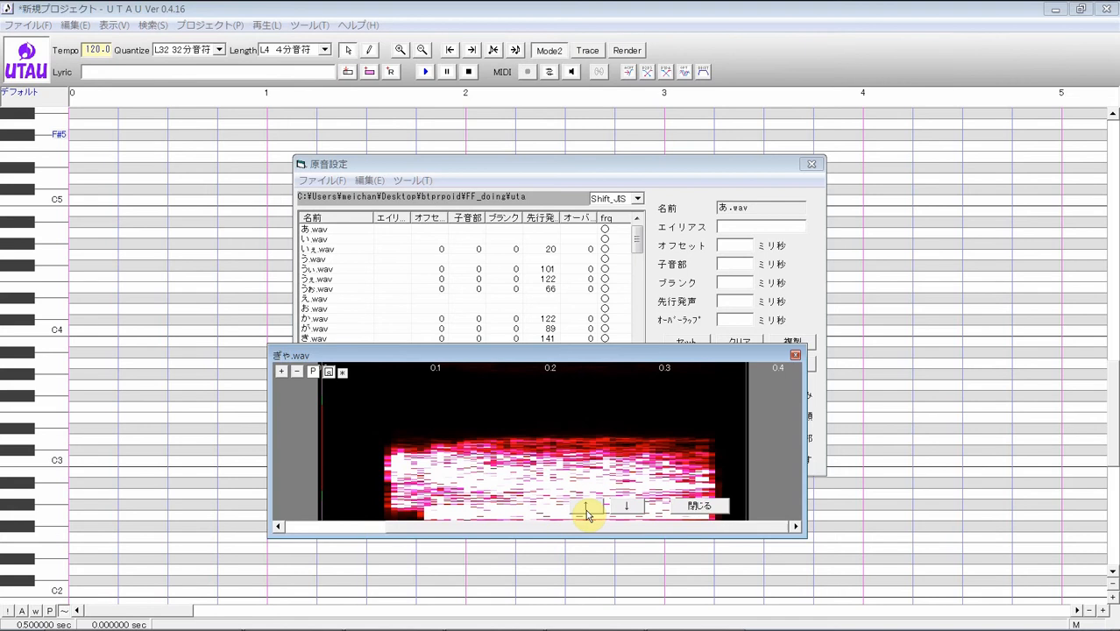
left_click_drag(426, 407, 432, 408)
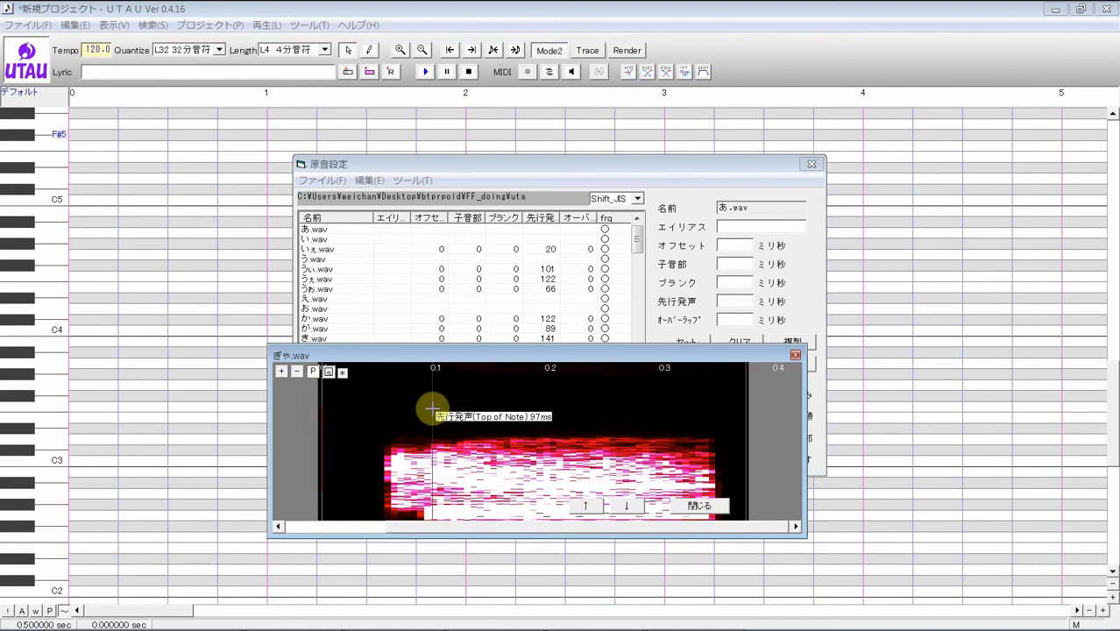
left_click(629, 507)
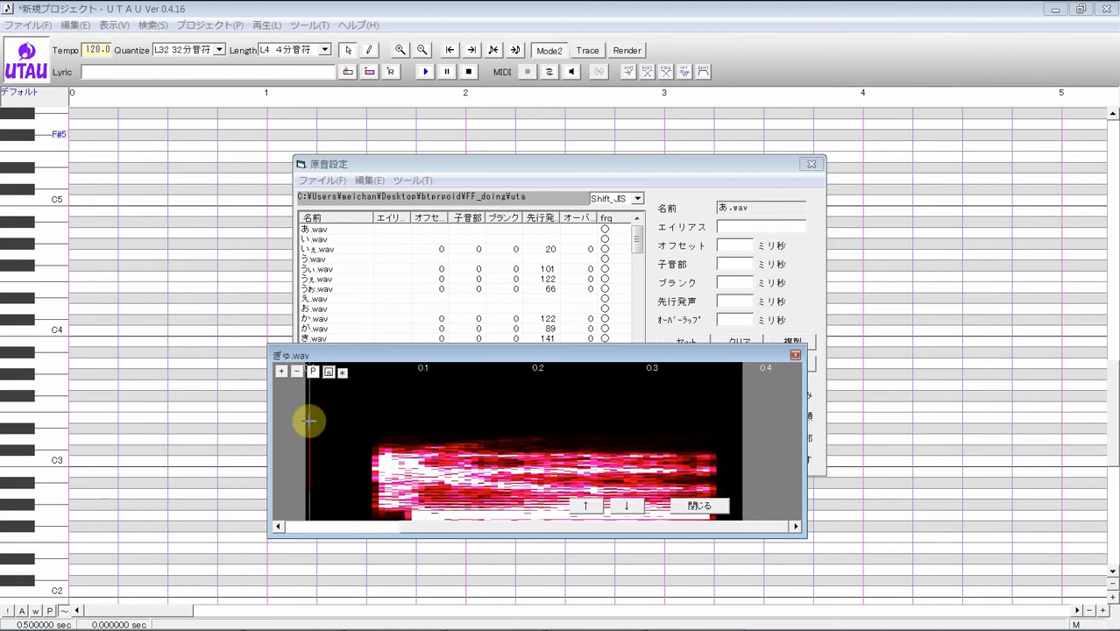
left_click_drag(310, 420, 423, 408)
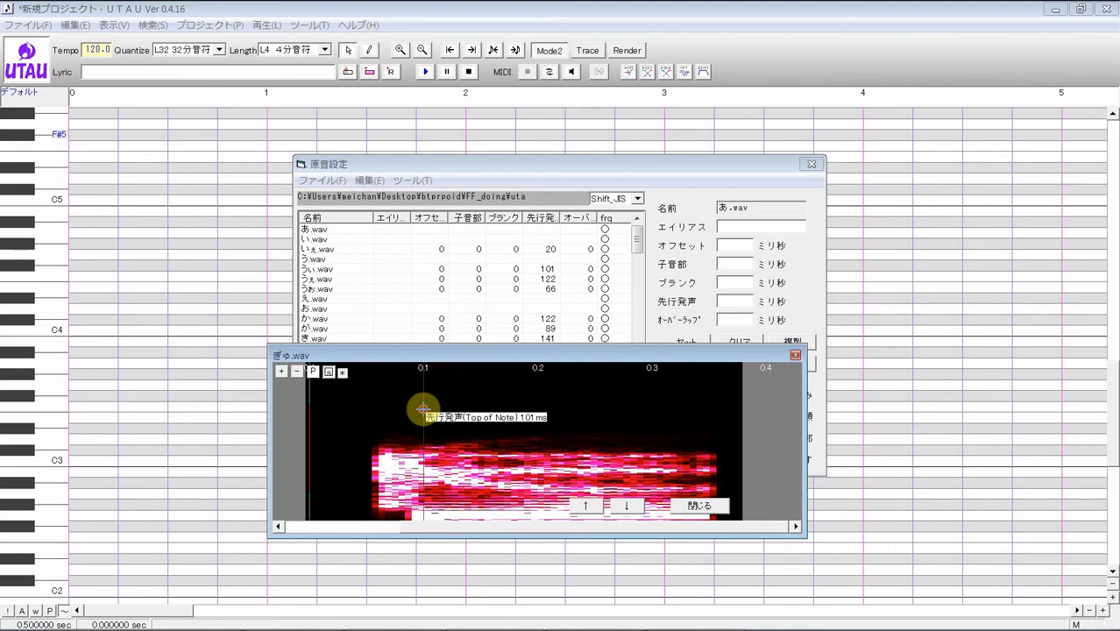
Step: Advance to ぎょ.wav, set its preutterance at the vowel onset, and check the position against the waveform
left_click(629, 506)
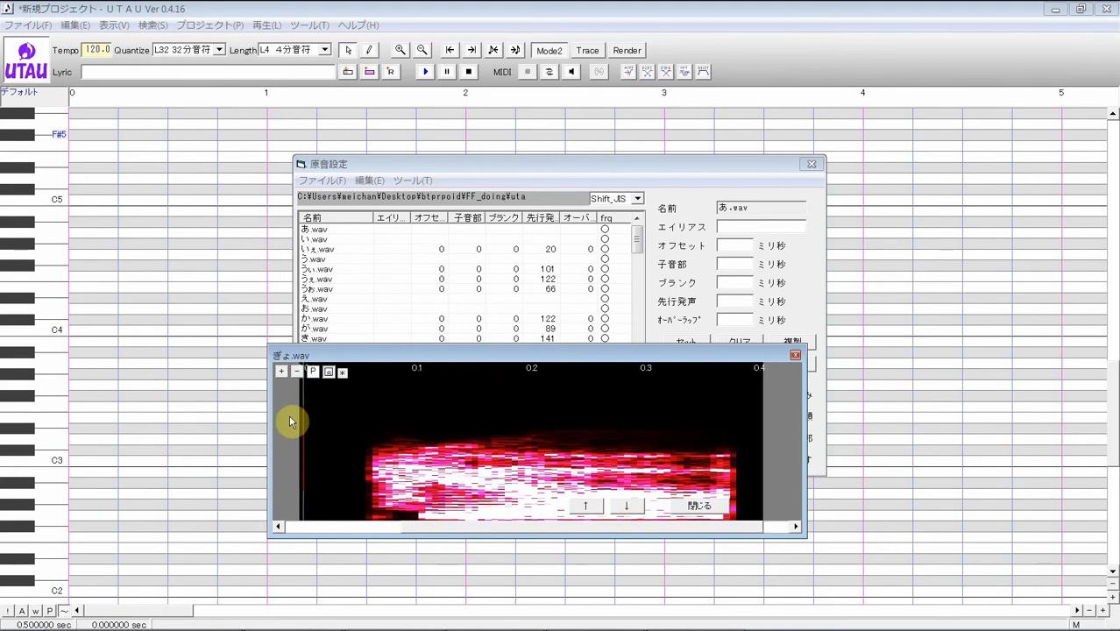
left_click_drag(299, 412, 446, 425)
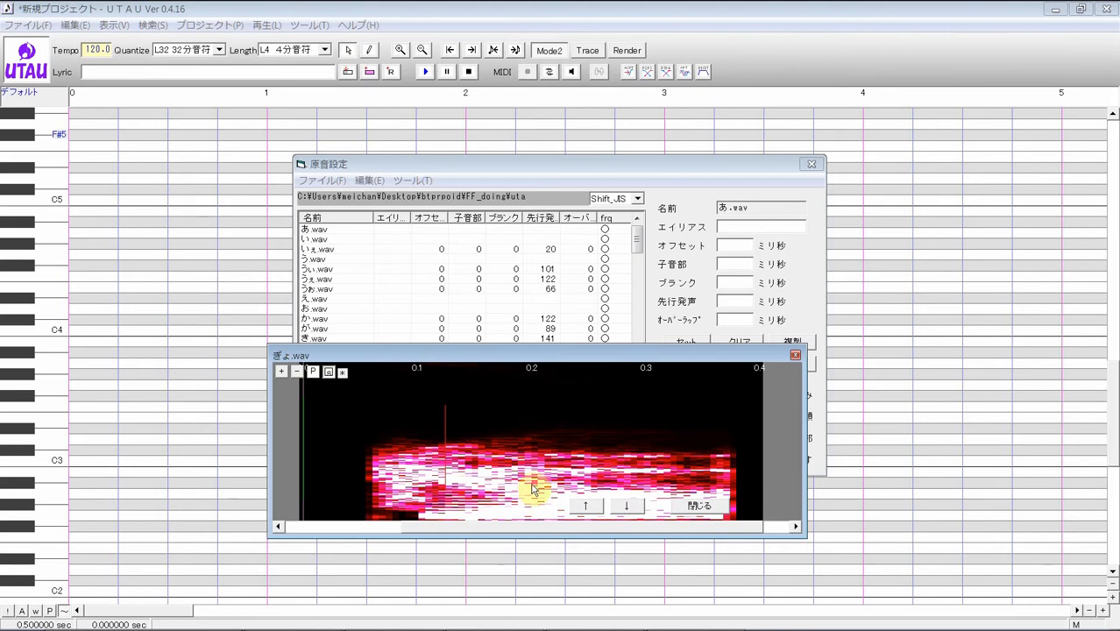
left_click(329, 373)
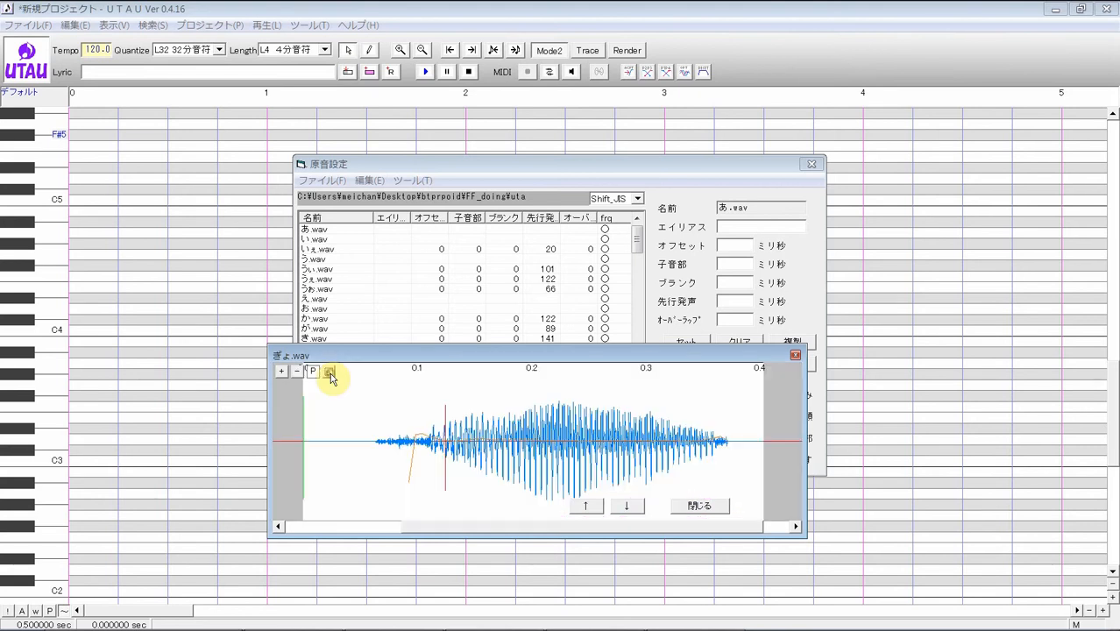
left_click(330, 375)
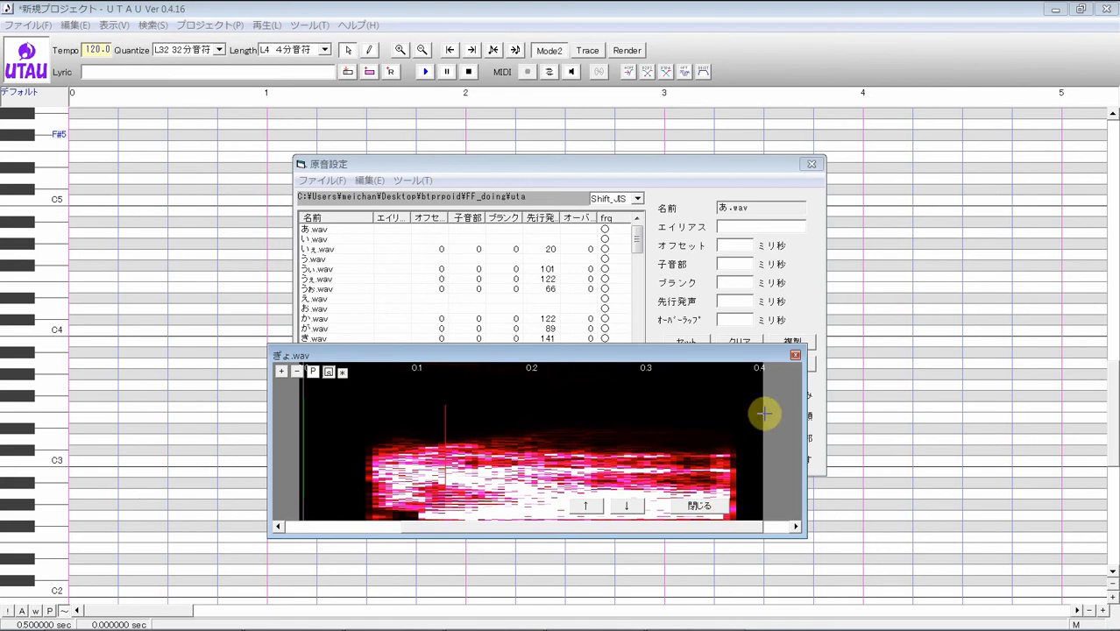
left_click_drag(764, 414, 613, 432)
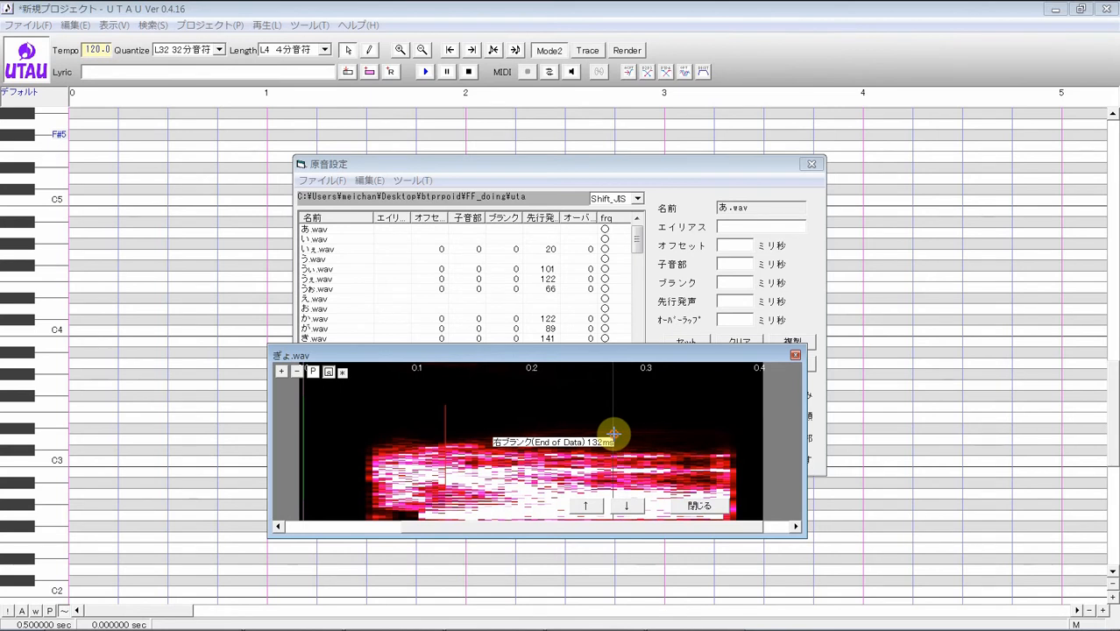
left_click_drag(614, 432, 613, 432)
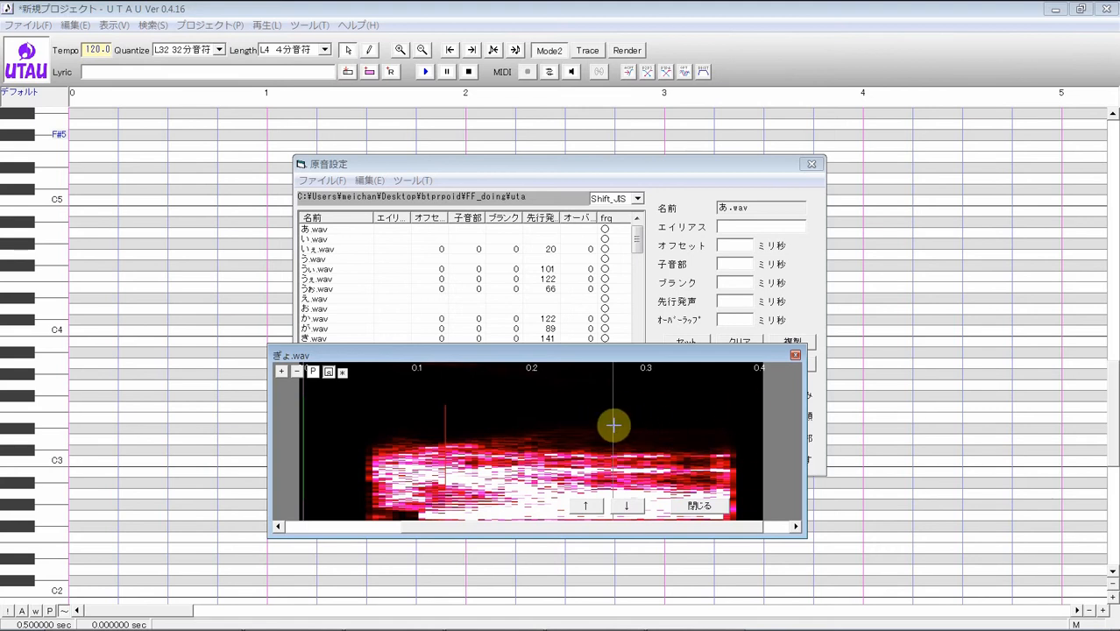
mouse_move(613, 426)
left_mouse_down()
mouse_move(650, 425)
mouse_move(763, 360)
mouse_move(790, 409)
left_mouse_up()
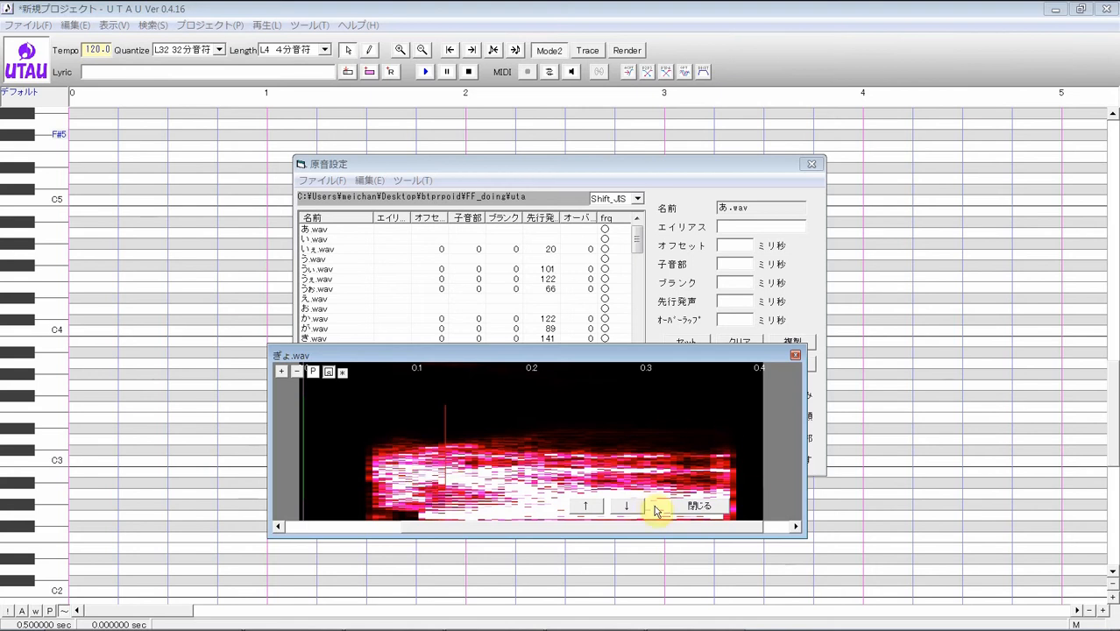
Step: Set the preutterance of く.wav to about 112 ms and of ぐ.wav to about 130 ms in their spectrograms
left_click(627, 507)
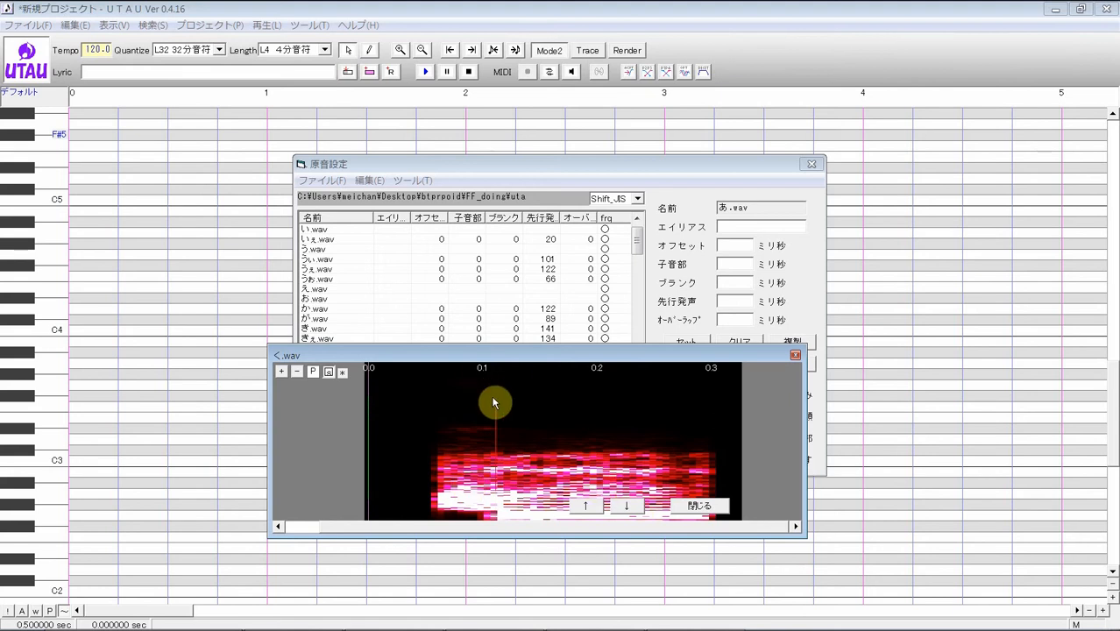
left_click(627, 507)
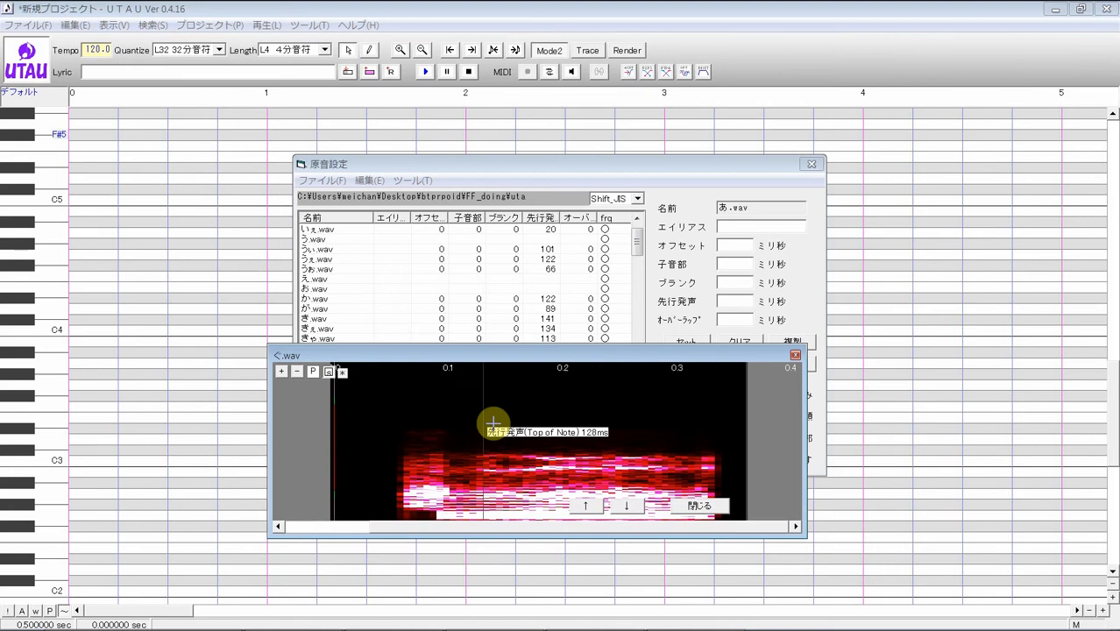
left_click_drag(517, 423, 244, 445)
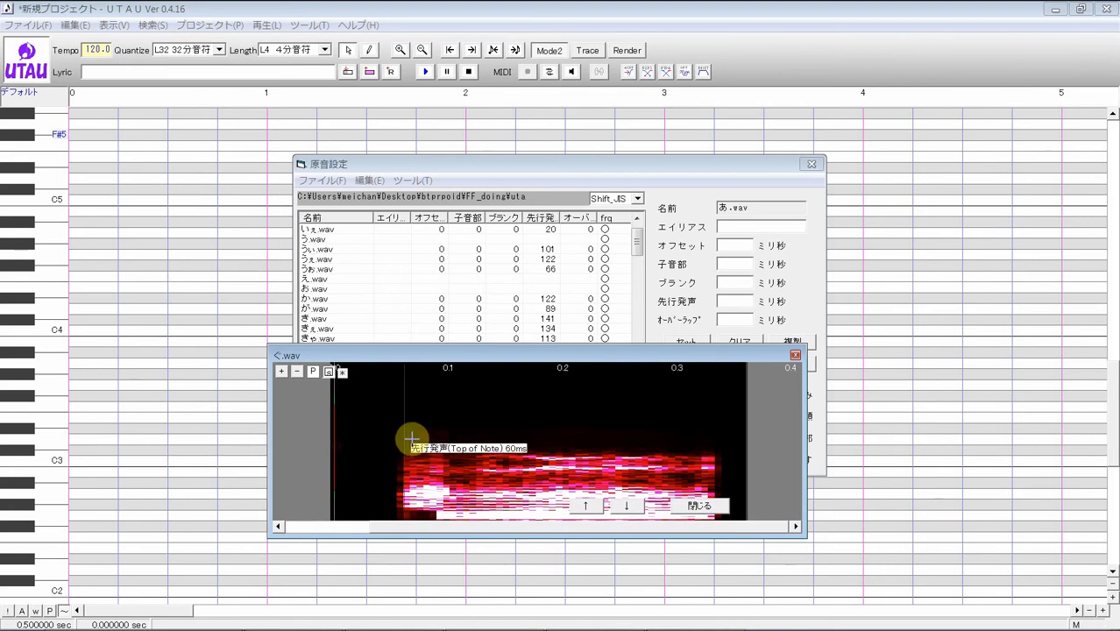
left_click(483, 430)
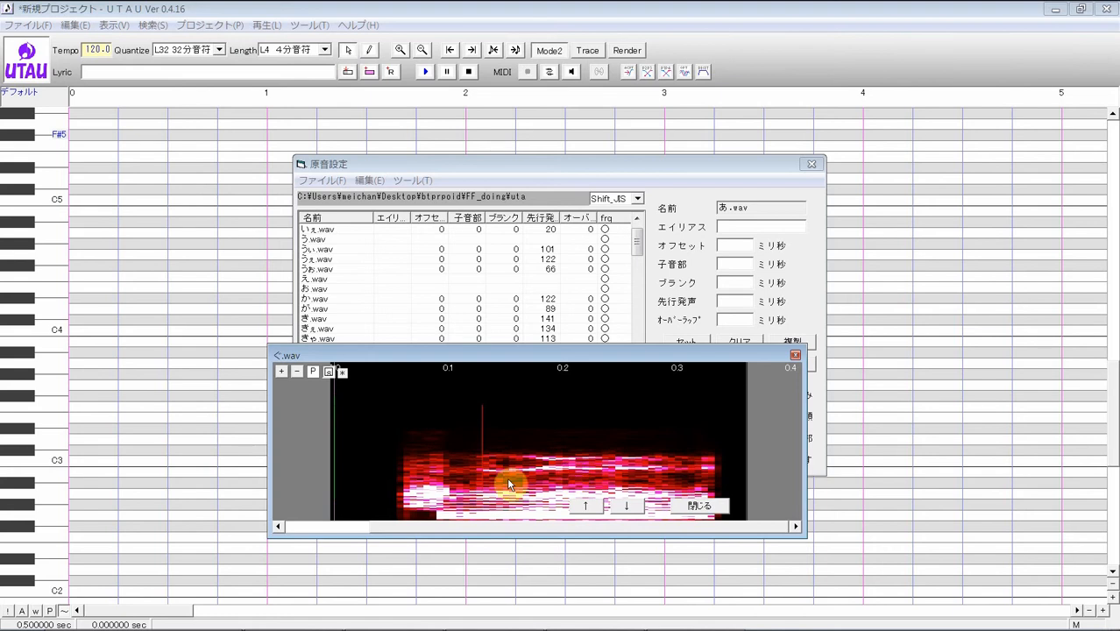
Step: Set the preutterance of け.wav to about 122 ms and of げ.wav to about 104 ms, comparing げ.wav's waveform and spectrogram
left_click(631, 513)
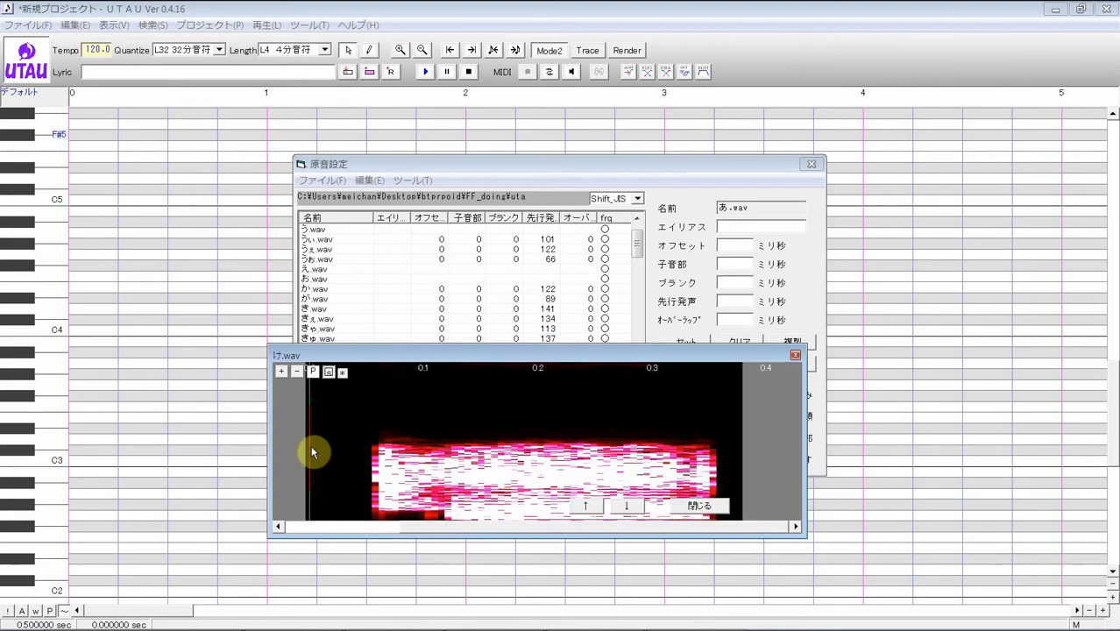
mouse_move(310, 445)
left_mouse_down()
mouse_move(314, 512)
mouse_move(447, 427)
left_mouse_up()
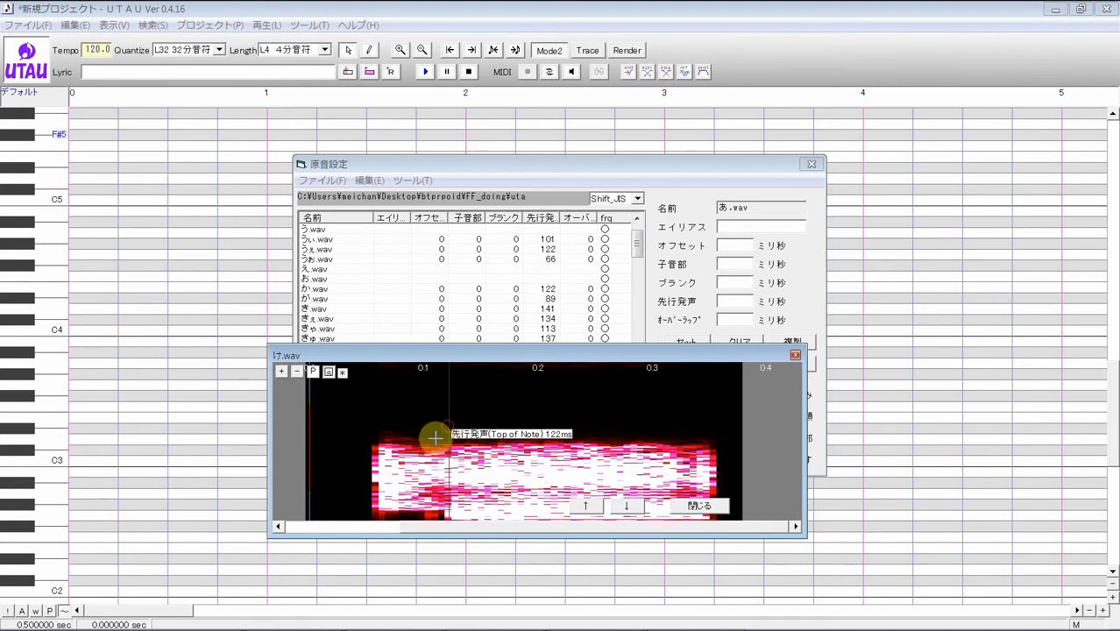
left_click(619, 506)
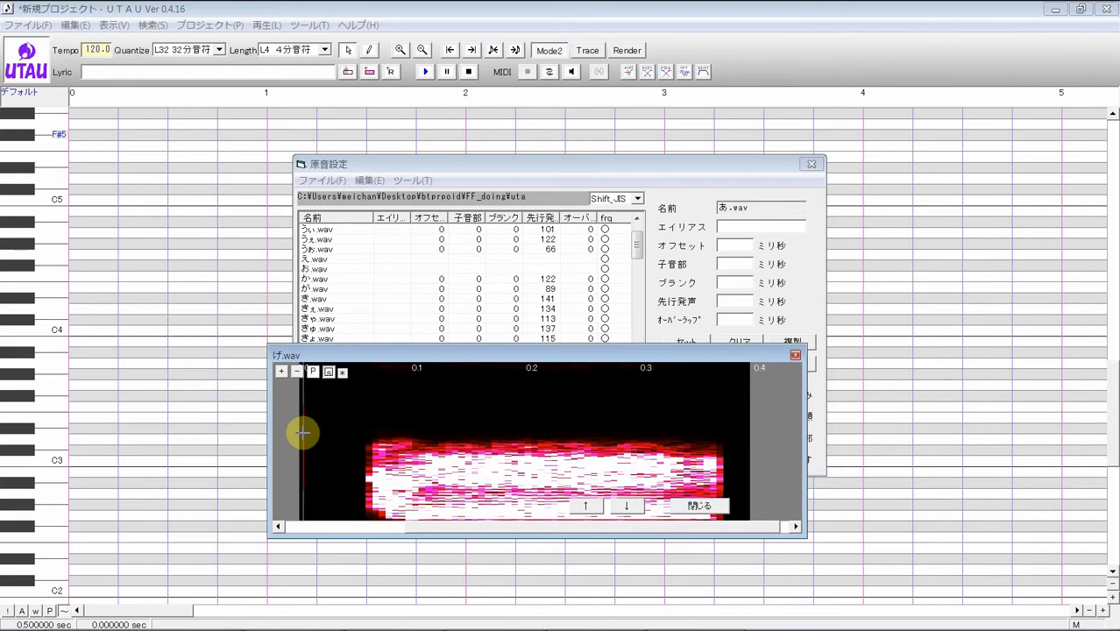
left_click(330, 373)
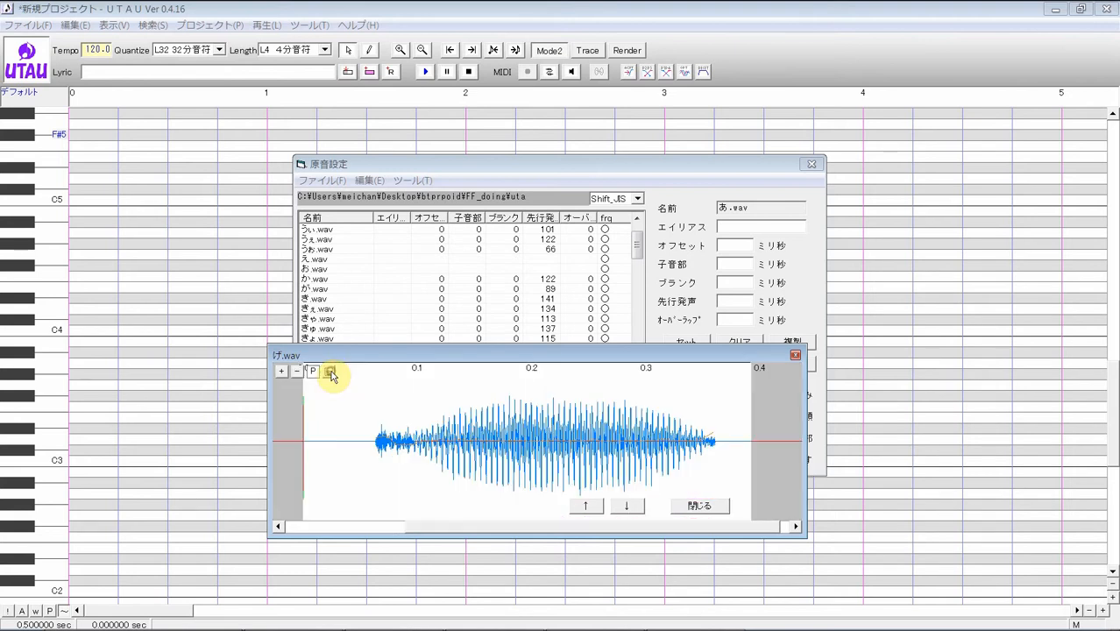
mouse_move(304, 428)
left_mouse_down()
mouse_move(435, 406)
mouse_move(417, 404)
left_mouse_up()
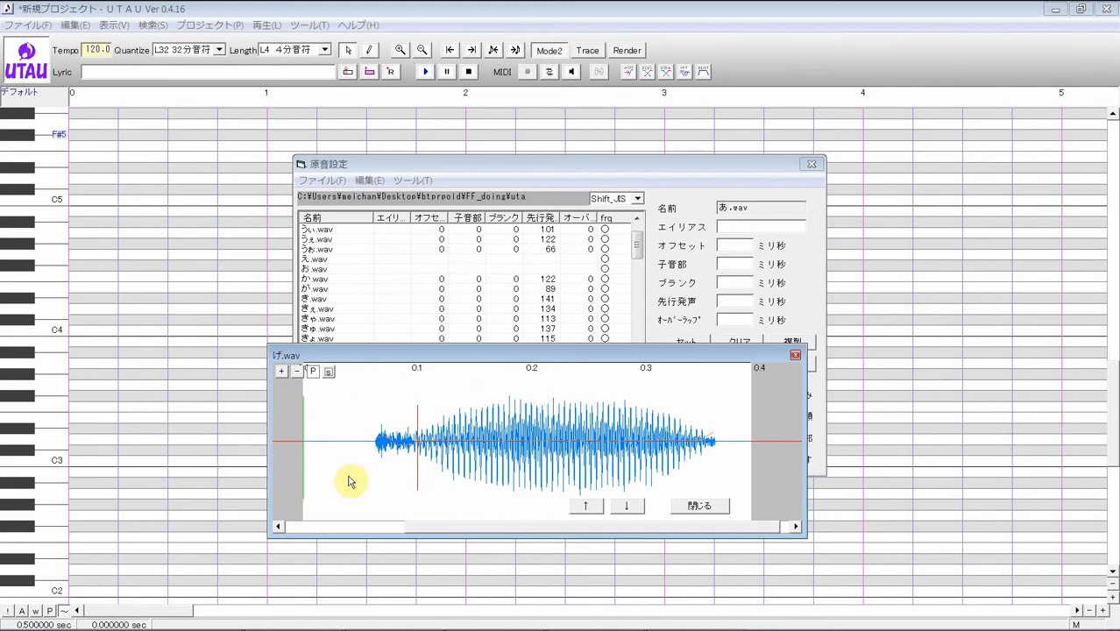
left_click_drag(418, 427, 421, 427)
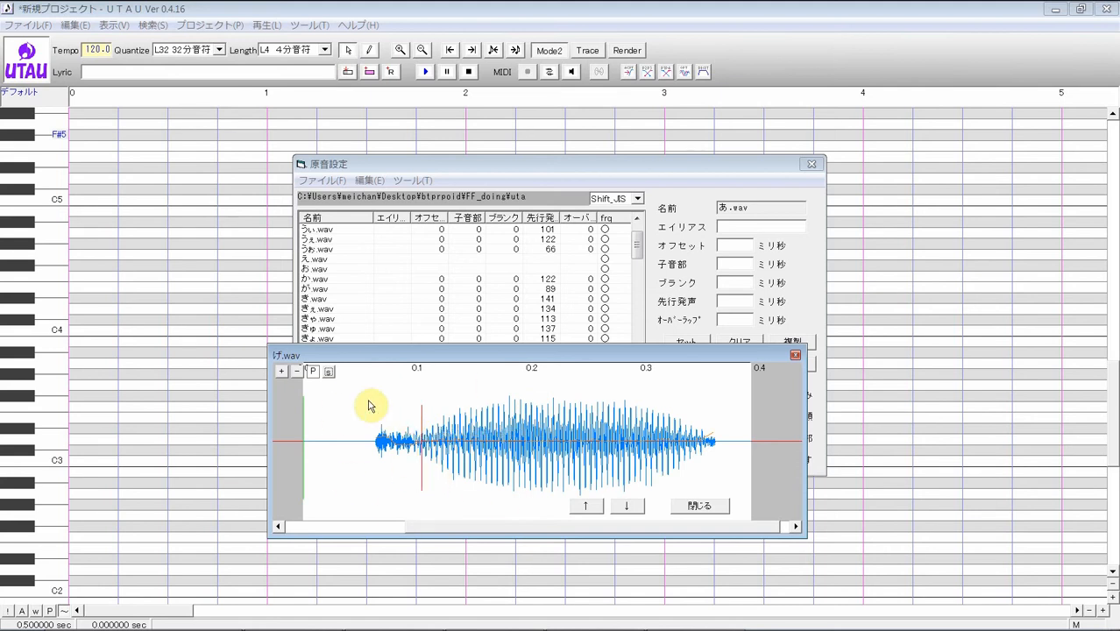
left_click(330, 371)
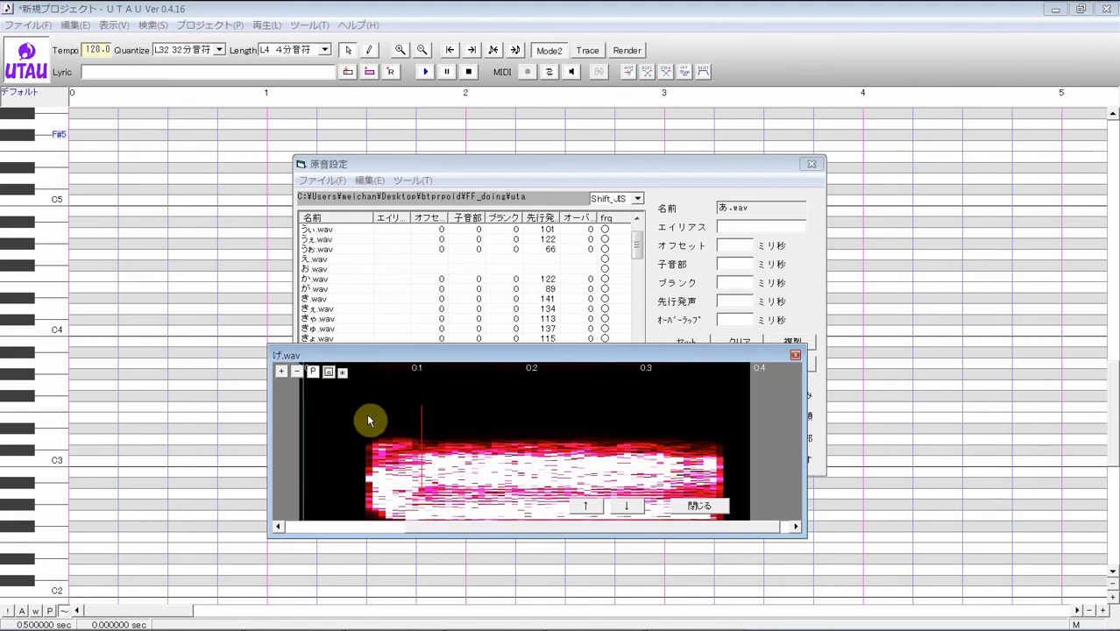
Step: Set the preutterance of こ.wav to about 126 ms and of ご.wav to about 112 ms, checking ご.wav against its waveform
left_click(635, 509)
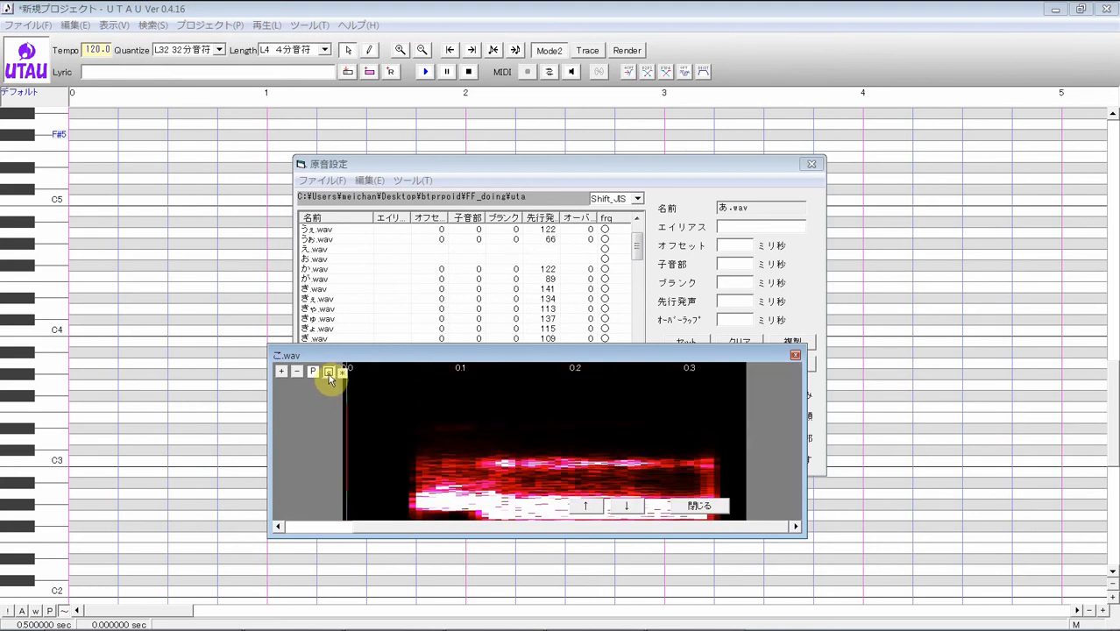
left_click_drag(347, 416, 491, 410)
left_click(631, 506)
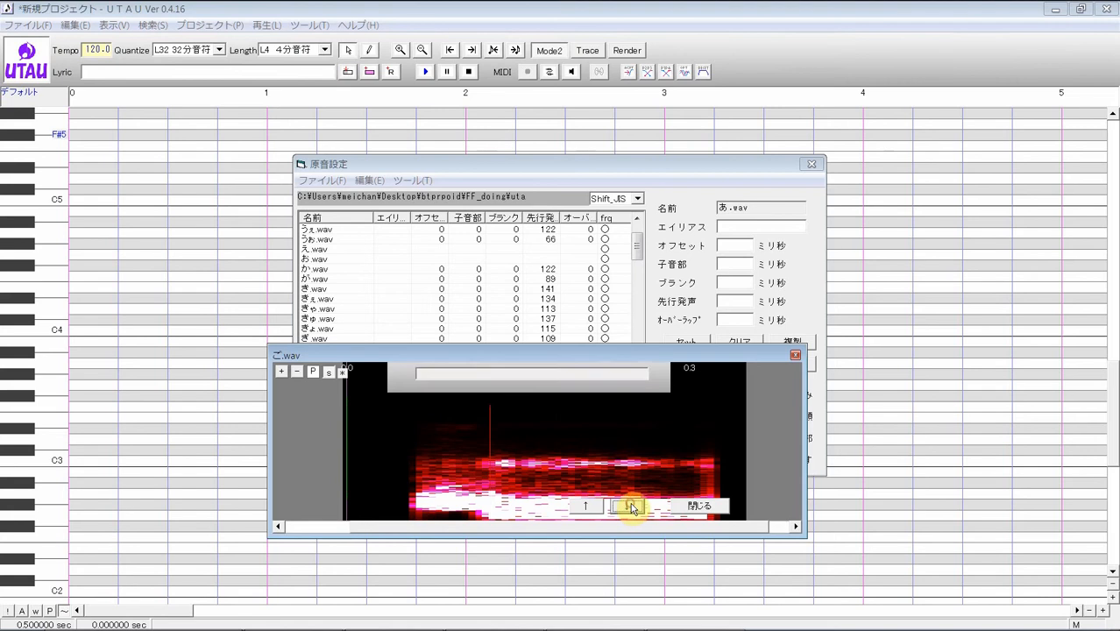
left_click_drag(338, 445, 470, 420)
left_click(328, 373)
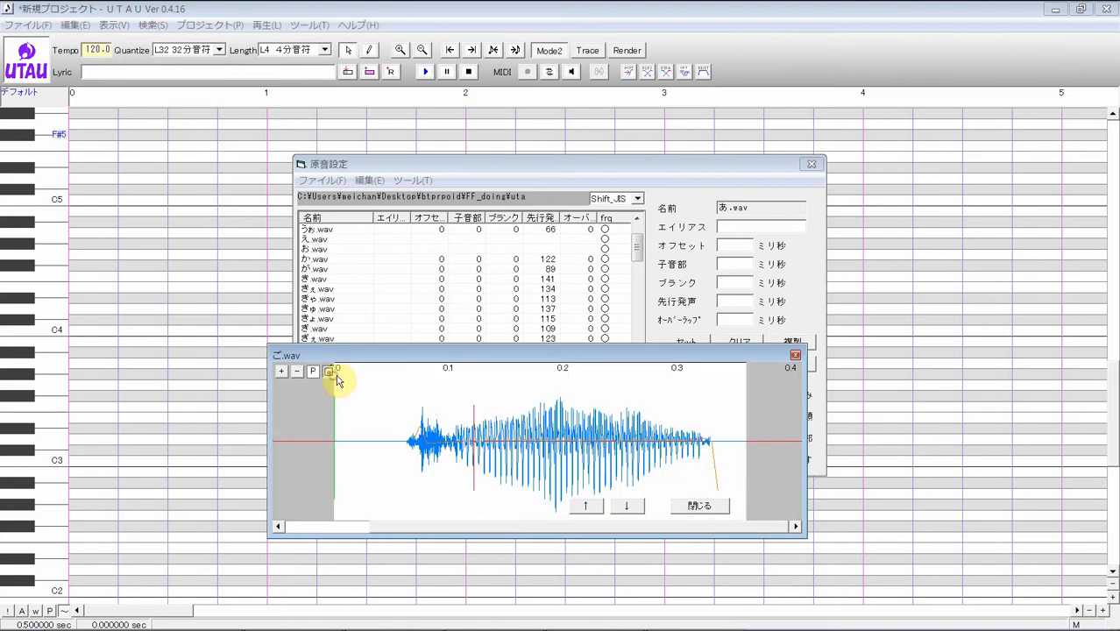
left_click(329, 372)
left_click_drag(478, 438, 464, 447)
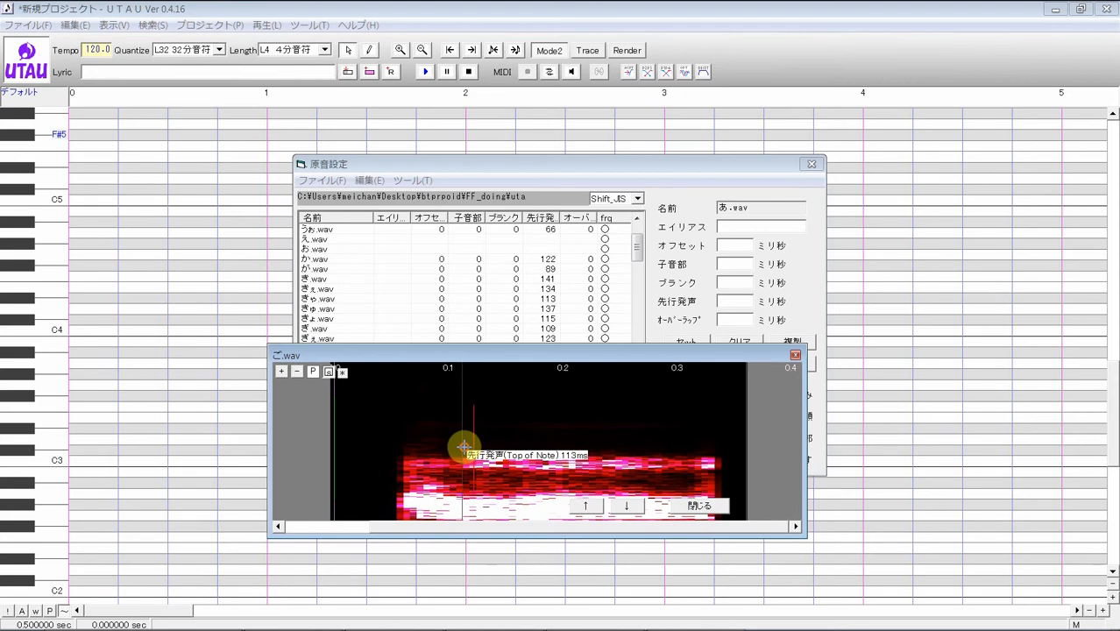
Step: Set the preutterance of さ.wav at the vowel onset, about 0.15 s, comparing the position in waveform and spectrogram
left_click(626, 505)
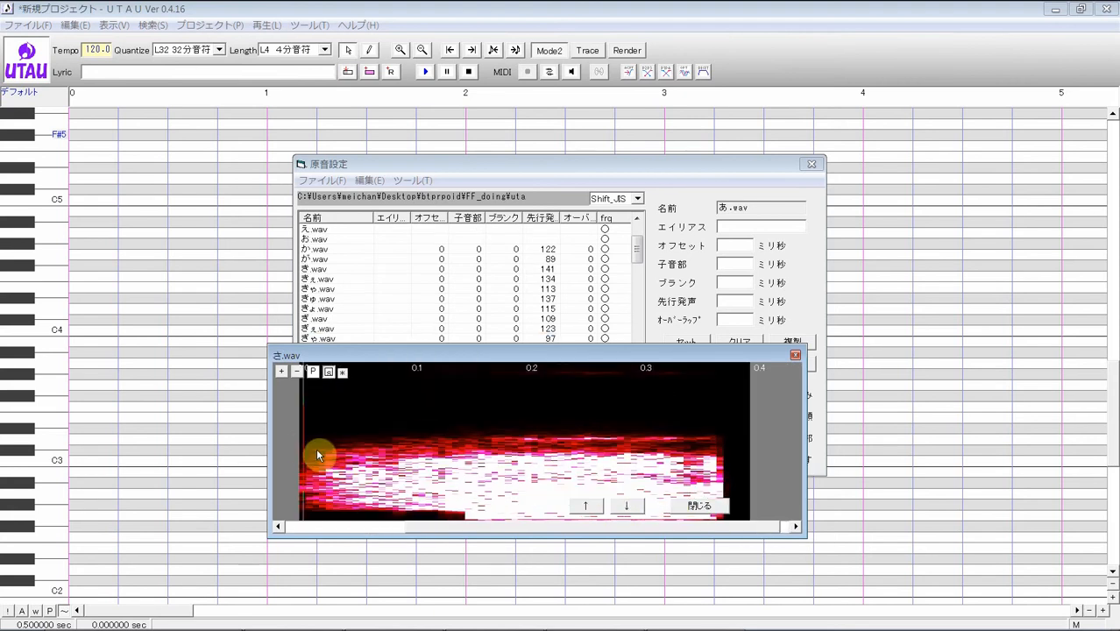
left_click(329, 373)
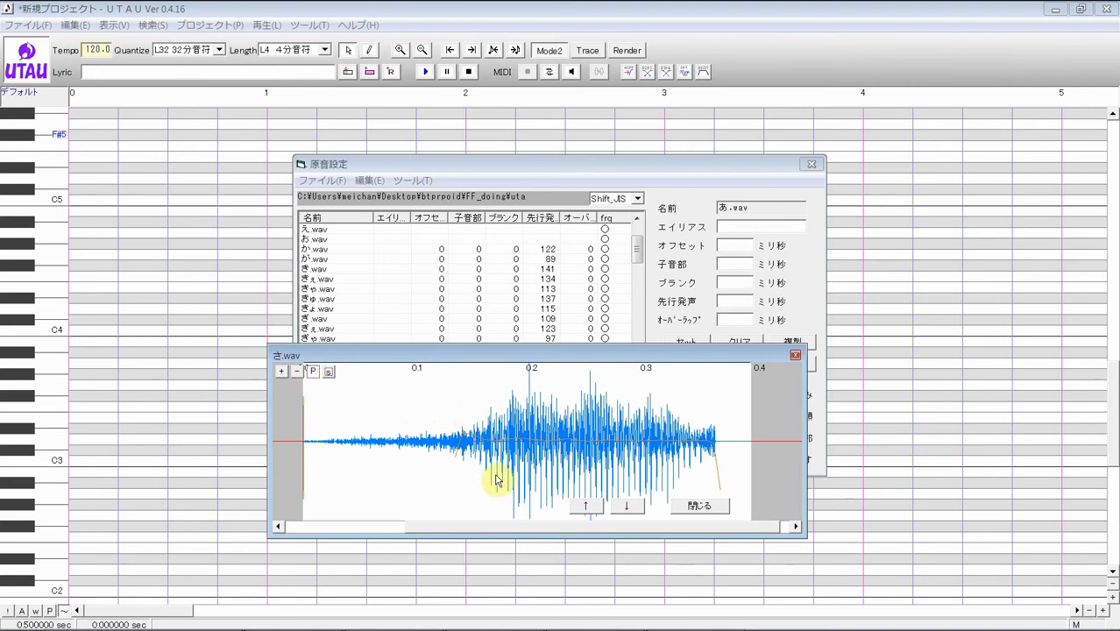
left_click_drag(305, 426, 482, 405)
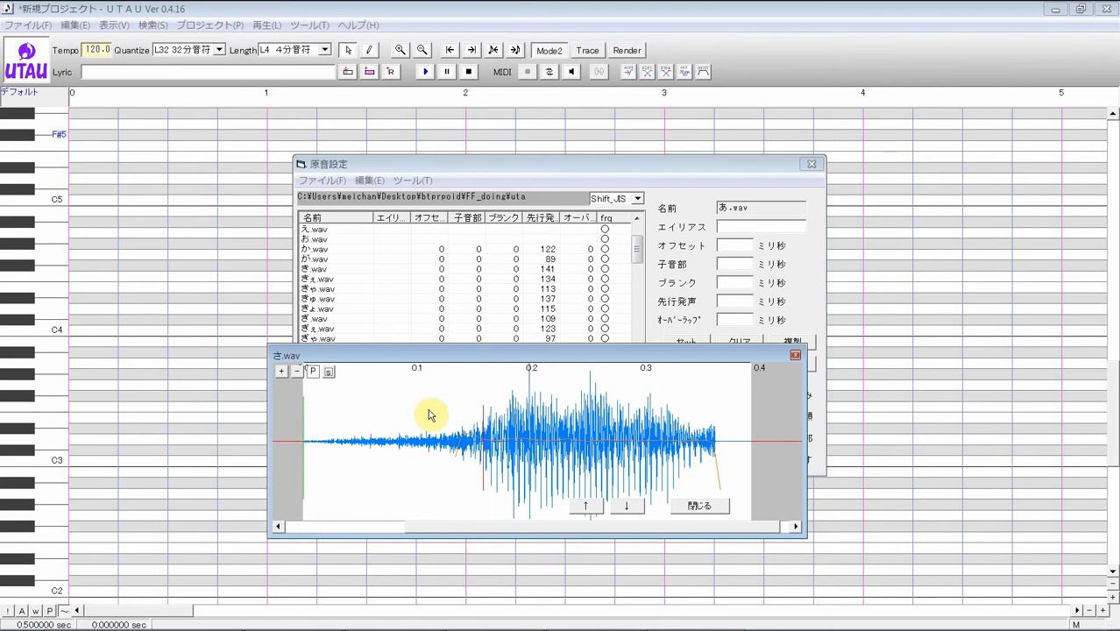
left_click(331, 375)
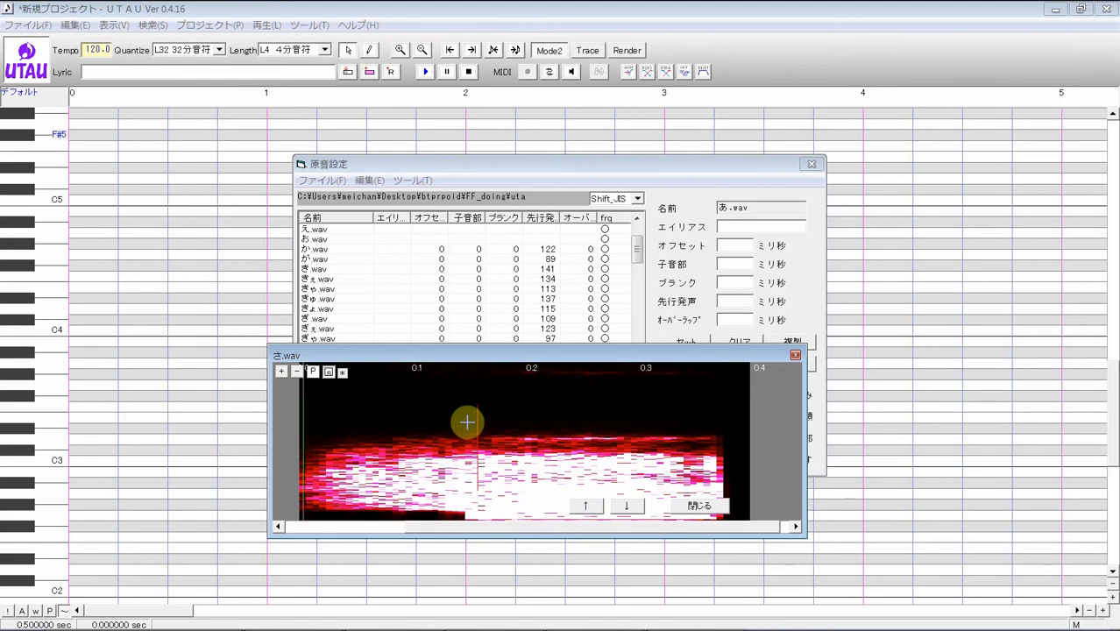
left_click(330, 375)
left_click(329, 376)
left_click(329, 374)
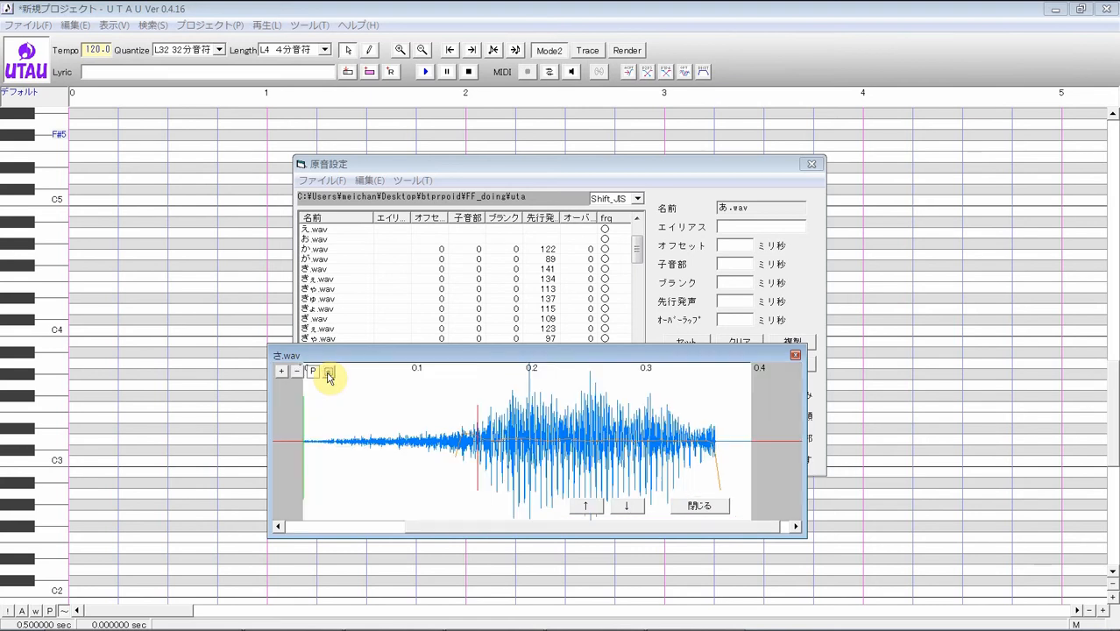
left_click(328, 374)
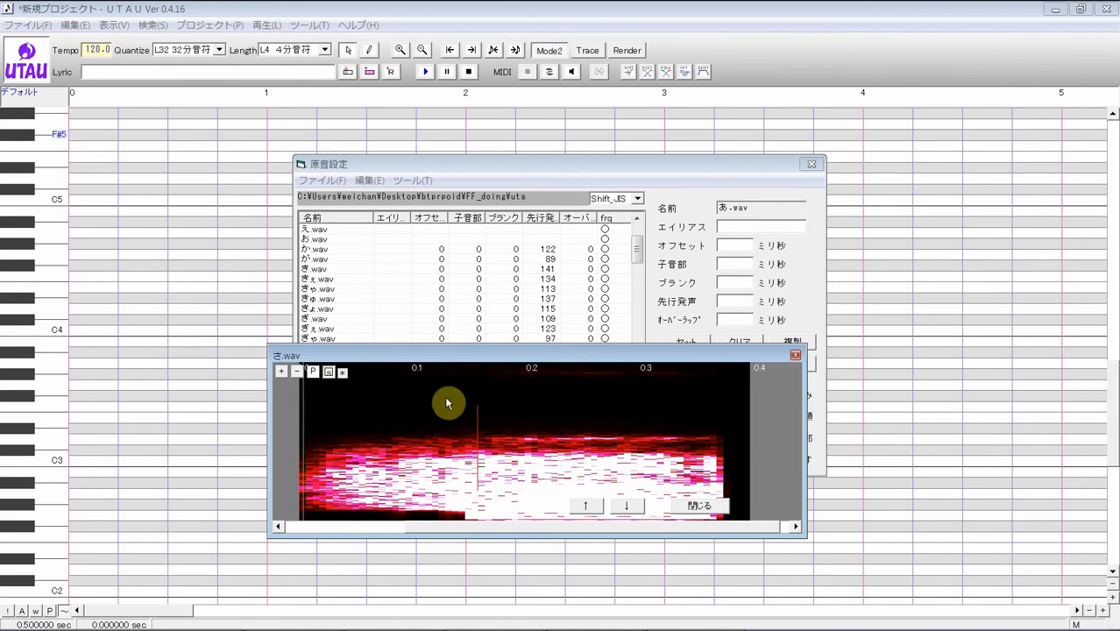
Step: Set the preutterance of ざ.wav at about 0.12 s and of し.wav at about 0.14 s in their spectrograms
left_click(633, 506)
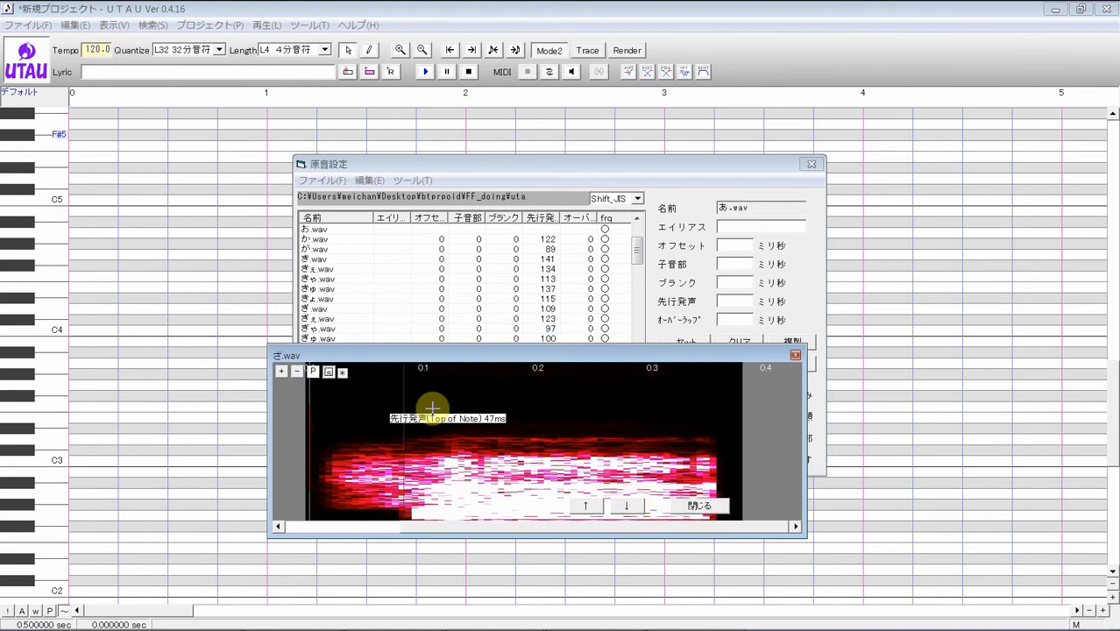
left_click_drag(431, 406, 446, 395)
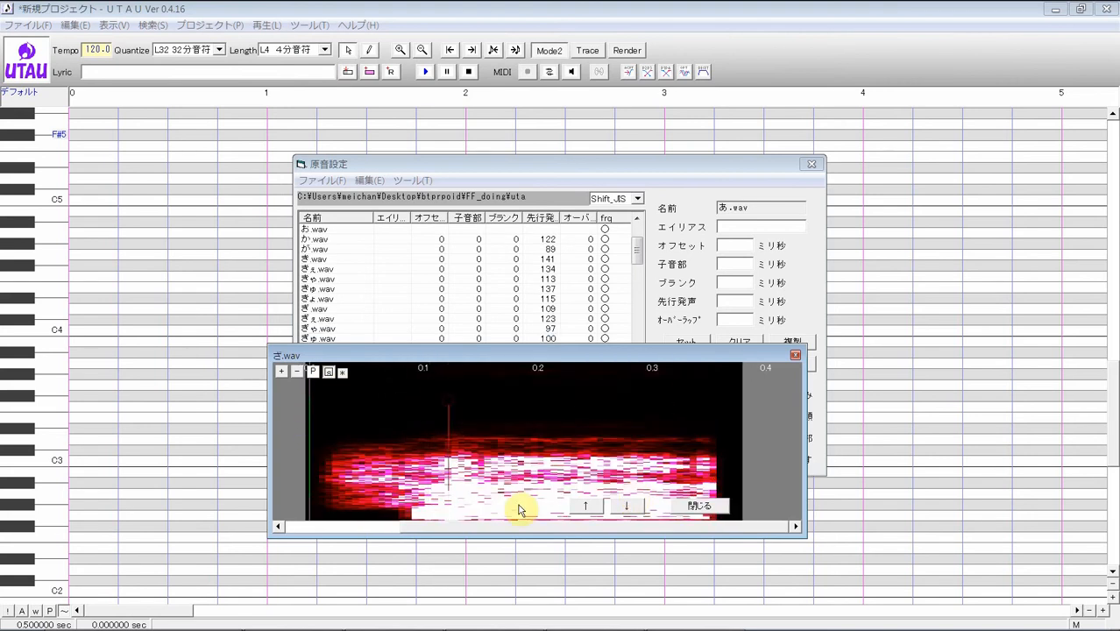
left_click(626, 505)
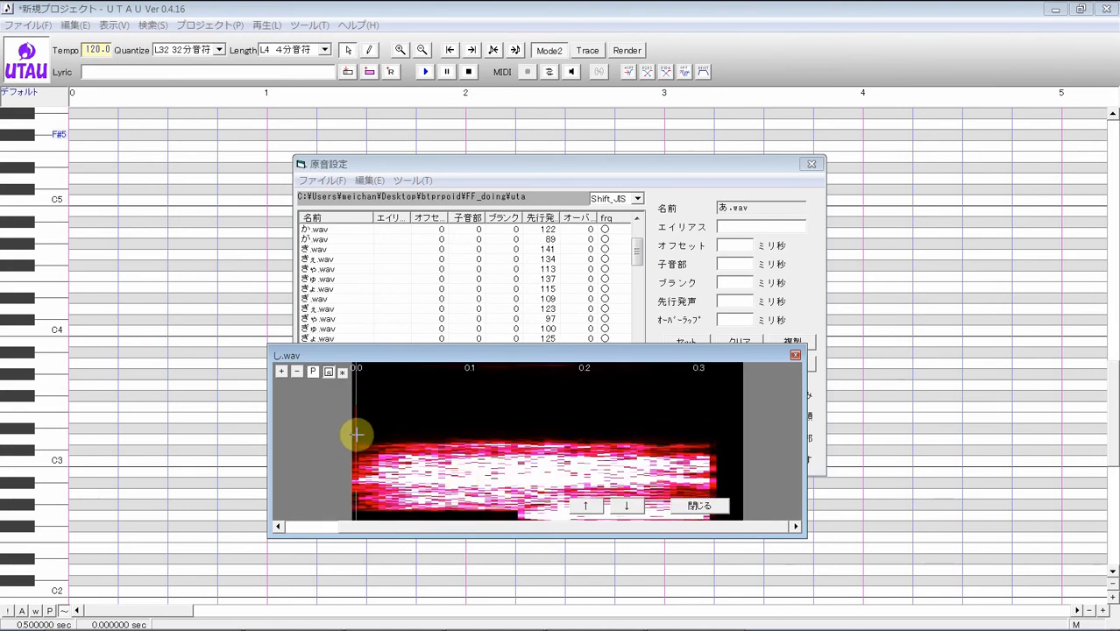
left_click_drag(355, 435, 517, 417)
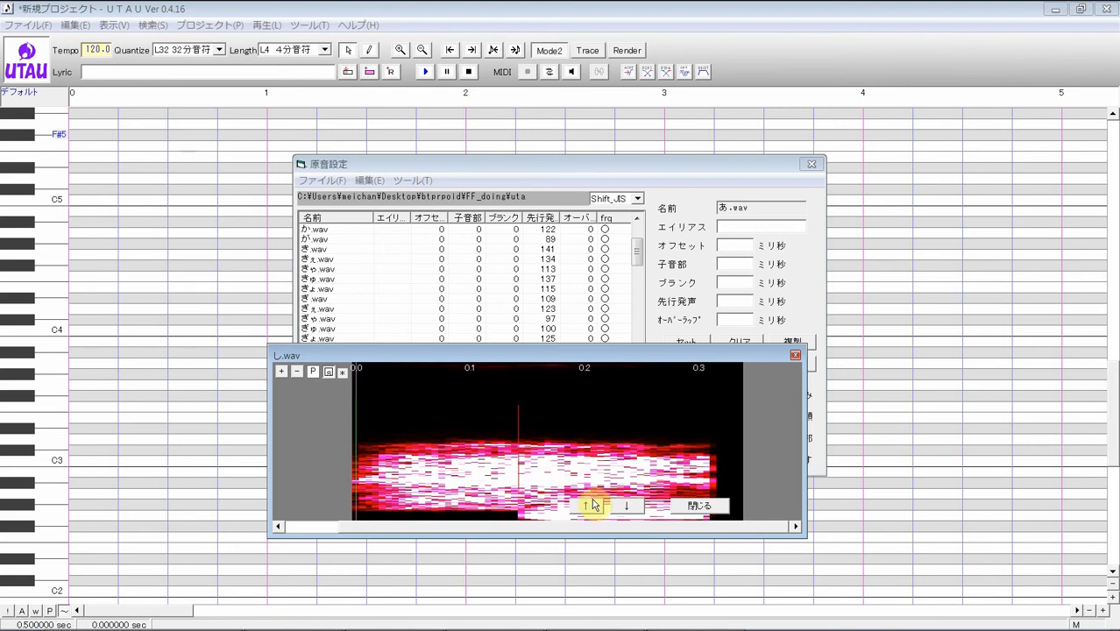
Step: Set the preutterance of しぇ.wav at its vowel onset and of しゃ.wav to about 132 ms
left_click(616, 507)
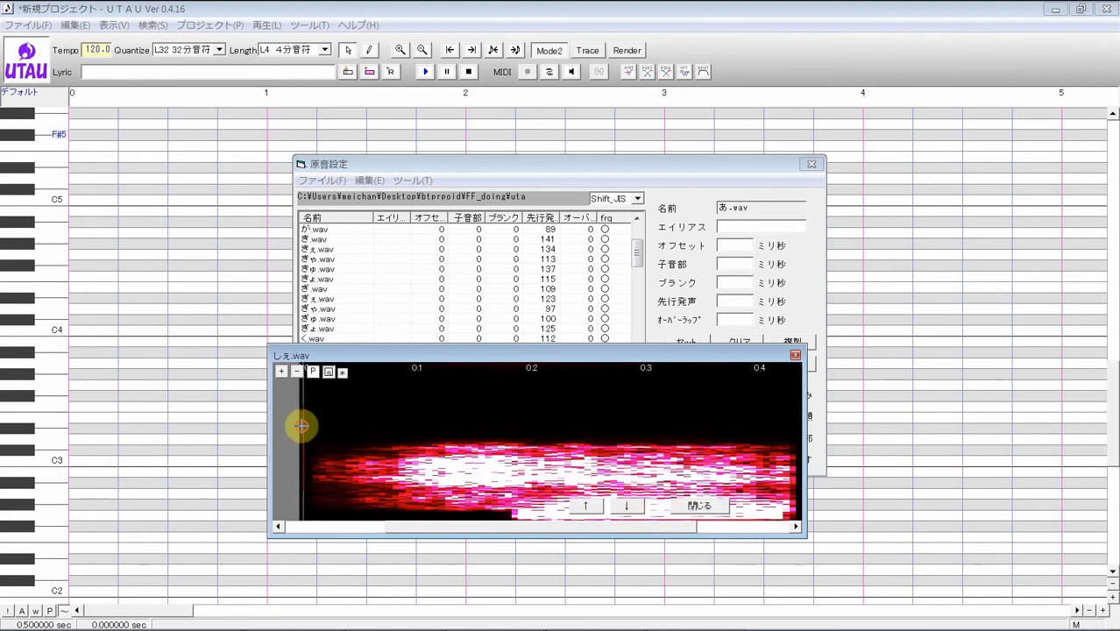
left_click(625, 507)
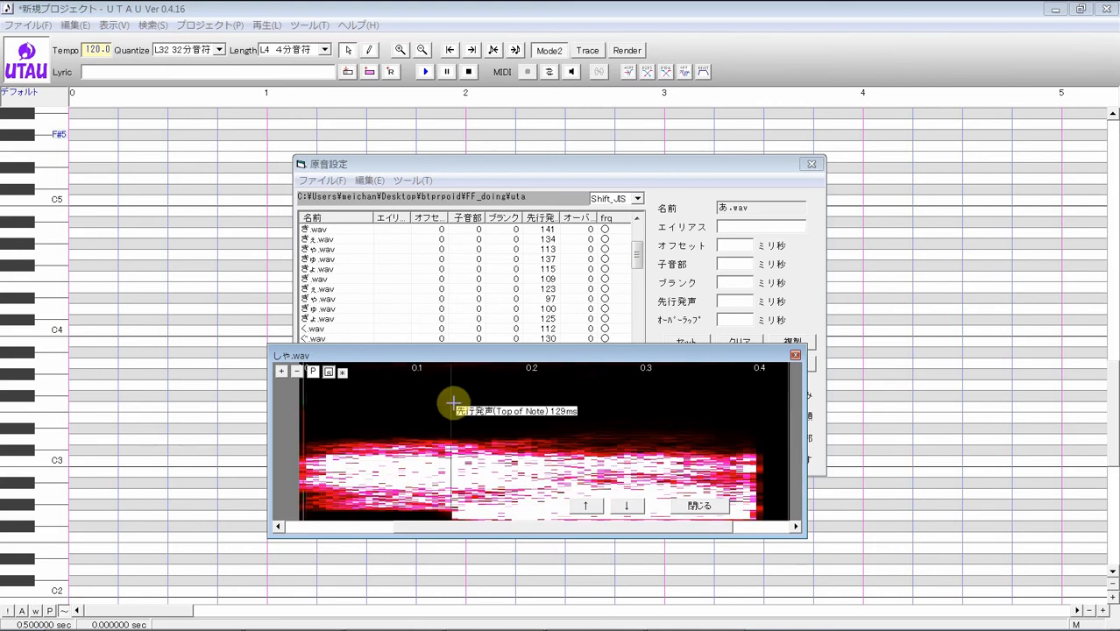
left_click_drag(453, 403, 445, 433)
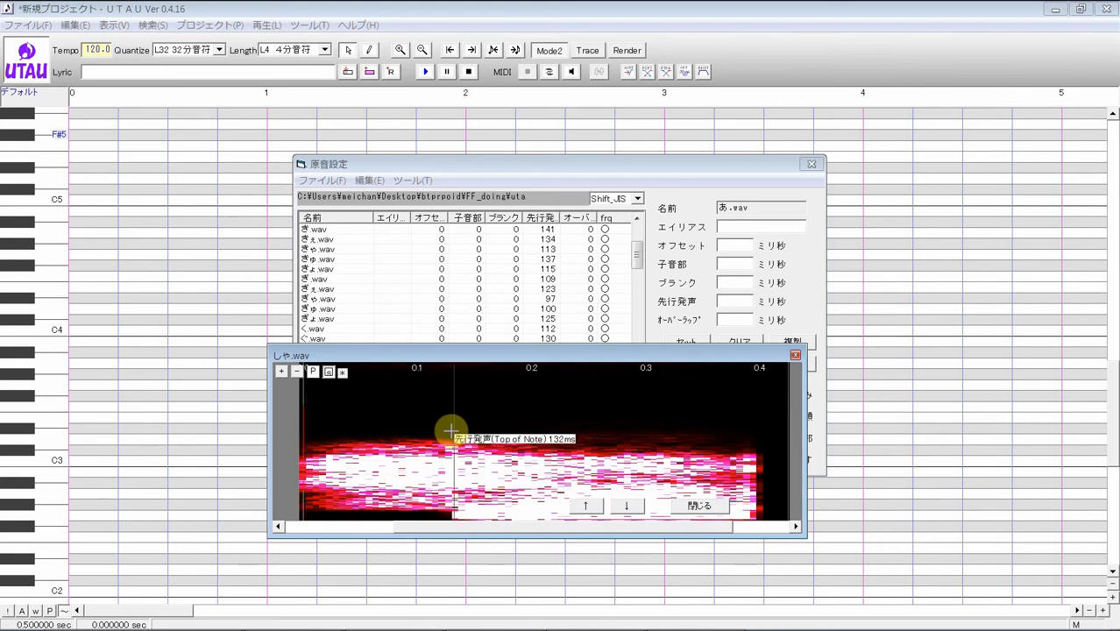
Step: Set the preutterance of しゅ.wav to about 190 ms and of しょ.wav to about 166 ms at the vowel onsets
left_click(634, 506)
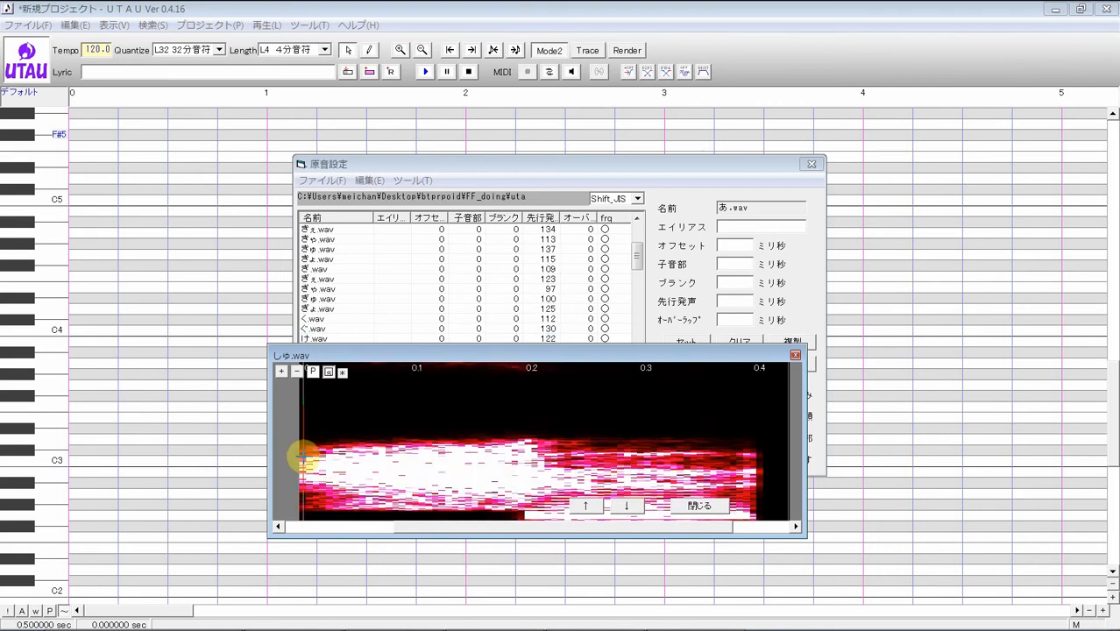
left_click_drag(303, 455, 525, 451)
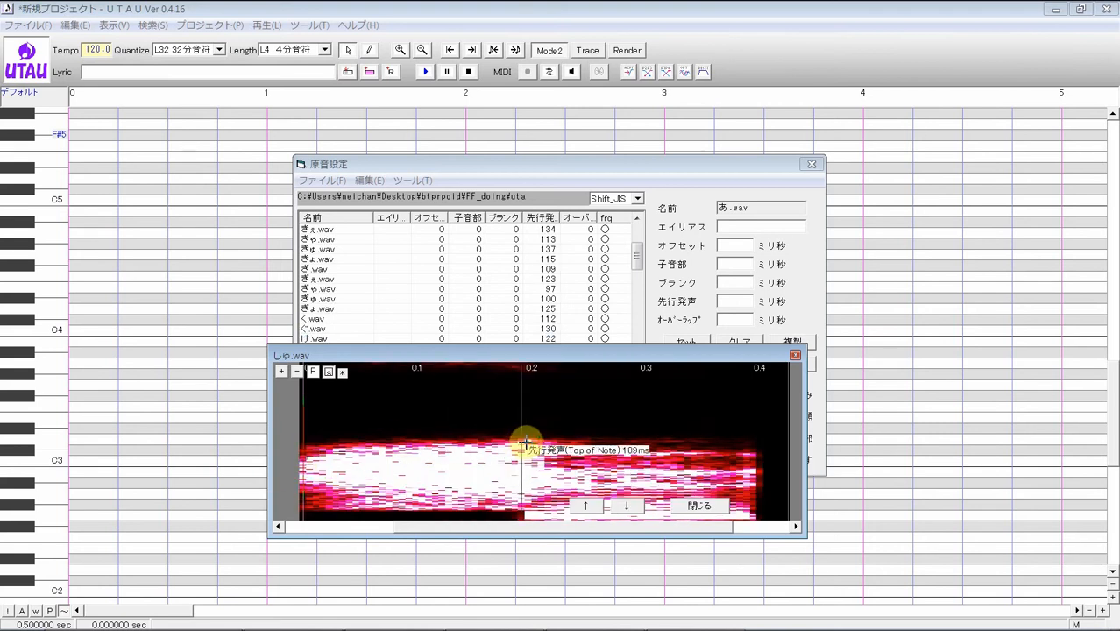
left_click(635, 512)
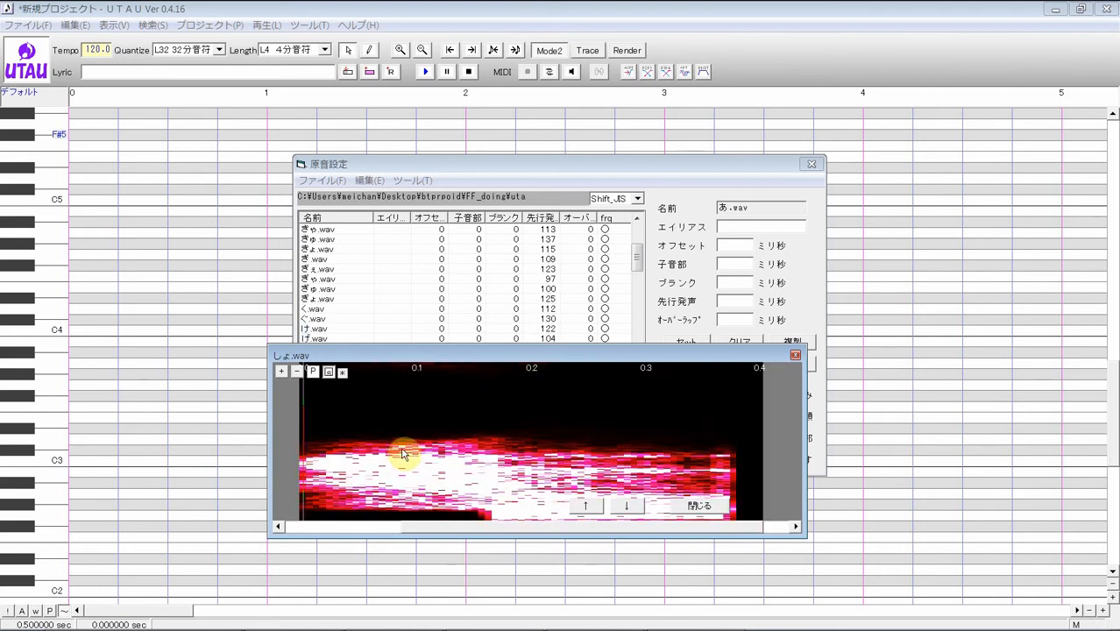
left_click_drag(302, 436, 491, 431)
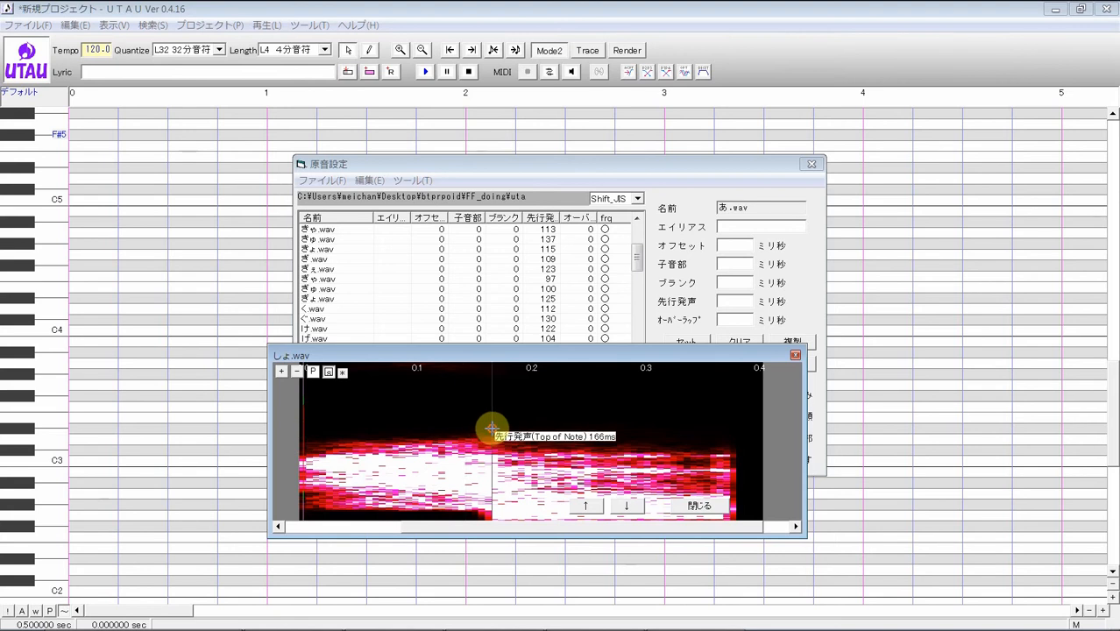
Step: Set the preutterance of じ.wav to about 88 ms and advance to じぇ.wav
left_click(615, 506)
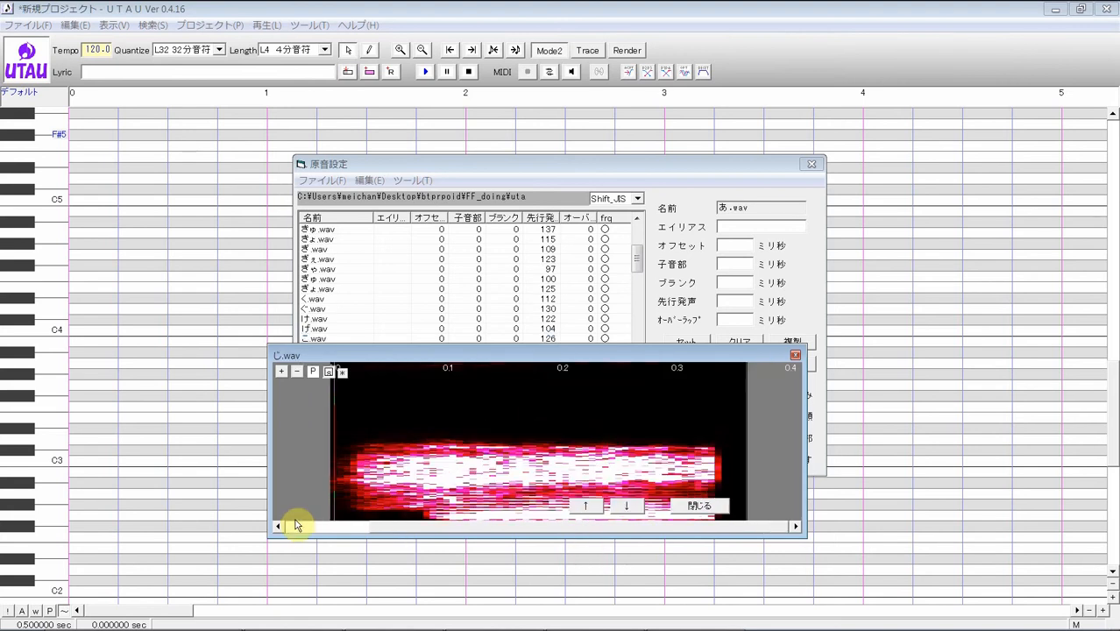
left_click_drag(386, 435, 436, 431)
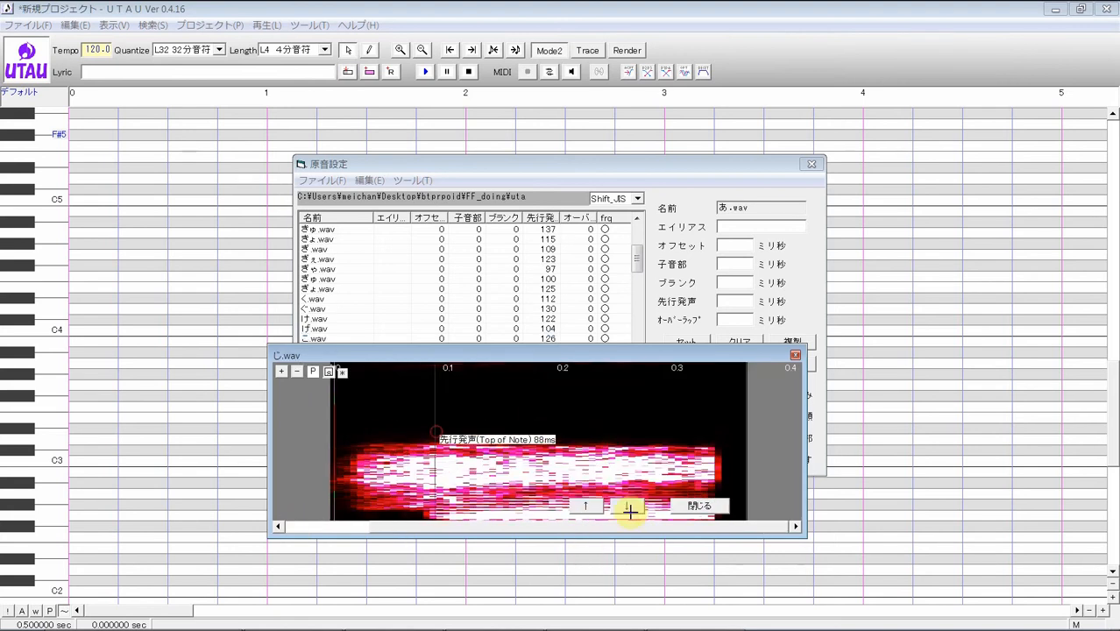
left_click(629, 512)
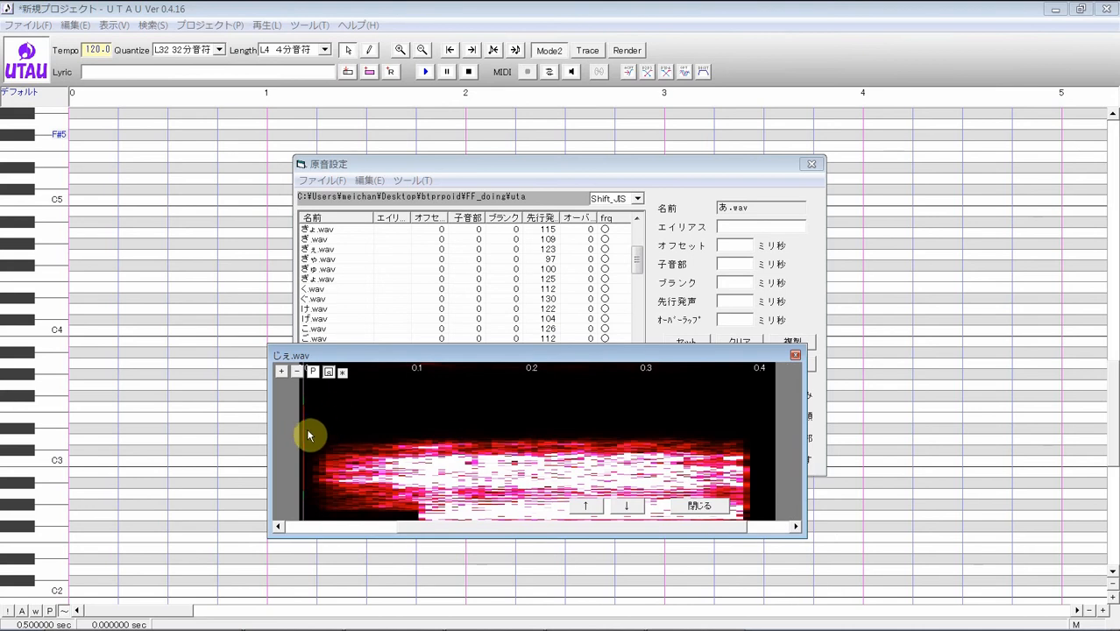
Step: Set the preutterance of じぇ.wav and of じゃ.wav at about 0.105 s, where the vowel starts in each spectrogram
left_click_drag(304, 429, 424, 421)
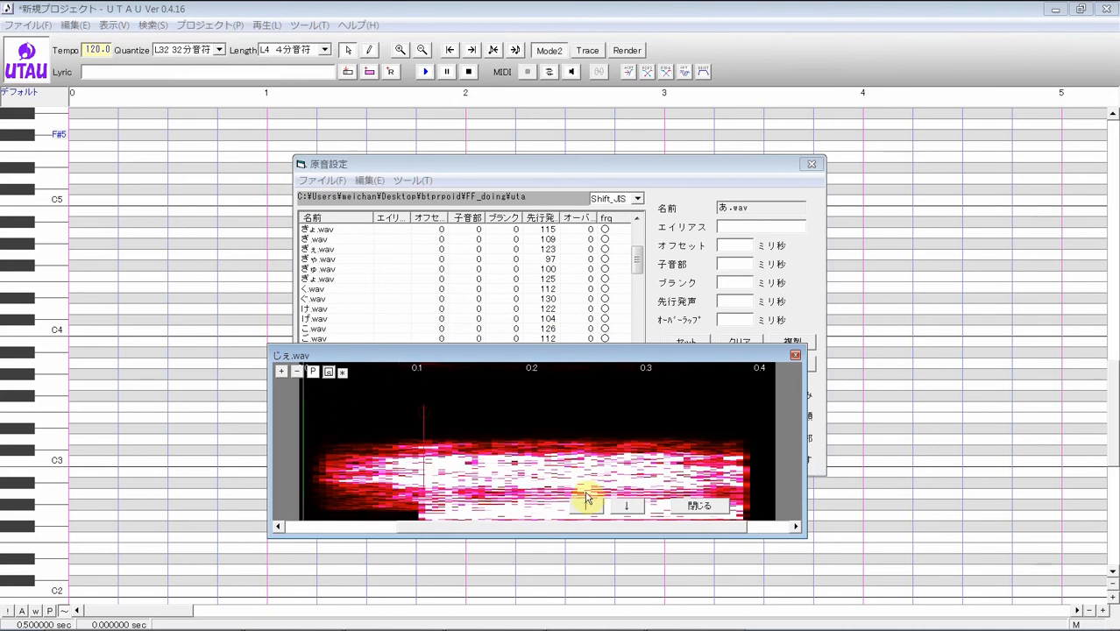
left_click(624, 506)
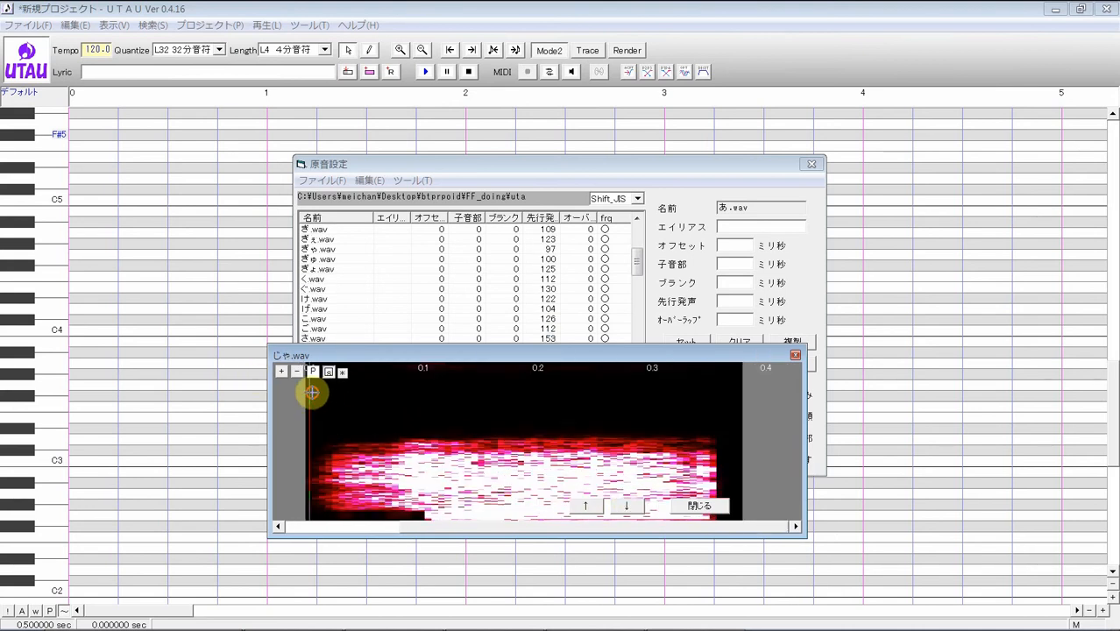
left_click_drag(312, 393, 425, 380)
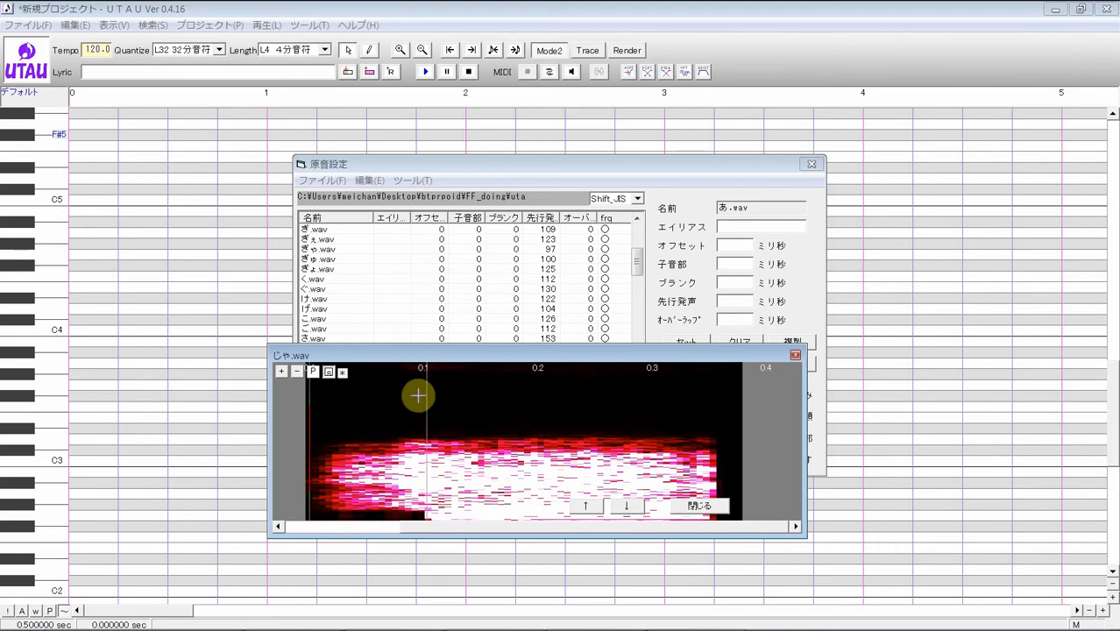
left_click_drag(426, 395, 245, 409)
left_click_drag(311, 440, 430, 430)
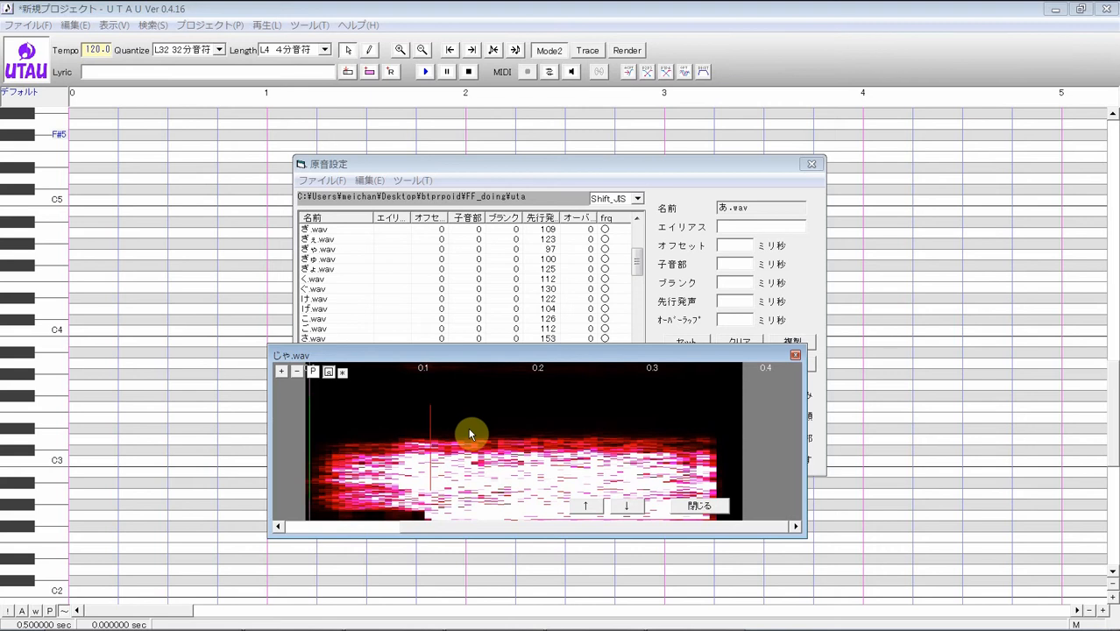
left_click(636, 512)
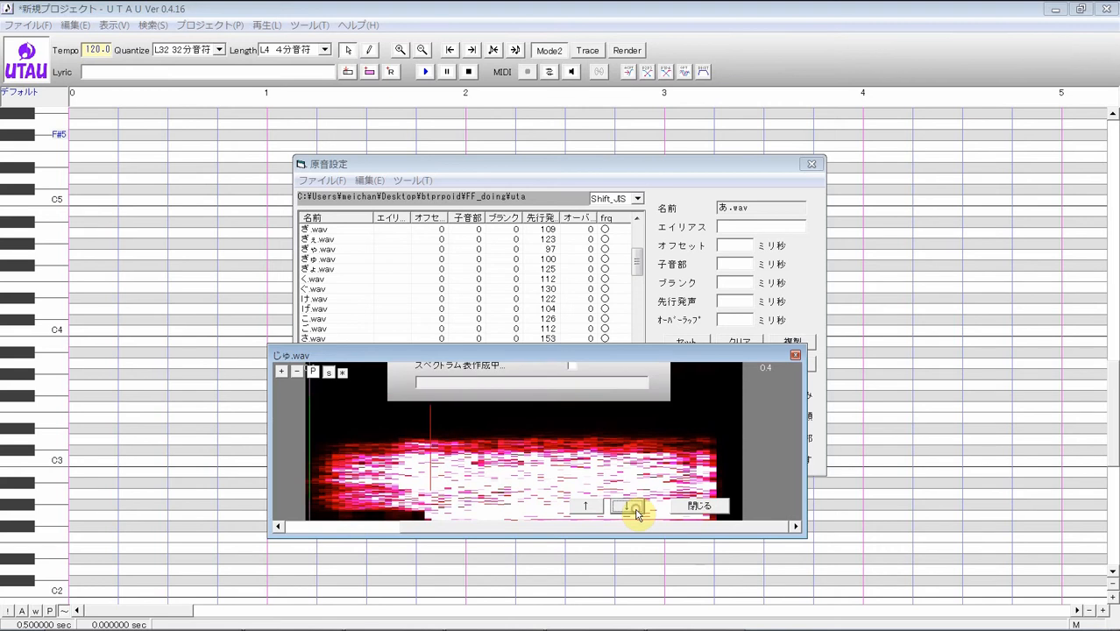
Step: Place the preutterance of じゅ.wav at about 0.1 s and lower the spectrogram intensity to 3
mouse_move(306, 431)
left_mouse_down()
mouse_move(312, 419)
mouse_move(424, 407)
left_mouse_up()
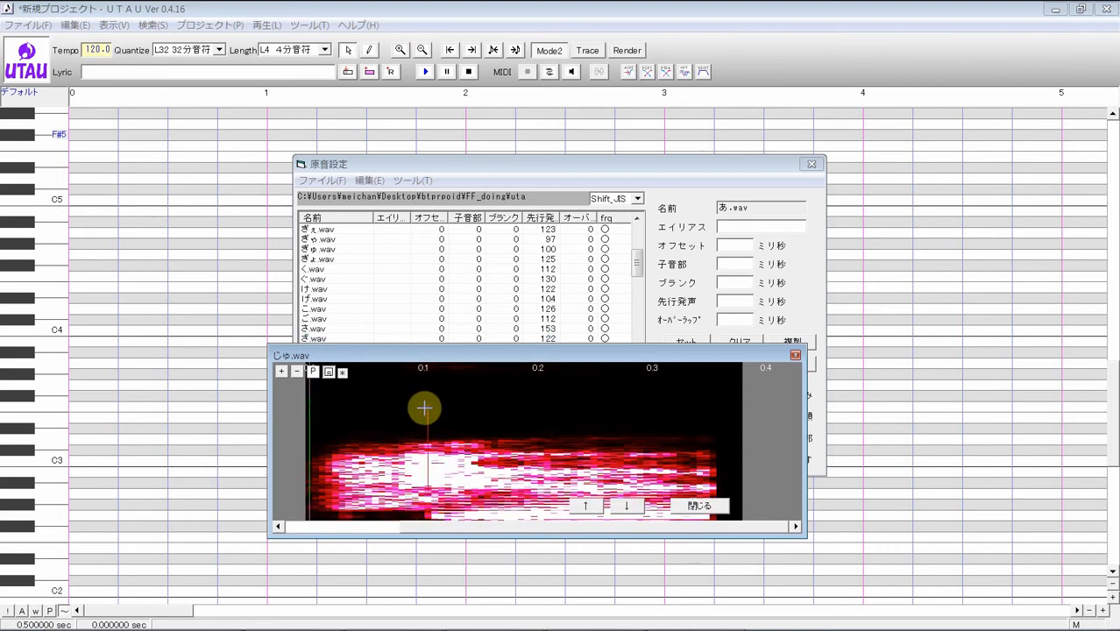
left_click(344, 372)
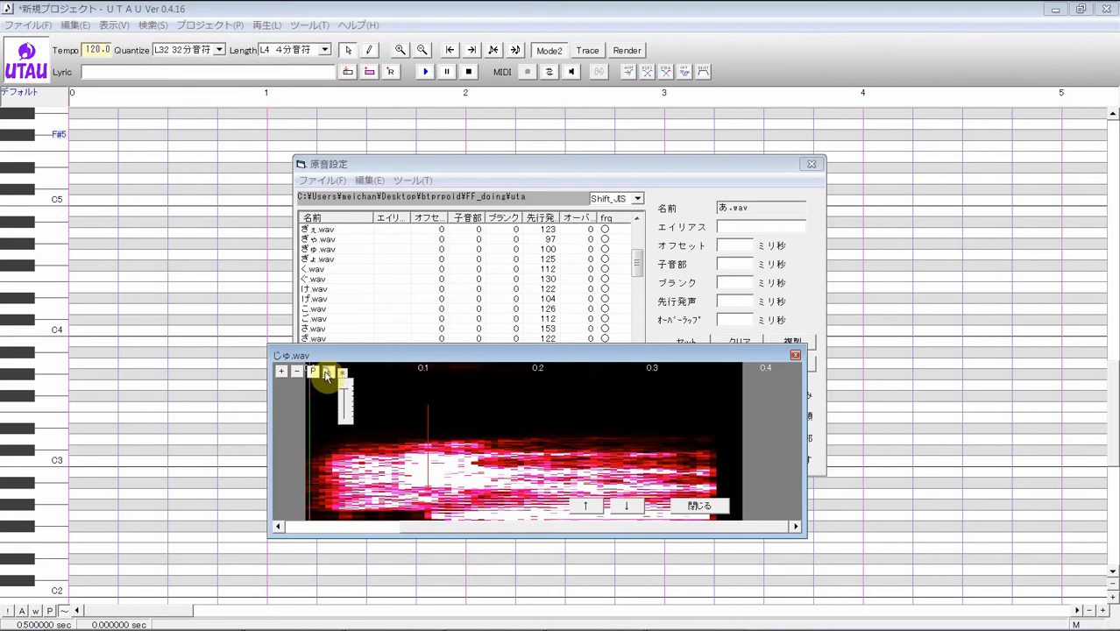
right_click(325, 373)
left_click(339, 351)
left_click(365, 381)
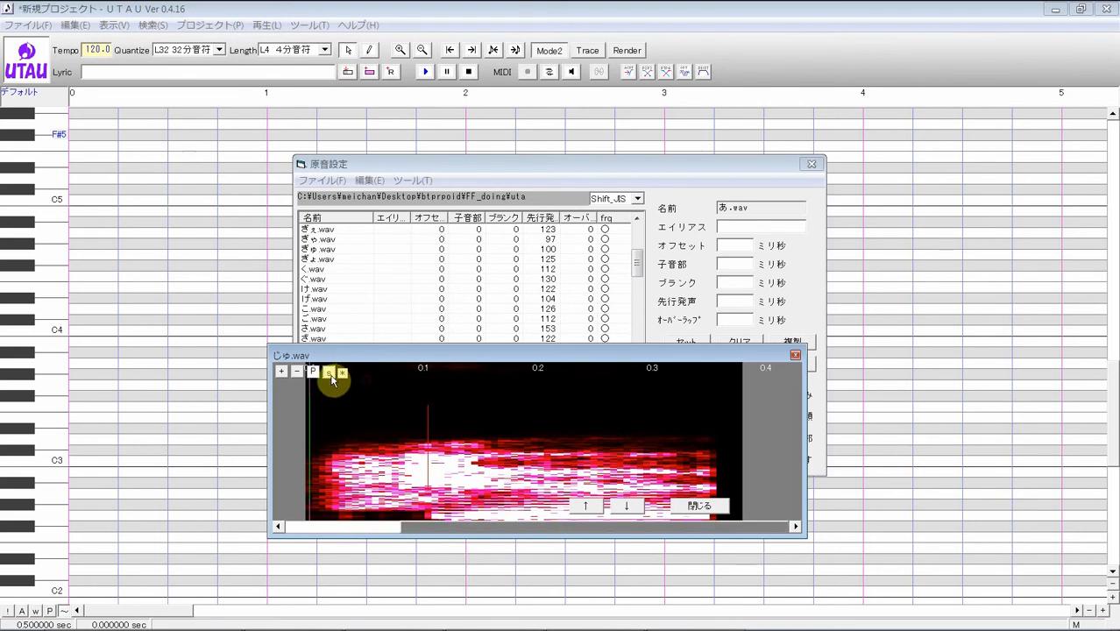
left_click(343, 373)
left_click_drag(348, 401, 358, 434)
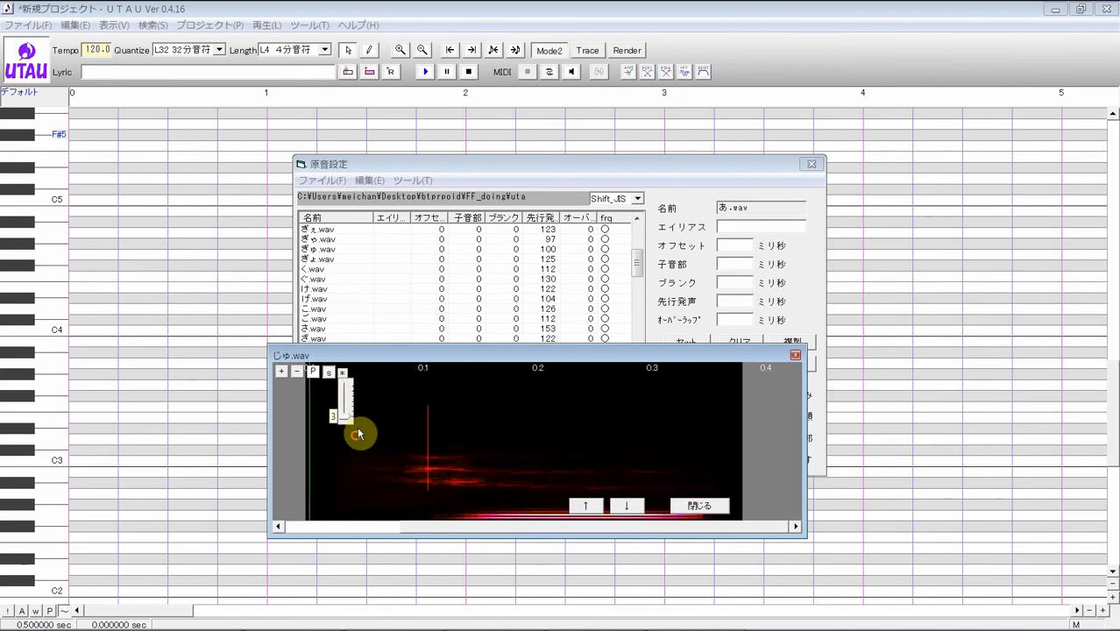
Step: Try the preutterance of じゅ.wav at about 0.13 s and about 0.16 s, comparing the spectrogram with the waveform
left_click(454, 456)
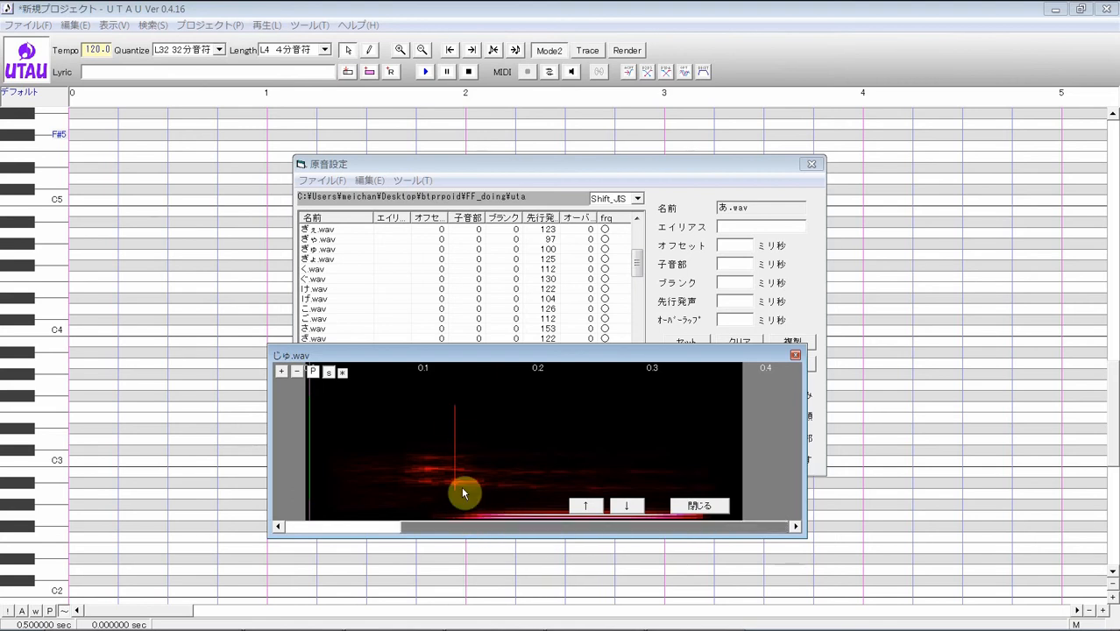
left_click(329, 373)
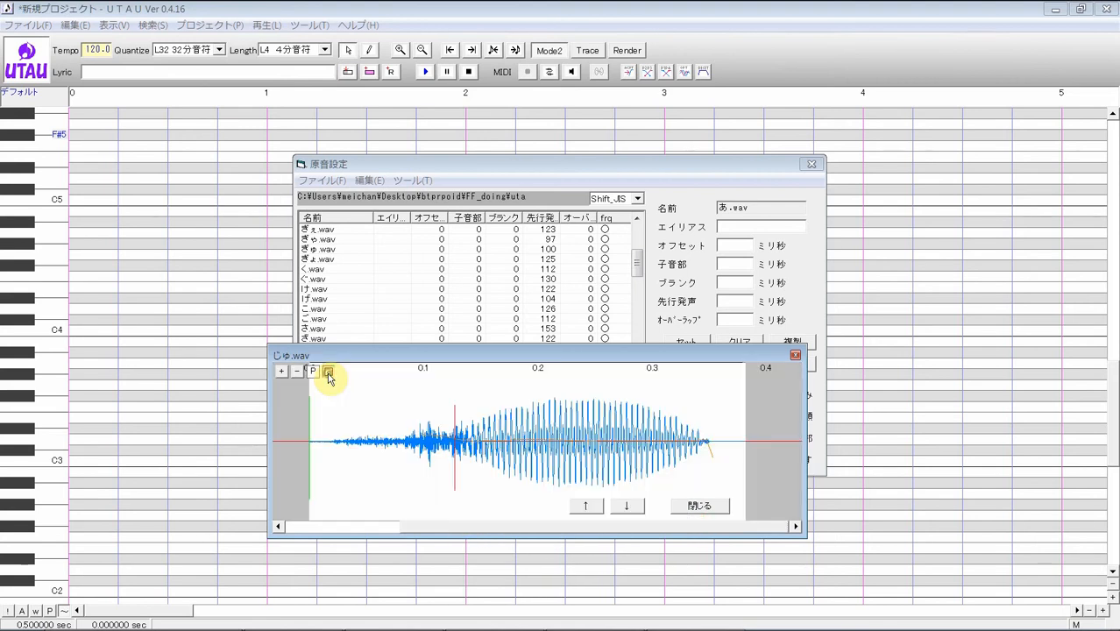
left_click(329, 373)
left_click_drag(455, 428, 484, 425)
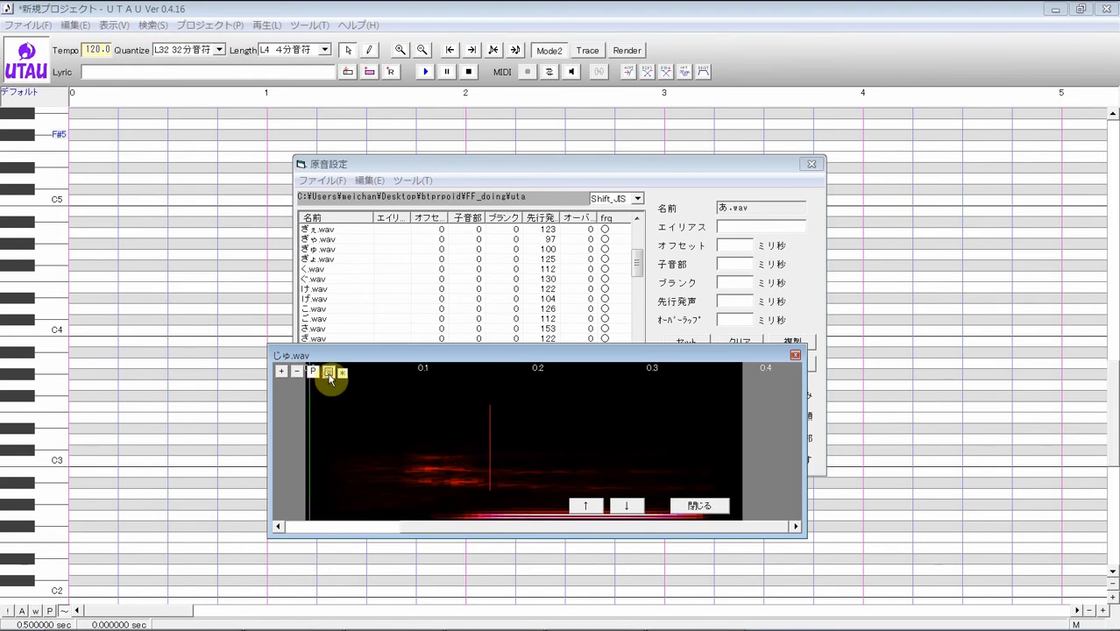
left_click(328, 373)
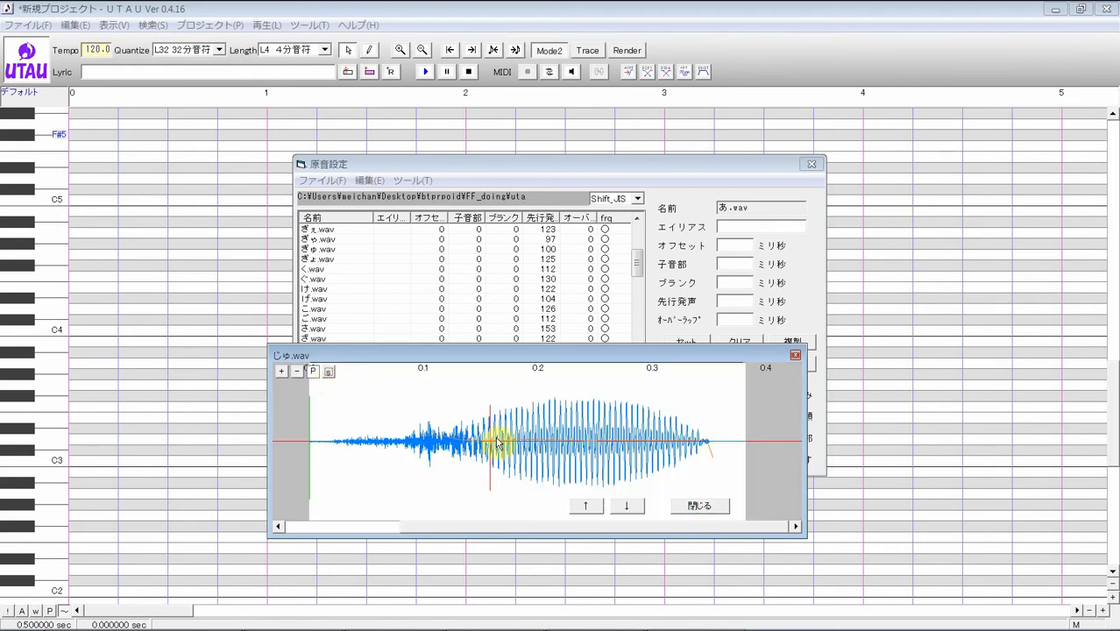
left_click(329, 375)
Step: Set the preutterance of じゅ.wav to about 136 ms with the spectrogram intensity raised again, and check it against the waveform
left_click_drag(492, 420, 455, 425)
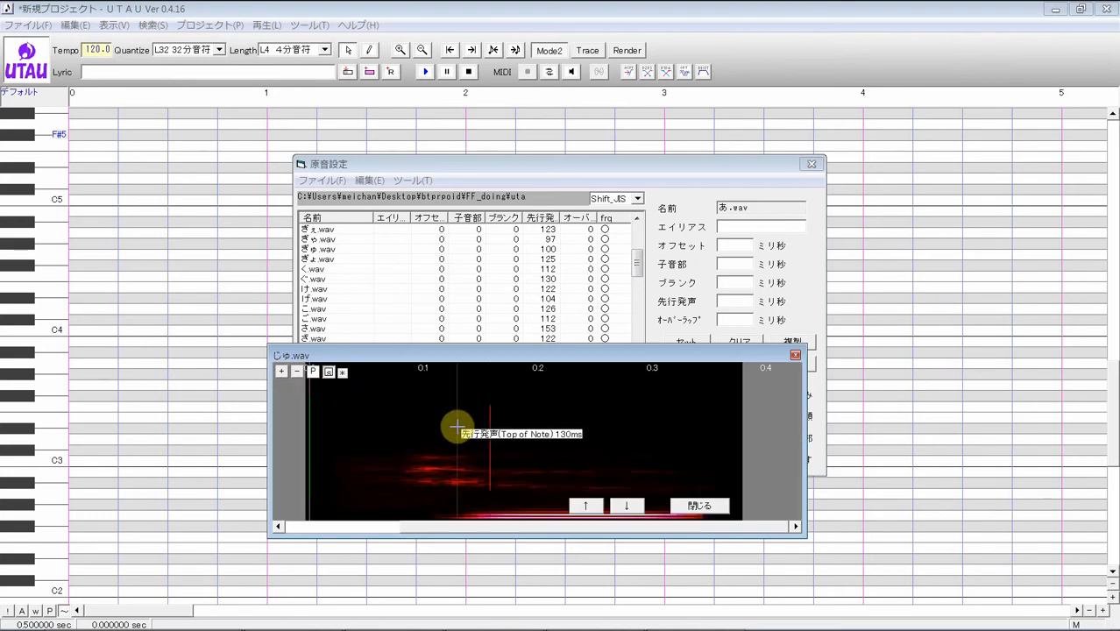
left_click(344, 377)
left_click_drag(349, 416, 351, 380)
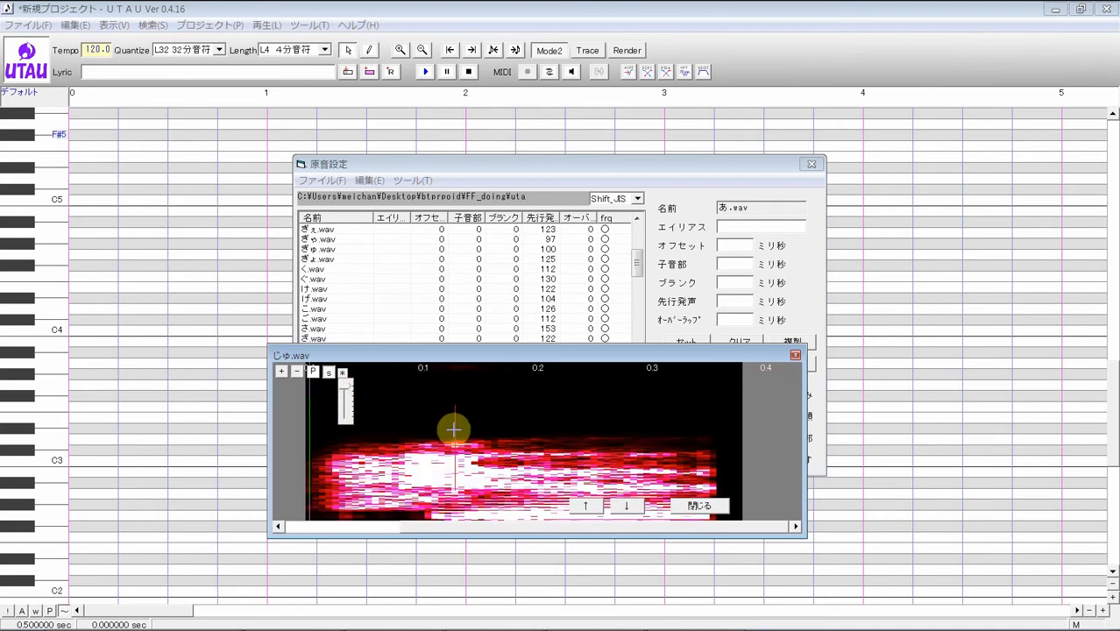
left_click_drag(453, 428, 462, 428)
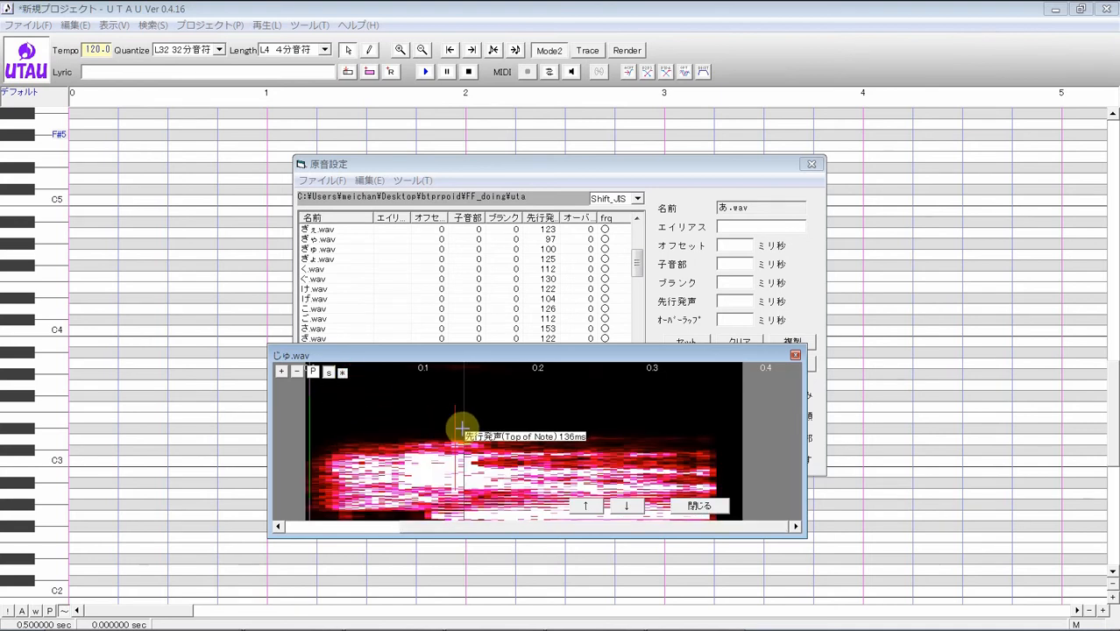
left_click(332, 377)
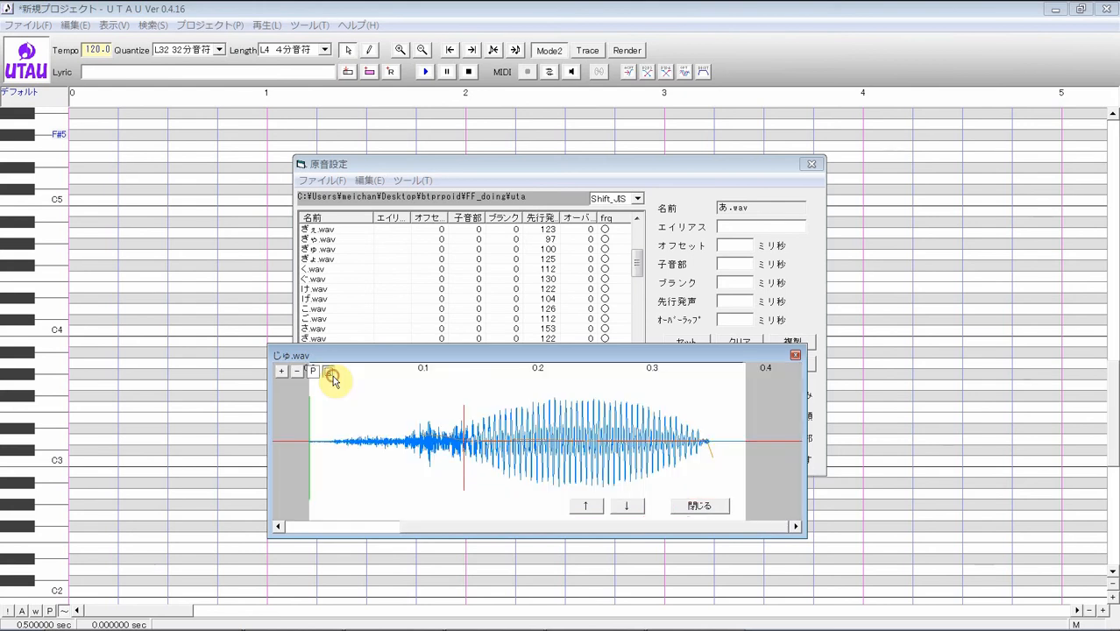
left_click(331, 378)
Step: Try the 7KHz and 5KHz spectrogram ranges, and return the range to 10KHz
right_click(333, 376)
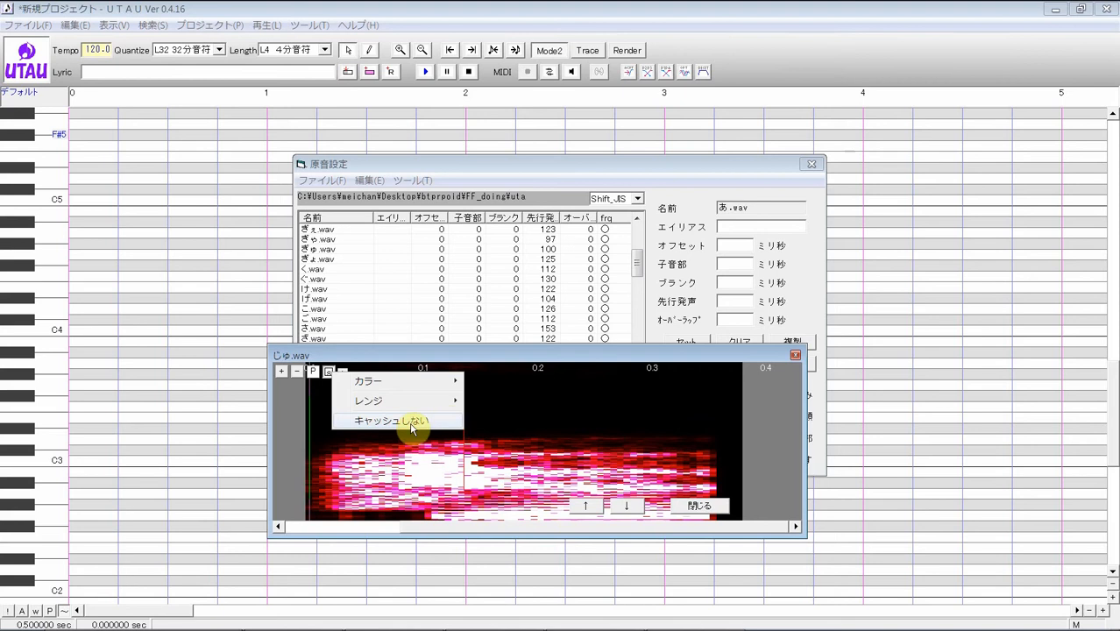
mouse_move(384, 402)
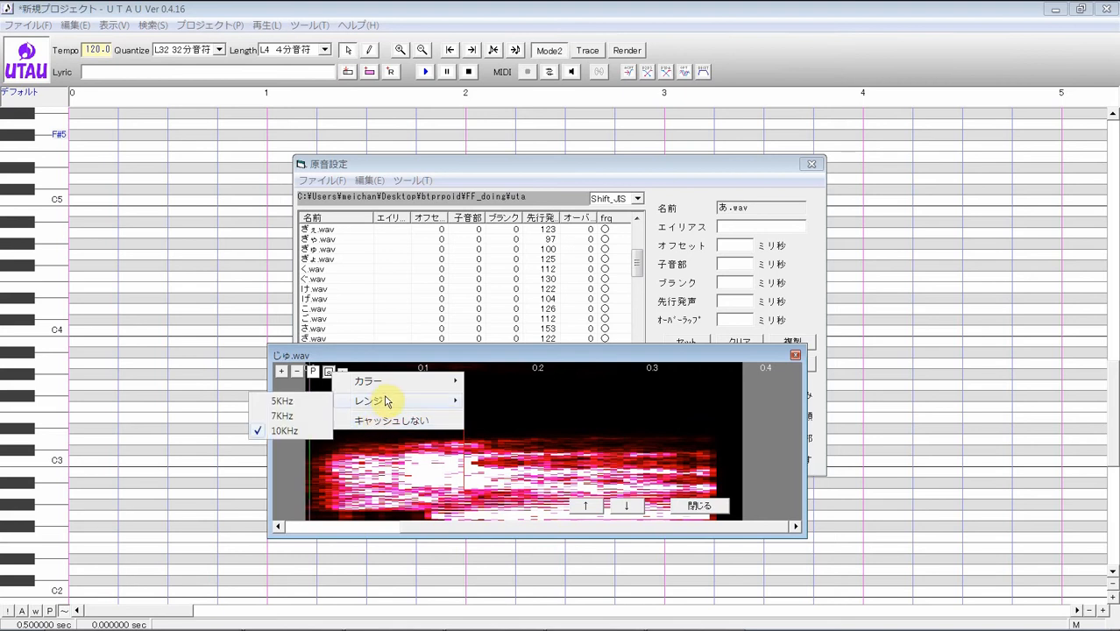
left_click(327, 414)
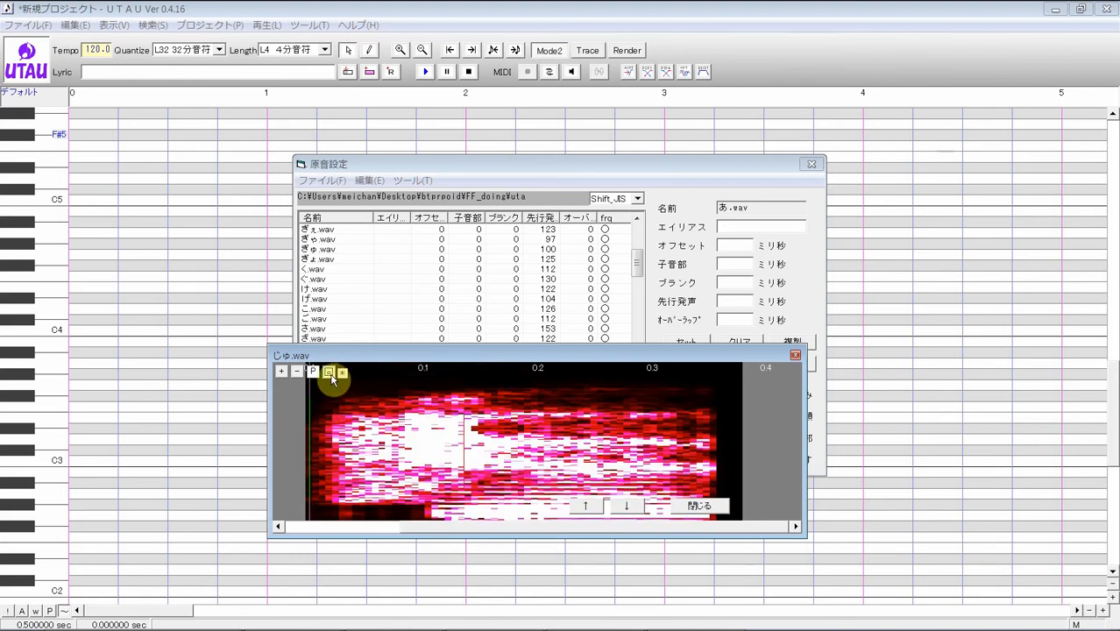
left_click(328, 372)
mouse_move(384, 405)
left_click(281, 419)
left_click(329, 373)
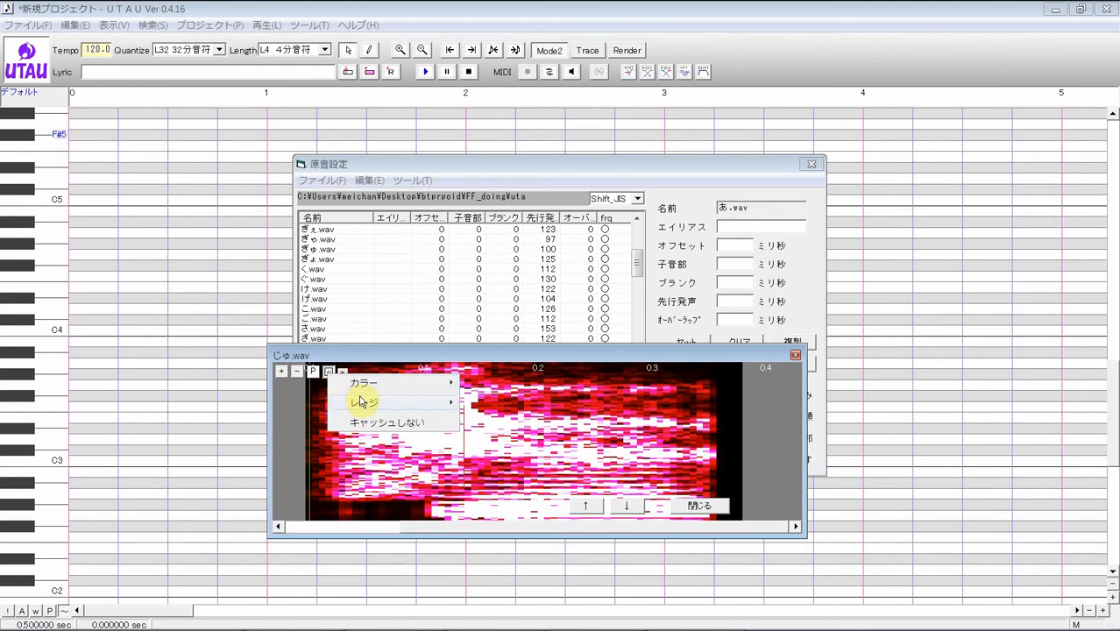
mouse_move(351, 407)
left_click(309, 433)
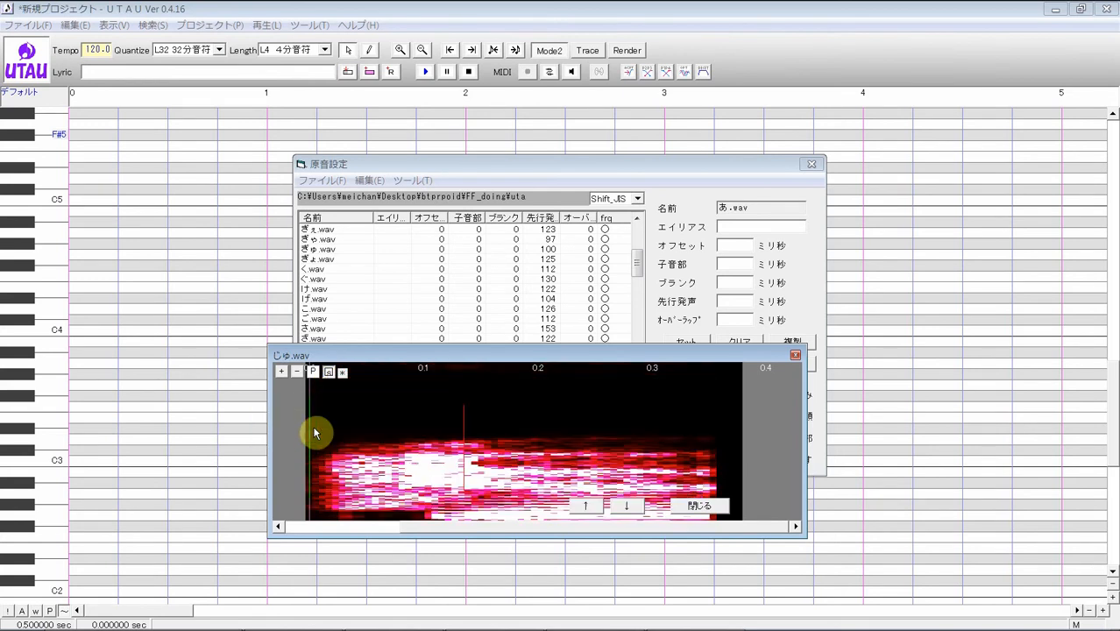
Step: Try the spectrogram colours 火炎, 草原, 翡翠, 紫陽花 and 氷晶, and return the colour to 紅玉
left_click(330, 375)
mouse_move(346, 391)
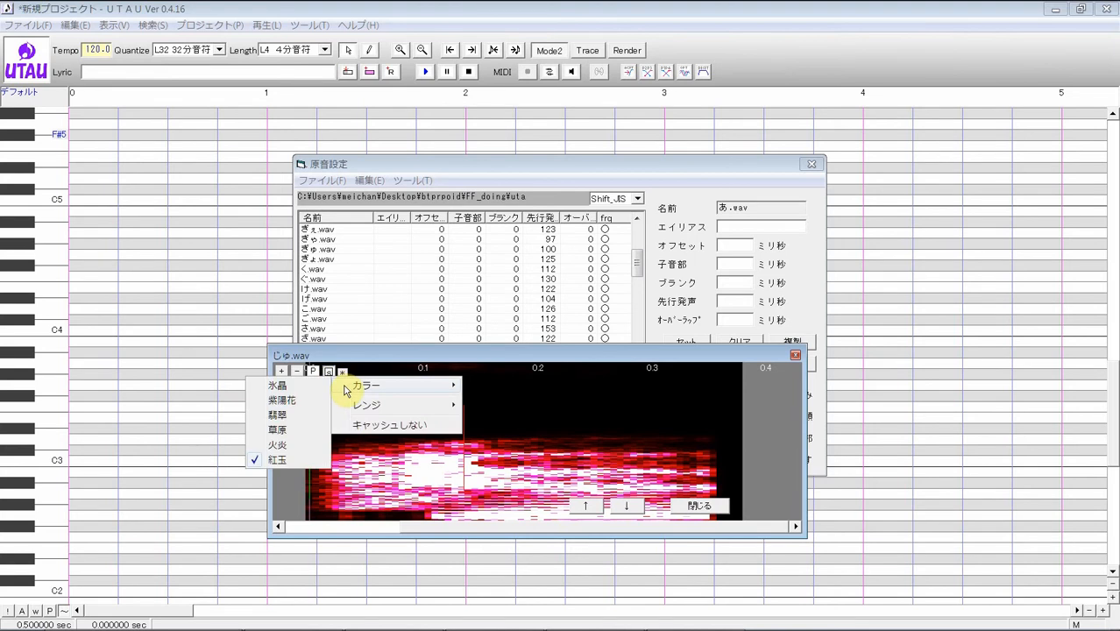
left_click(305, 444)
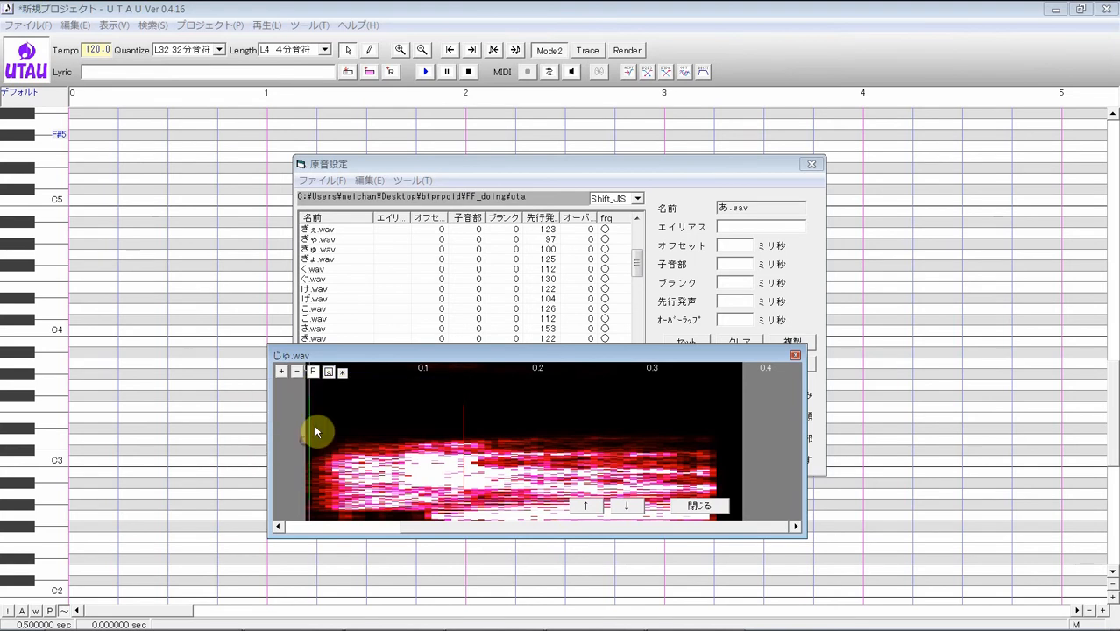
left_click(331, 372)
mouse_move(343, 384)
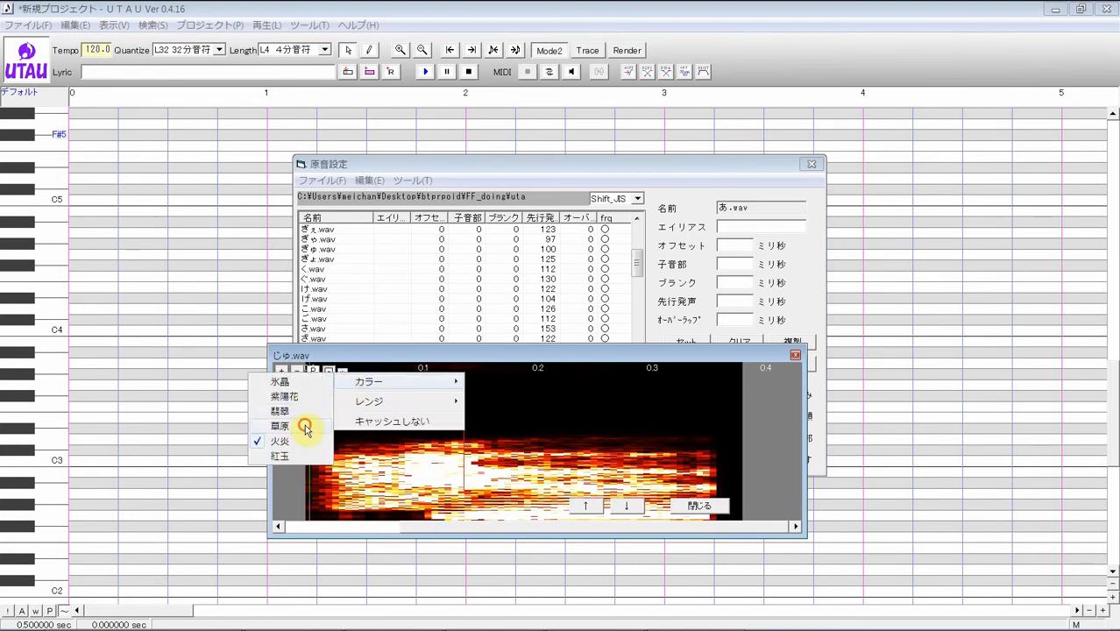
left_click(304, 427)
left_click(330, 372)
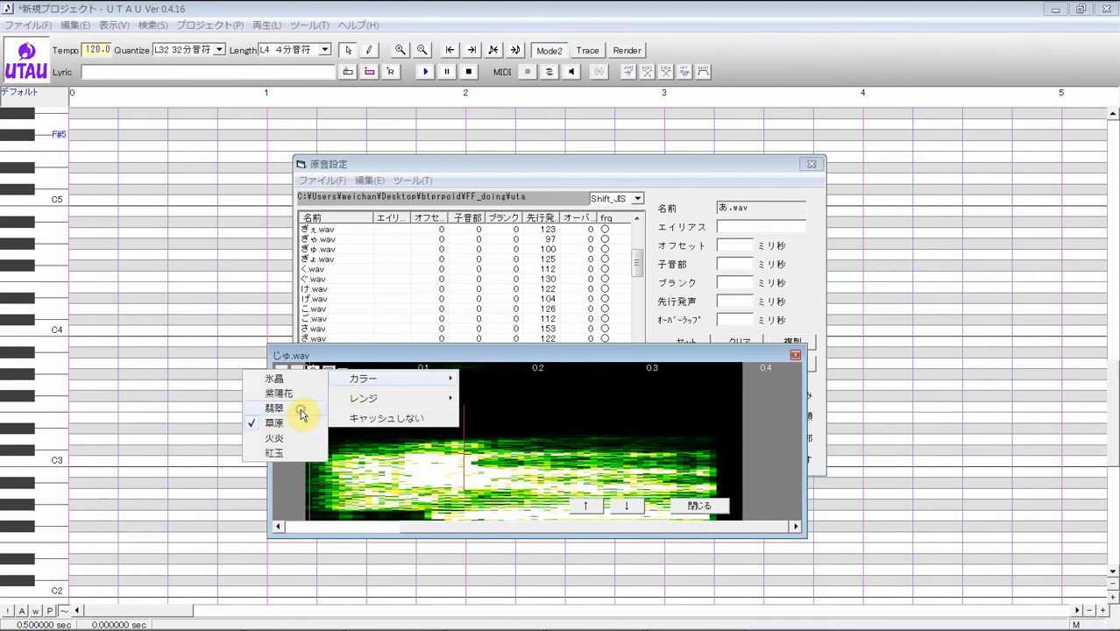
left_click(299, 412)
left_click(329, 374)
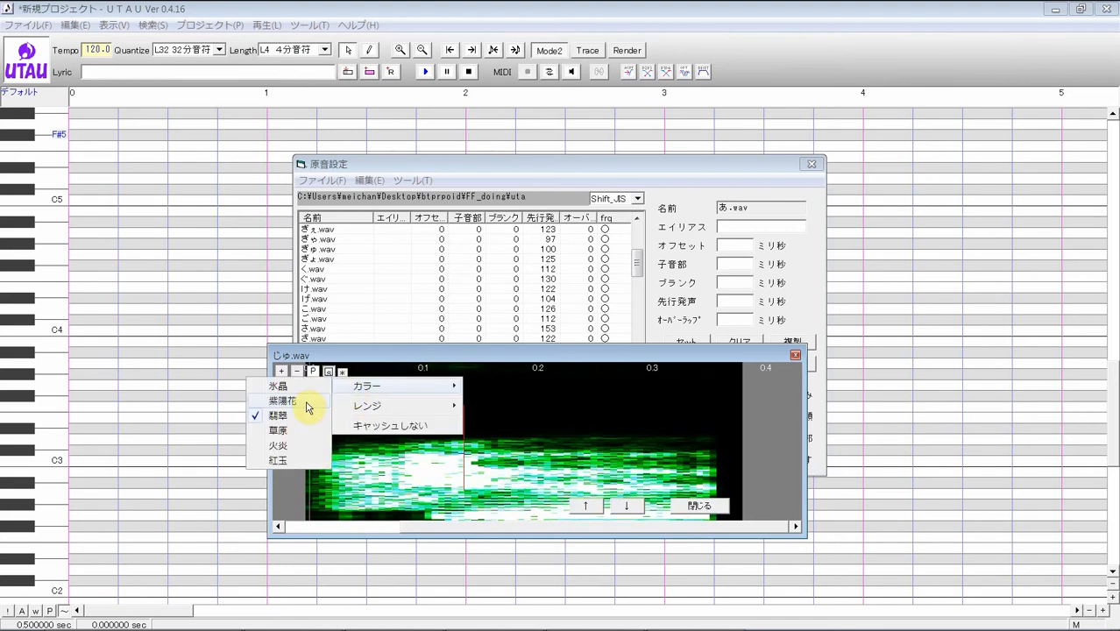
left_click(305, 405)
left_click(329, 372)
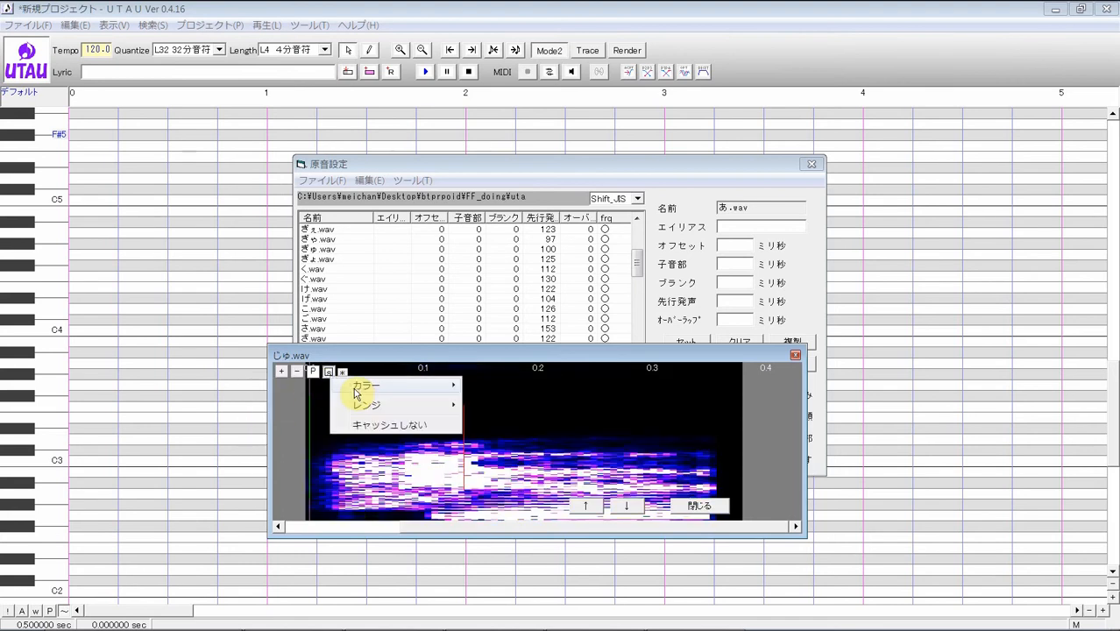
left_click(315, 387)
left_click(329, 372)
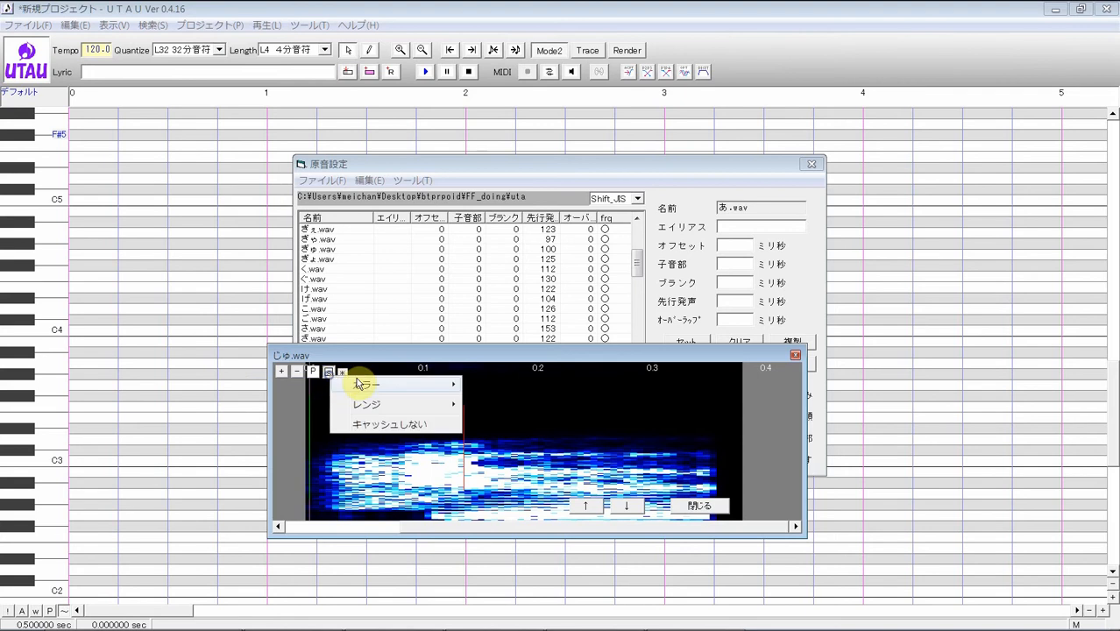
left_click(322, 454)
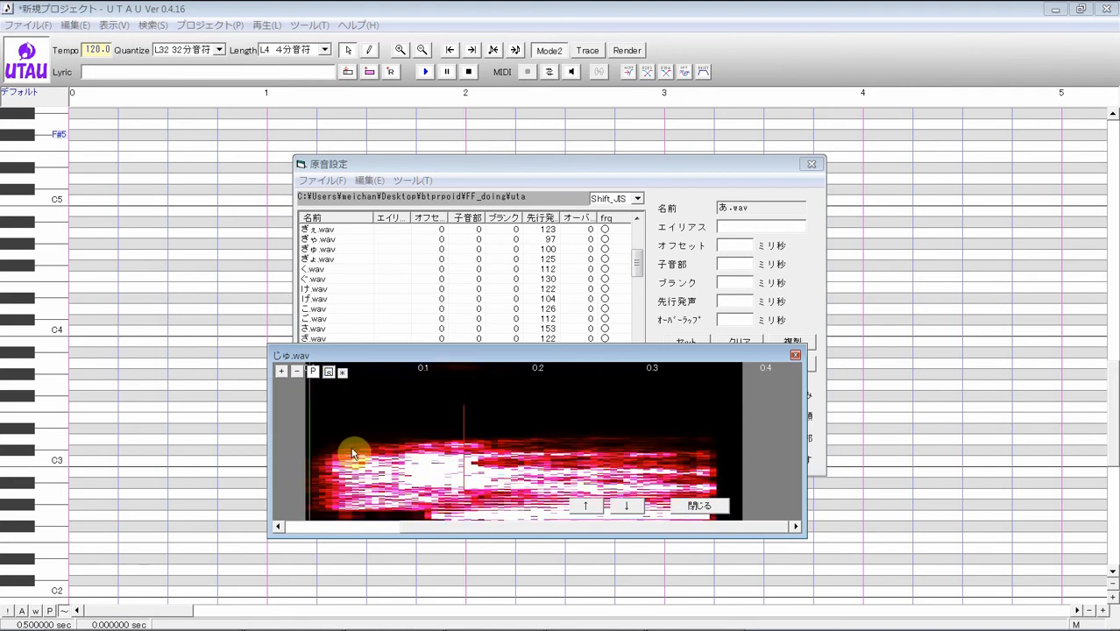
left_click(334, 373)
mouse_move(359, 385)
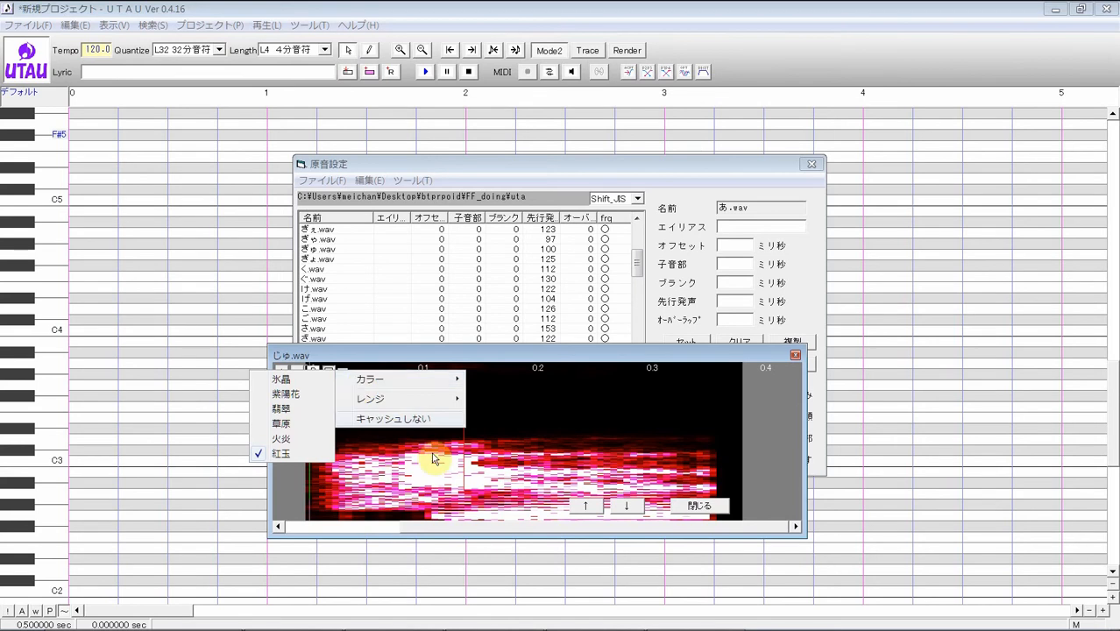
left_click(456, 465)
Step: Set the preutterance of じょ.wav to about 125 ms and of す.wav at about 0.17 s in their spectrograms
left_click(624, 507)
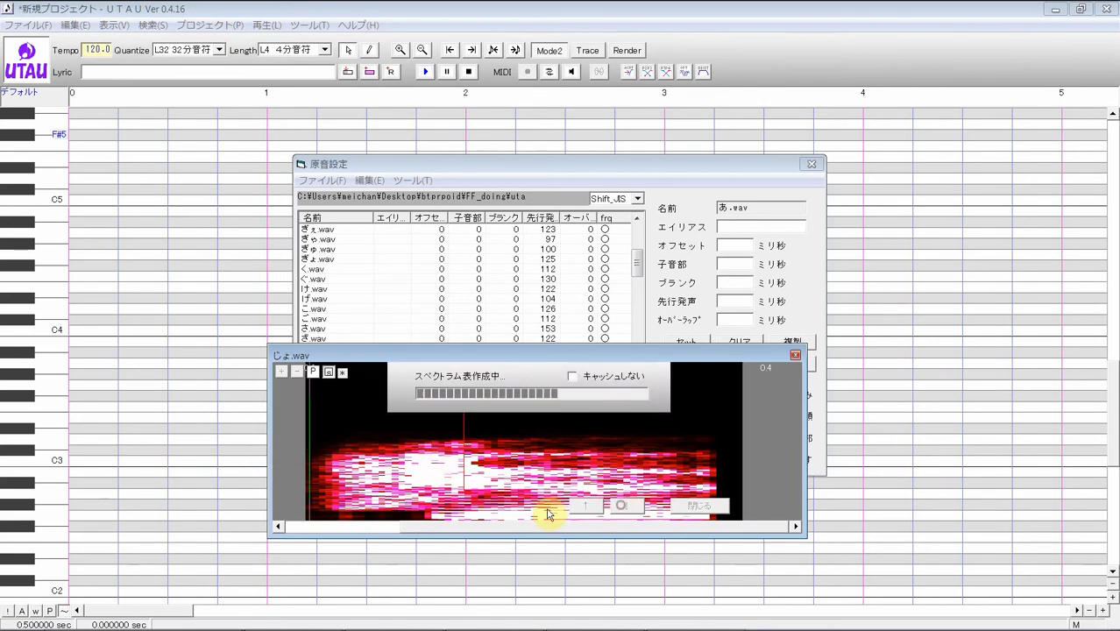
mouse_move(311, 439)
left_mouse_down()
mouse_move(440, 426)
mouse_move(461, 413)
mouse_move(443, 430)
mouse_move(453, 427)
left_mouse_up()
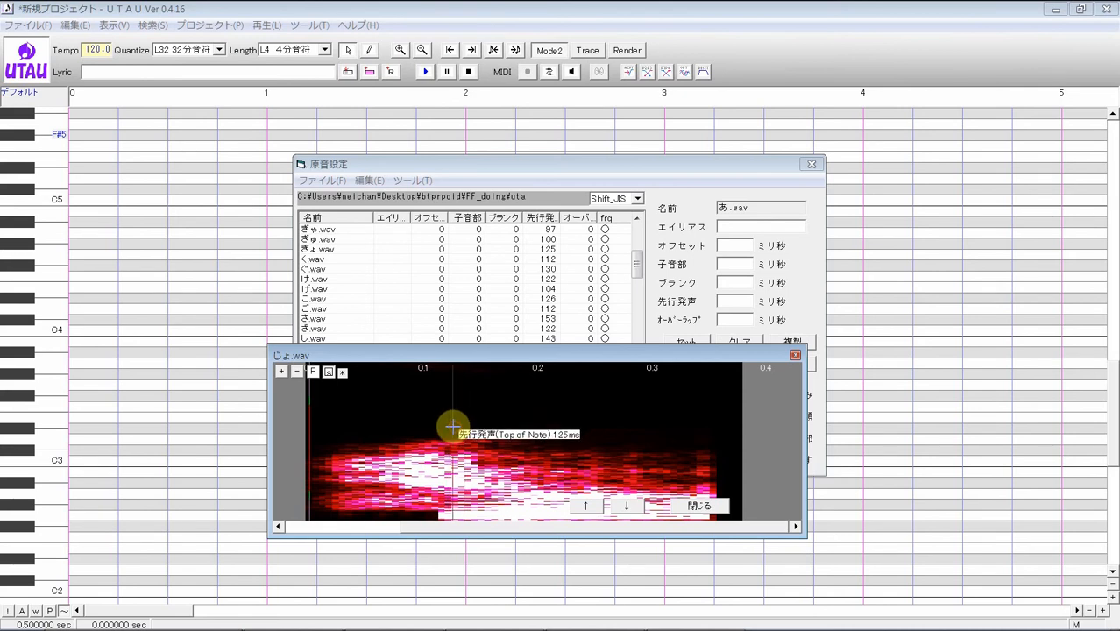
left_click(627, 506)
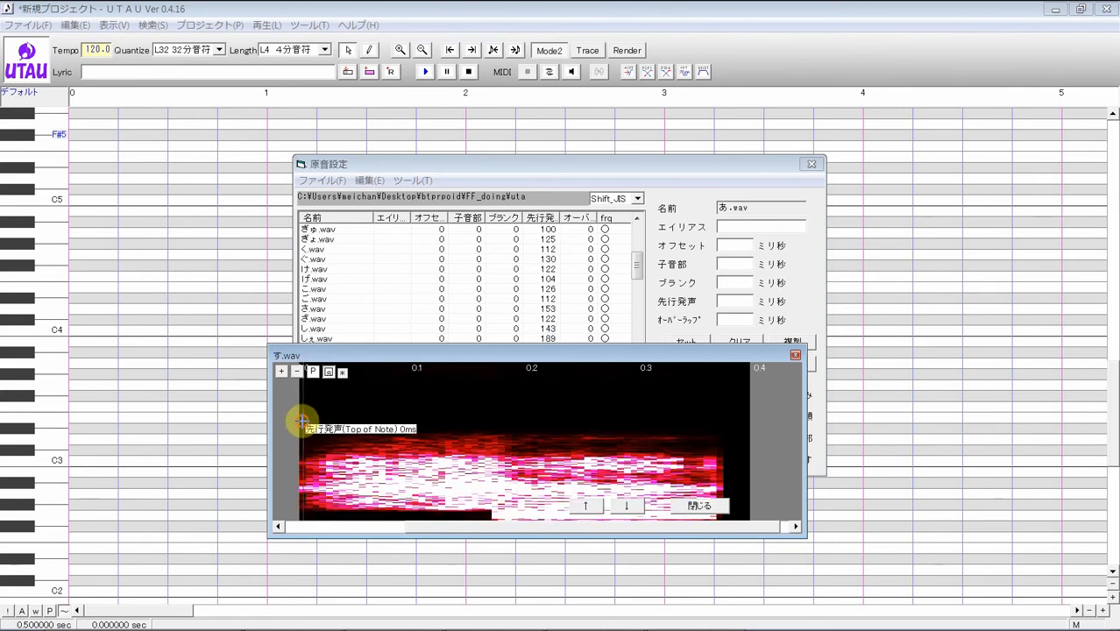
left_click_drag(301, 427, 500, 425)
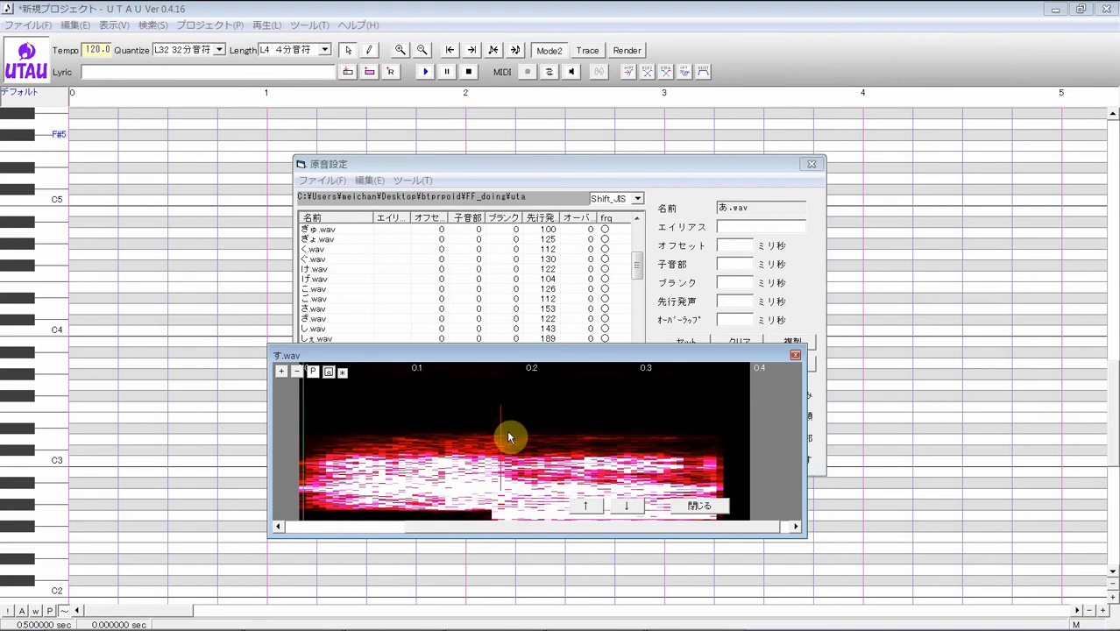
Step: Set the preutterance of すぃ.wav to 167 ms and of ず.wav to 108 ms at the vowel onset in their spectrograms
left_click(617, 510)
left_click_drag(338, 426, 523, 429)
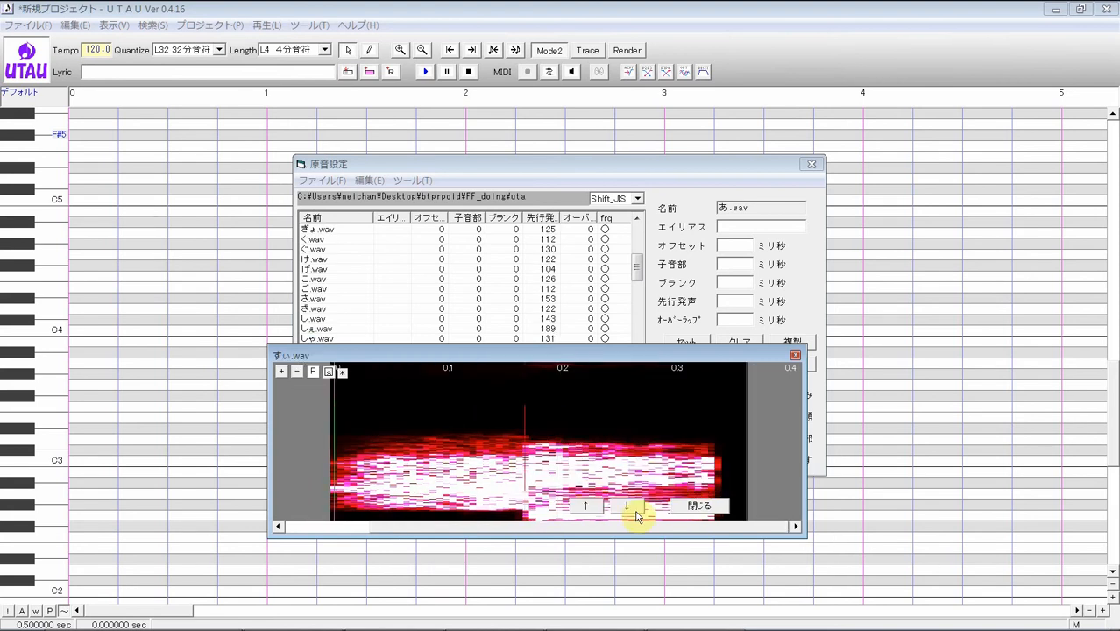
left_click(628, 506)
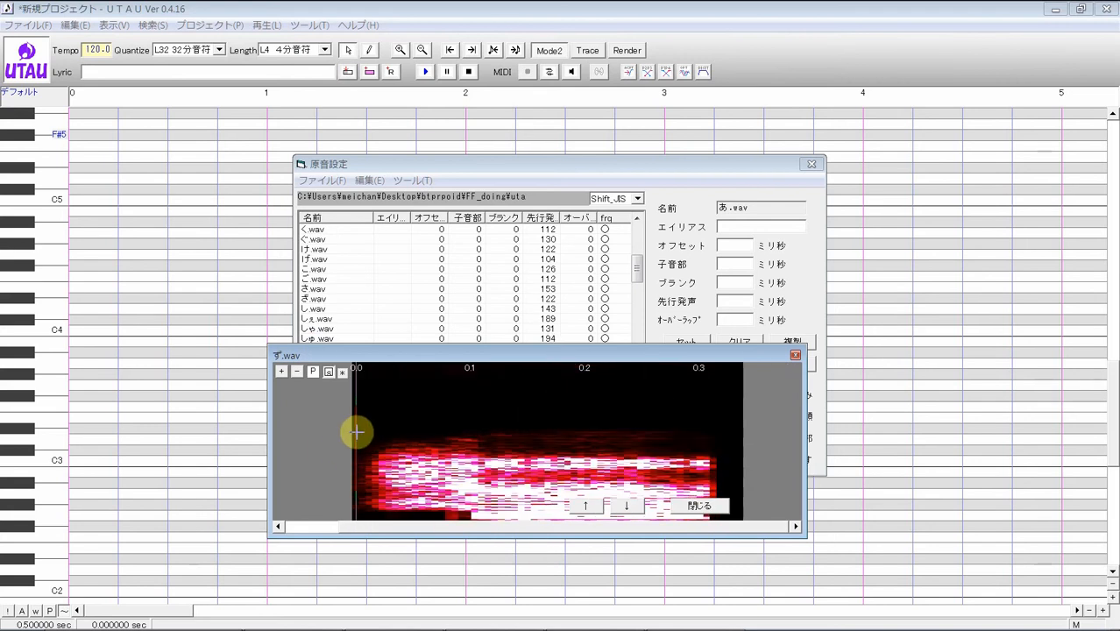
left_click_drag(357, 432, 478, 427)
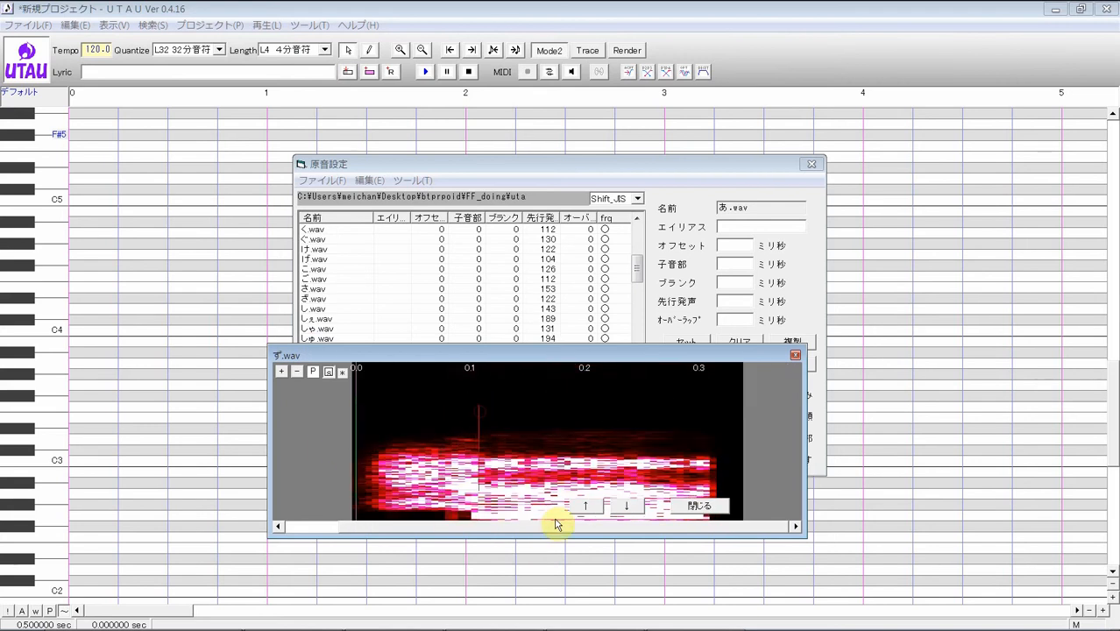
Step: Set the preutterance of ずぃ.wav to 114 ms and of せ.wav to 131 ms in their spectrograms
left_click(621, 507)
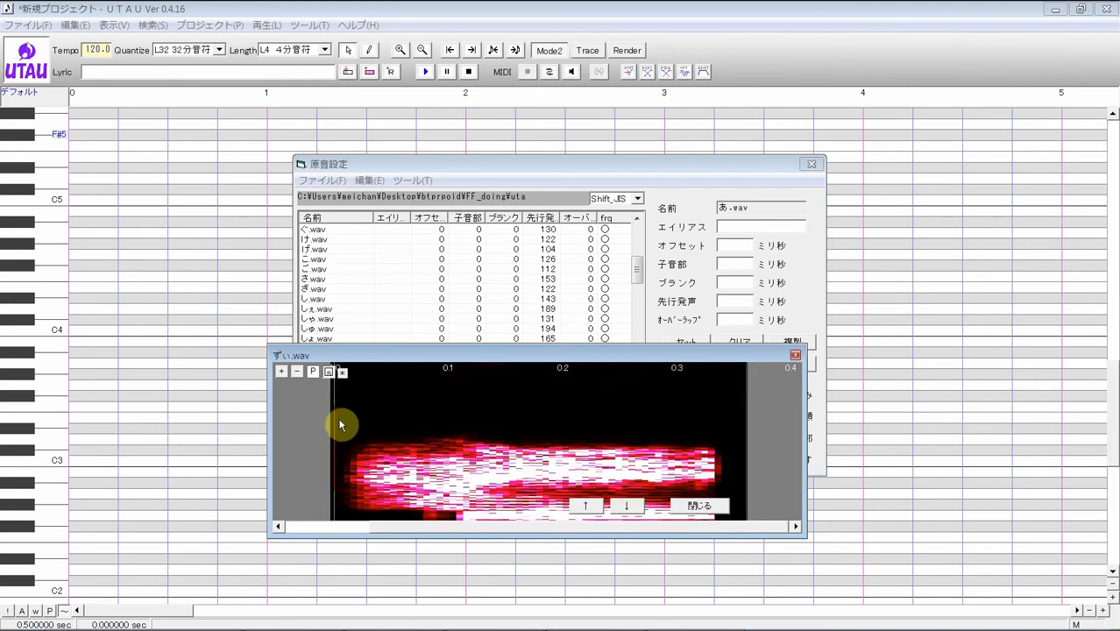
left_click_drag(338, 419, 463, 403)
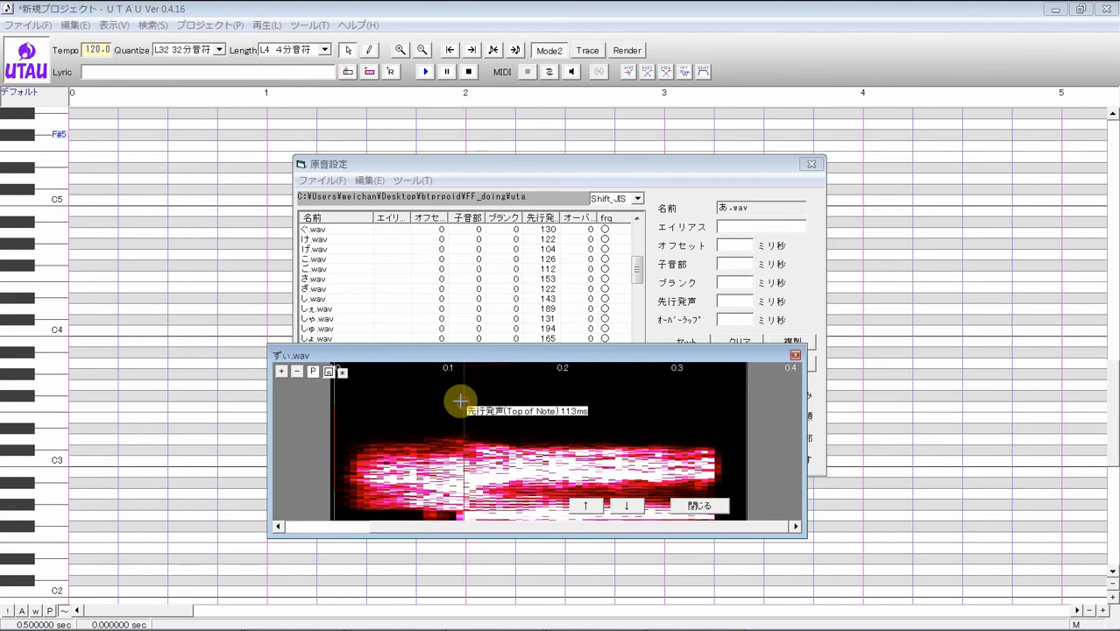
left_click(629, 506)
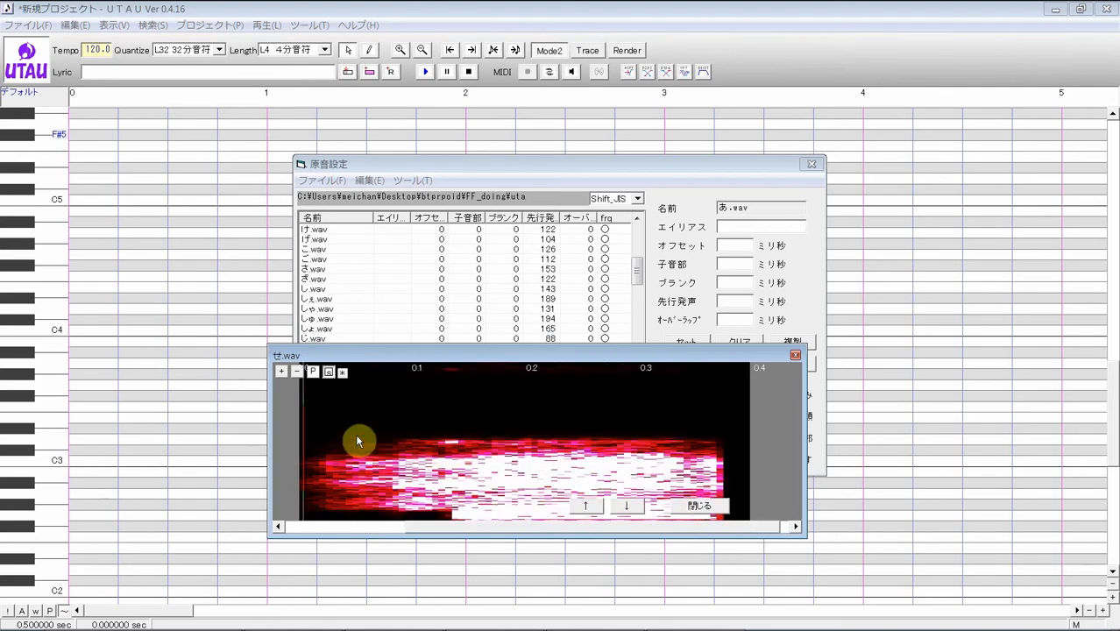
left_click_drag(315, 420, 450, 436)
Step: Set the preutterance of ぜ.wav to 91 ms and its overlap to -1 ms in the spectrogram
left_click(627, 505)
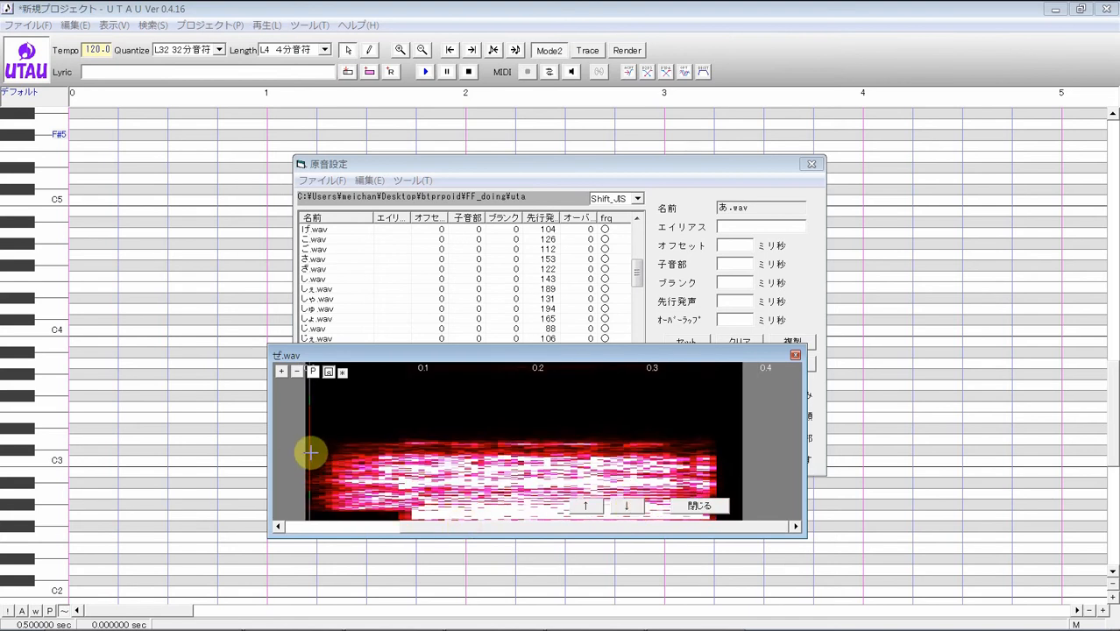
left_click_drag(310, 452, 414, 449)
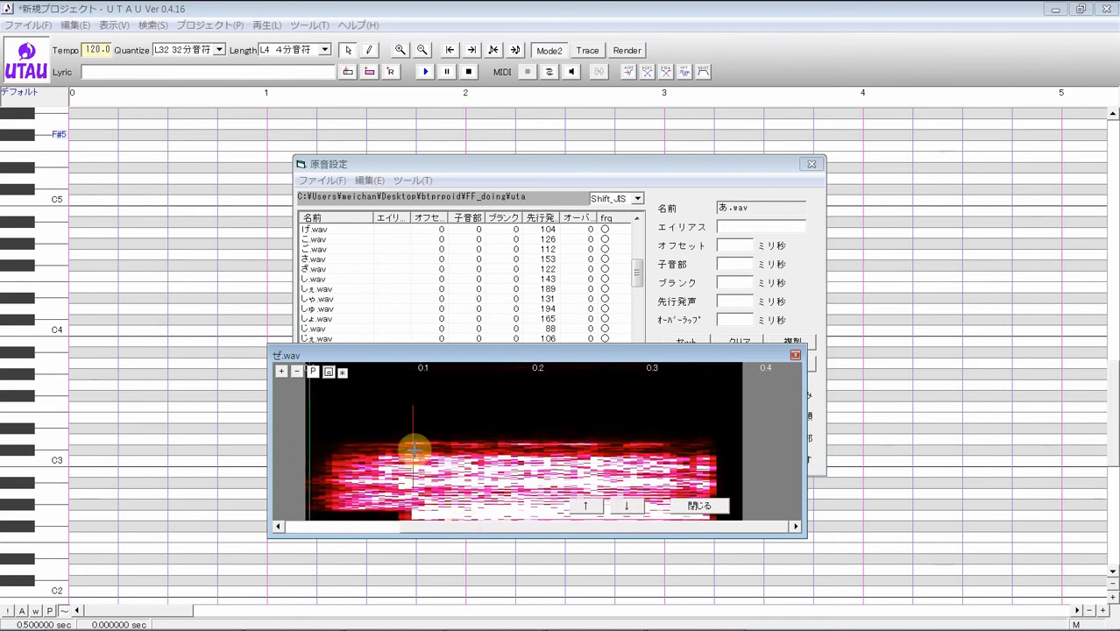
mouse_move(310, 437)
left_mouse_down()
mouse_move(332, 442)
mouse_move(246, 457)
mouse_move(320, 457)
mouse_move(285, 471)
mouse_move(306, 470)
left_mouse_up()
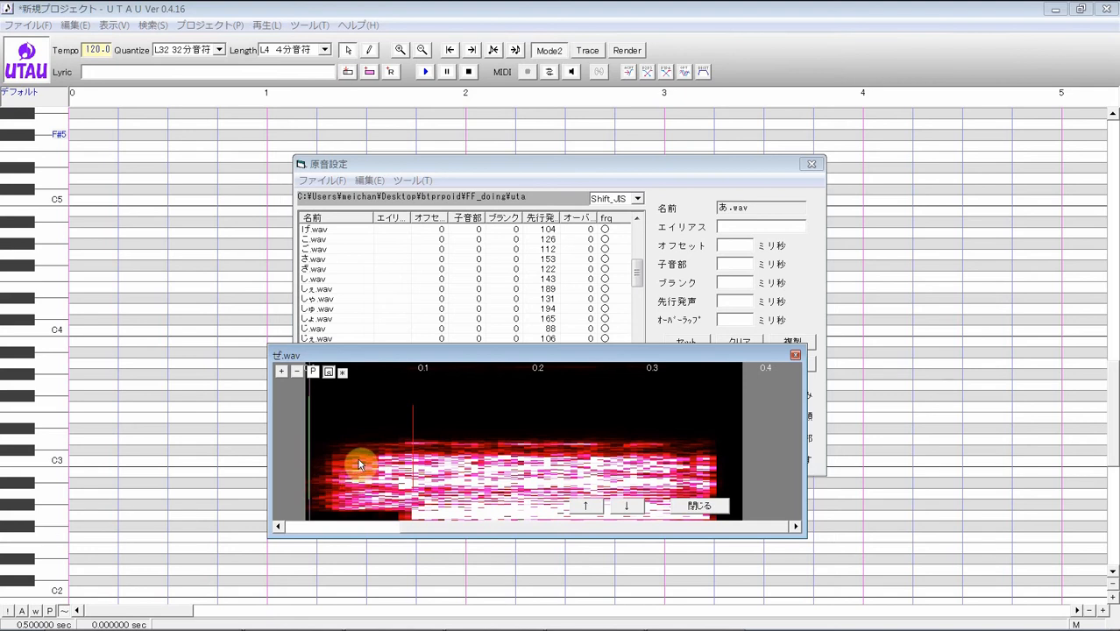
Step: Set the preutterance of そ.wav to 176 ms and of ぞ.wav to 109 ms in their spectrograms
left_click(630, 508)
left_click_drag(305, 441, 504, 423)
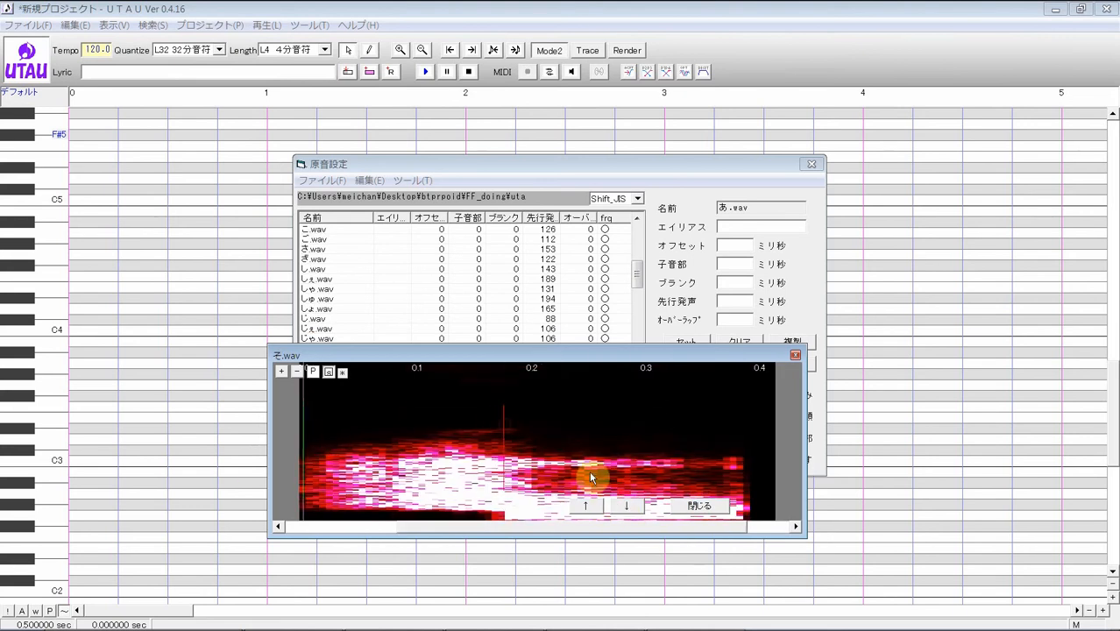
left_click(635, 509)
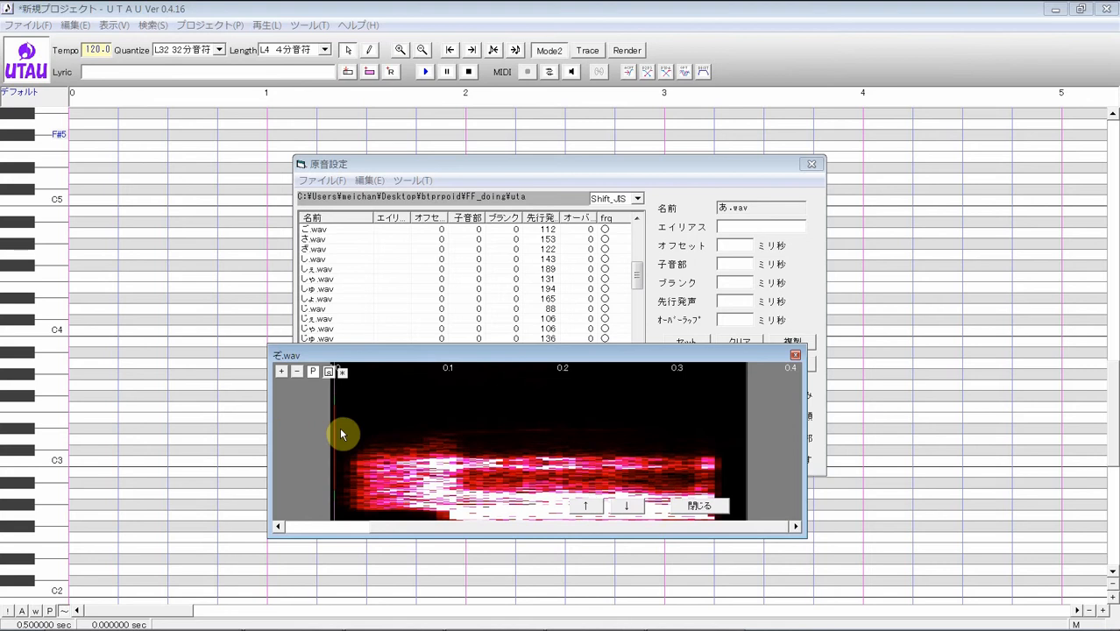
left_click_drag(341, 434, 458, 419)
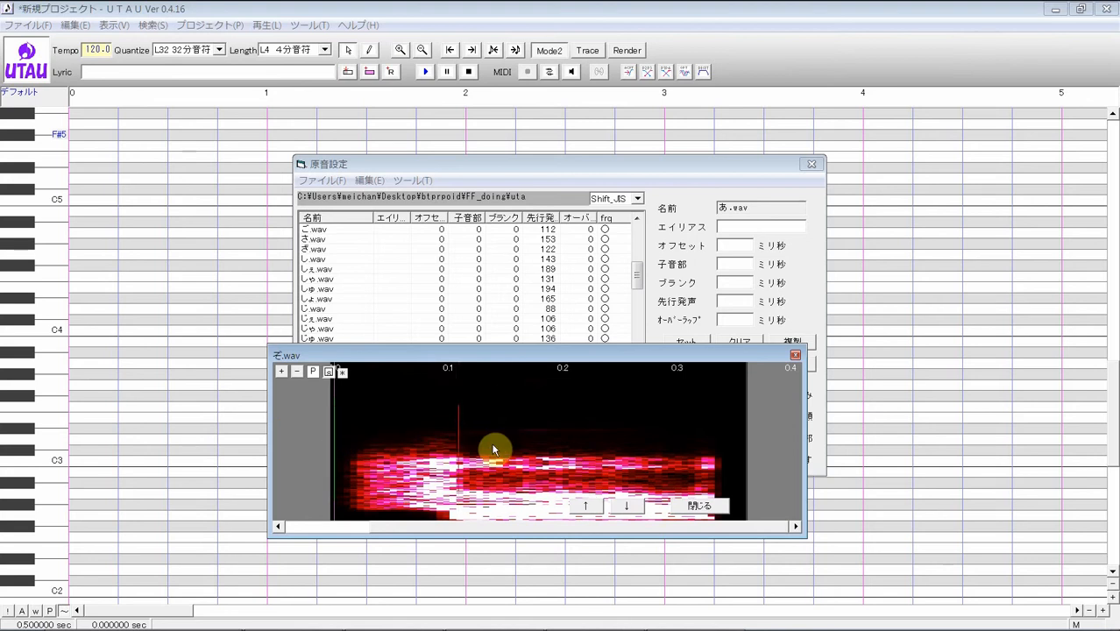
Step: Set the preutterance of た.wav to 90 ms and of だ.wav to 100 ms, checking だ.wav against its waveform
left_click(624, 507)
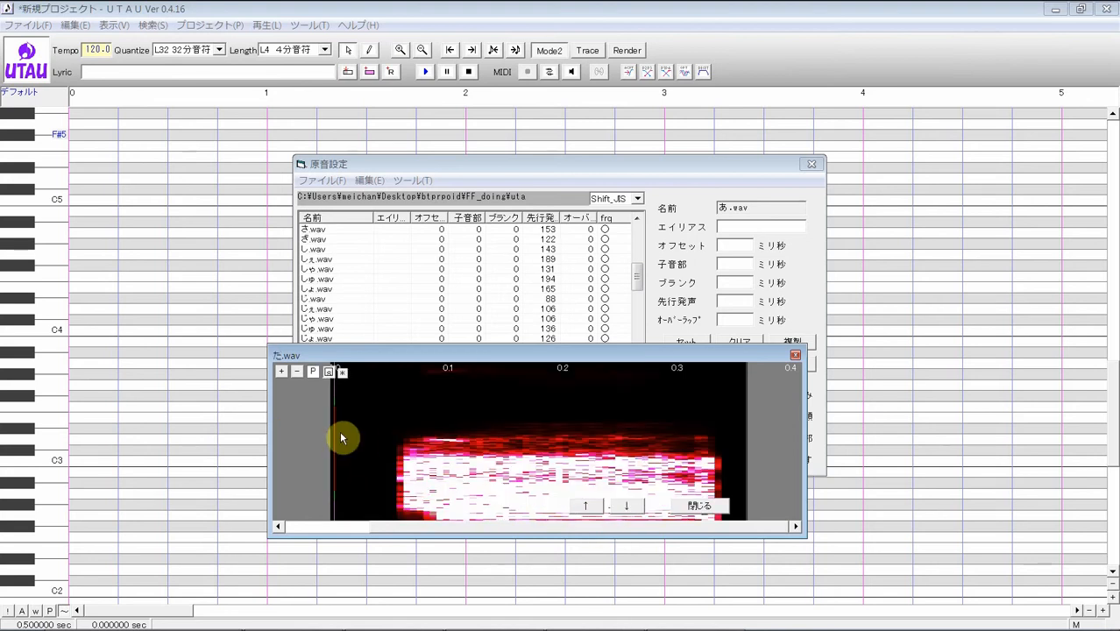
left_click_drag(341, 436, 436, 422)
left_click(626, 507)
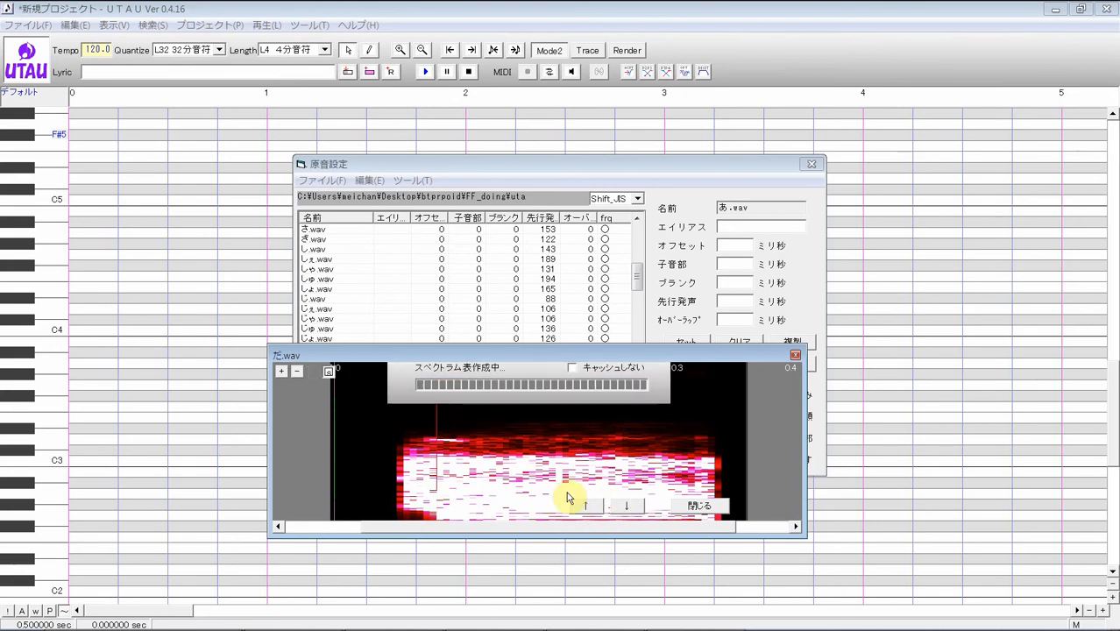
left_click_drag(352, 437, 409, 409)
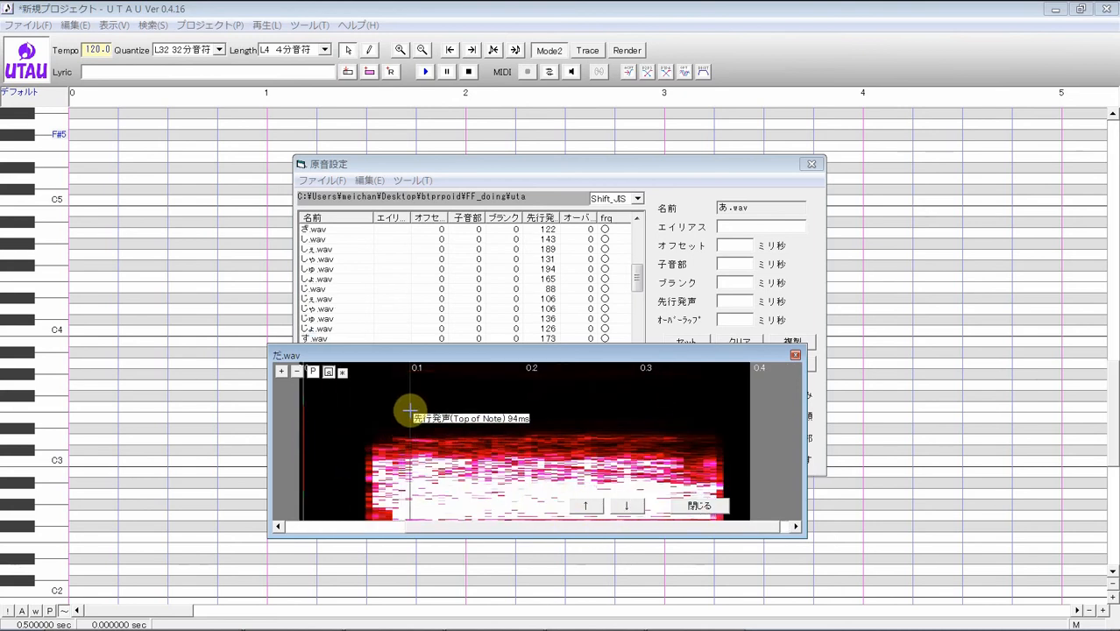
left_click(329, 373)
left_click(328, 373)
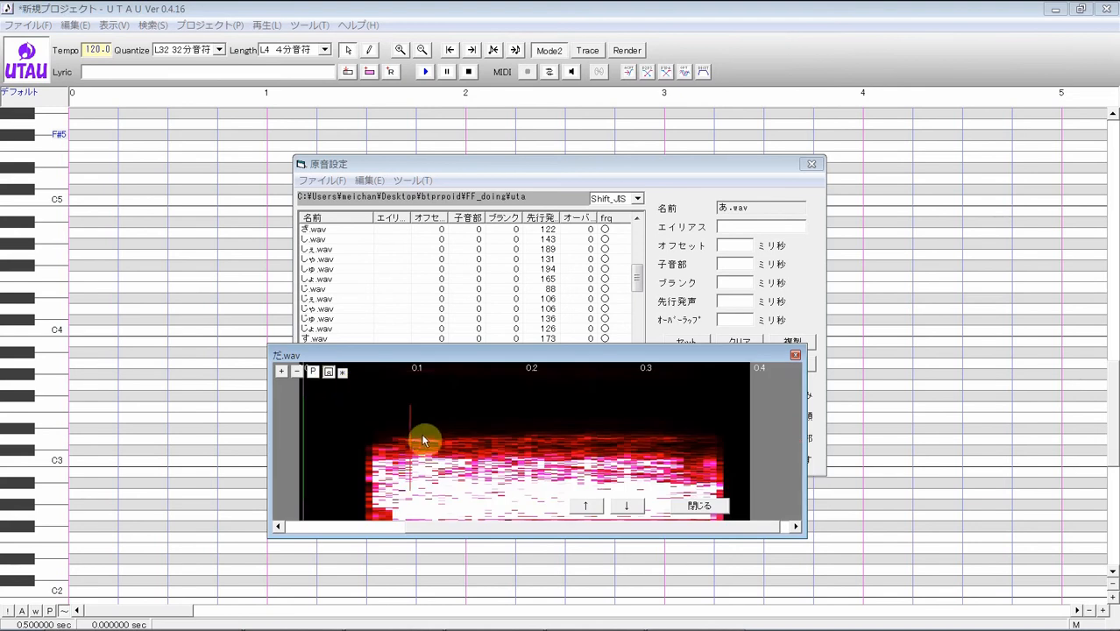
left_click_drag(411, 423, 417, 412)
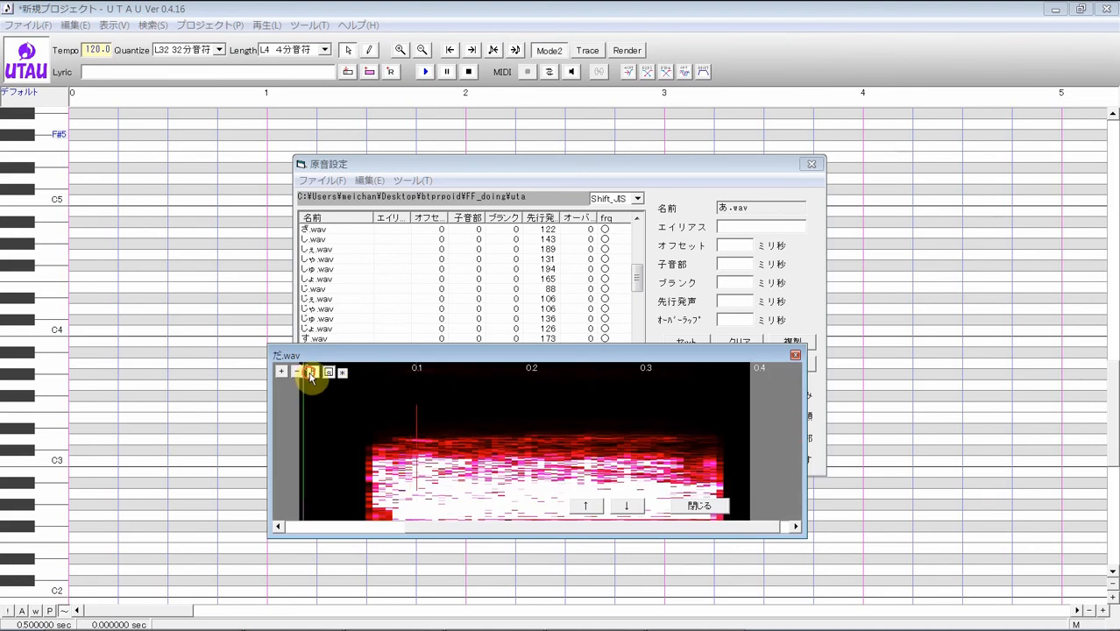
Step: Set the preutterance of ち.wav to 137 ms and of ちぇ.wav to 143 ms in their spectrograms
left_click(626, 508)
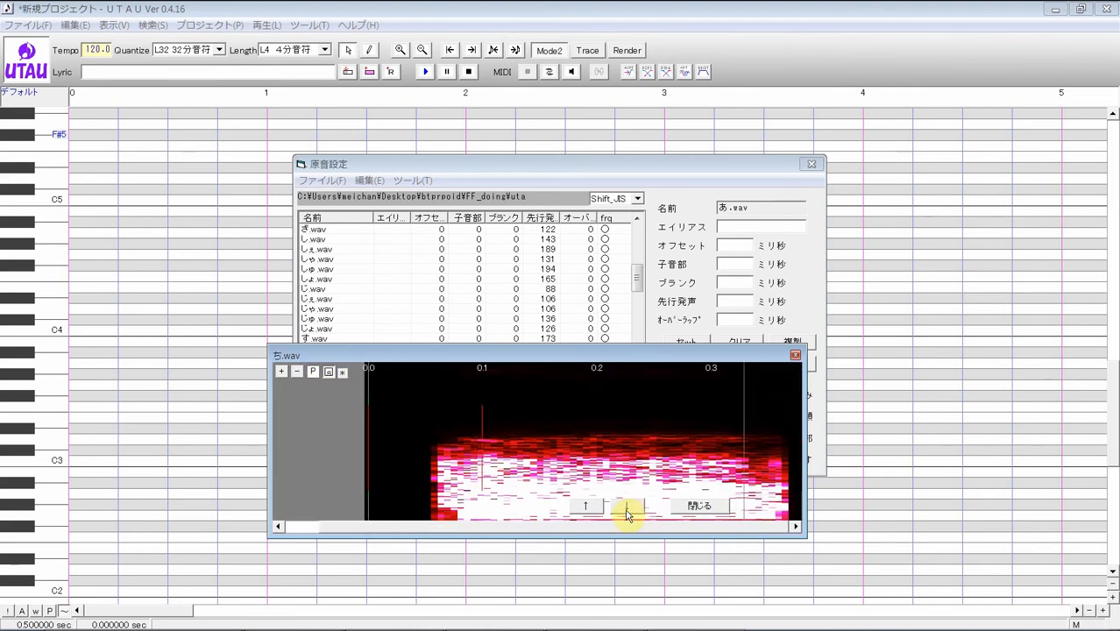
left_click_drag(369, 406, 524, 405)
left_click(637, 508)
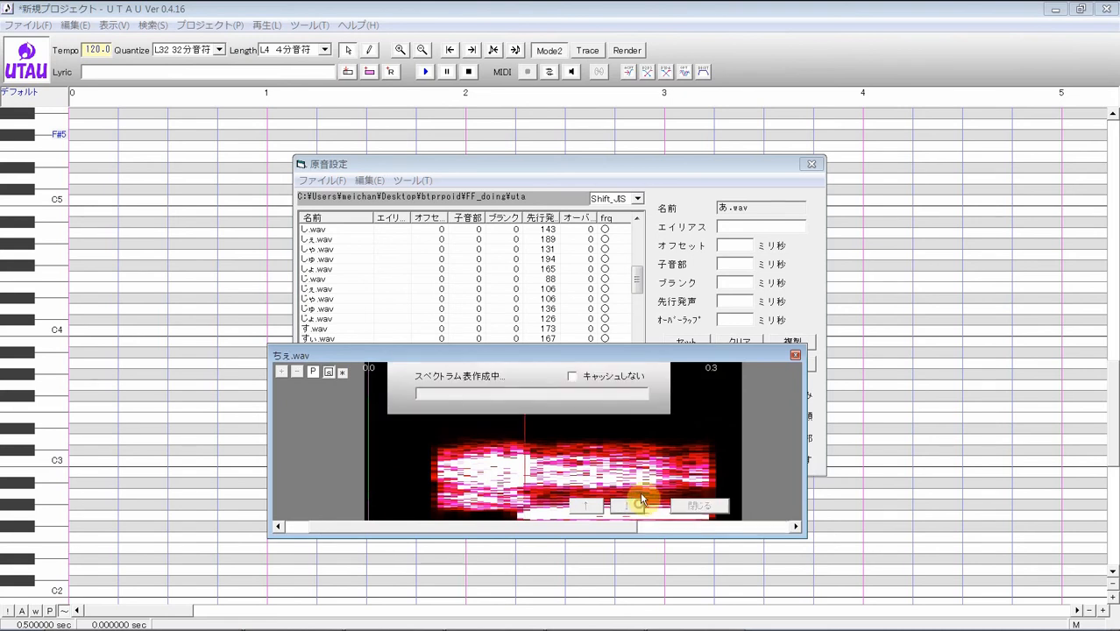
left_click_drag(306, 410, 467, 399)
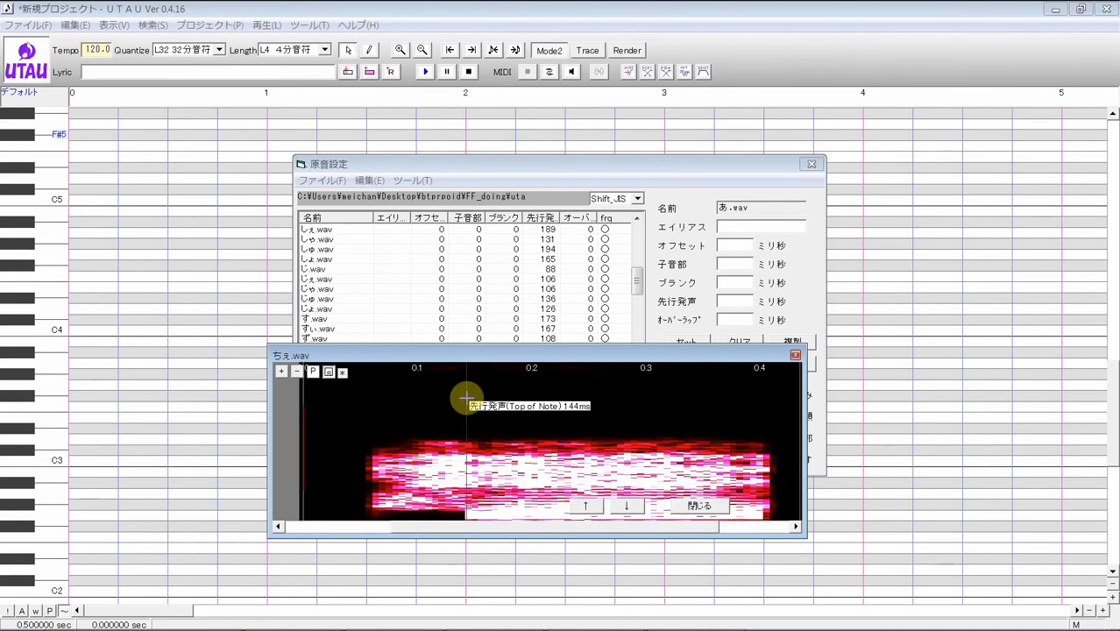
Step: Set the preutterance of ちゃ.wav at about 0.13 s and of ちゅ.wav at about 0.18 s in their spectrograms
left_click(620, 508)
left_click_drag(300, 458, 455, 427)
left_click(638, 507)
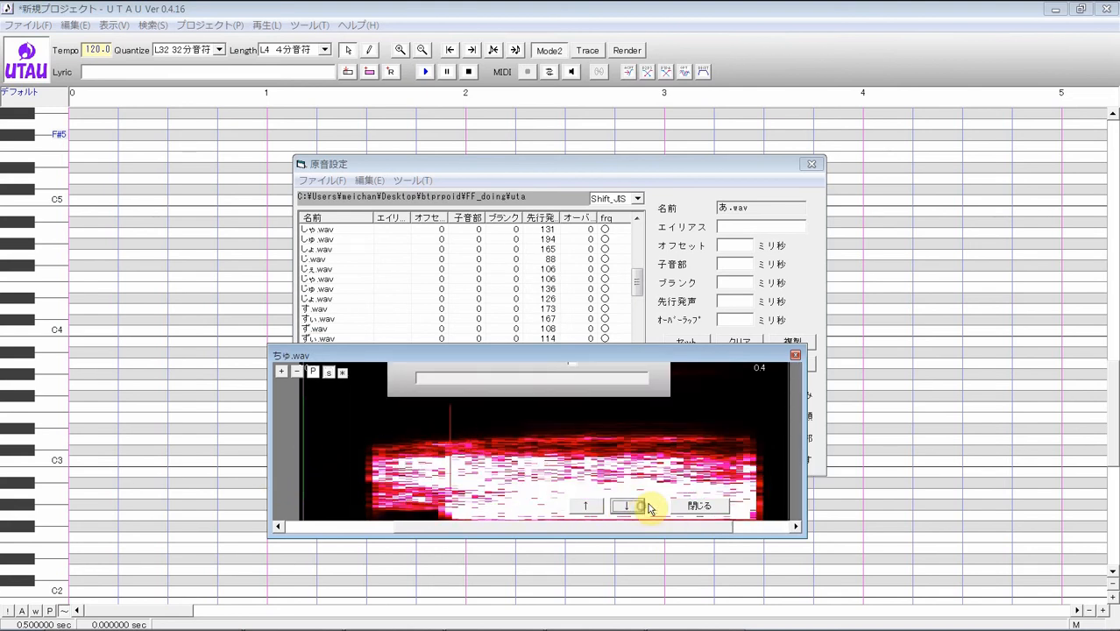
left_click_drag(305, 457, 514, 430)
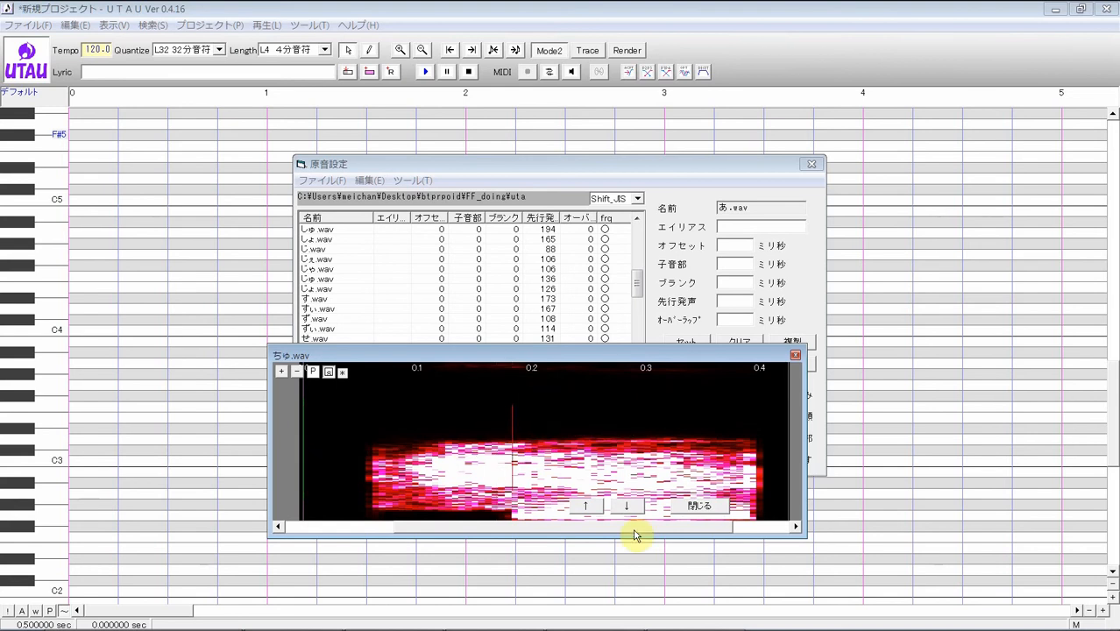
Step: Set the preutterance of ちょ.wav at about 0.125 s and of つ.wav at about 0.165 s in their spectrograms
left_click(632, 506)
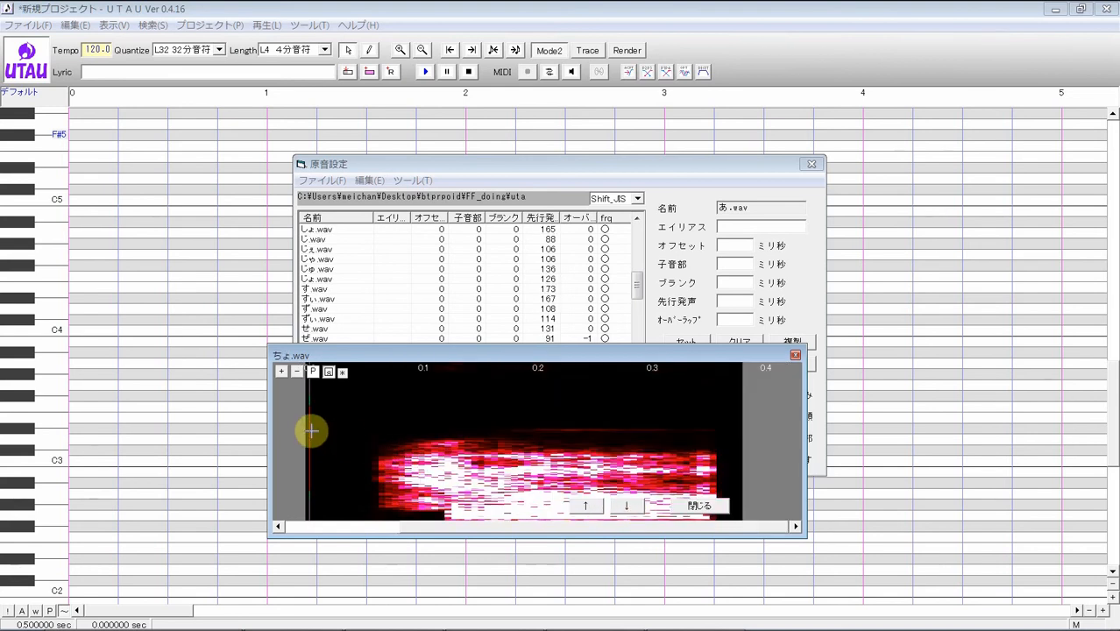
left_click_drag(305, 425, 450, 415)
left_click(626, 506)
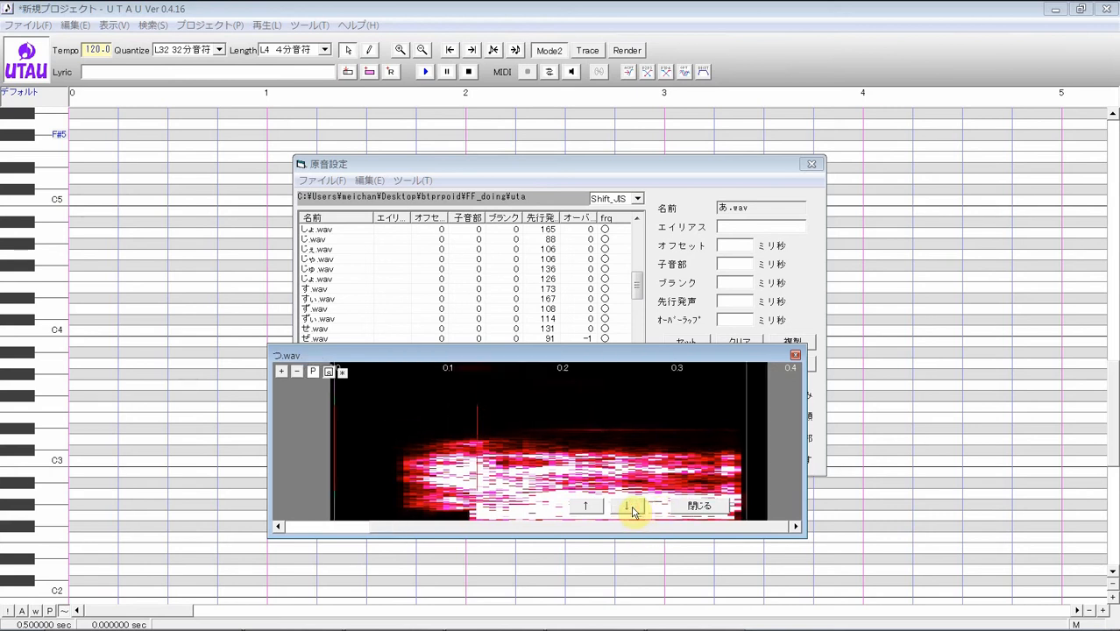
left_click_drag(333, 443, 523, 433)
Step: Set the preutterance of both つぃ.wav and つぇ.wav at about 0.165 s in their spectrograms
left_click(626, 508)
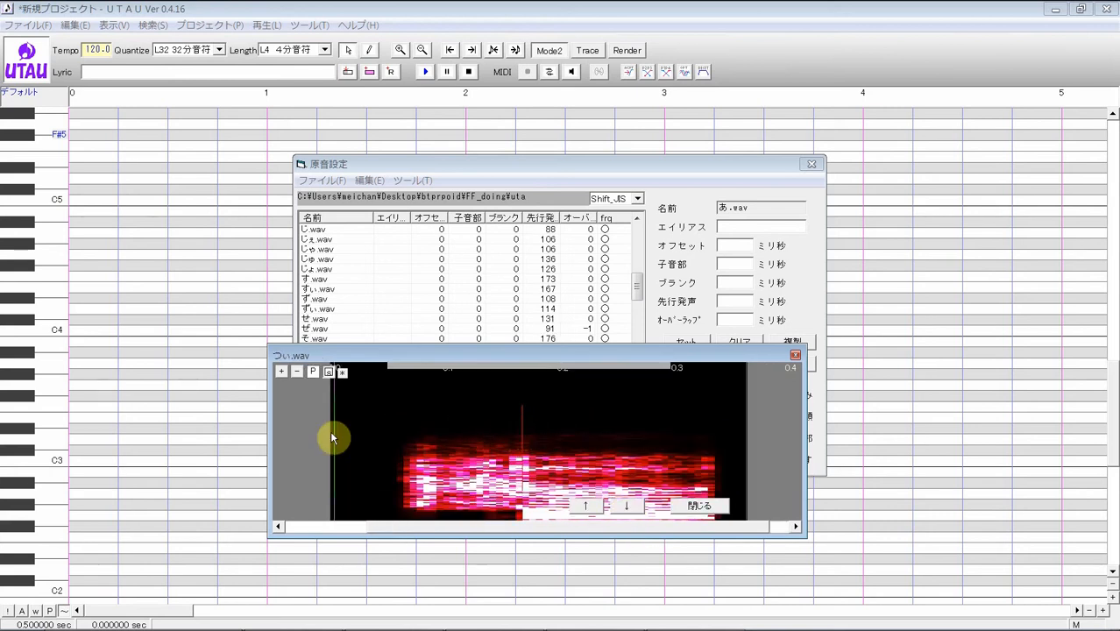
left_click_drag(331, 441, 509, 422)
left_click(624, 506)
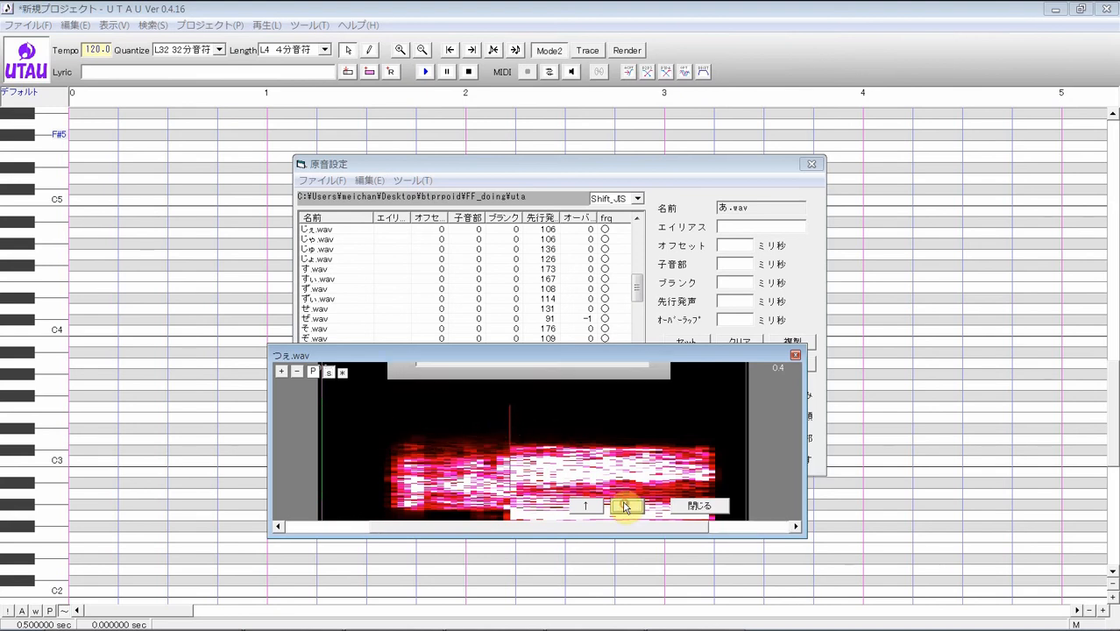
left_click_drag(320, 445, 481, 422)
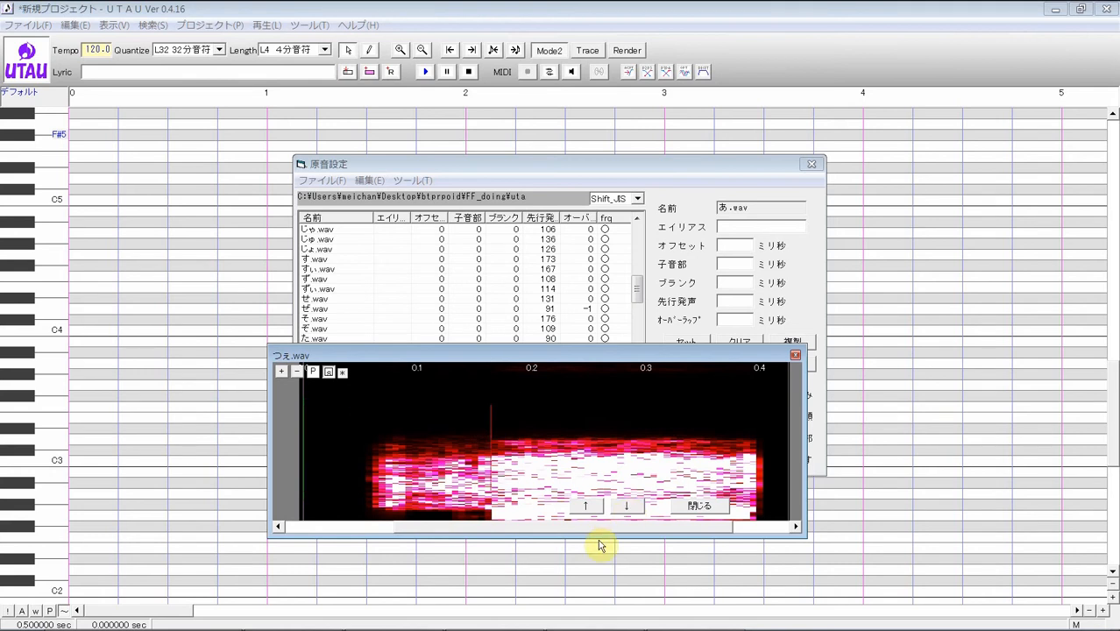
Step: Set the preutterance of つぉ.wav at about 0.175 s and of つぁ.wav at about 0.16 s in their spectrograms
left_click(615, 507)
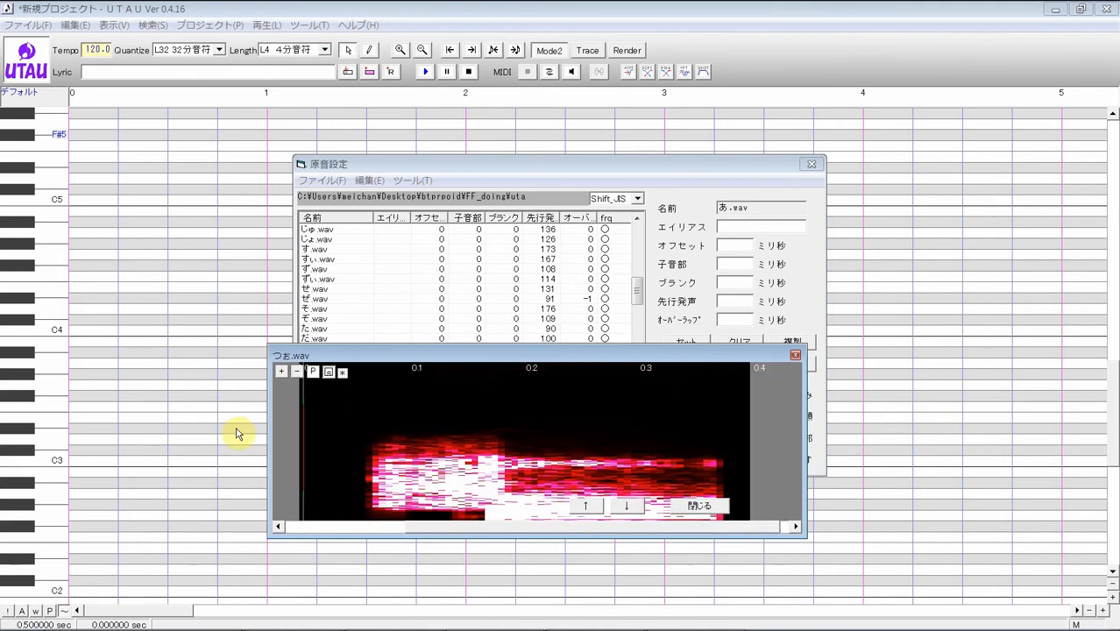
left_click_drag(302, 438, 504, 424)
left_click(633, 505)
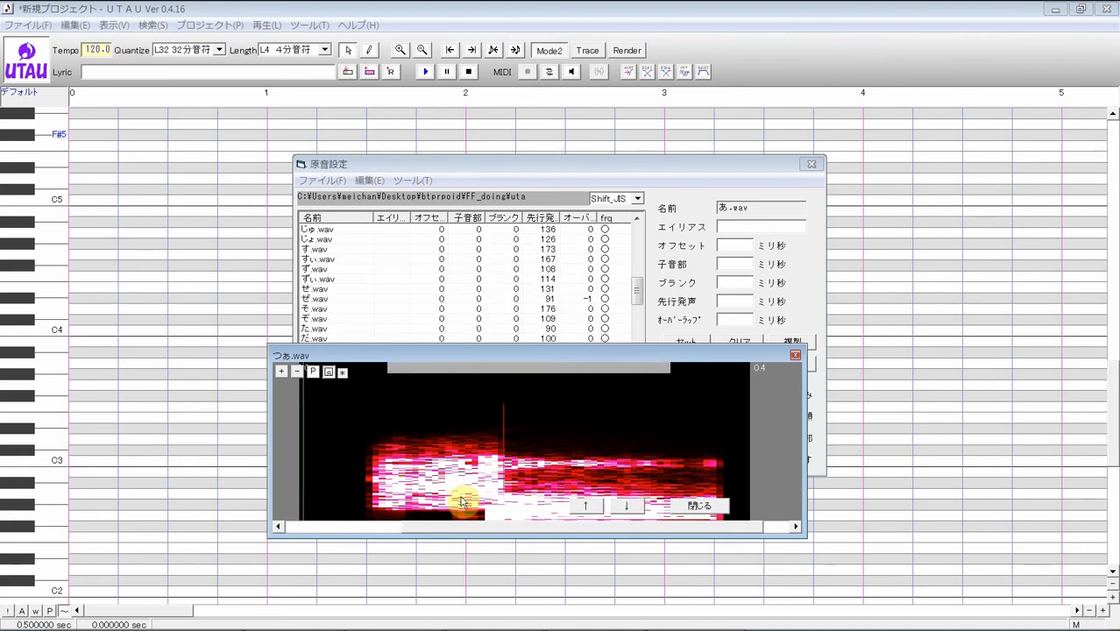
left_click_drag(299, 465, 489, 439)
Step: Set the preutterance of て.wav at about 0.11 s, checking the waveform and setting the spectrogram intensity to 0
left_click(632, 506)
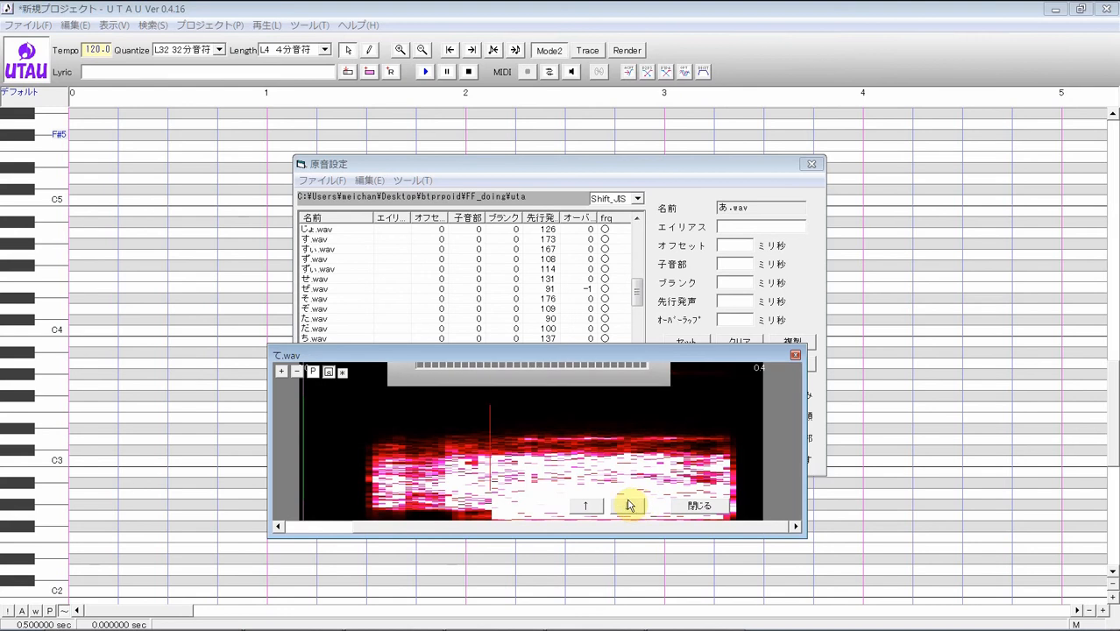
left_click_drag(344, 442, 459, 427)
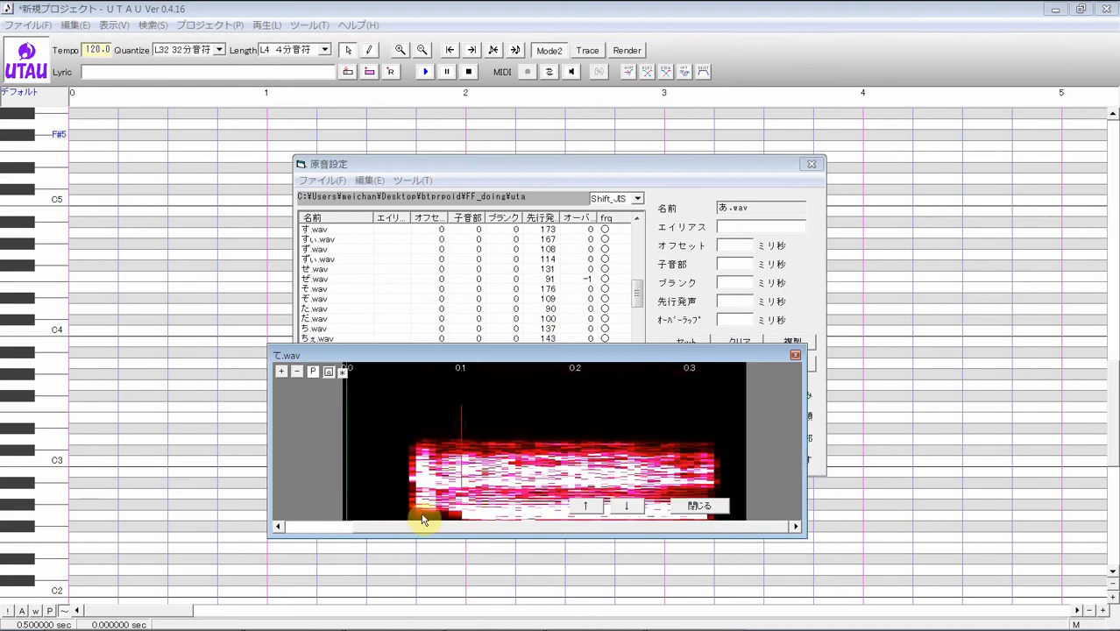
left_click(329, 373)
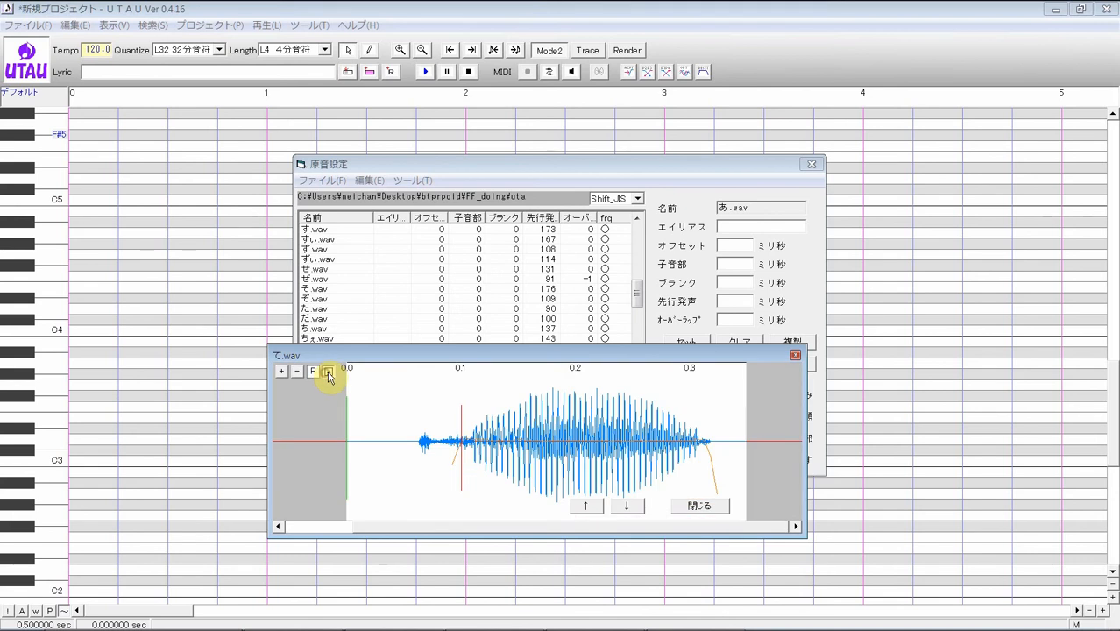
left_click(329, 372)
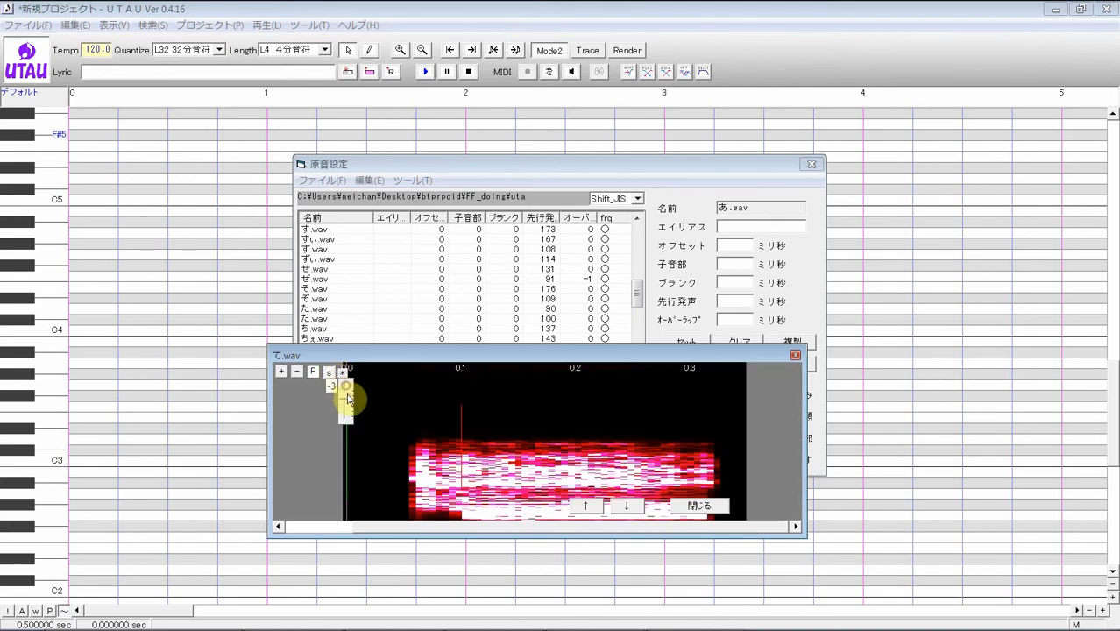
left_click_drag(348, 398, 348, 403)
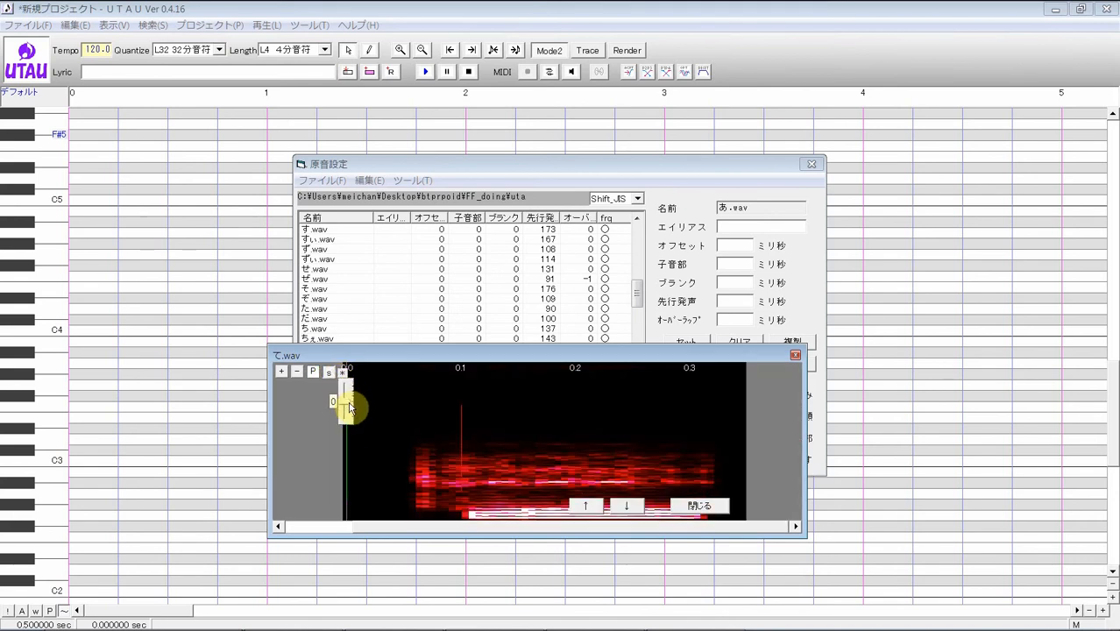
left_click(471, 422)
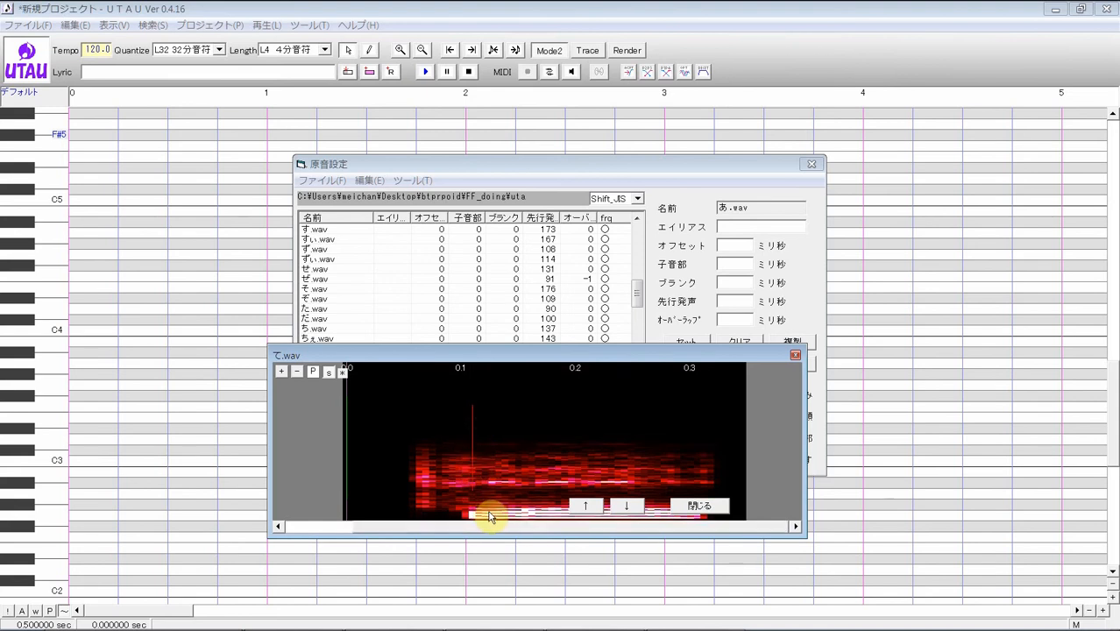
Step: Check て.wav in the waveform view, and set the preutterance of てぃ.wav at about 97 ms in its spectrogram
left_click(330, 373)
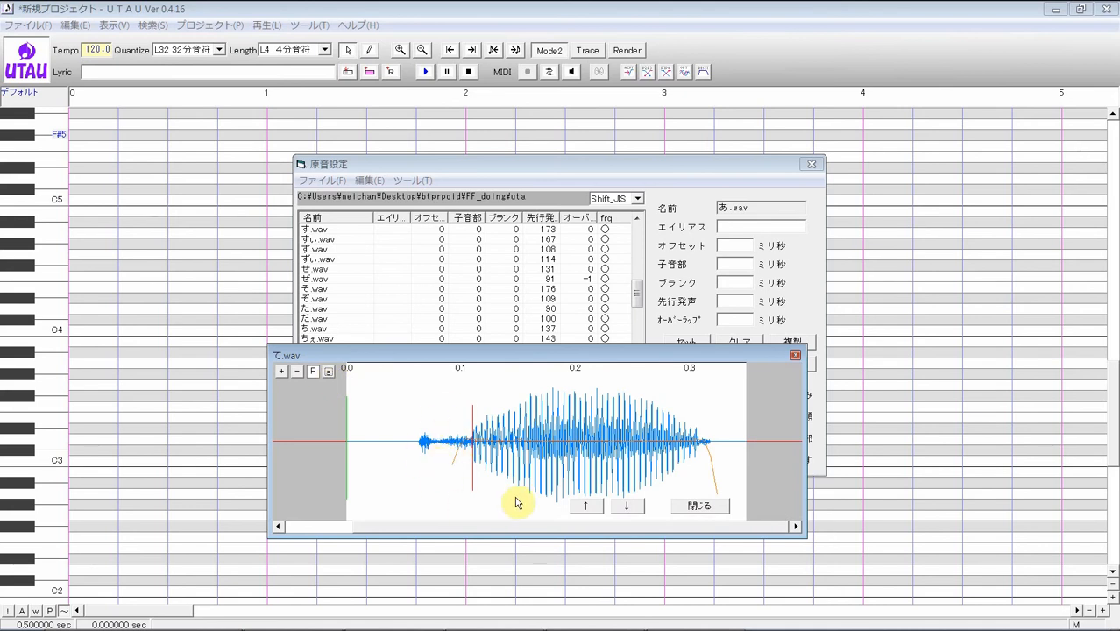
left_click(329, 372)
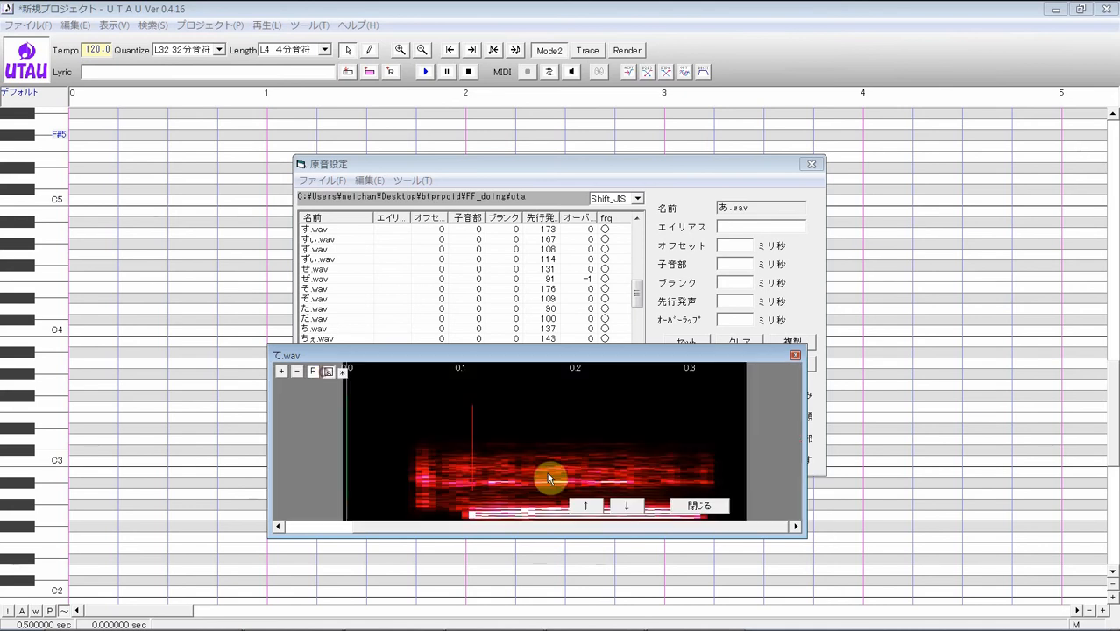
left_click(624, 506)
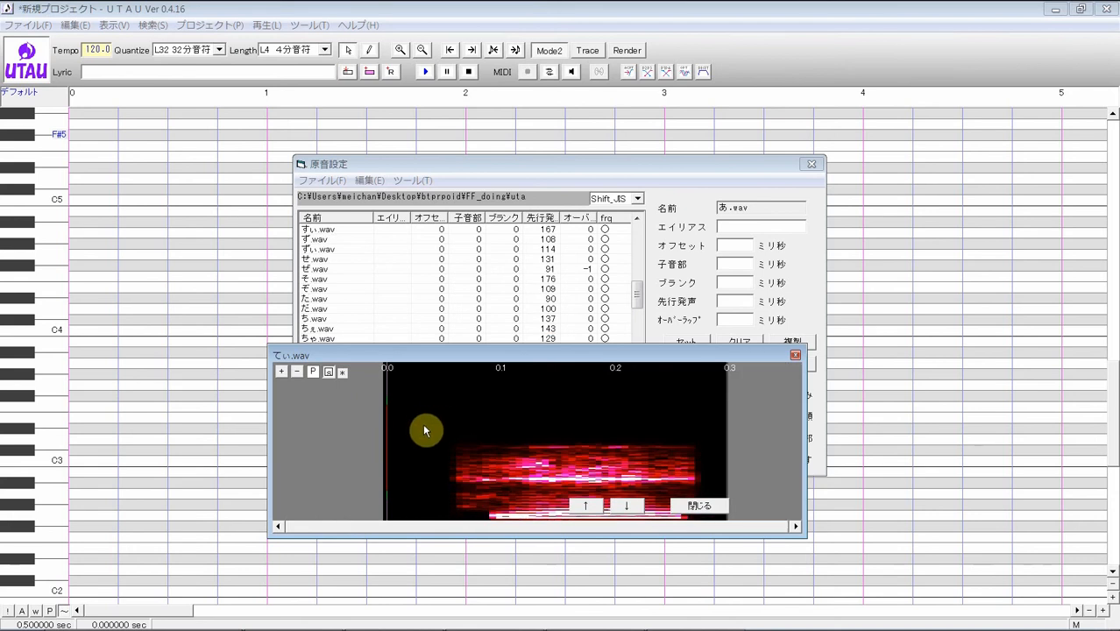
left_click_drag(383, 426, 496, 417)
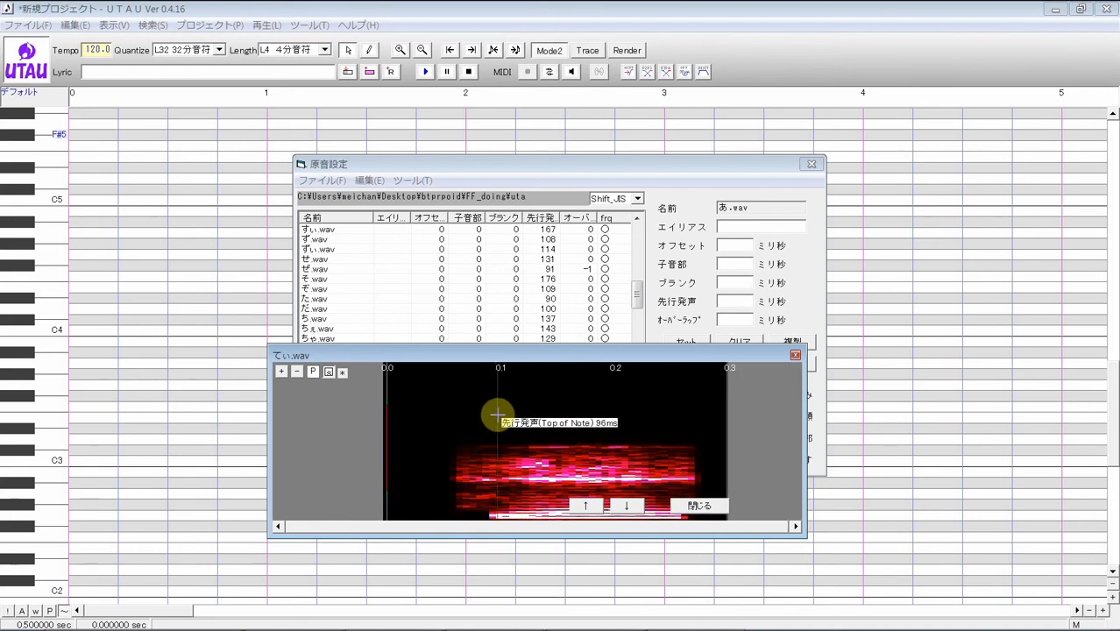
Step: Set the preutterance of てゅ.wav at about 119 ms and of で.wav at about 90 ms in their spectrograms
left_click(636, 510)
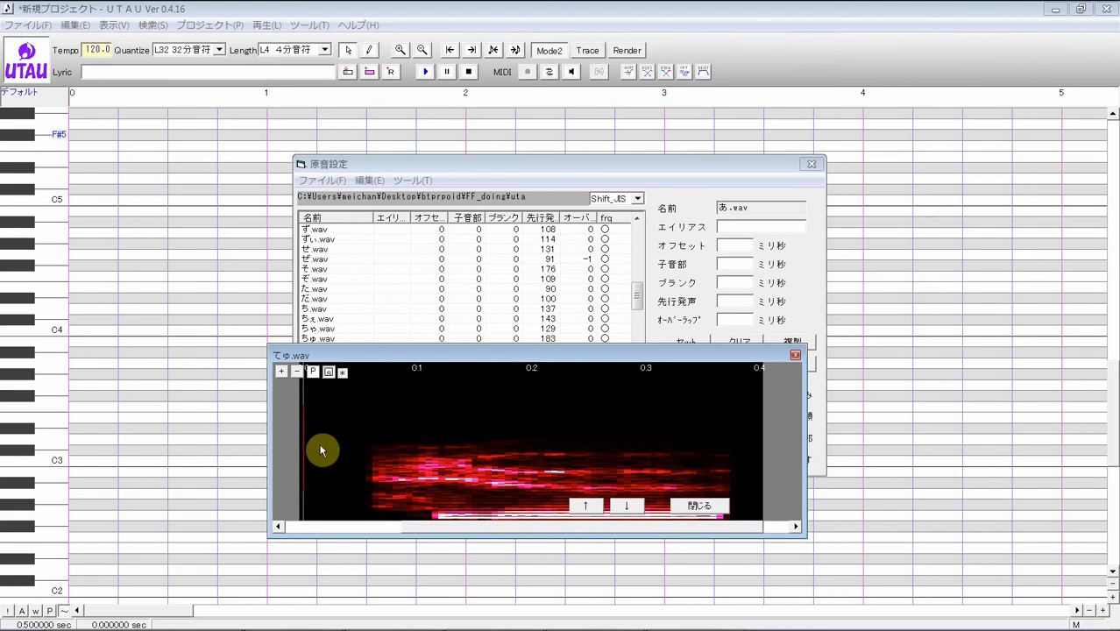
left_click_drag(302, 444, 438, 431)
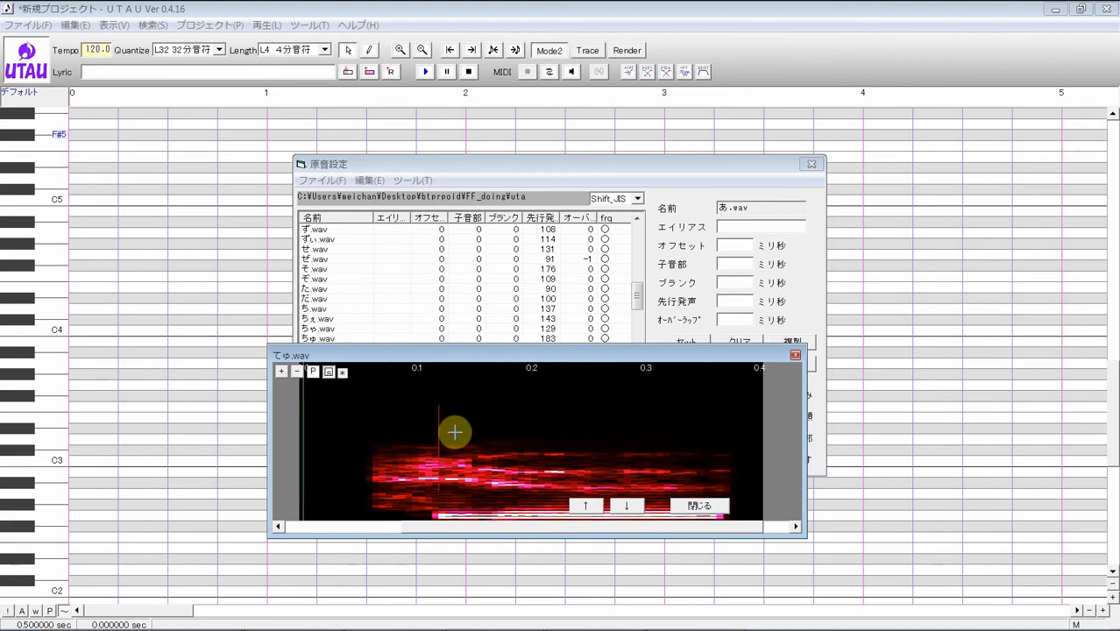
left_click(623, 506)
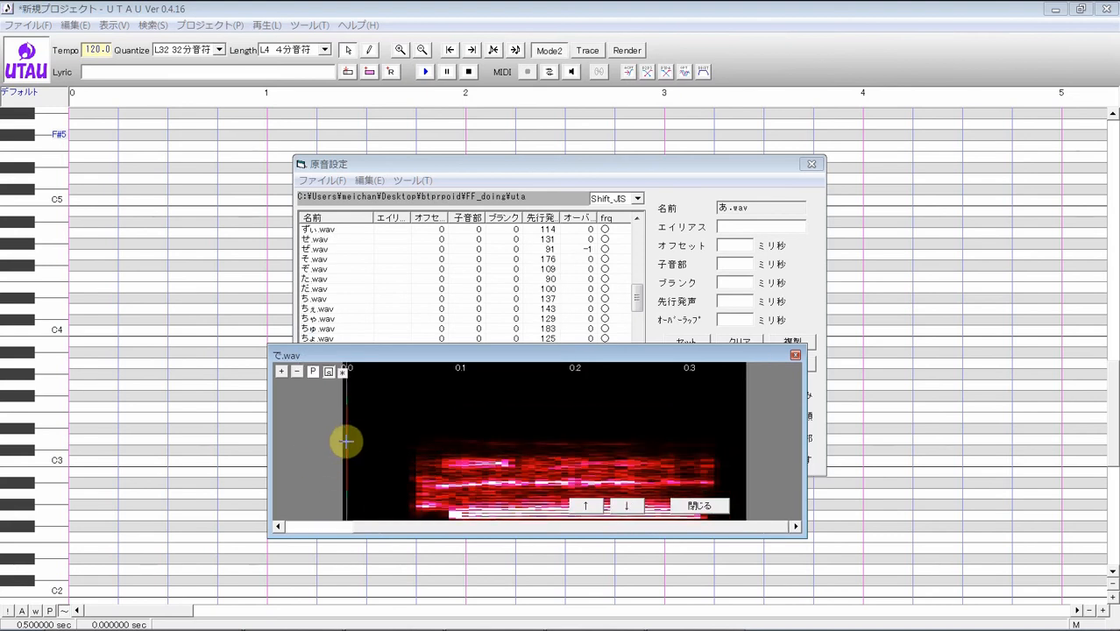
mouse_move(346, 441)
left_mouse_down()
mouse_move(455, 438)
mouse_move(449, 447)
left_mouse_up()
Step: Set the preutterance of でぃ.wav at about 108 ms and of でゅ.wav at about 113 ms in their spectrograms
left_click(623, 506)
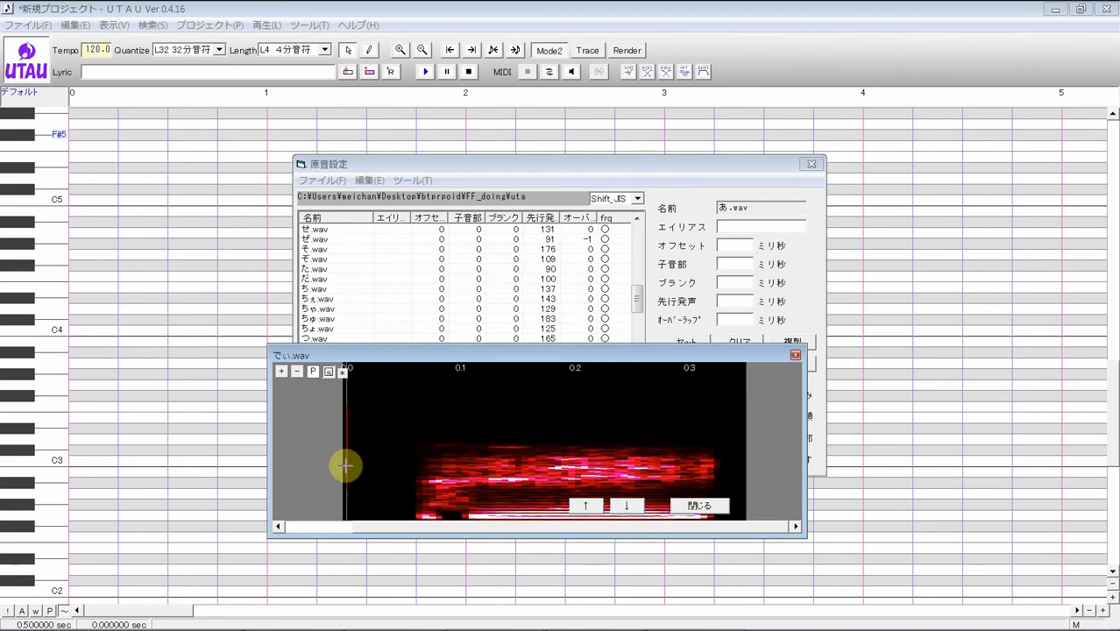
left_click_drag(346, 467, 470, 436)
left_click(621, 507)
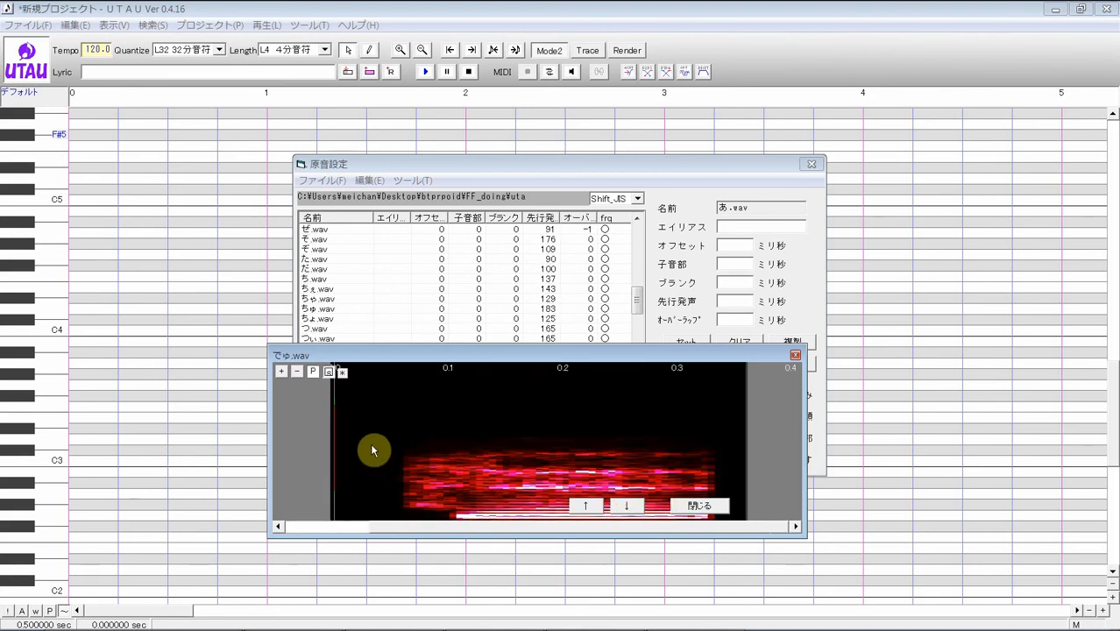
left_click_drag(333, 434, 462, 416)
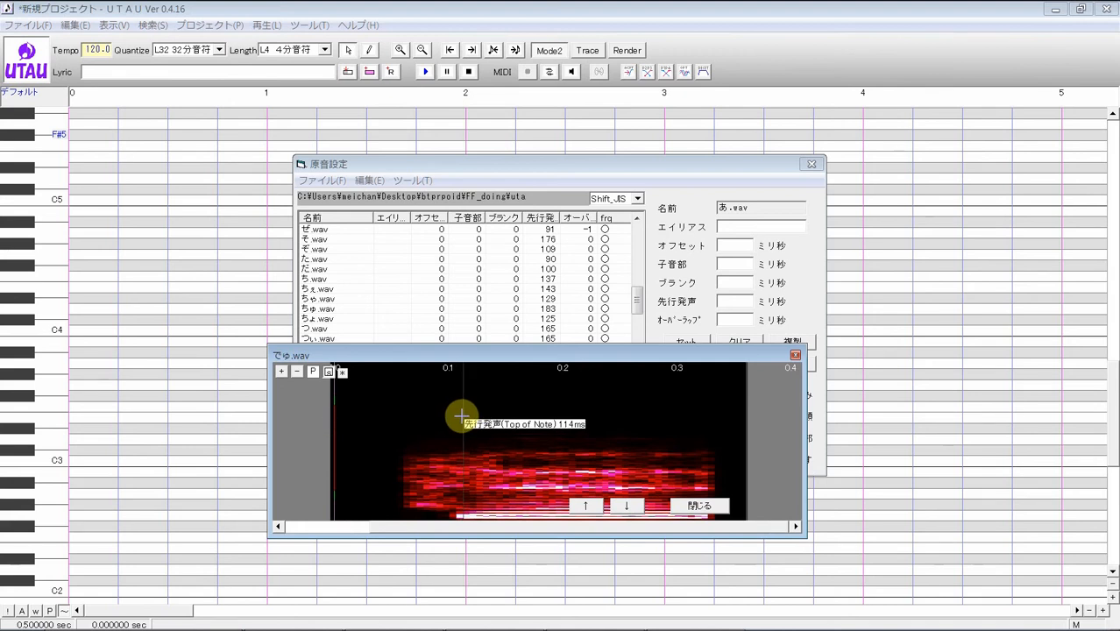
Step: Set the preutterance of と.wav at about 0.115 s and of とぅ.wav at about 113 ms in their spectrograms
left_click(633, 508)
left_click_drag(347, 422, 480, 412)
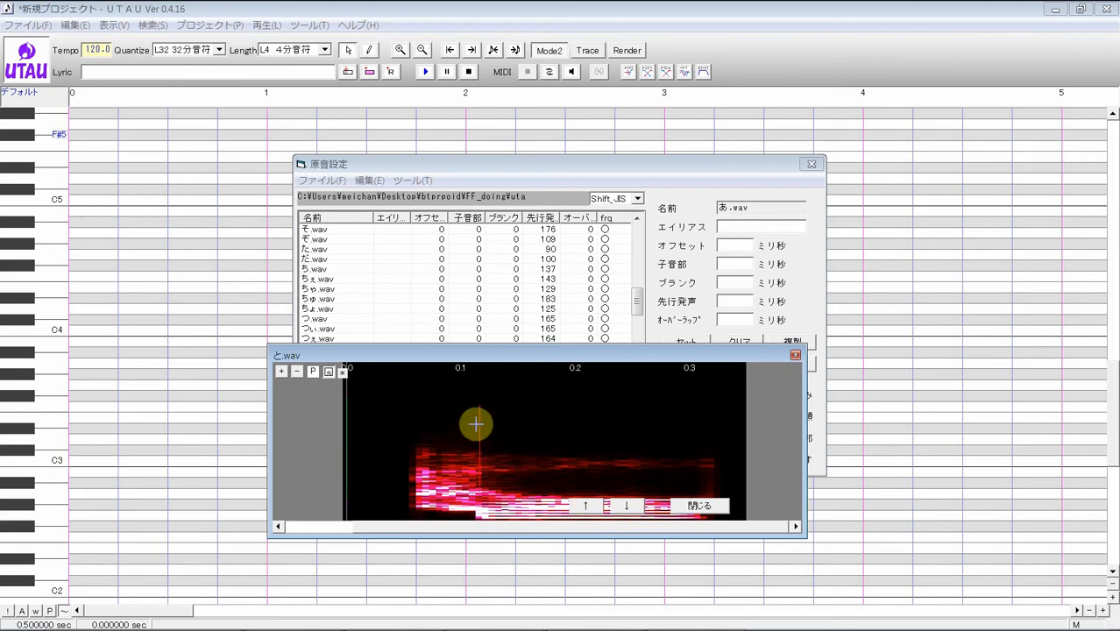
left_click(626, 506)
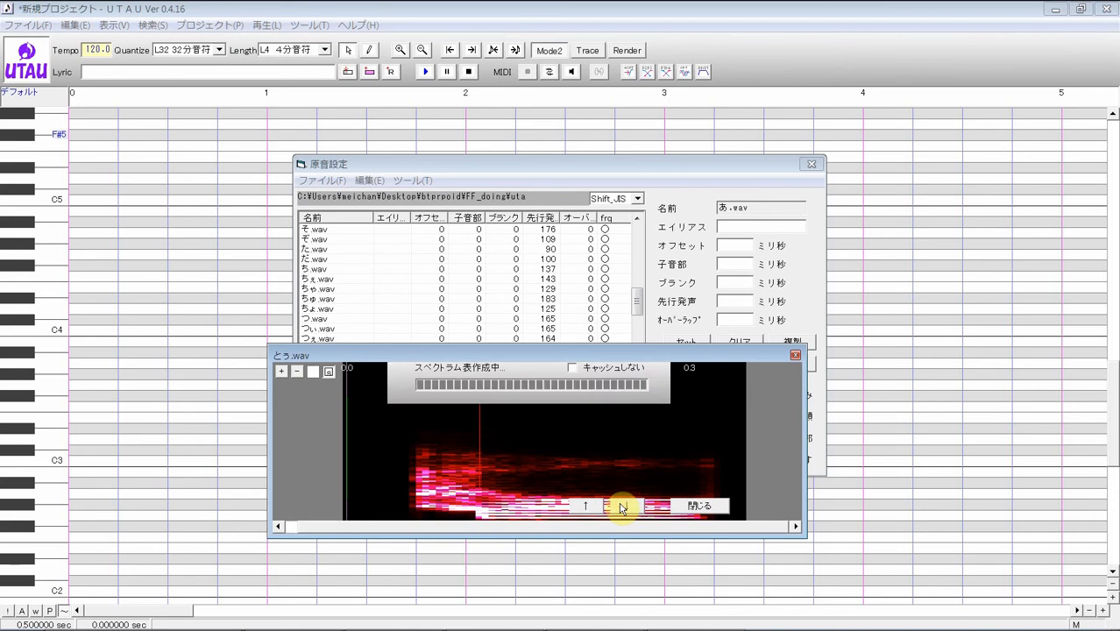
left_click_drag(380, 426, 511, 405)
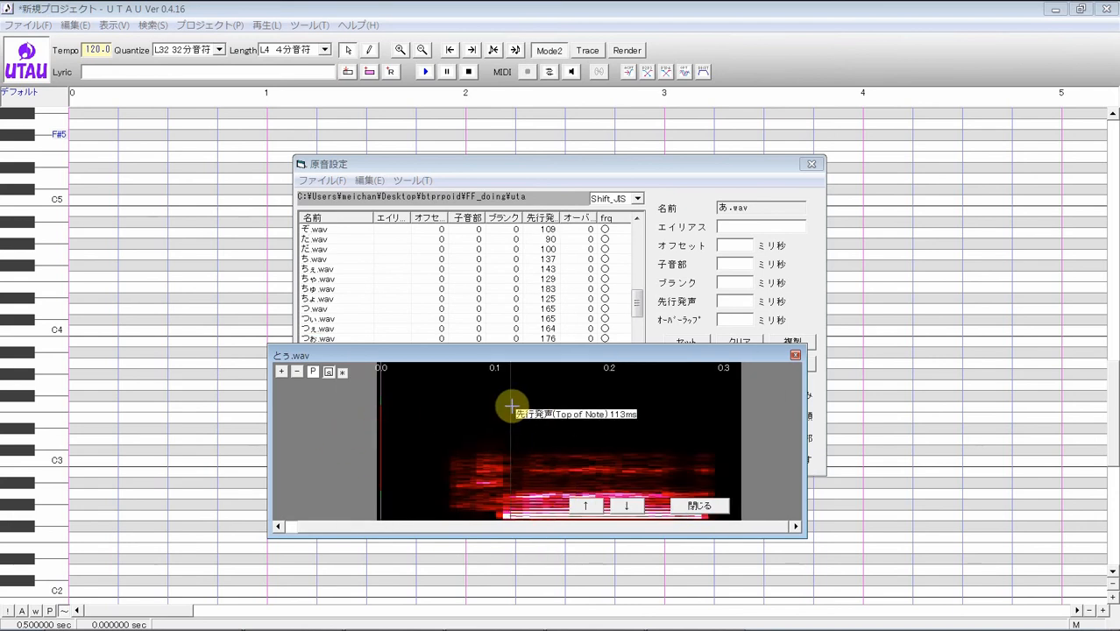
Step: Set the preutterance of ど.wav at about 0.09 s and of どぅ.wav at about 0.11 s in their spectrograms
left_click(626, 506)
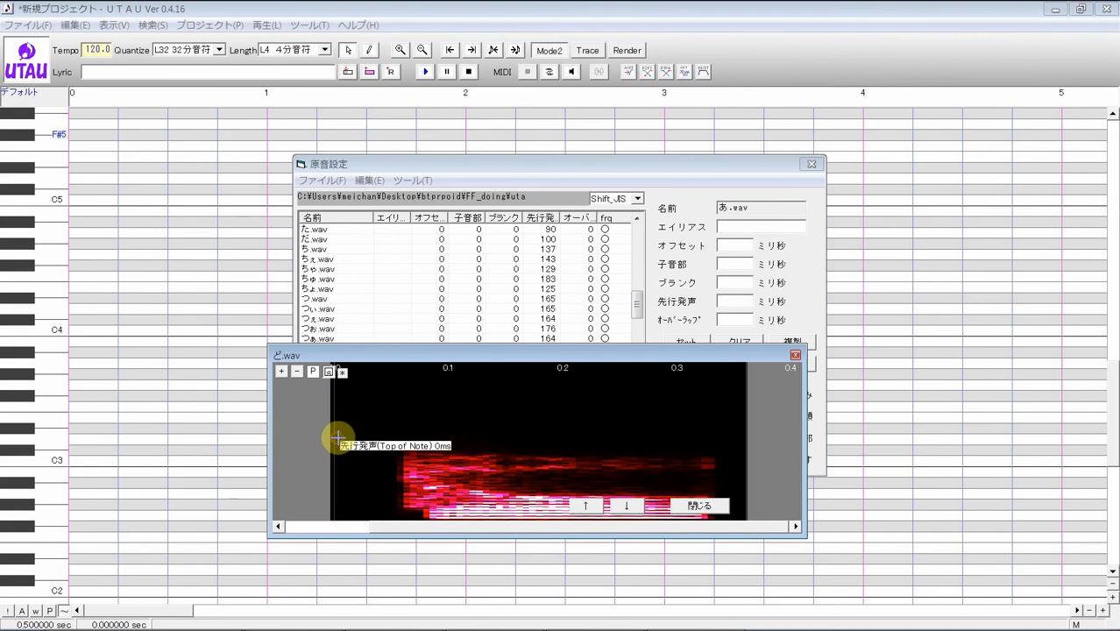
mouse_move(337, 436)
left_mouse_down()
mouse_move(442, 424)
mouse_move(435, 414)
left_mouse_up()
left_click(624, 507)
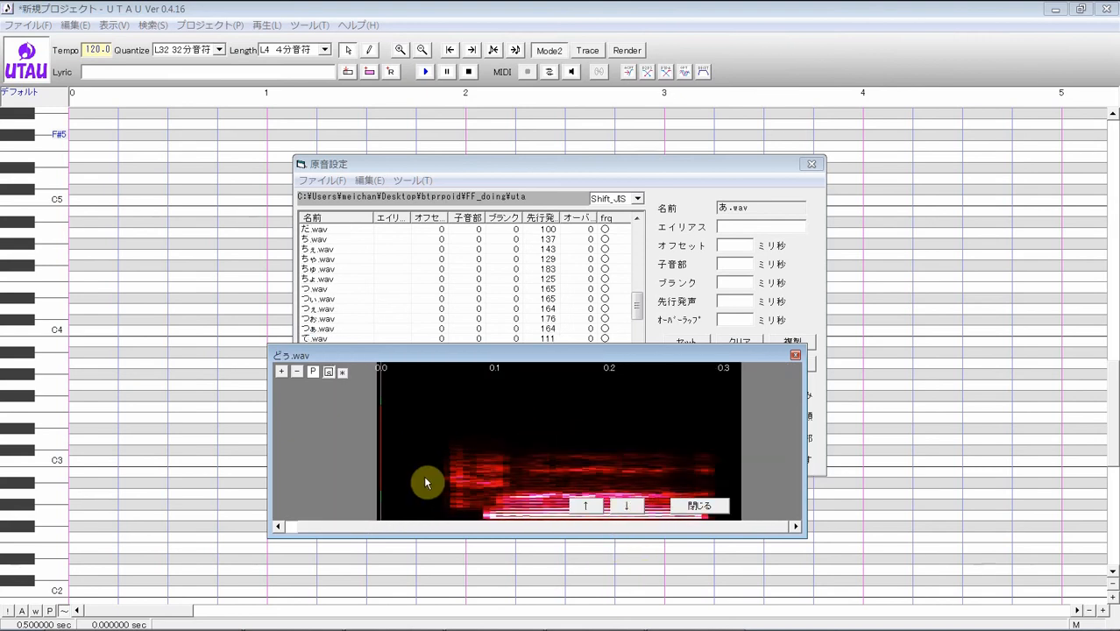
mouse_move(381, 426)
left_mouse_down()
mouse_move(487, 359)
mouse_move(509, 407)
left_mouse_up()
Step: Set the preutterance of な.wav at about 0.09 s, checking its position against the waveform
left_click(627, 506)
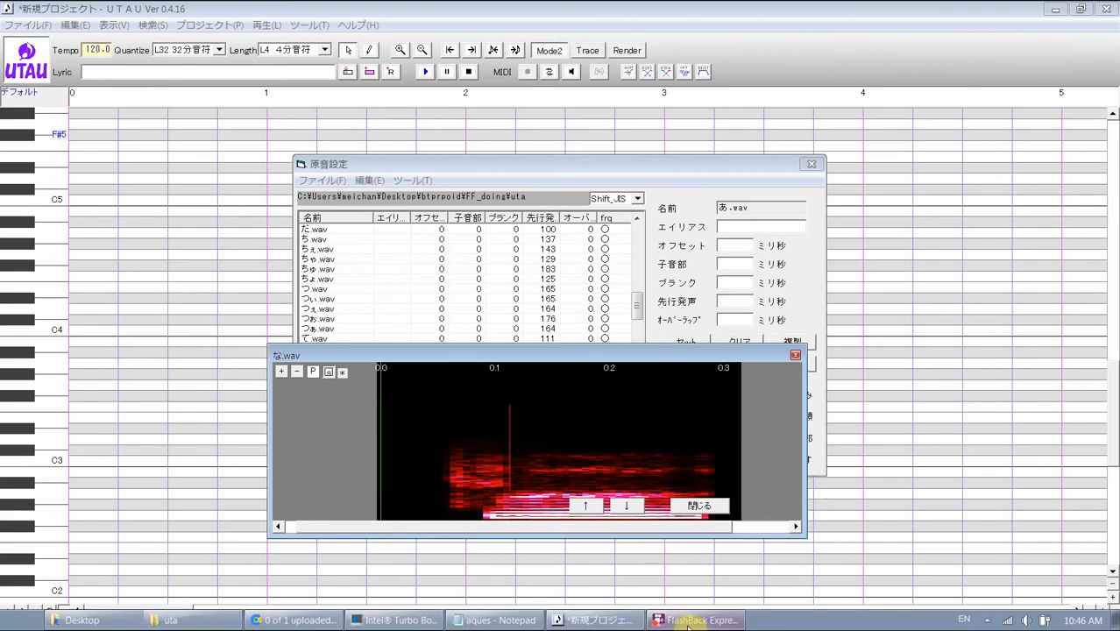
left_click(688, 624)
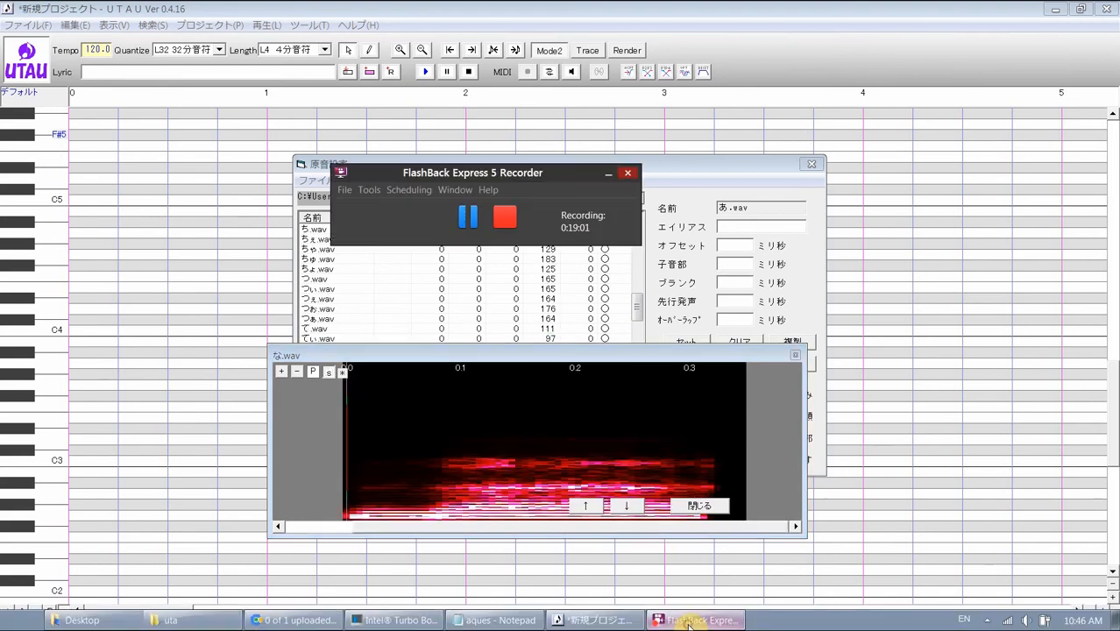
left_click(500, 358)
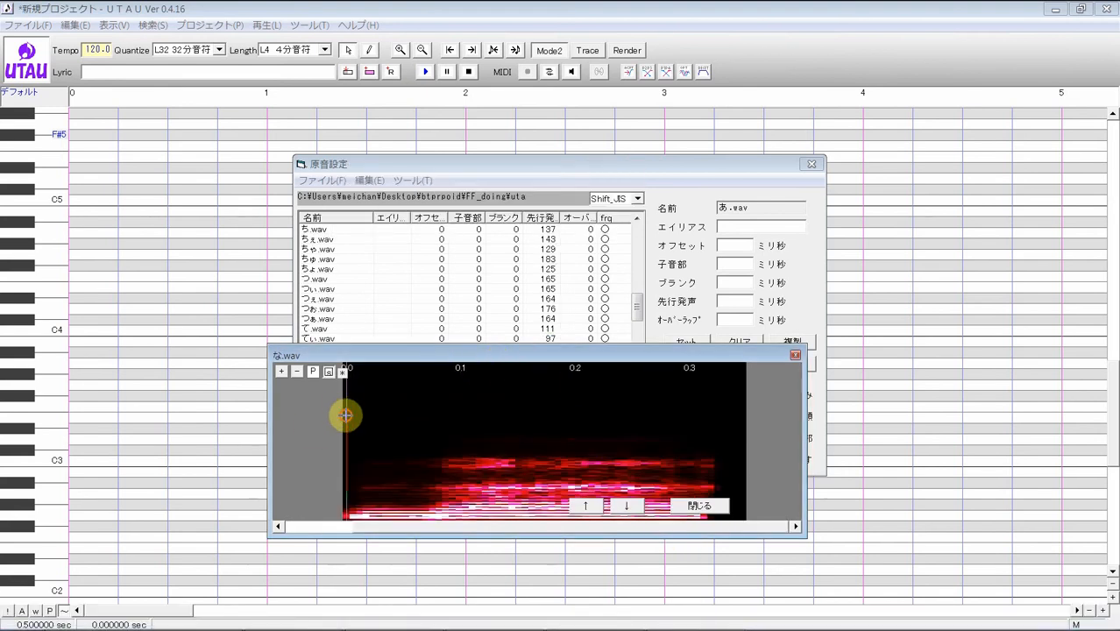
mouse_move(345, 415)
left_mouse_down()
mouse_move(457, 393)
mouse_move(450, 402)
left_mouse_up()
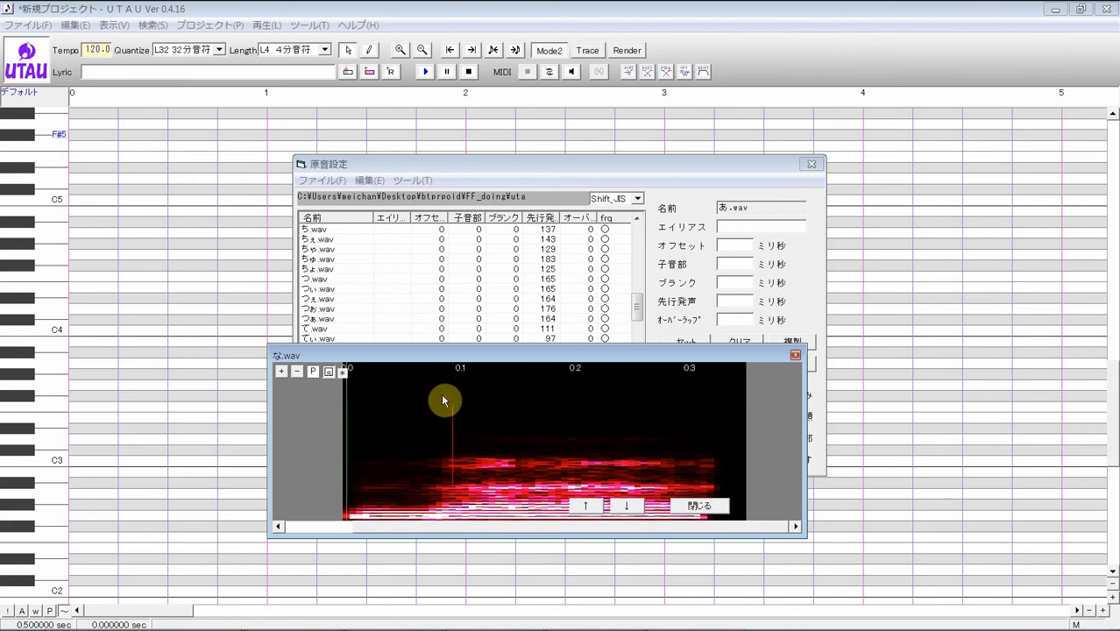
left_click(330, 375)
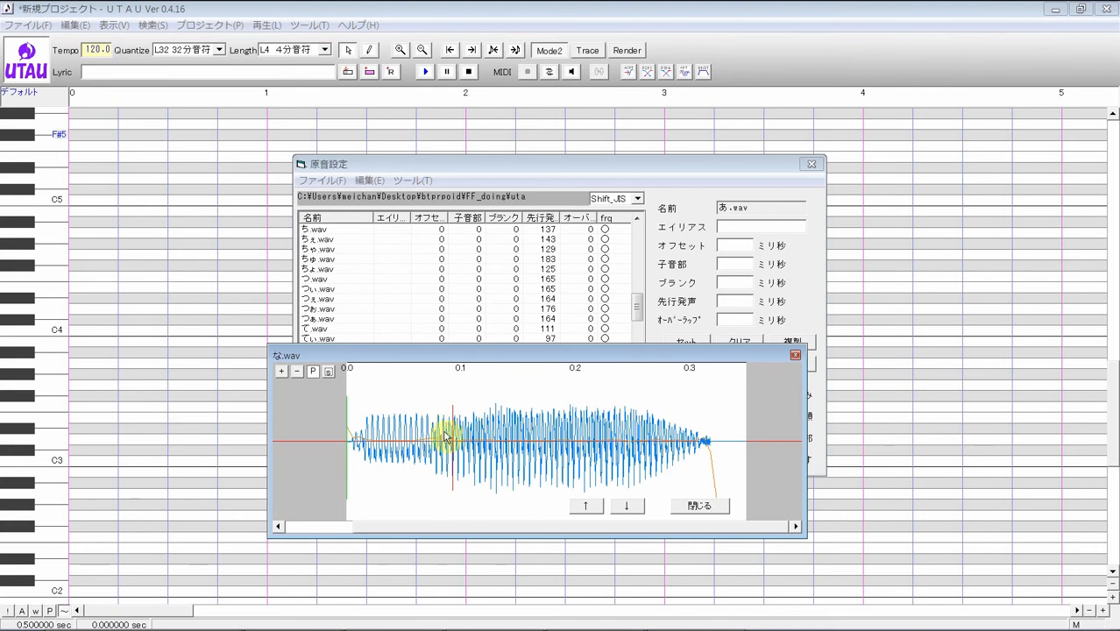
left_click(336, 377)
mouse_move(449, 419)
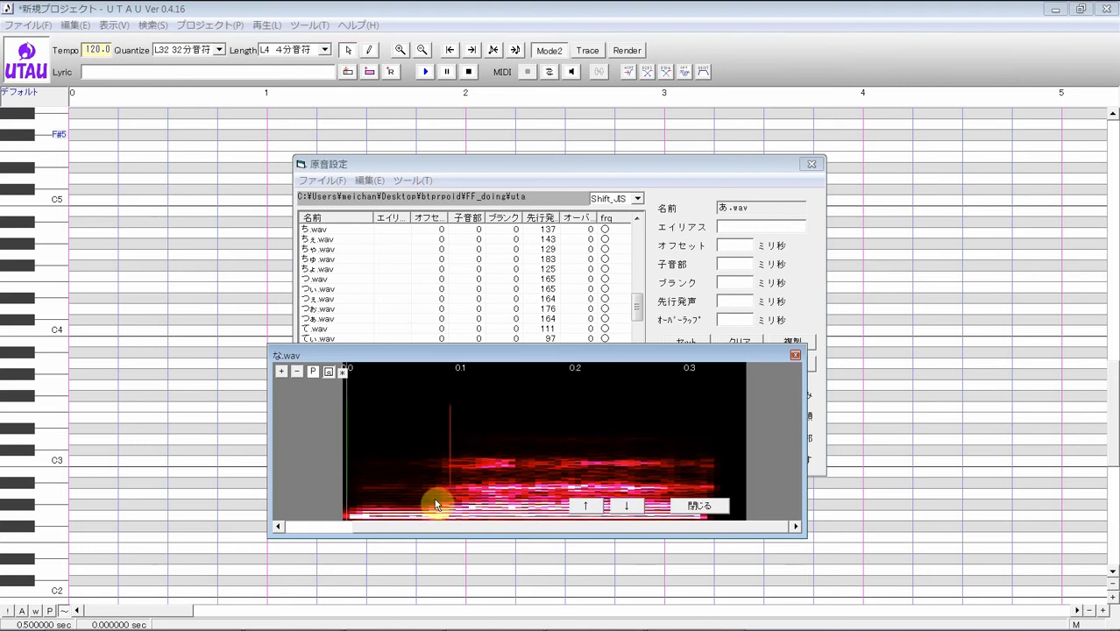
Step: Set the preutterance of に.wav at about 0.1 s, raising the spectrogram intensity to reveal the vowel onset
left_click(626, 506)
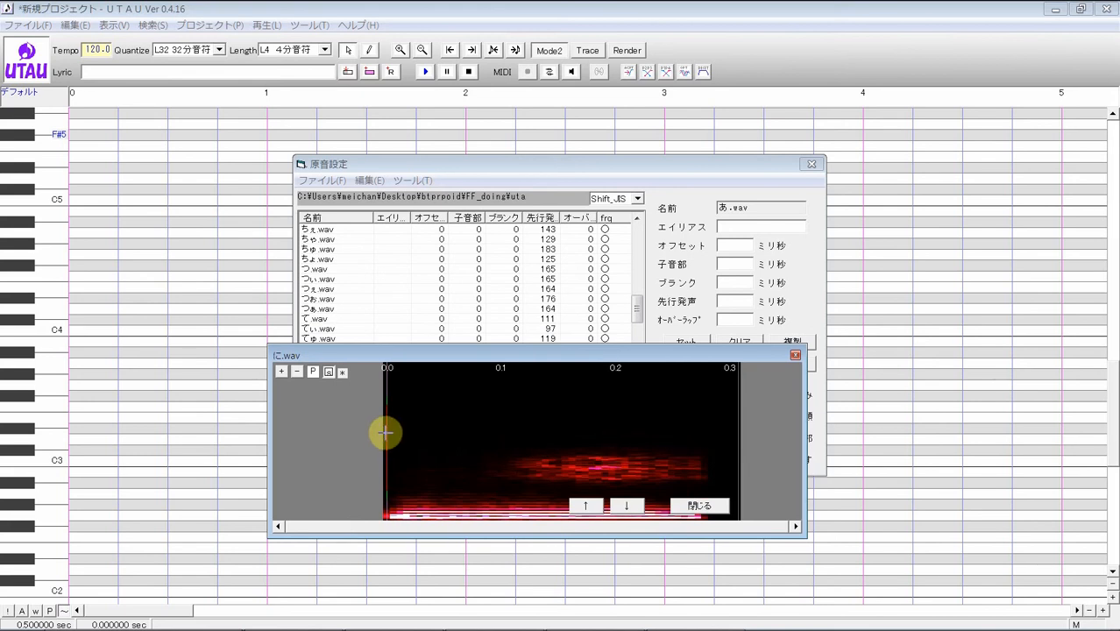
left_click_drag(386, 432, 506, 403)
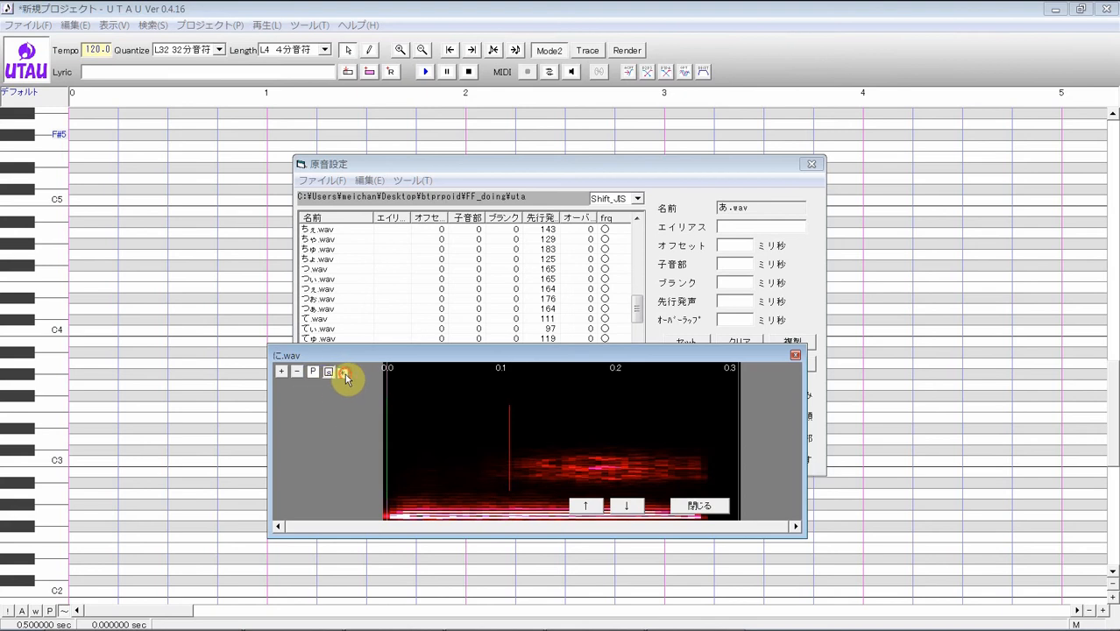
left_click(346, 374)
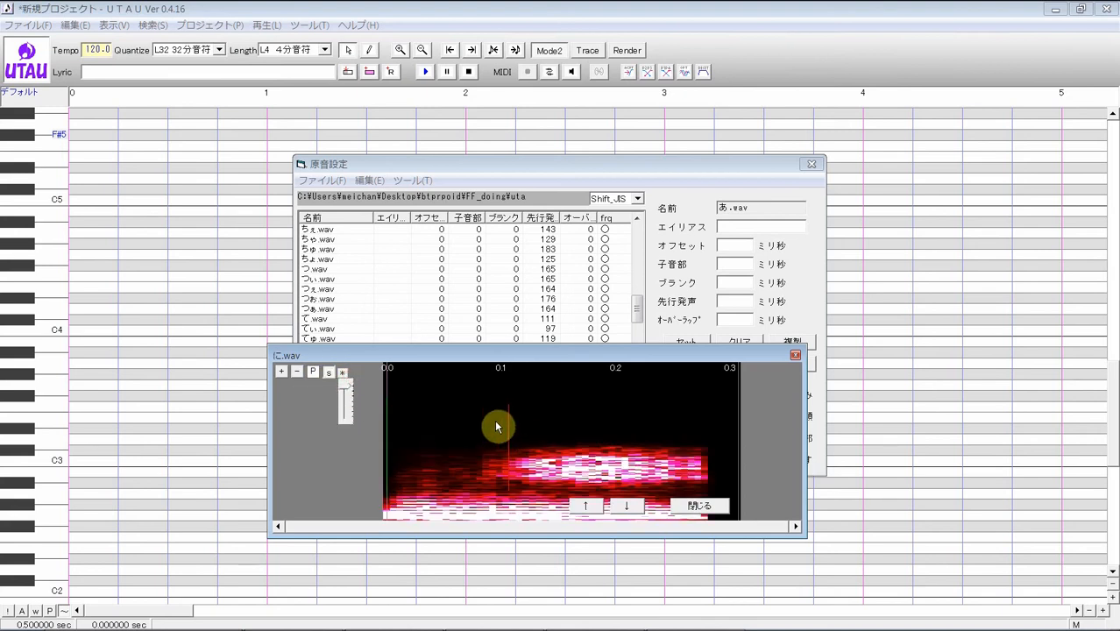
left_click_drag(504, 419, 501, 422)
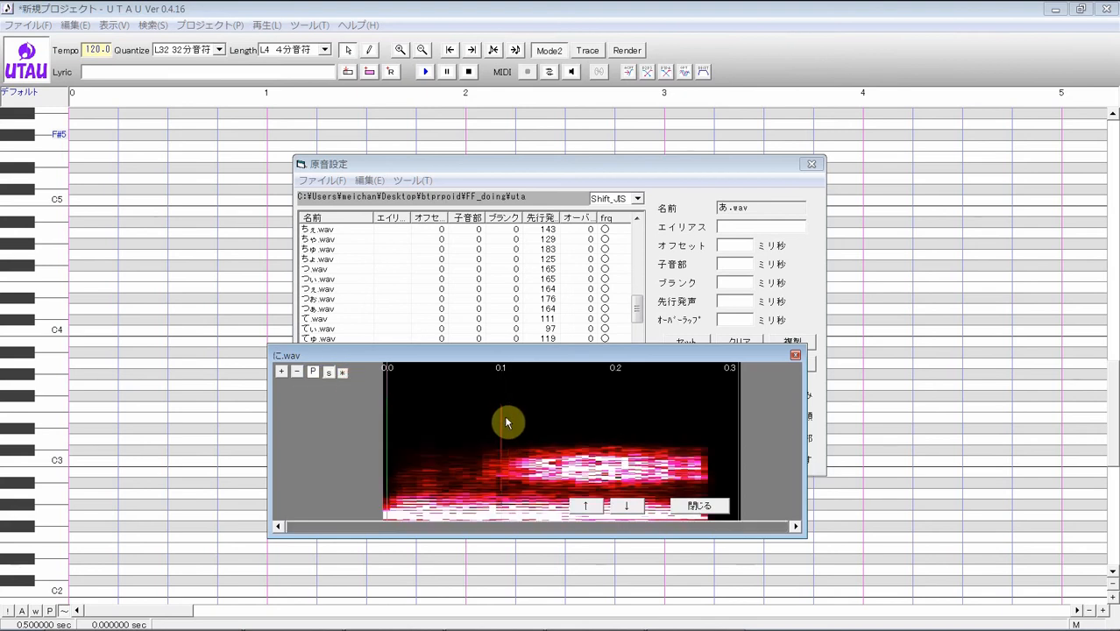
Step: Set the preutterance of にぇ.wav at about 0.085 s and of にゃ.wav at about 0.07 s in their spectrograms
left_click(628, 506)
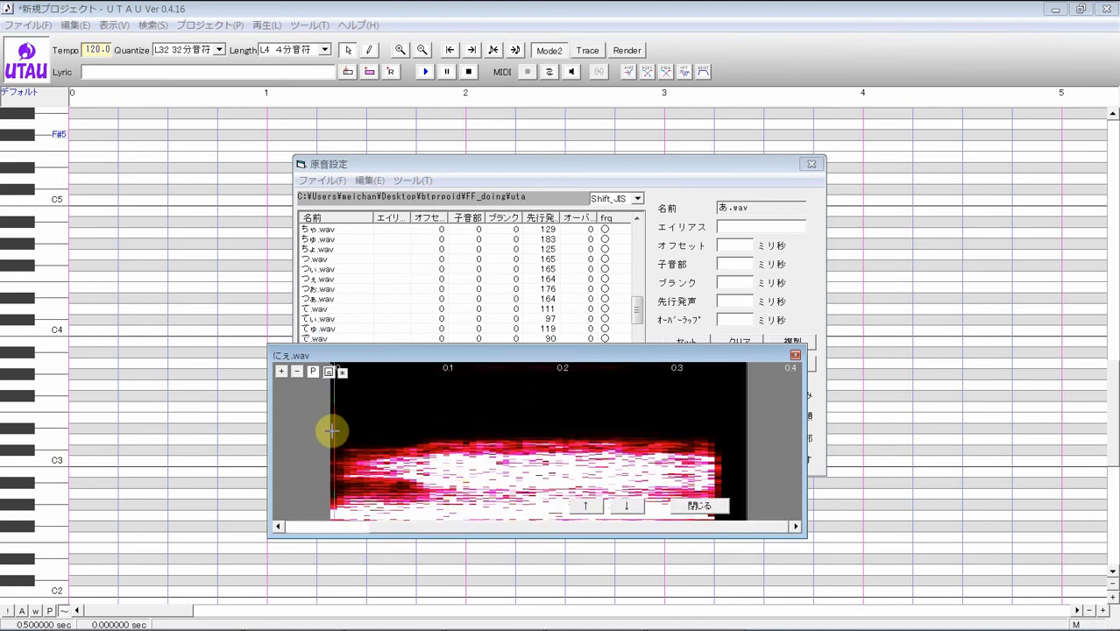
left_click_drag(331, 430, 430, 421)
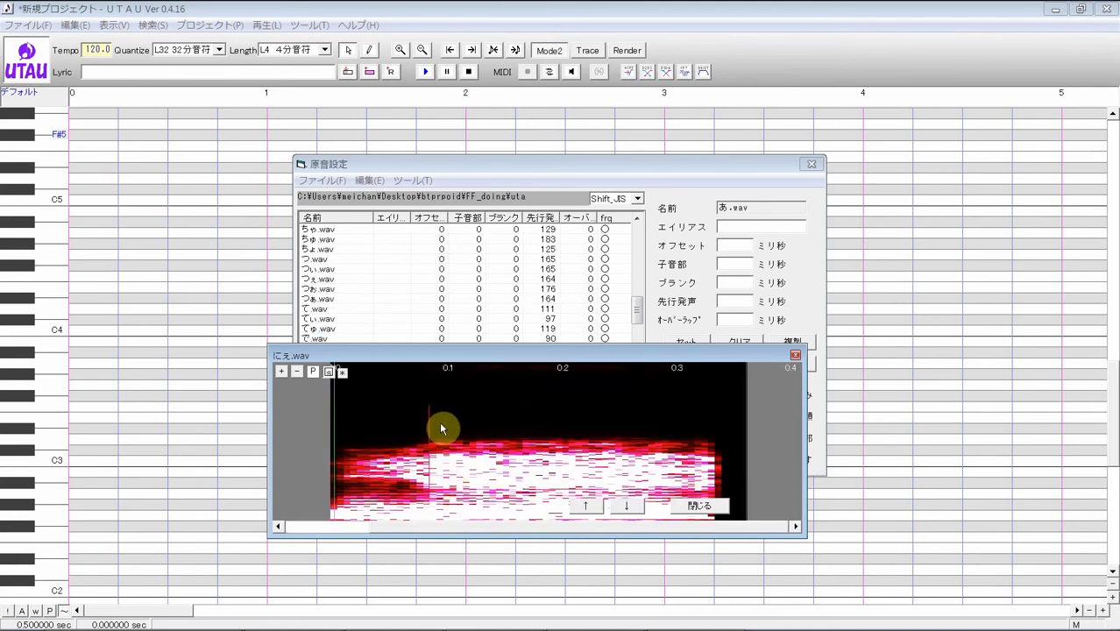
left_click(624, 506)
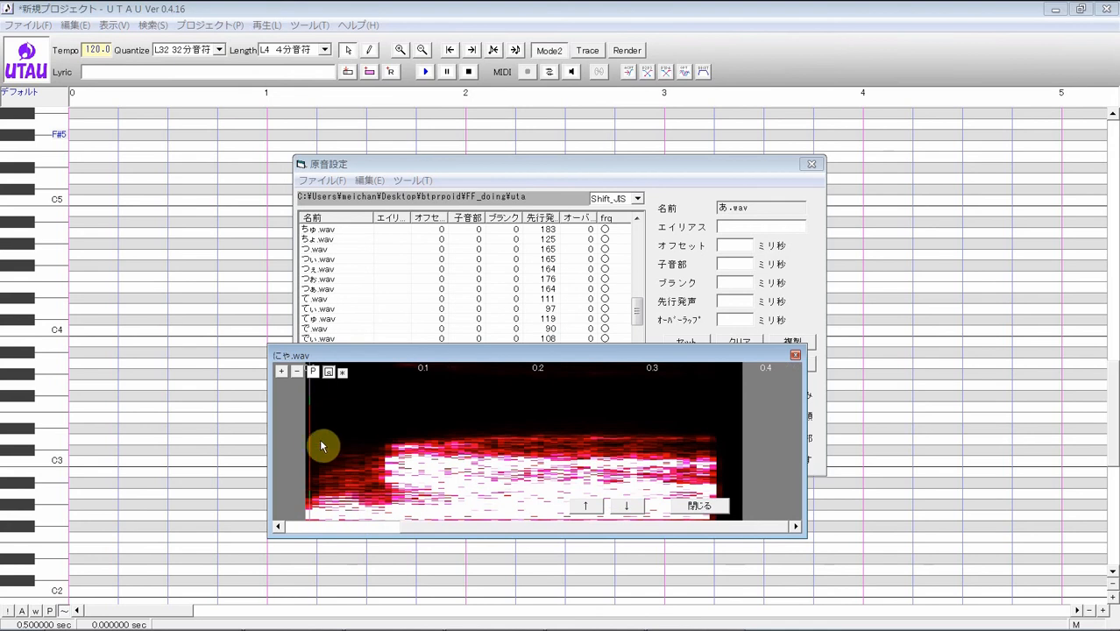
mouse_move(307, 442)
left_mouse_down()
mouse_move(365, 438)
mouse_move(392, 419)
left_mouse_up()
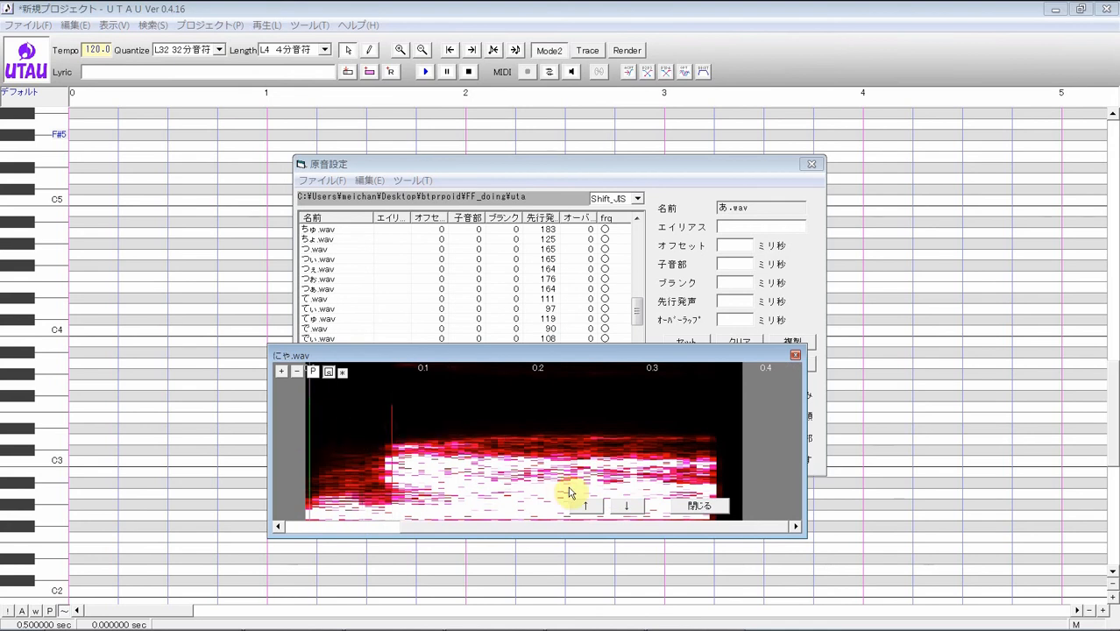
Step: Lower the spectrogram intensity for にゅ.wav and place its preutterance at about 104 ms
left_click(622, 507)
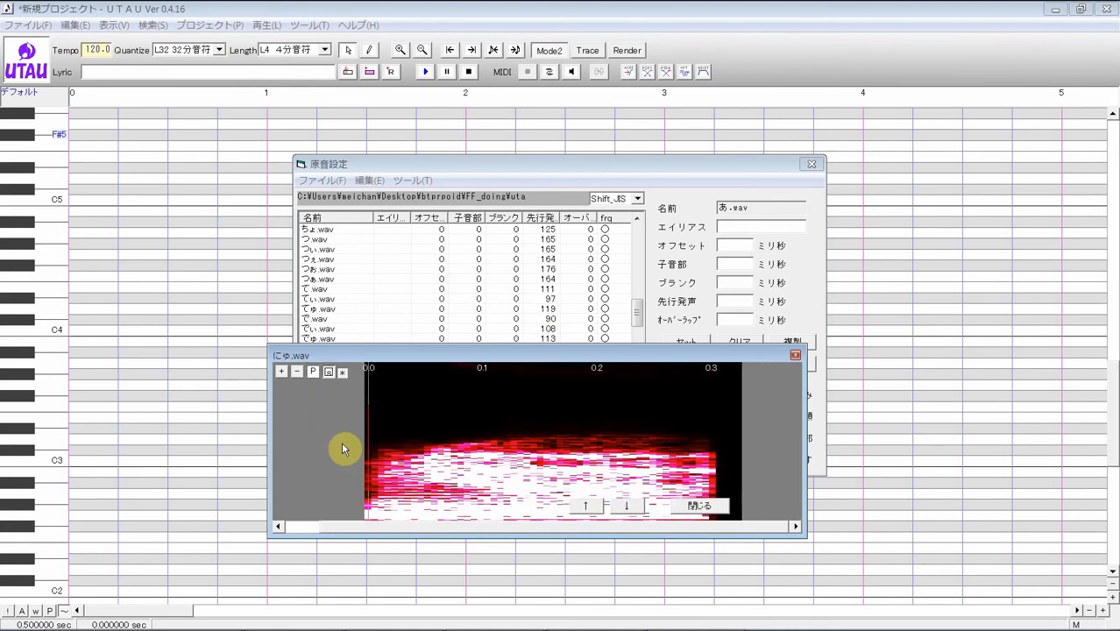
mouse_move(368, 440)
left_mouse_down()
mouse_move(445, 400)
mouse_move(354, 439)
left_mouse_up()
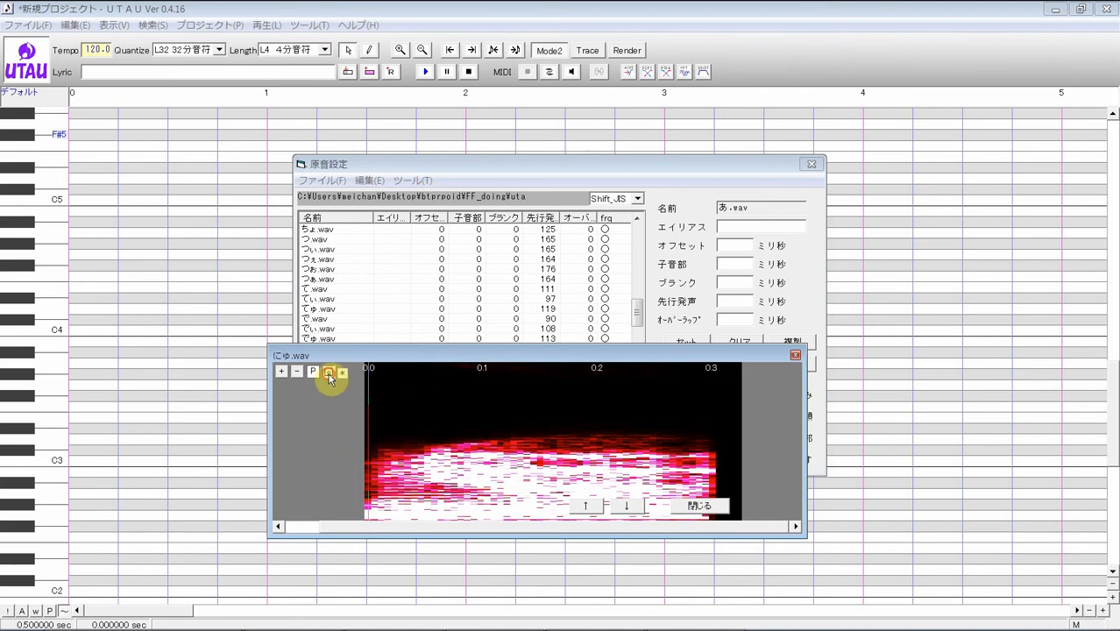
left_click(329, 374)
left_click(332, 373)
left_click(342, 373)
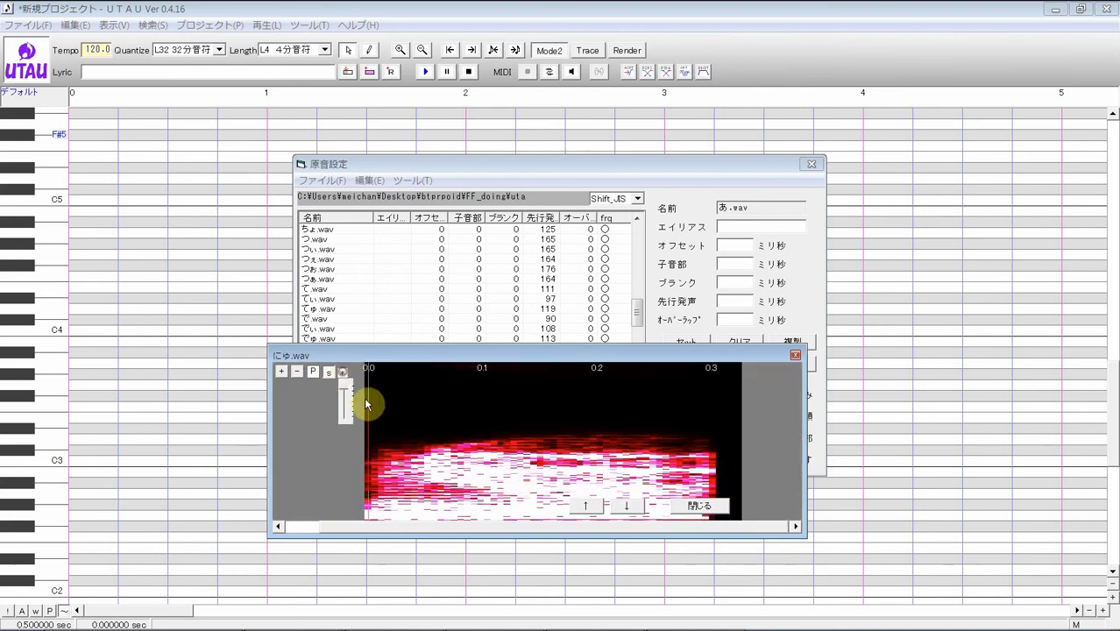
mouse_move(342, 387)
left_mouse_down()
mouse_move(349, 413)
mouse_move(508, 412)
mouse_move(489, 417)
left_mouse_up()
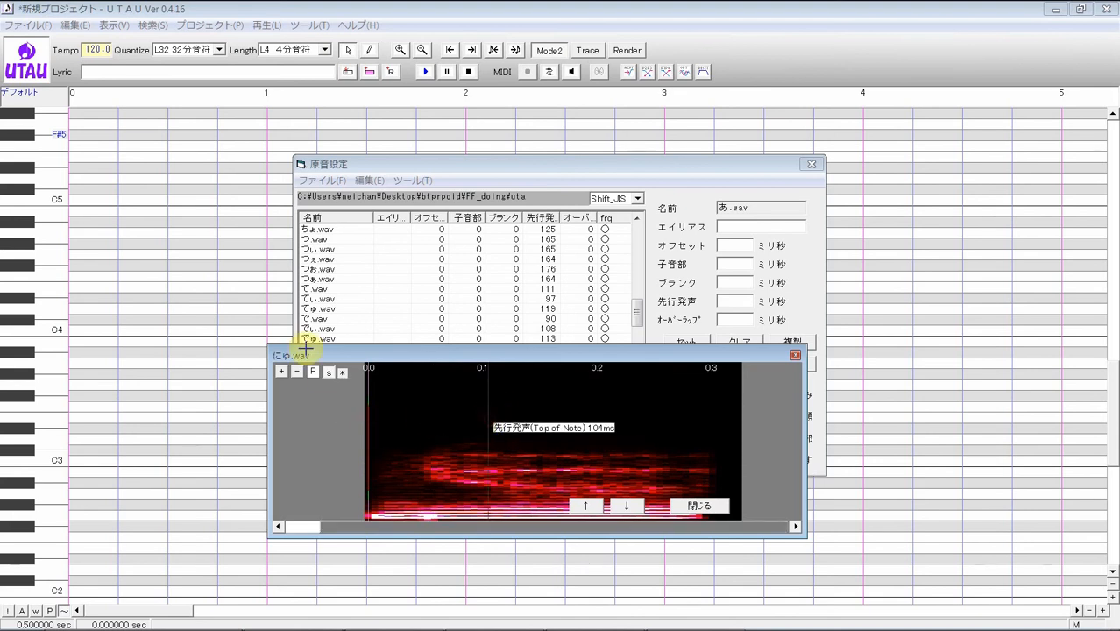
Step: Compare にゅ.wav with its waveform and move its preutterance earlier, to about 0.075 s
left_click(329, 373)
left_click(329, 374)
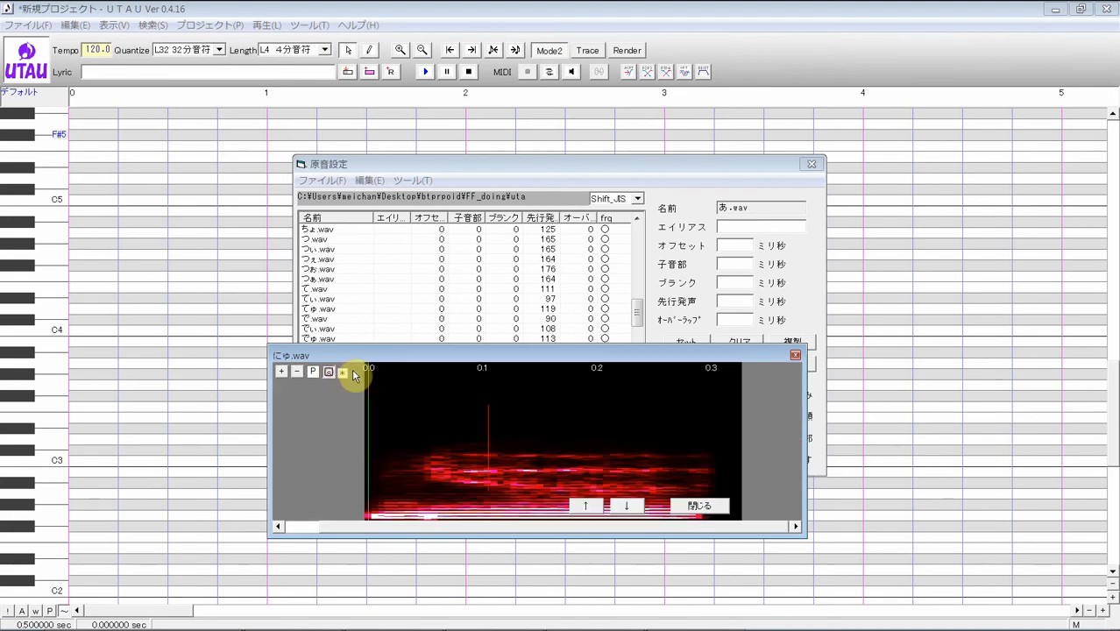
left_click_drag(488, 411, 456, 416)
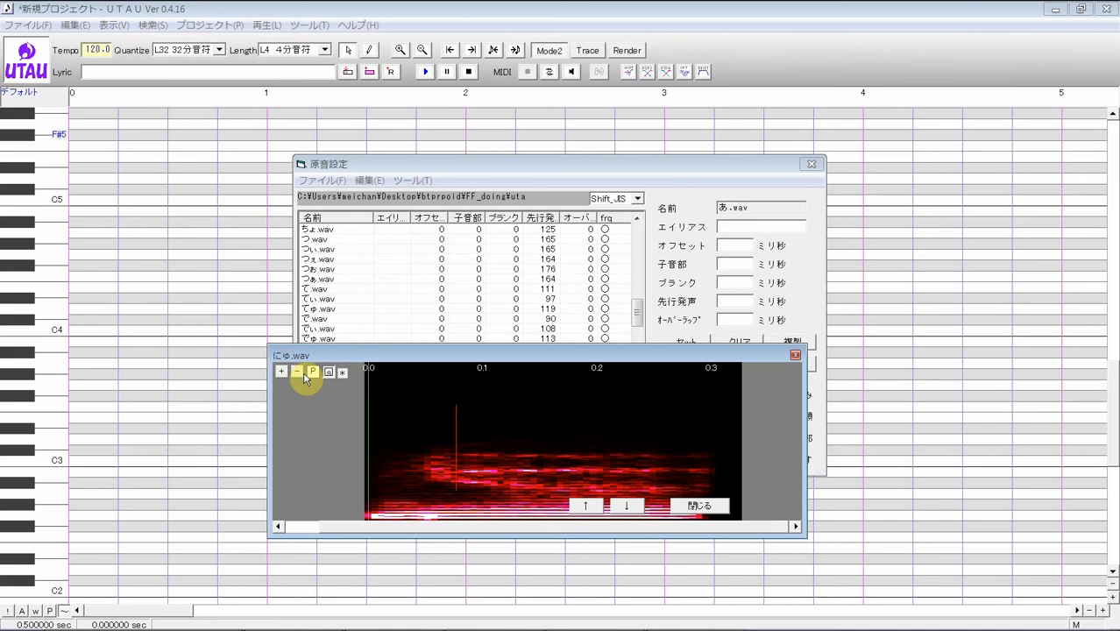
Step: Set the preutterance of にょ.wav at about 70 ms and of ぬ.wav at about 86 ms in their spectrograms
left_click(627, 507)
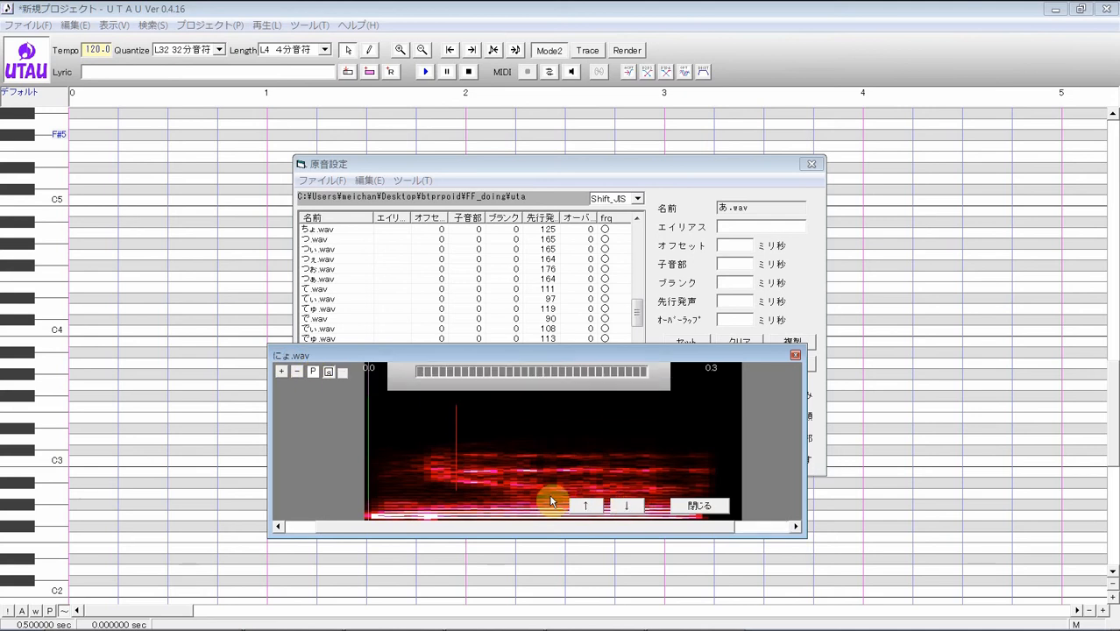
left_click_drag(340, 447, 413, 422)
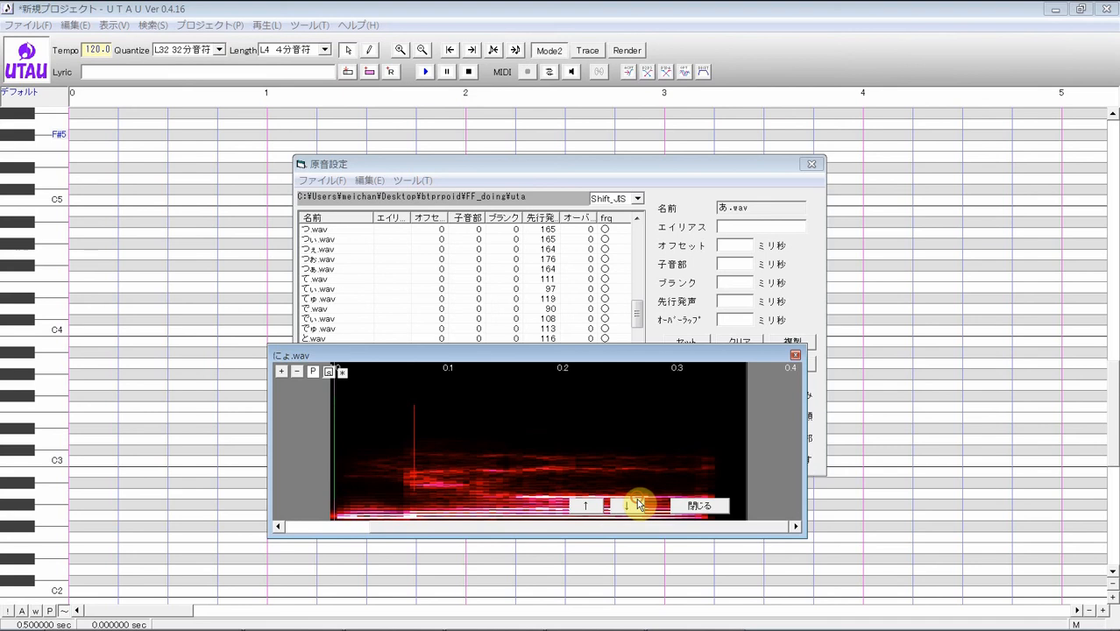
left_click(638, 504)
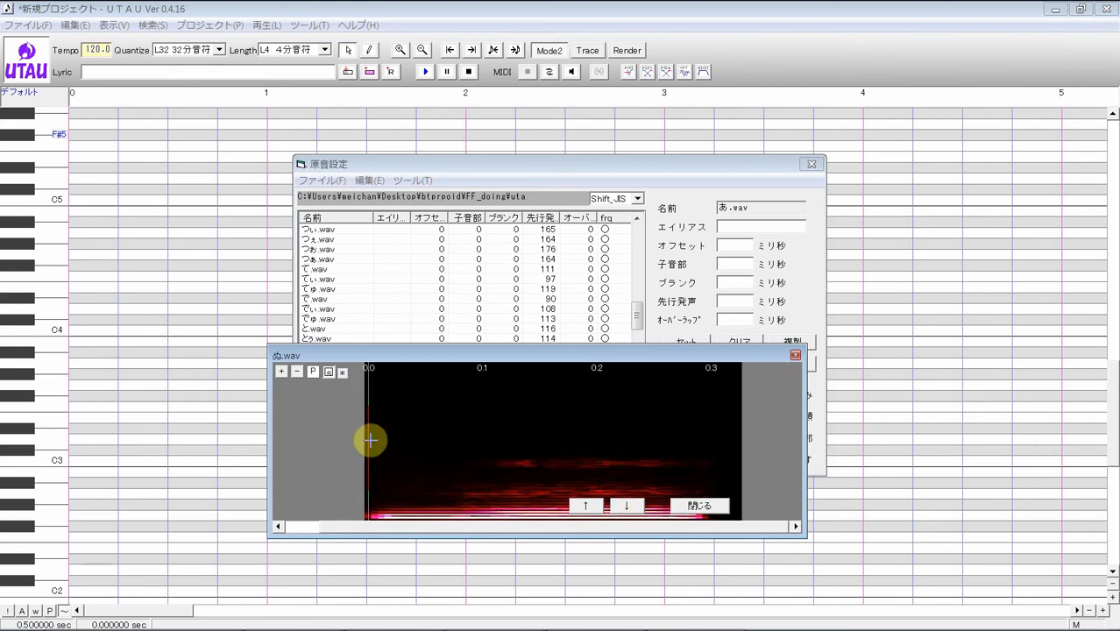
left_click_drag(370, 440, 466, 421)
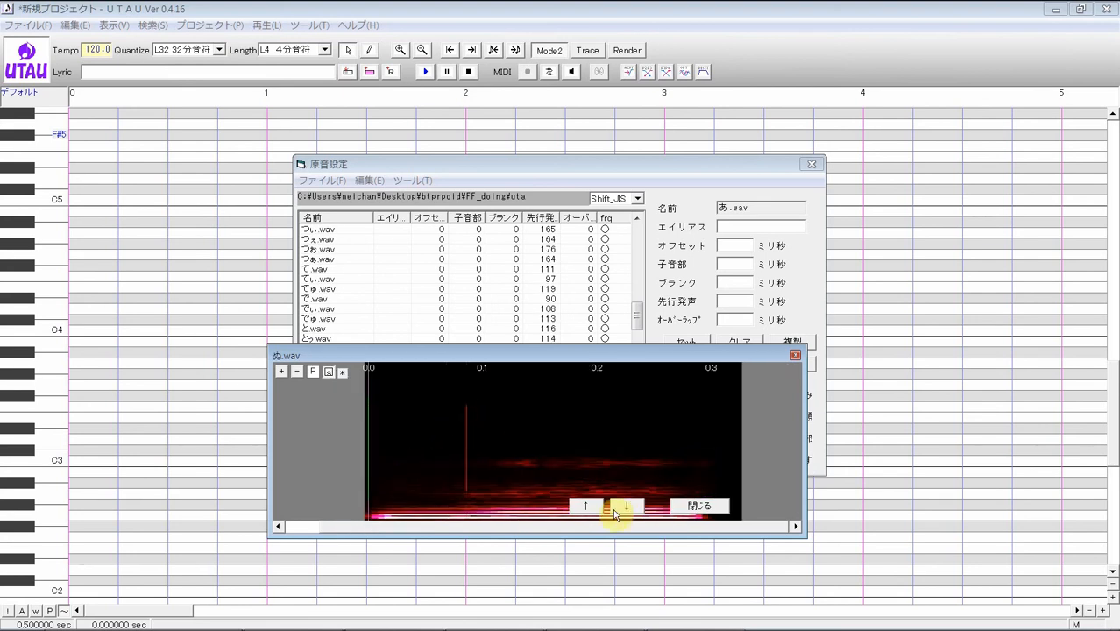
Step: Set the preutterance of ね.wav at about 91 ms and of の.wav at about 82 ms in their spectrograms
left_click(617, 507)
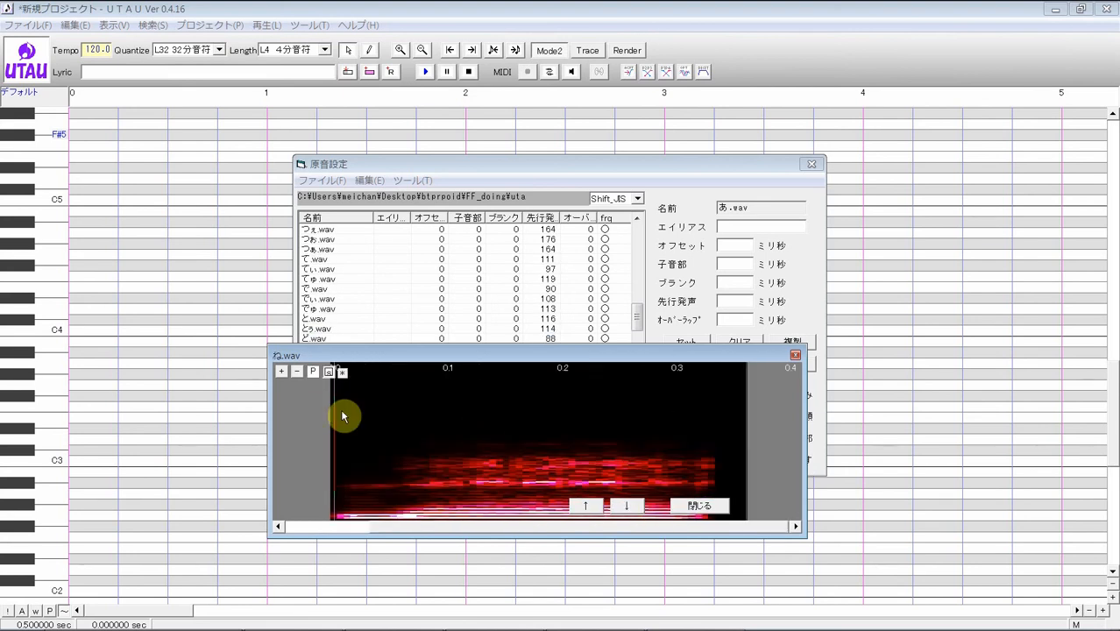
mouse_move(352, 412)
left_mouse_down()
mouse_move(443, 392)
mouse_move(427, 400)
mouse_move(439, 403)
left_mouse_up()
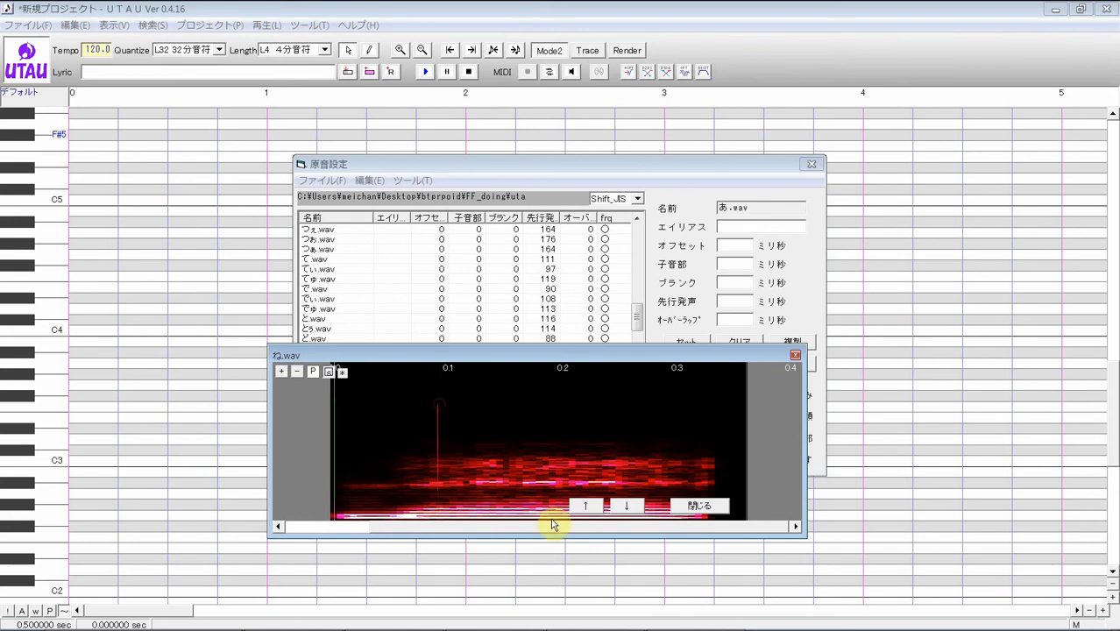
left_click(627, 506)
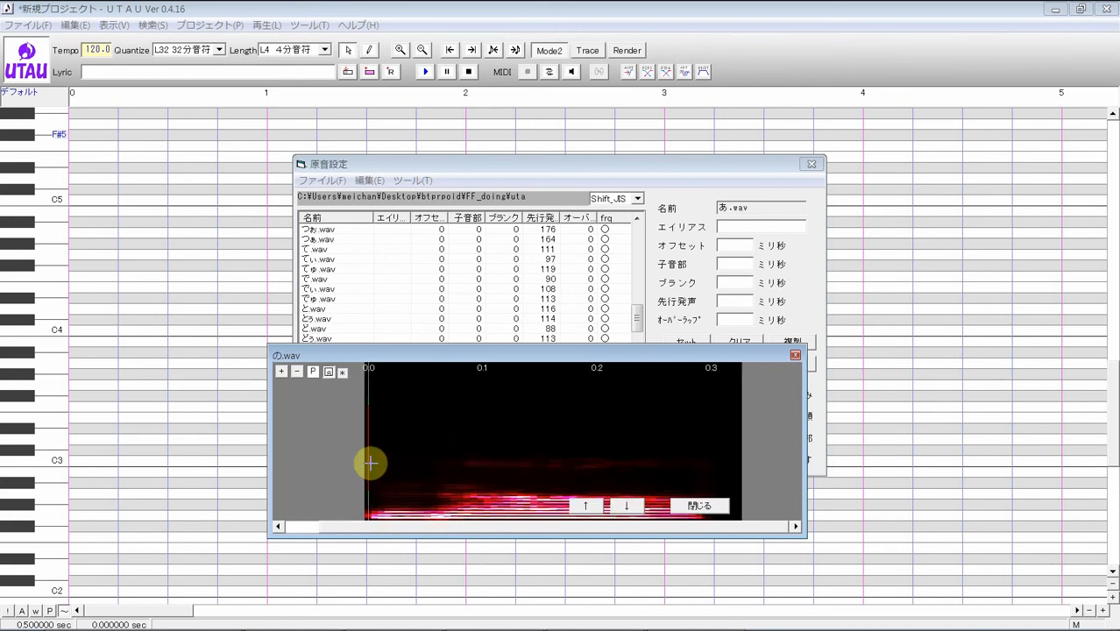
left_click_drag(370, 461, 463, 445)
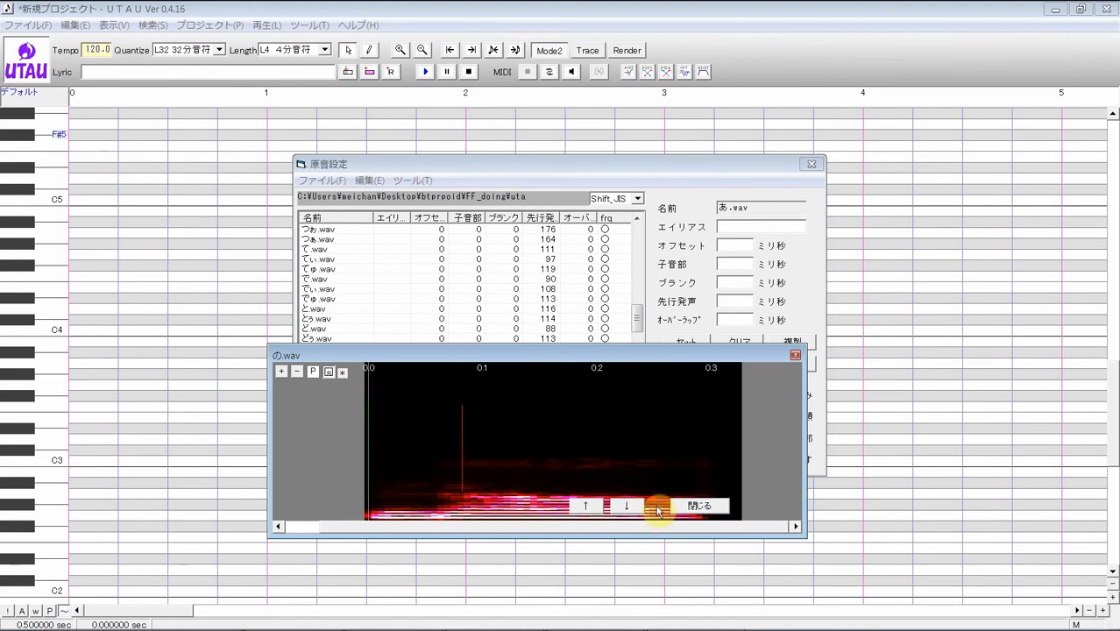
Step: Set the preutterance of は.wav at about 134 ms and of ば.wav at about 96 ms in their spectrograms
left_click(622, 507)
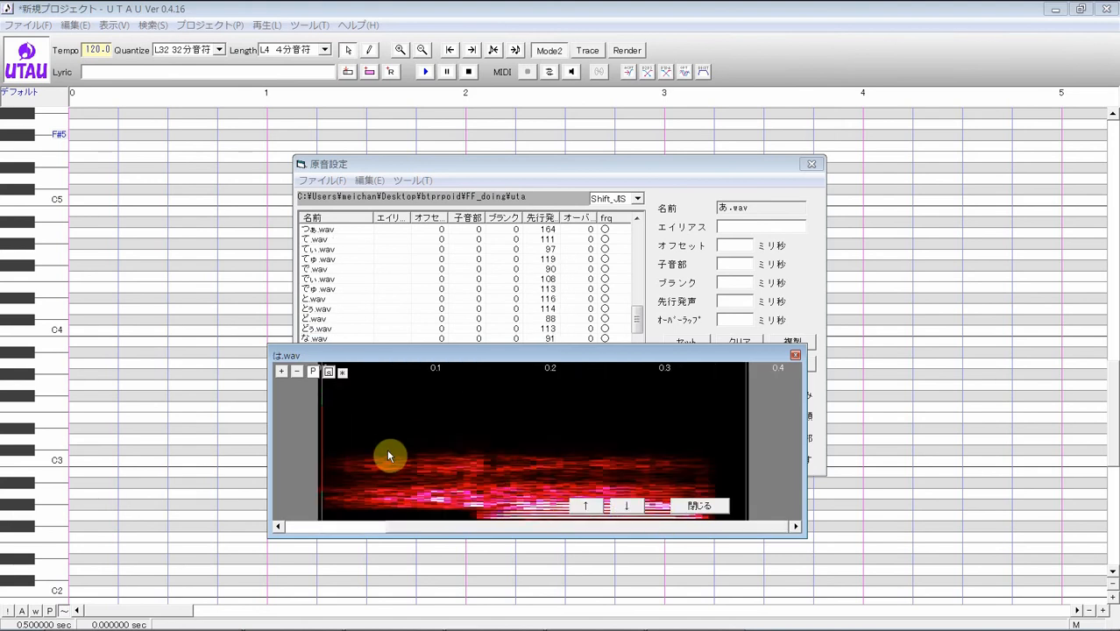
left_click_drag(322, 434, 462, 422)
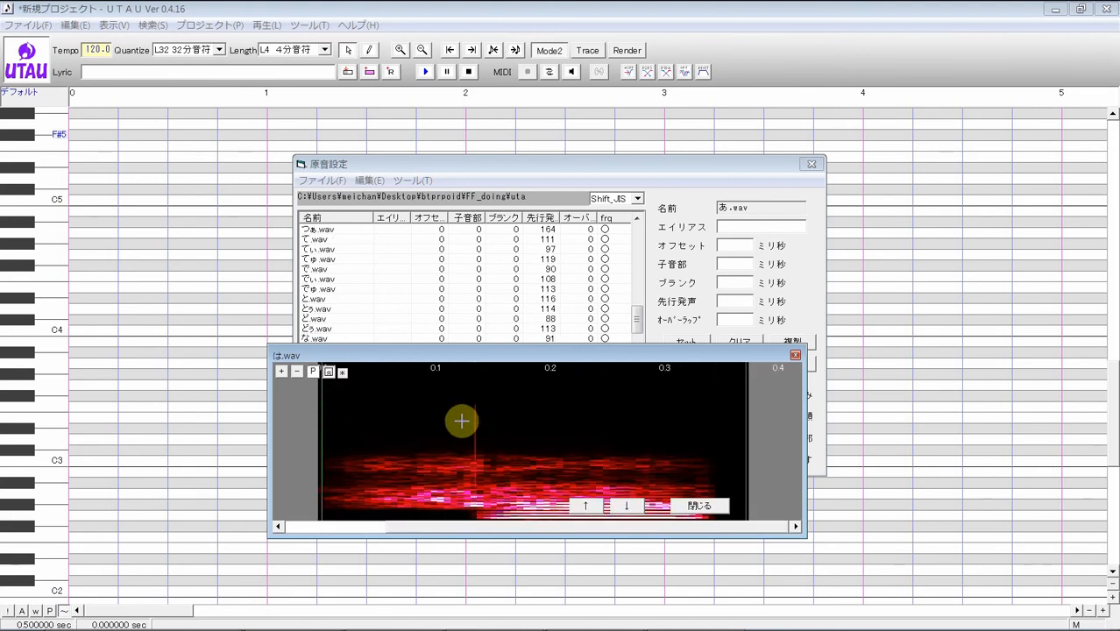
left_click(638, 508)
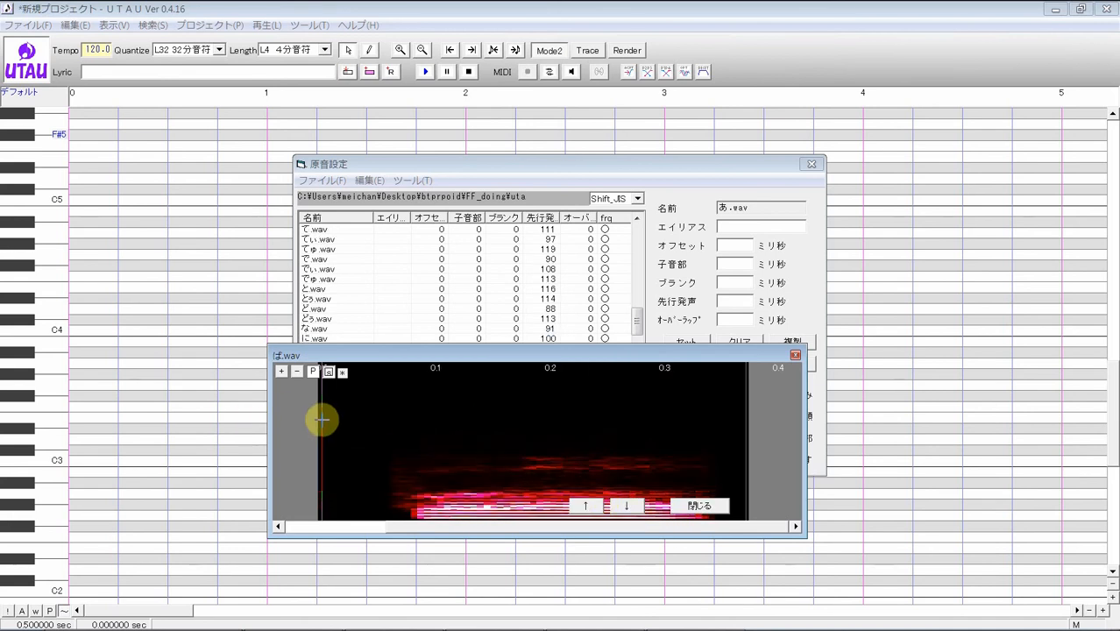
left_click_drag(321, 420, 432, 392)
Step: Set the preutterance of ぱ.wav at about 113 ms and of ひ.wav at about 141 ms in their spectrograms
left_click(619, 508)
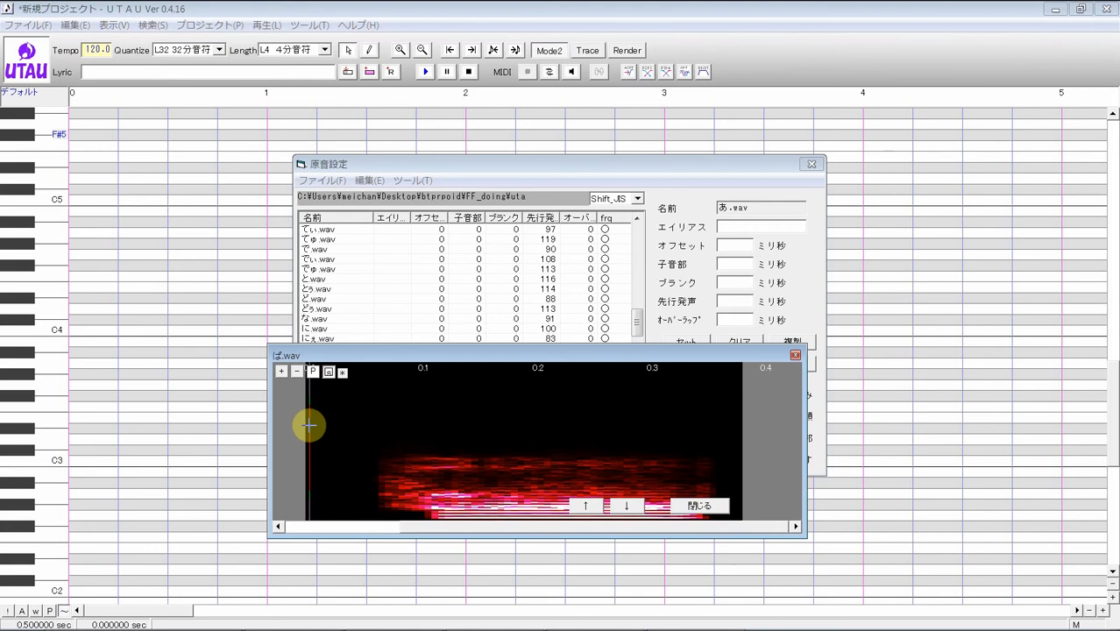
left_click_drag(309, 425, 439, 422)
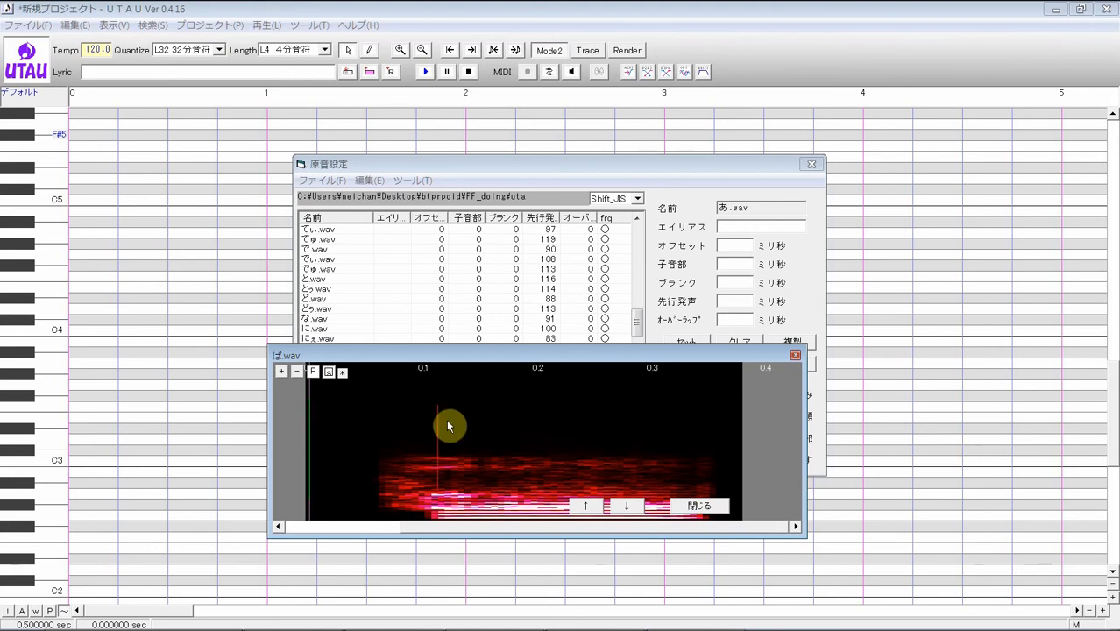
left_click(629, 504)
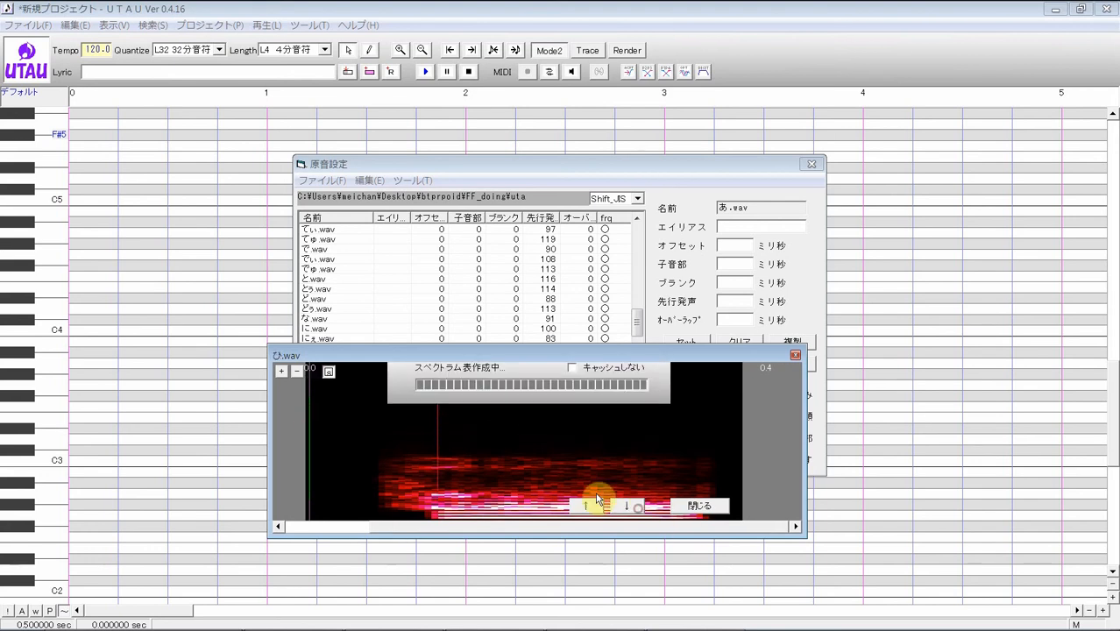
left_click_drag(328, 418, 492, 388)
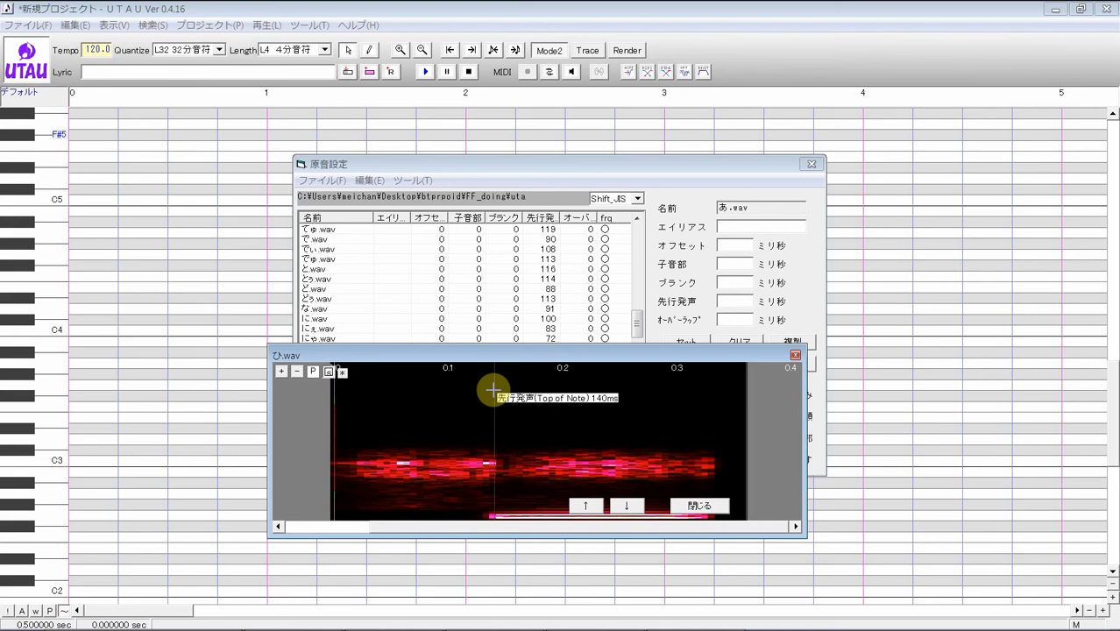
Step: Set the preutterance of ひぇ.wav at about 118 ms and of ひゃ.wav at about 119 ms in their spectrograms
left_click(625, 507)
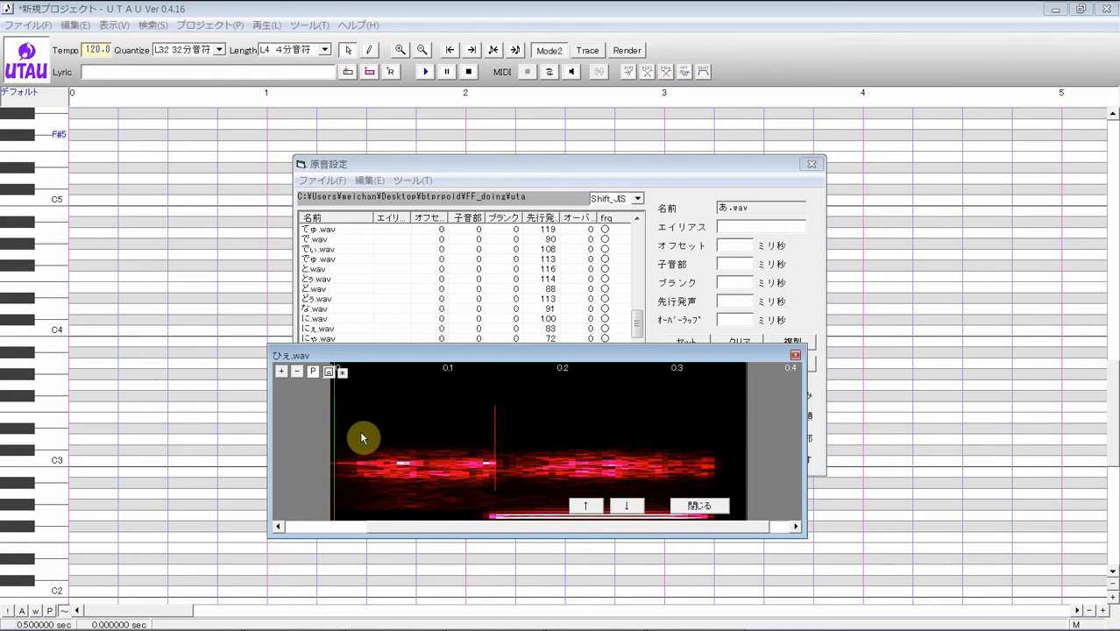
left_click_drag(324, 440, 456, 413)
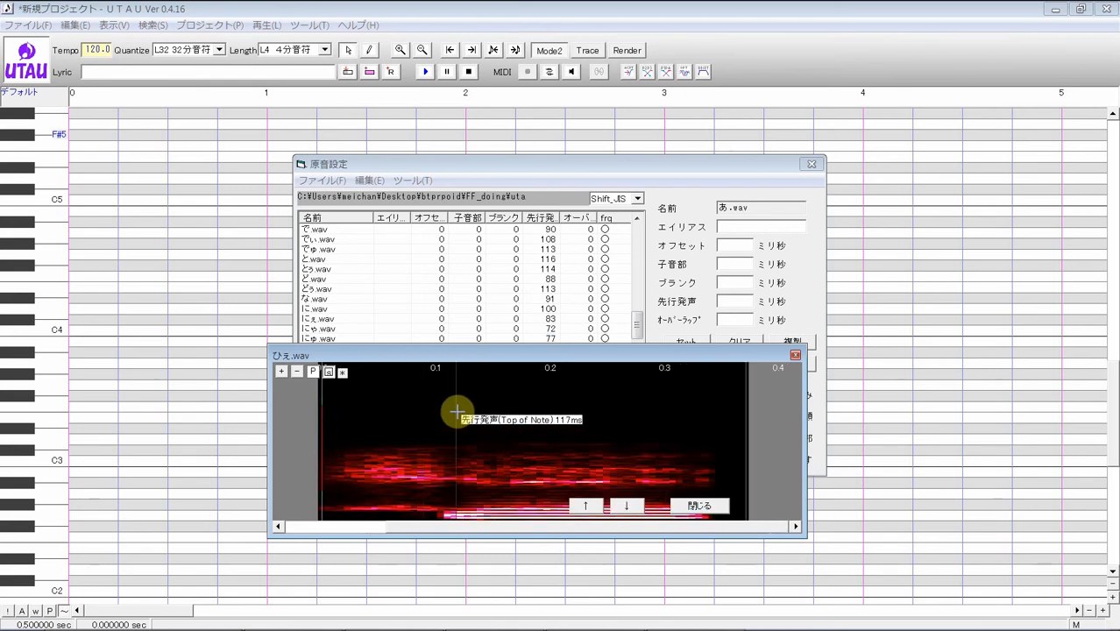
left_click(628, 507)
mouse_move(334, 479)
left_mouse_down()
mouse_move(332, 468)
mouse_move(471, 418)
left_mouse_up()
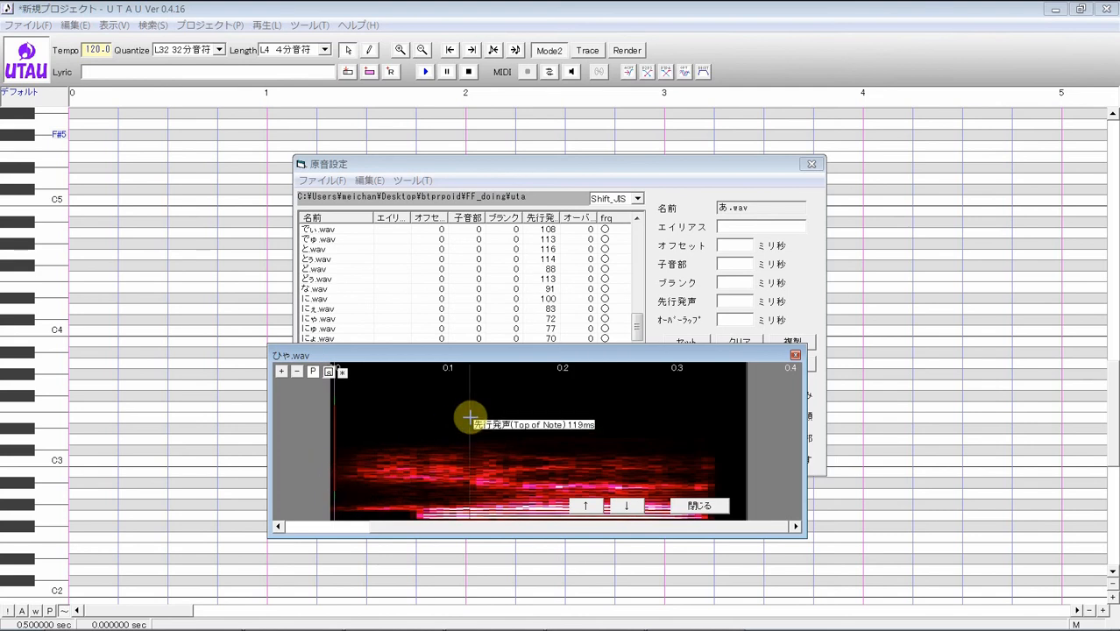
Step: Set the preutterance of ひゅ.wav at about 0.09 s and of ひょ.wav at about 0.095 s in their spectrograms
left_click(633, 507)
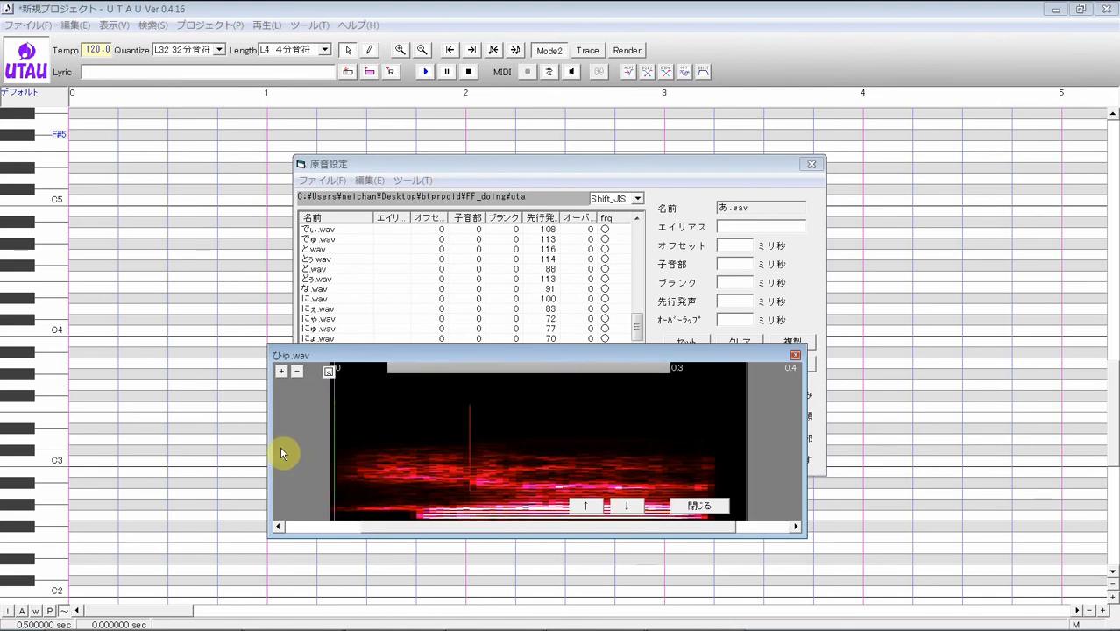
left_click_drag(304, 452, 411, 423)
left_click(631, 506)
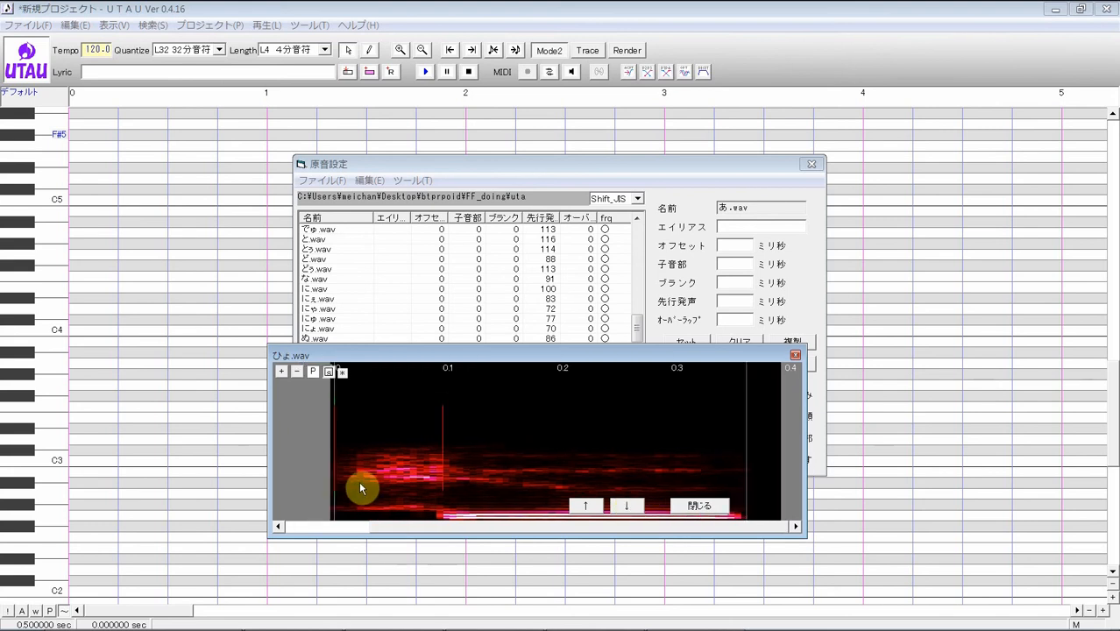
mouse_move(332, 443)
left_mouse_down()
mouse_move(427, 430)
mouse_move(382, 429)
mouse_move(467, 397)
left_mouse_up()
Step: Set the preutterance of び.wav at about 0.07 s and place that of びぇ.wav at about 0.11 s
left_click(630, 506)
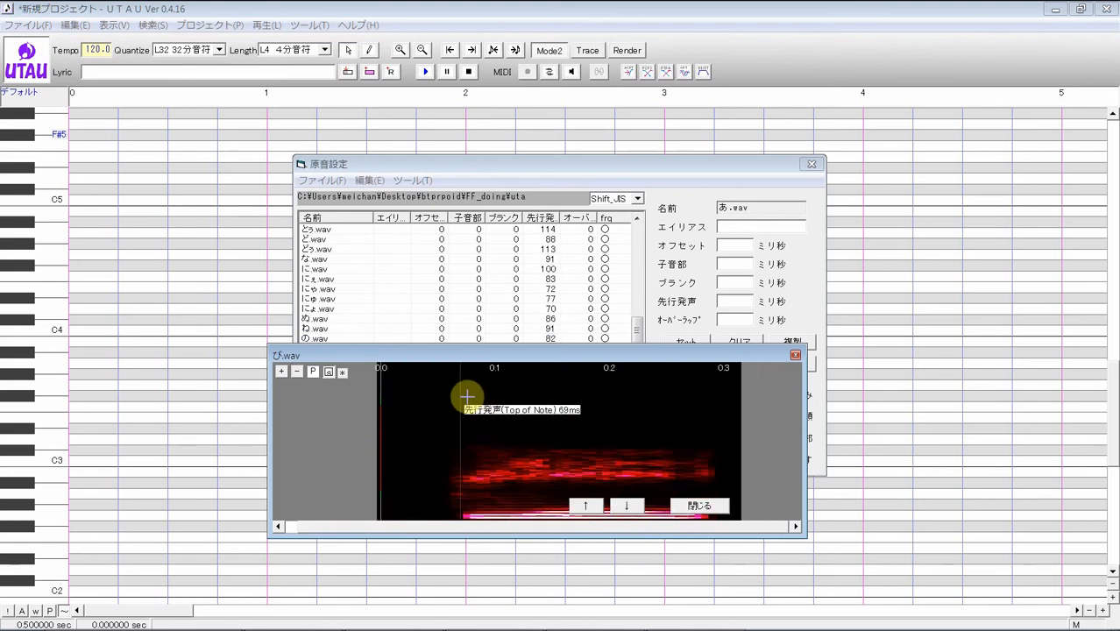
left_click(627, 507)
left_click_drag(301, 442, 432, 401)
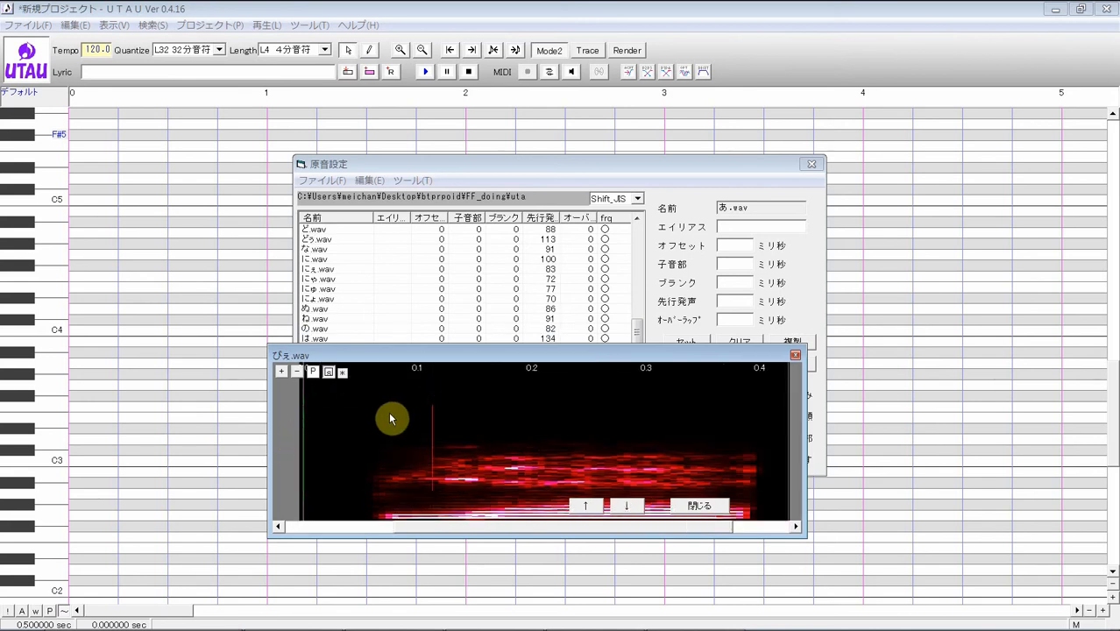
Step: Compare びぇ.wav with its waveform and move its preutterance in the spectrogram to about 0.125 s
left_click(330, 373)
left_click(330, 373)
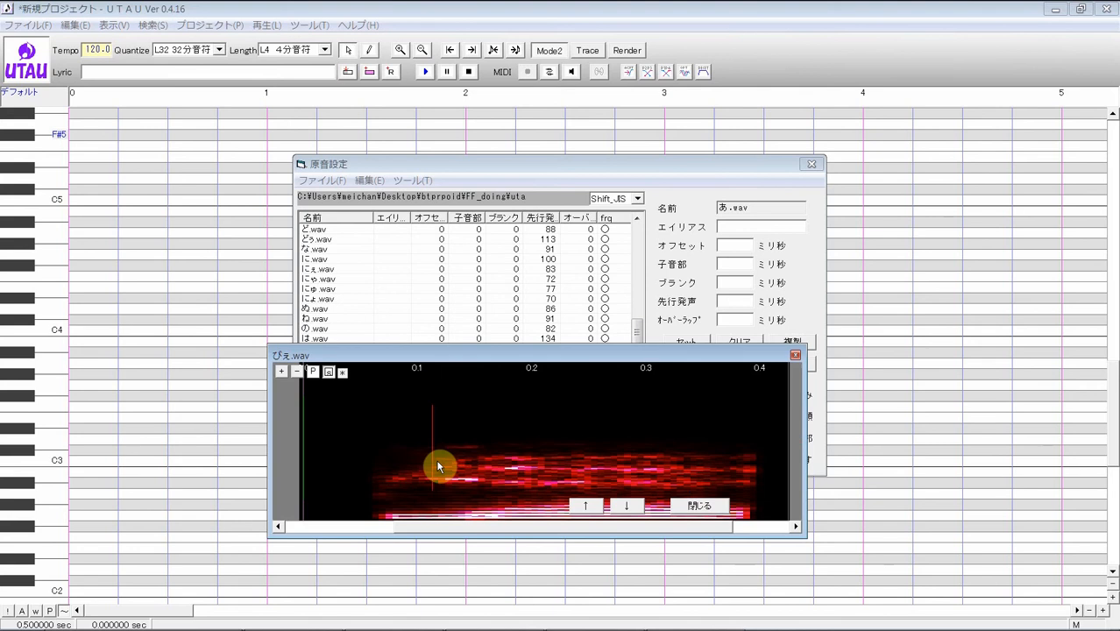
left_click_drag(434, 454, 447, 449)
Step: Set the preutterance of びゃ.wav at about 0.083 s, comparing its spectrogram with the waveform
left_click(628, 512)
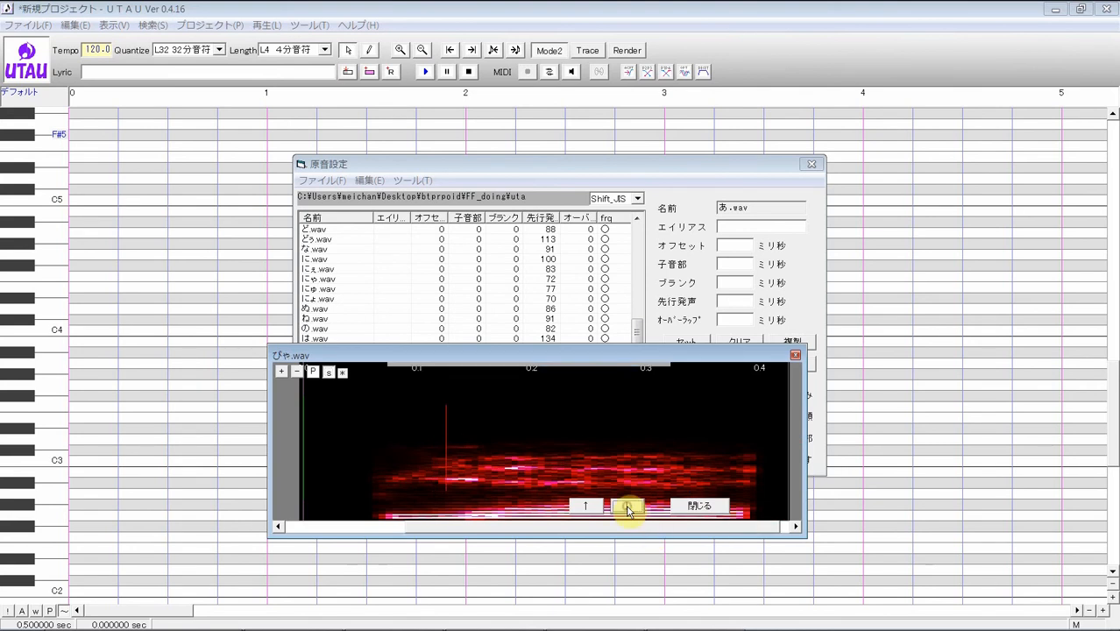
mouse_move(301, 428)
left_mouse_down()
mouse_move(393, 392)
mouse_move(375, 405)
mouse_move(389, 403)
left_mouse_up()
left_click(313, 373)
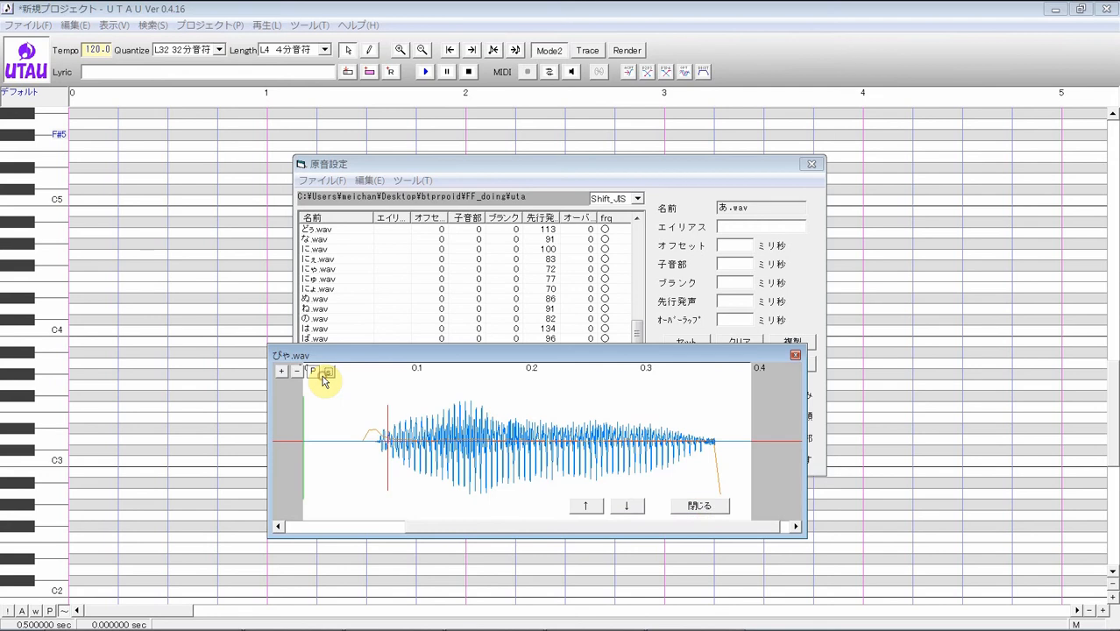
left_click(328, 374)
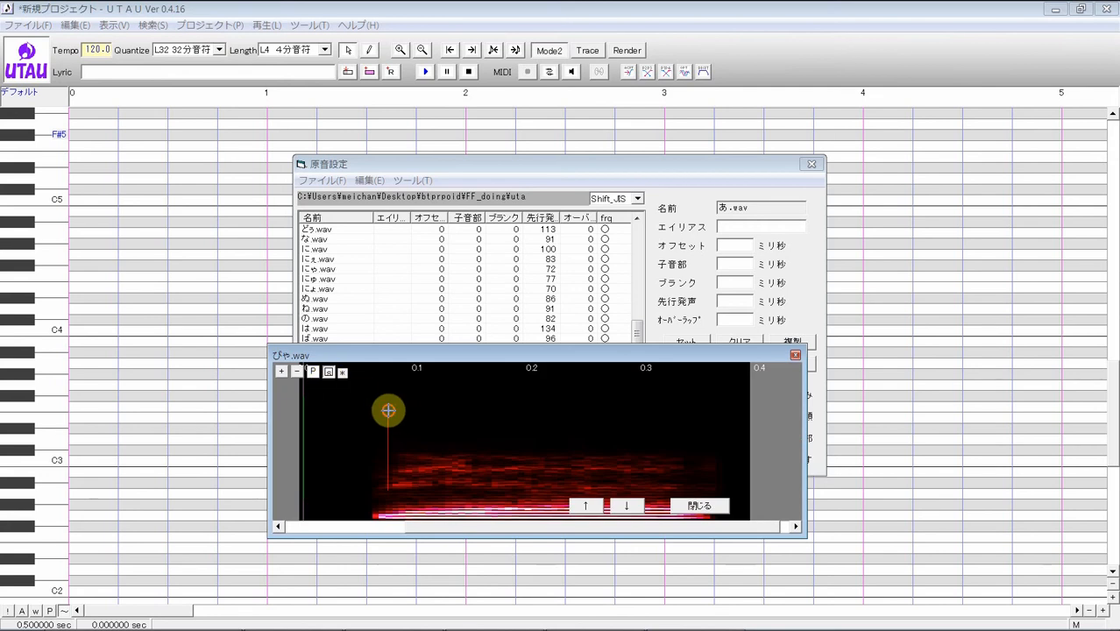
left_click_drag(388, 410, 398, 401)
Step: Set the preutterance of びゅ.wav at about 0.084 s, raising the spectrogram intensity to reveal the vowel onset
left_click(625, 507)
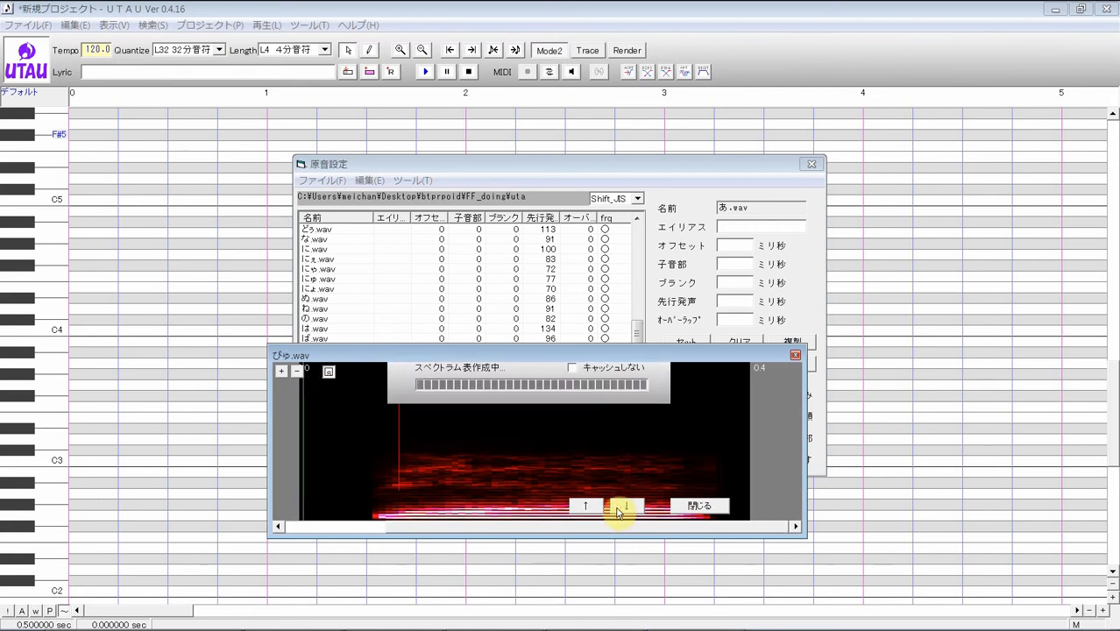
mouse_move(321, 428)
left_mouse_down()
mouse_move(370, 425)
mouse_move(429, 382)
mouse_move(425, 403)
left_mouse_up()
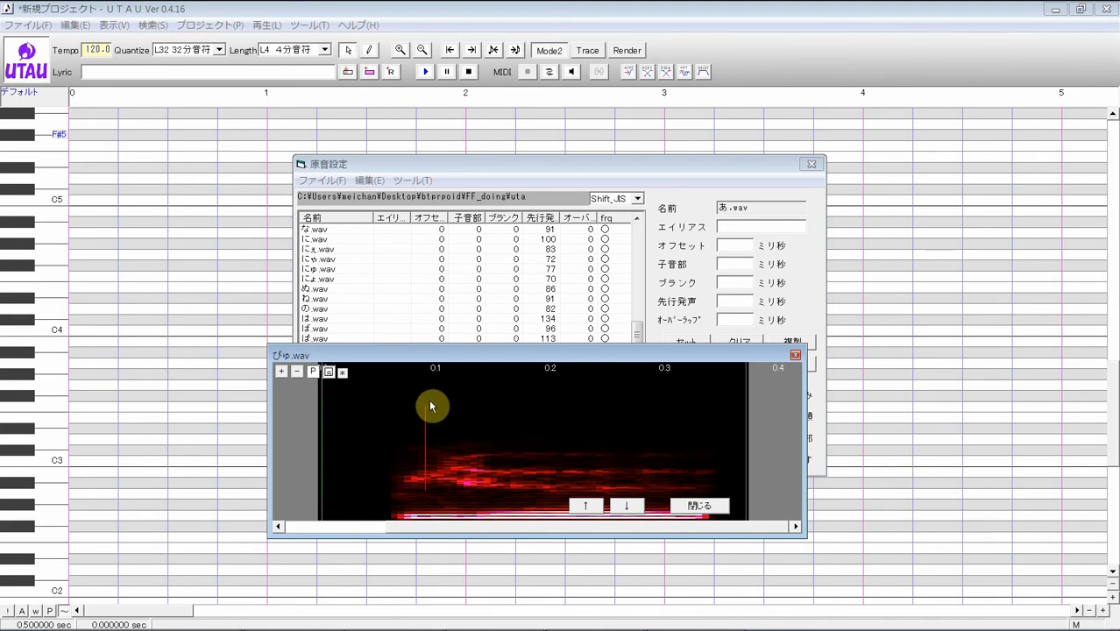
left_click(343, 375)
left_click(348, 387)
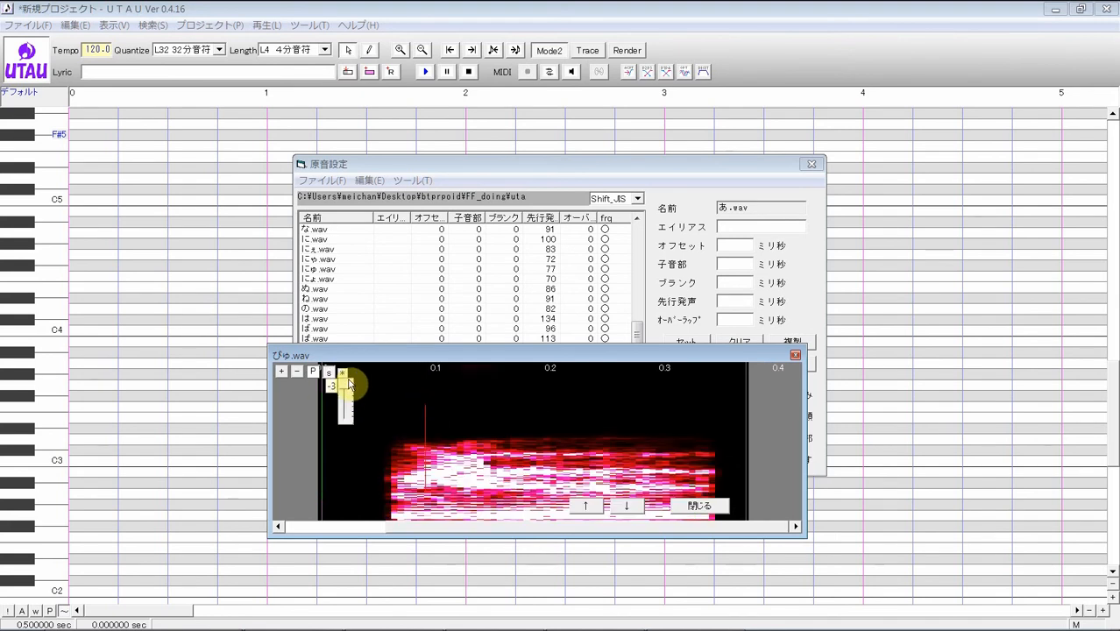
left_click_drag(425, 400, 417, 405)
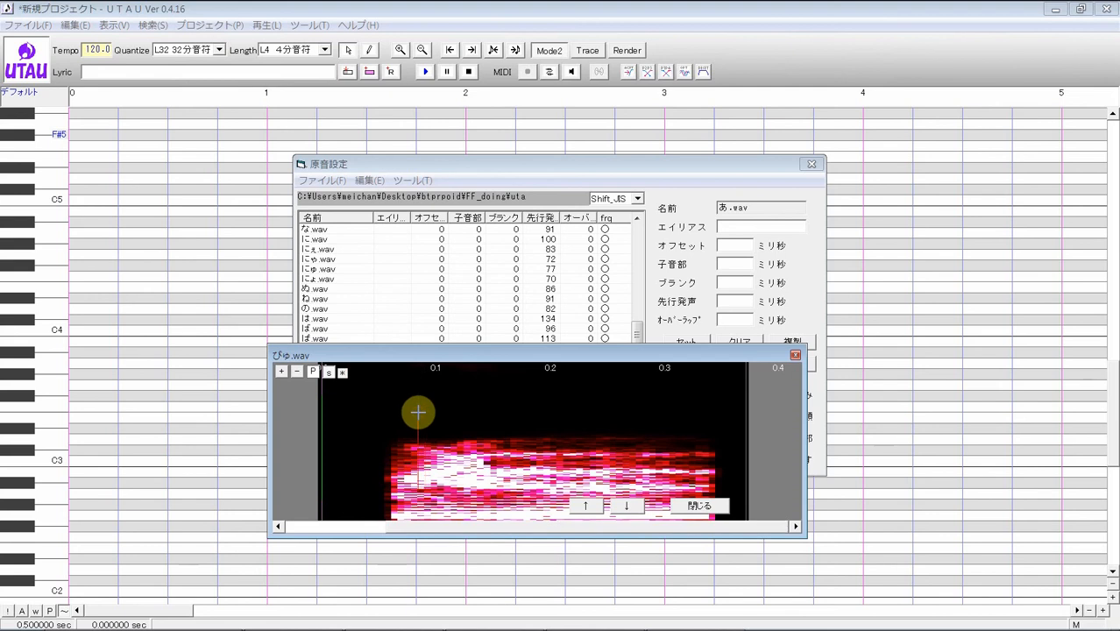
Step: Set the preutterance of びょ.wav at about 0.087 s, comparing its spectrogram with the waveform
left_click(626, 506)
left_click_drag(307, 430, 393, 378)
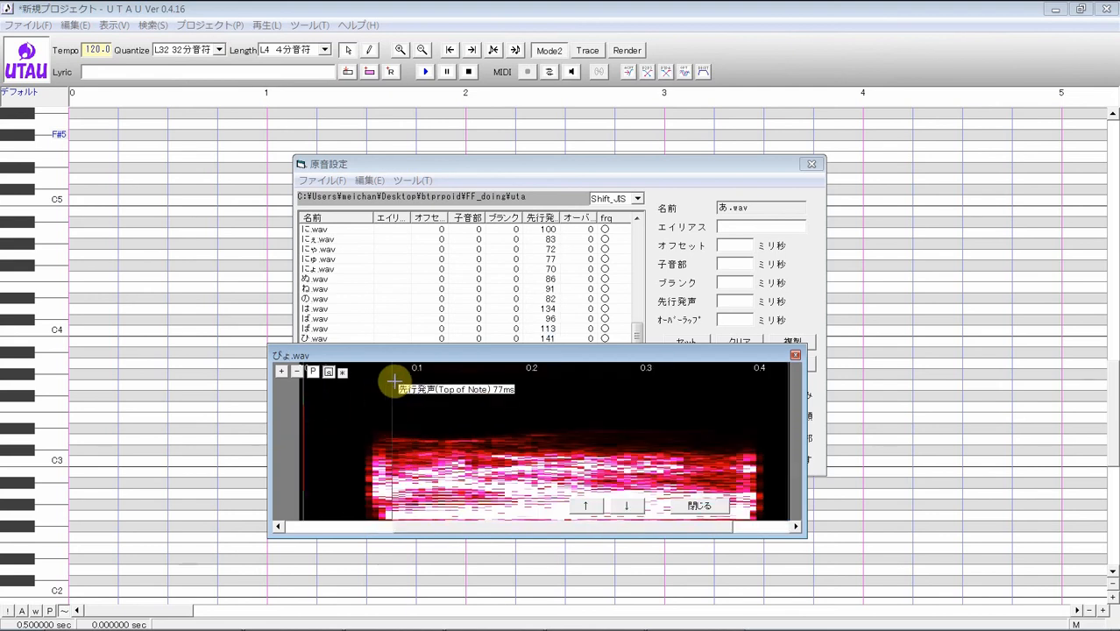
left_click(330, 372)
left_click(329, 371)
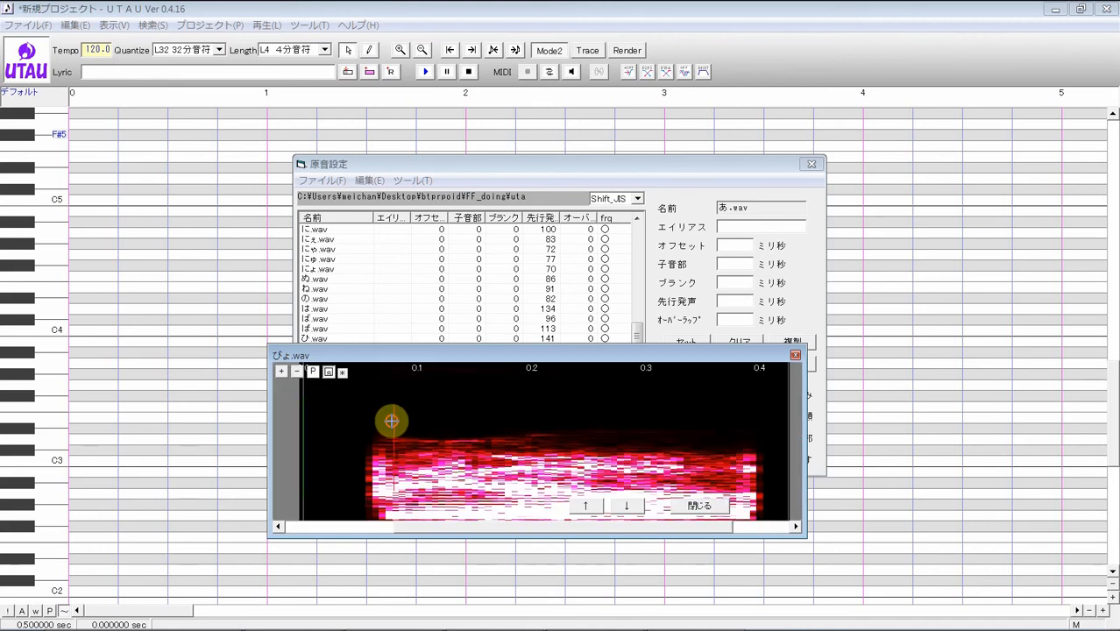
left_click_drag(392, 422, 402, 416)
Step: Place the preutterance of ぴ.wav at about 0.085 s in the spectrogram and compare it with the waveform
left_click(639, 513)
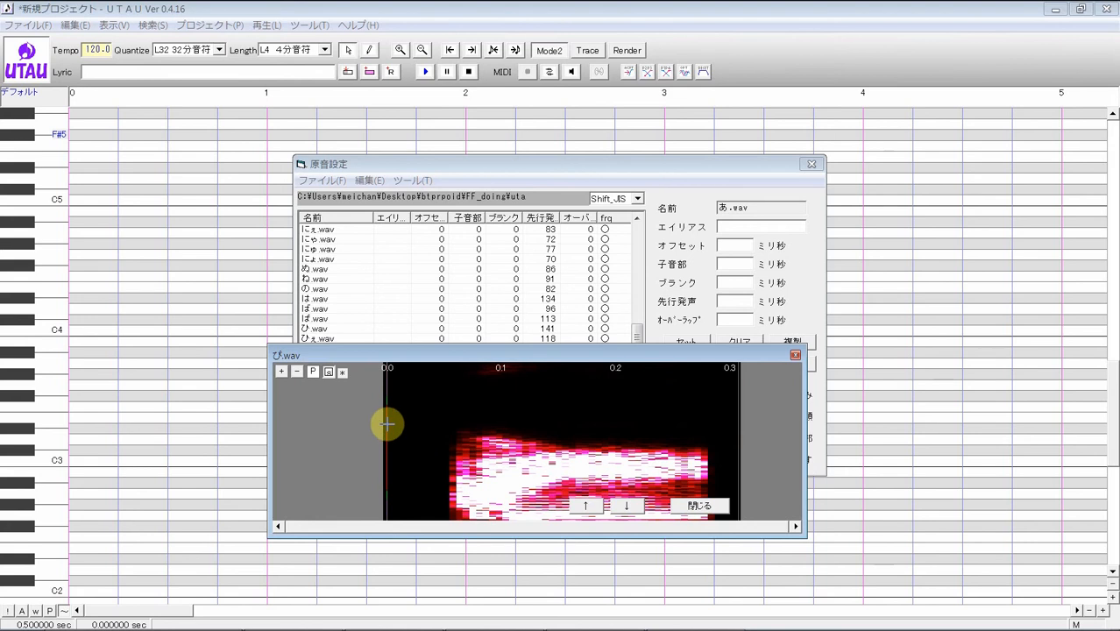
left_click_drag(388, 418, 484, 401)
left_click(333, 375)
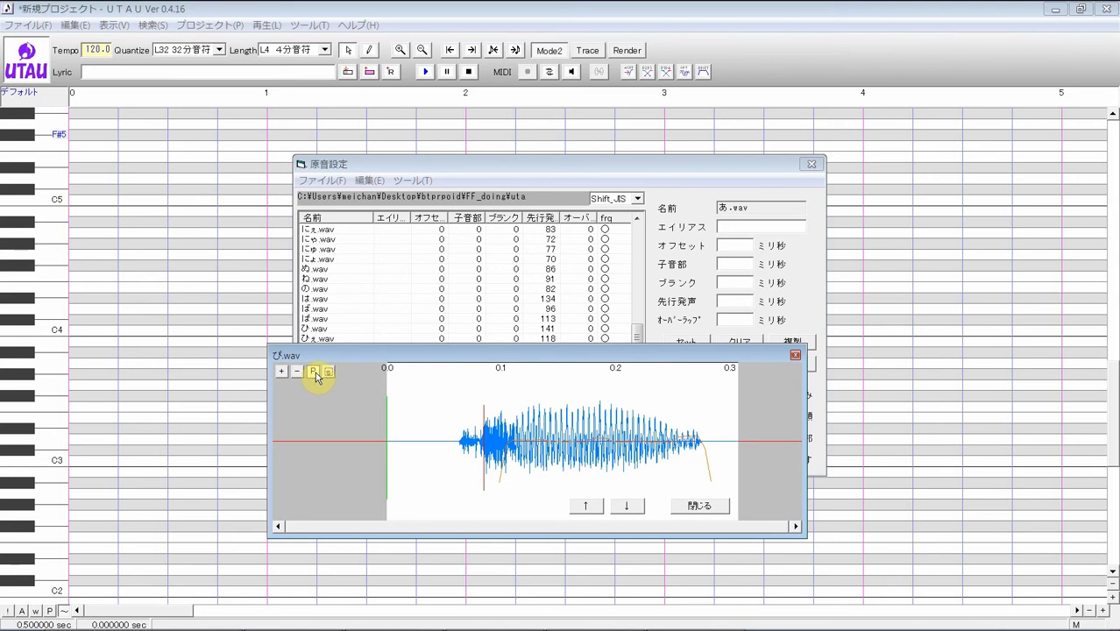
left_click(331, 373)
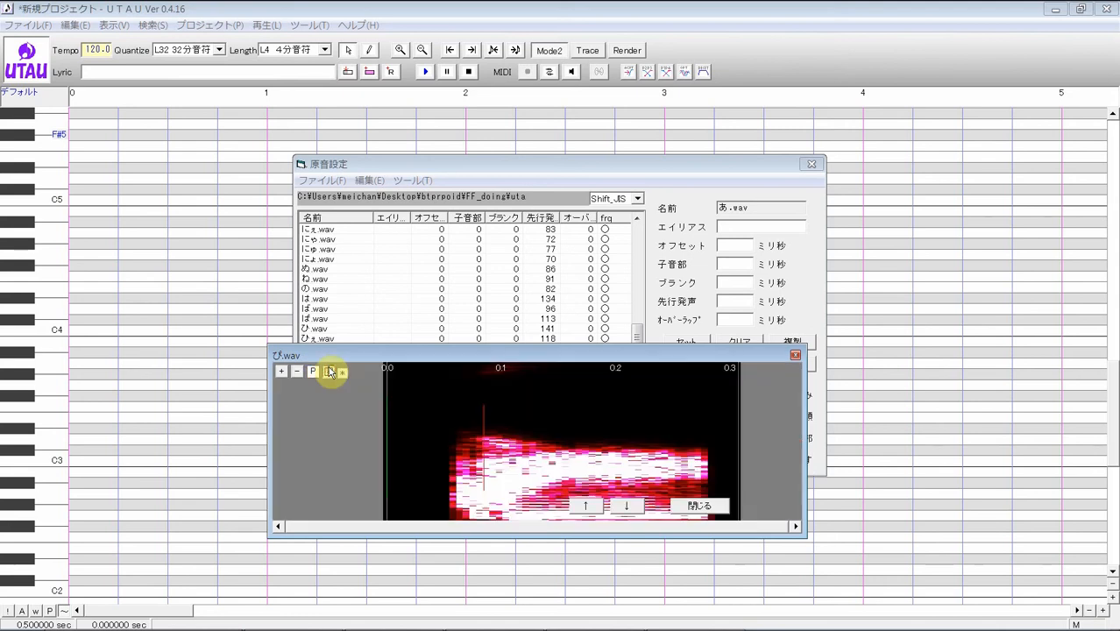
Step: Set the preutterance of ぴ.wav to about 119 ms and of ぴぇ.wav to about 115 ms in the spectrogram
left_click_drag(474, 408, 522, 408)
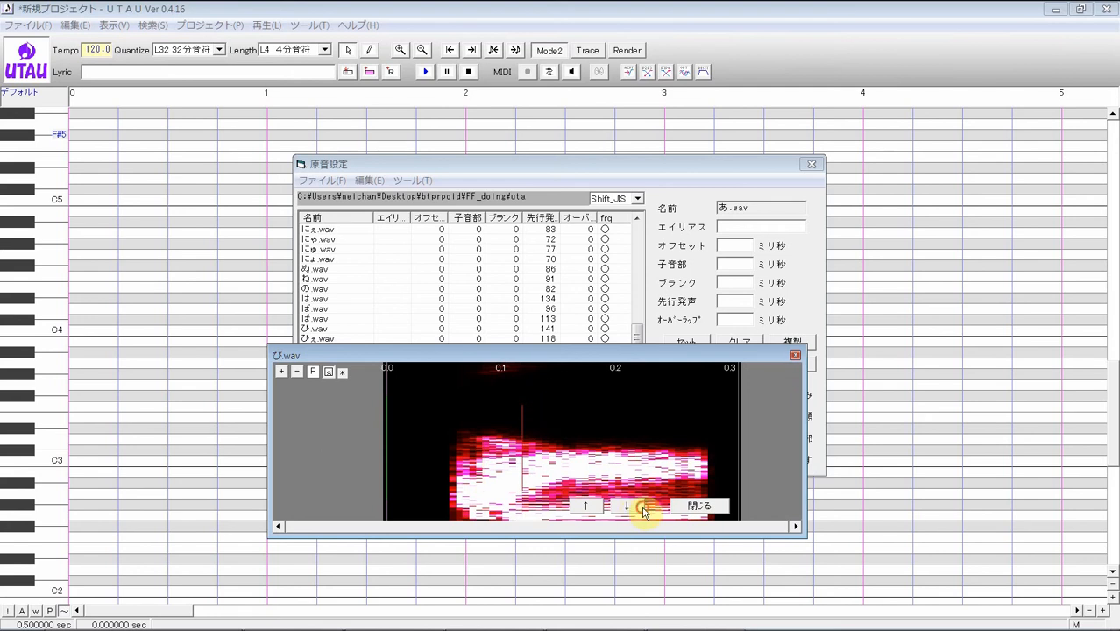
left_click(641, 509)
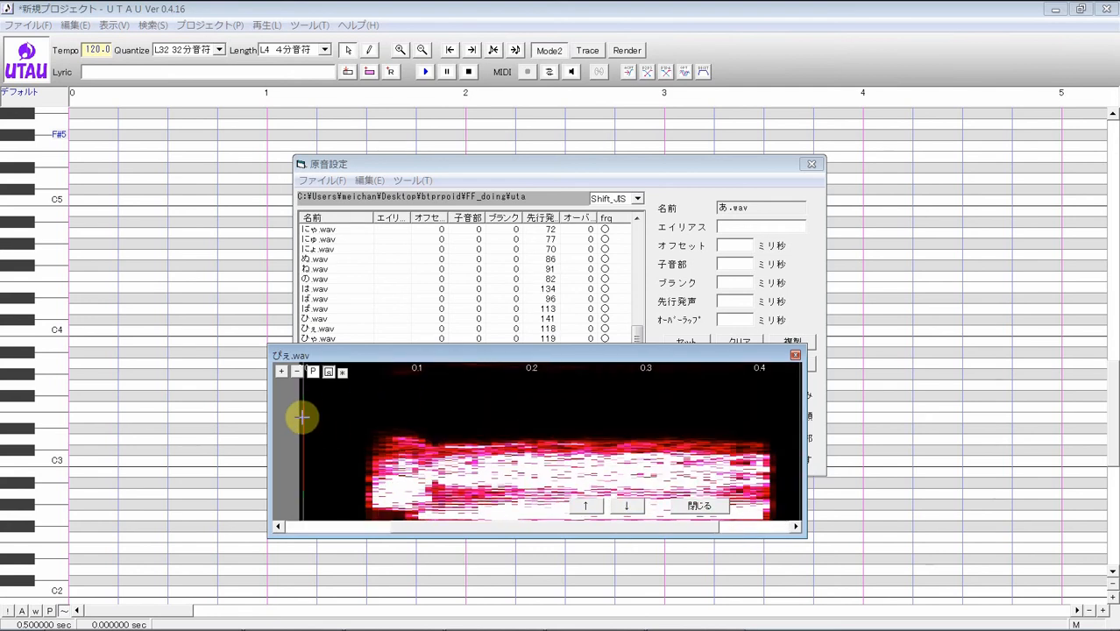
mouse_move(302, 417)
left_mouse_down()
mouse_move(412, 395)
mouse_move(433, 377)
left_mouse_up()
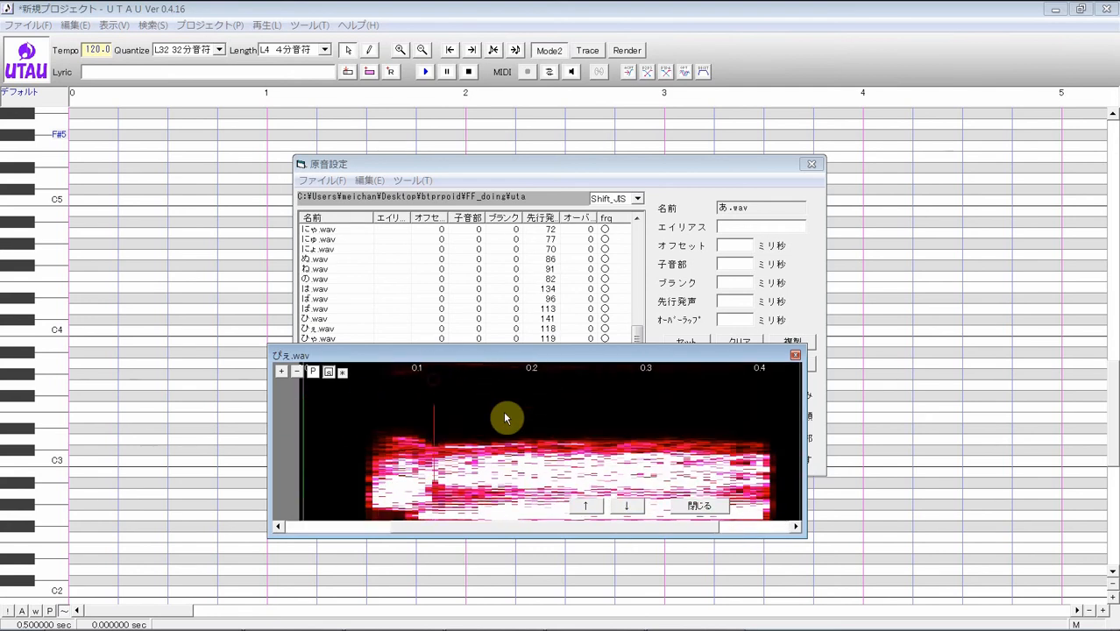
Step: Set the preutterance of ぴゃ.wav to about 108 ms and of ぴゅ.wav to about 116 ms in the spectrogram
left_click(621, 507)
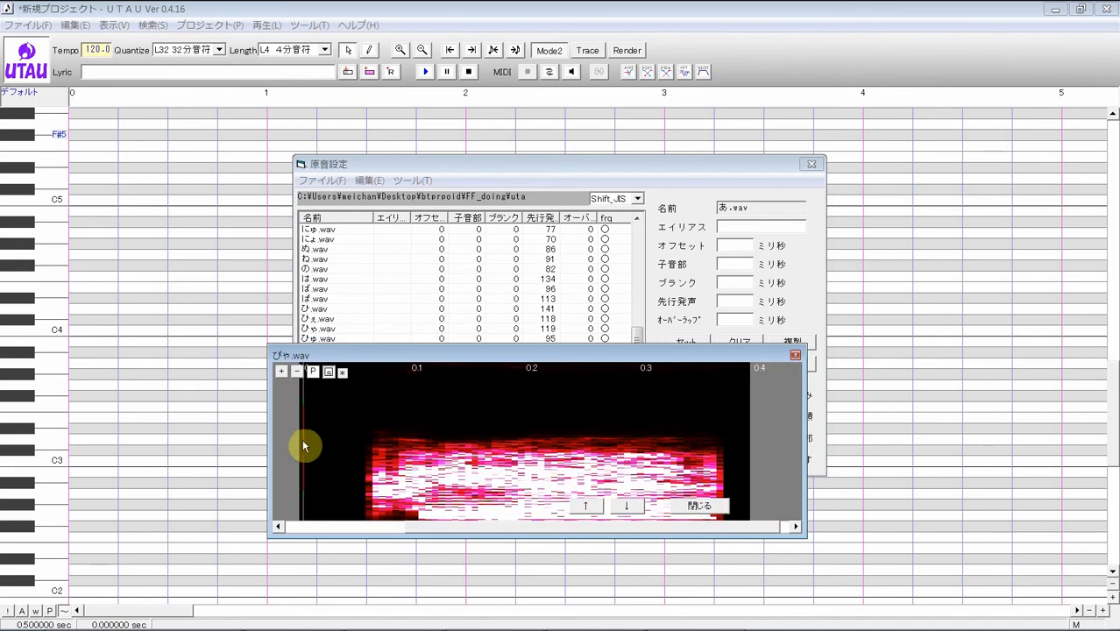
left_click_drag(303, 438, 428, 413)
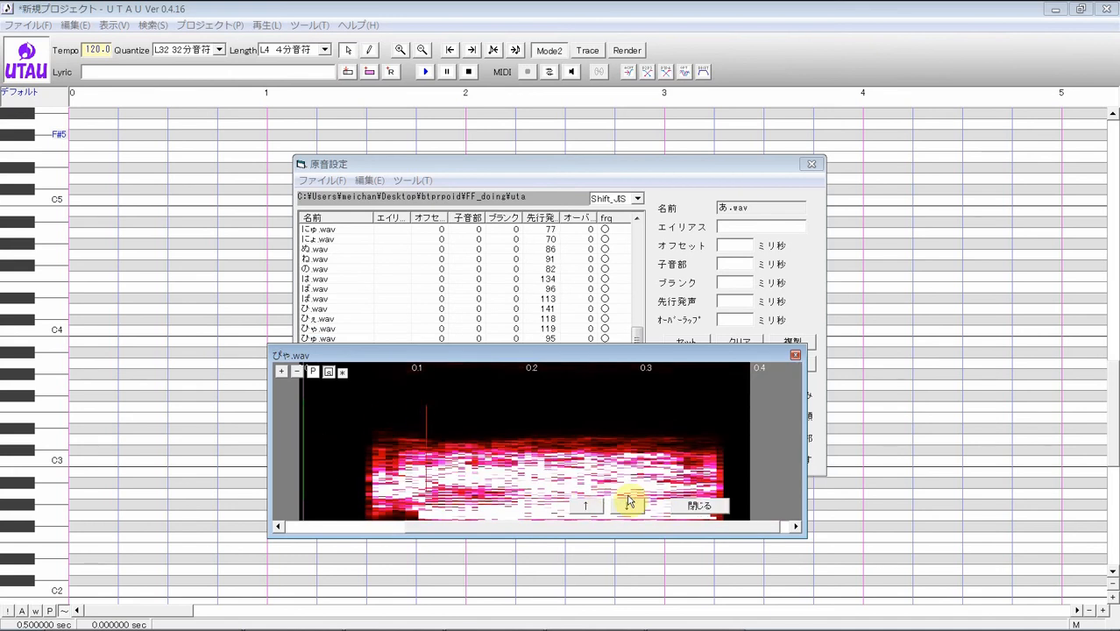
left_click(636, 508)
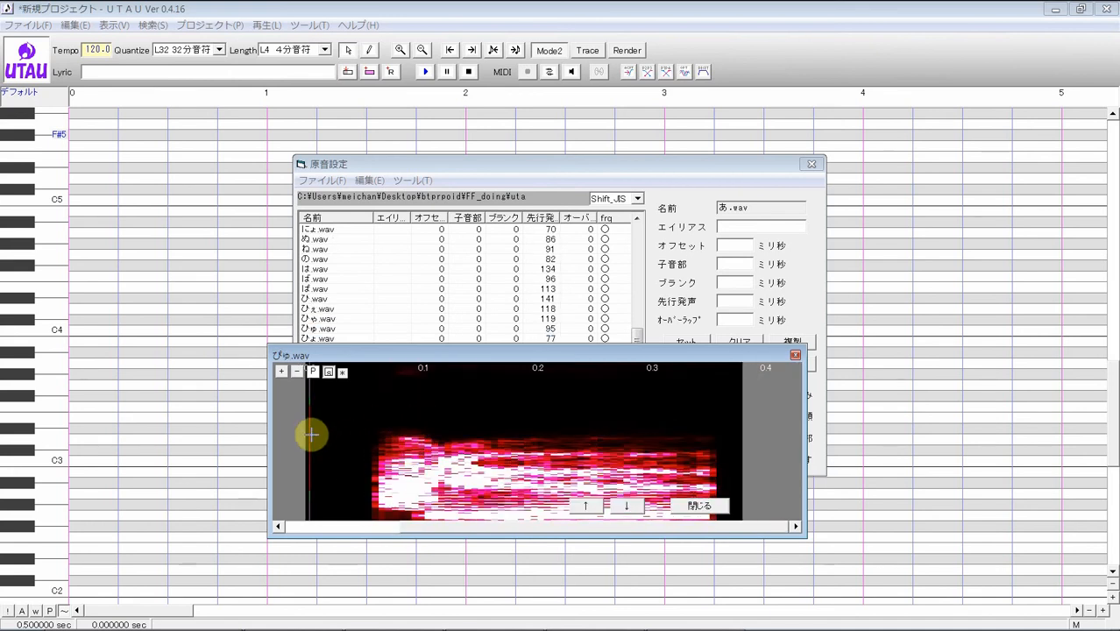
mouse_move(311, 427)
left_mouse_down()
mouse_move(483, 432)
mouse_move(443, 426)
left_mouse_up()
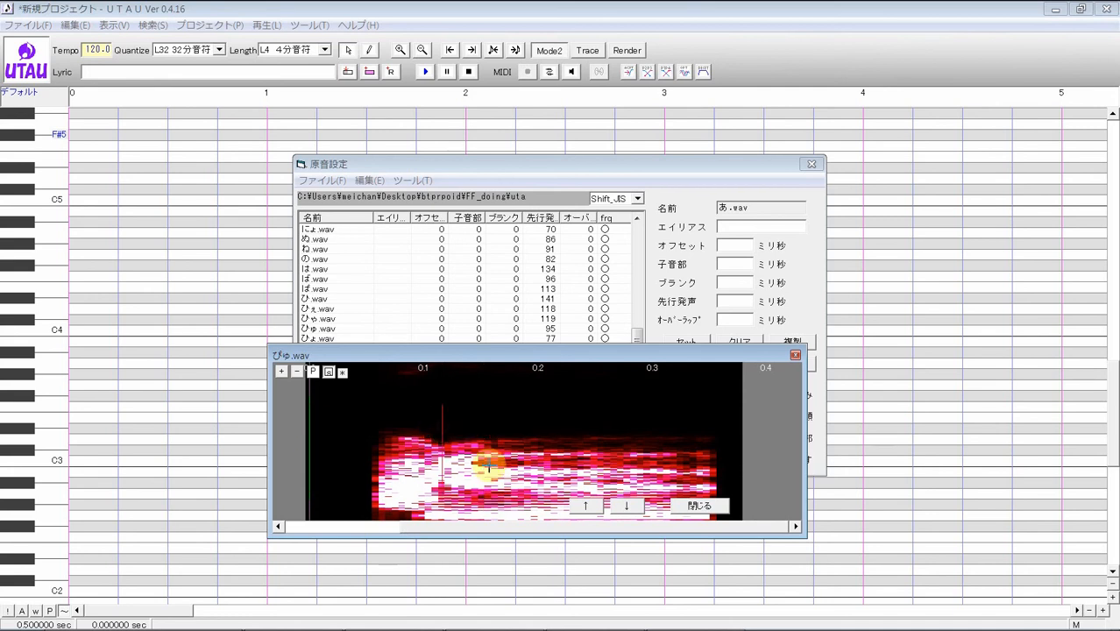
Step: Set the preutterance of ぴょ.wav to about 125 ms and of ふ.wav to about 154 ms in the spectrogram
left_click(633, 507)
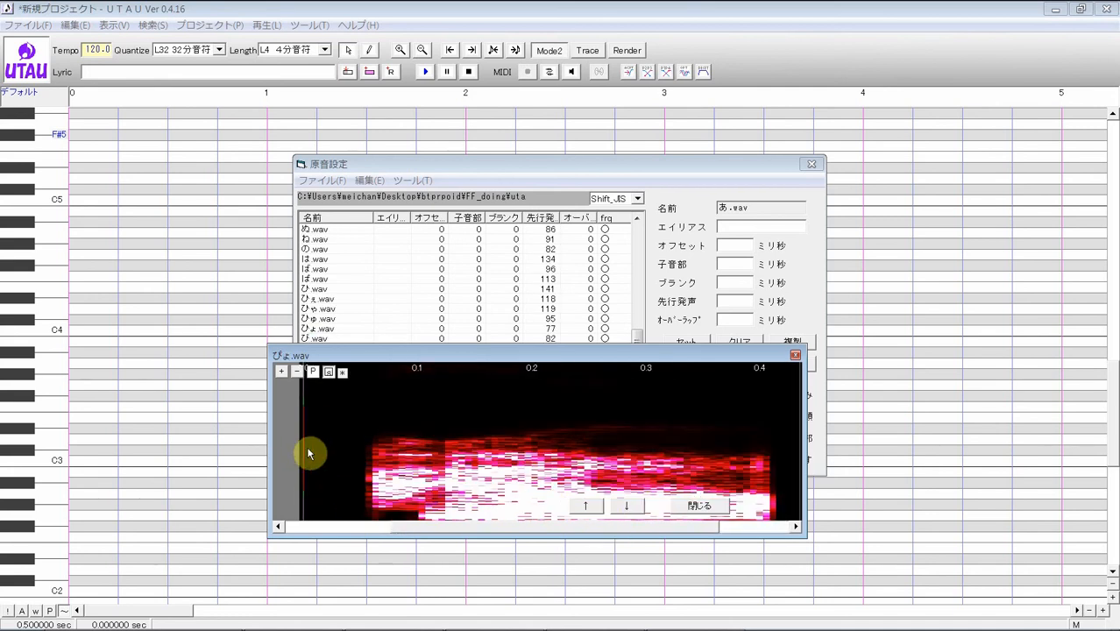
left_click_drag(308, 452, 445, 403)
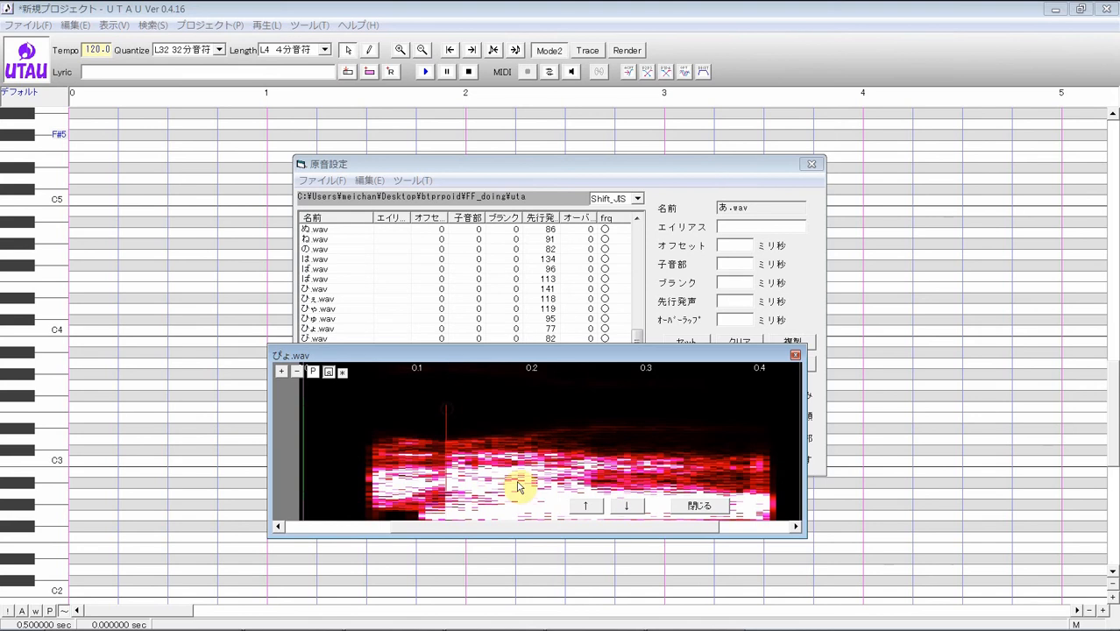
left_click(638, 507)
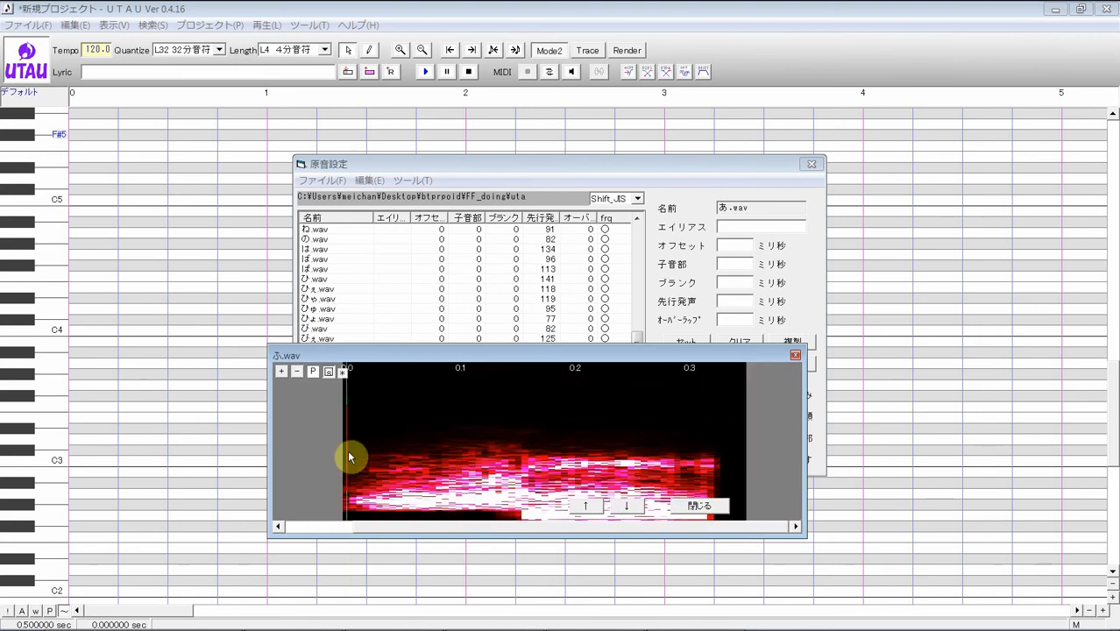
left_click_drag(346, 451, 523, 432)
Step: Set the preutterance of ふぃ.wav to about 150 ms and of ふぇ.wav to about 146 ms in the spectrogram
left_click(624, 507)
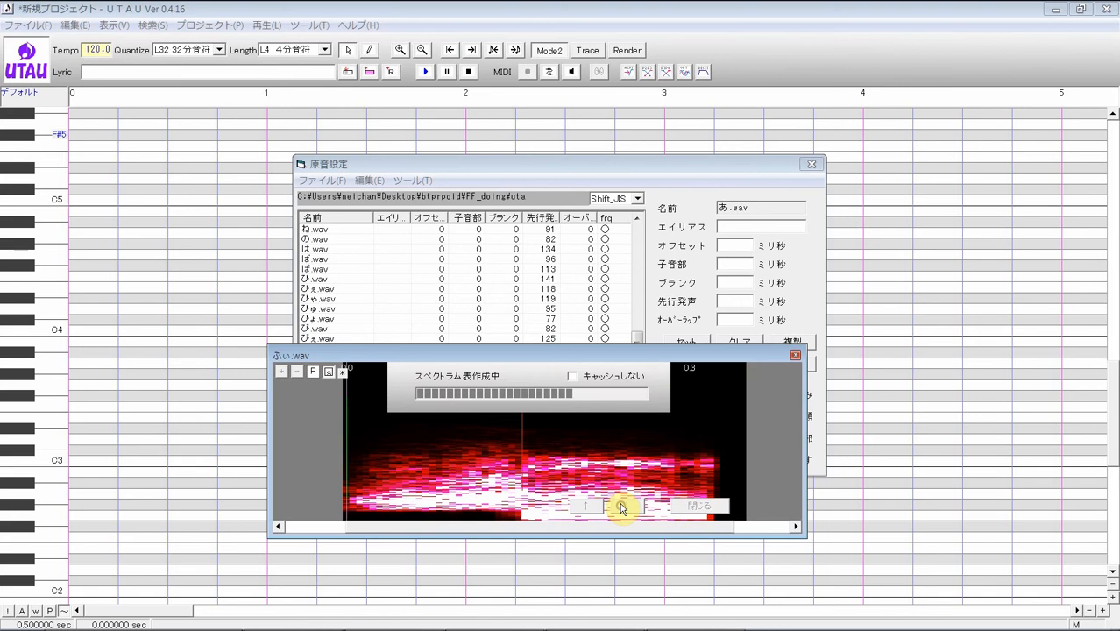
left_click_drag(308, 435, 480, 398)
left_click(631, 507)
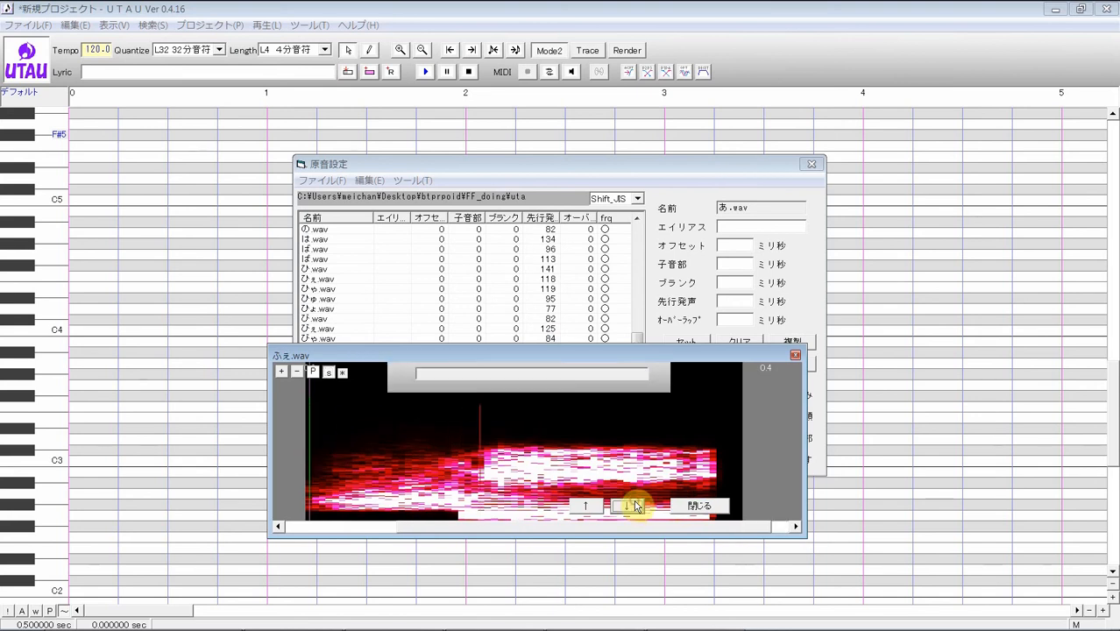
mouse_move(305, 438)
left_mouse_down()
mouse_move(414, 419)
mouse_move(380, 453)
mouse_move(582, 452)
mouse_move(482, 441)
mouse_move(472, 416)
left_mouse_up()
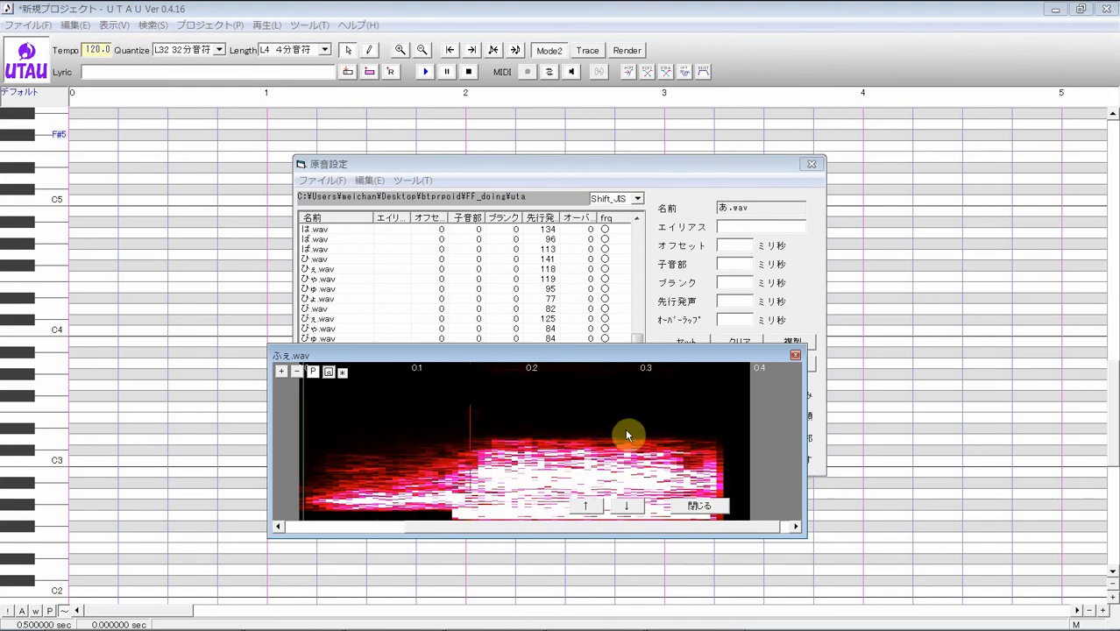
Step: Set the preutterance of ふぉ.wav to about 124 ms and of ふぁ.wav to about 113 ms in the spectrogram
left_click(627, 508)
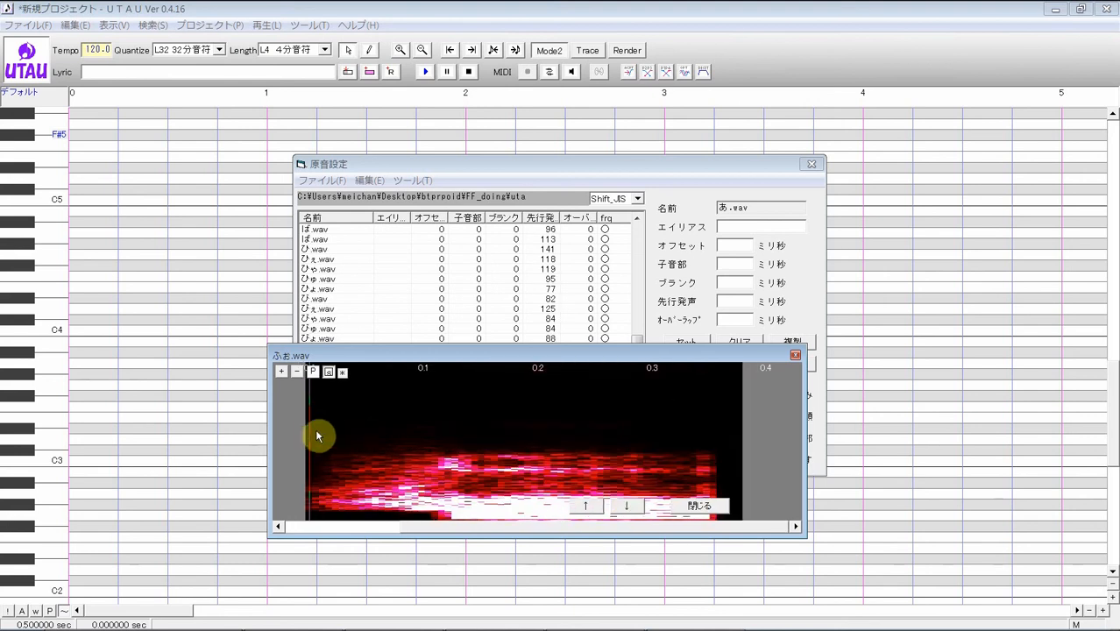
mouse_move(352, 425)
left_mouse_down()
mouse_move(467, 415)
mouse_move(451, 420)
left_mouse_up()
left_click(644, 508)
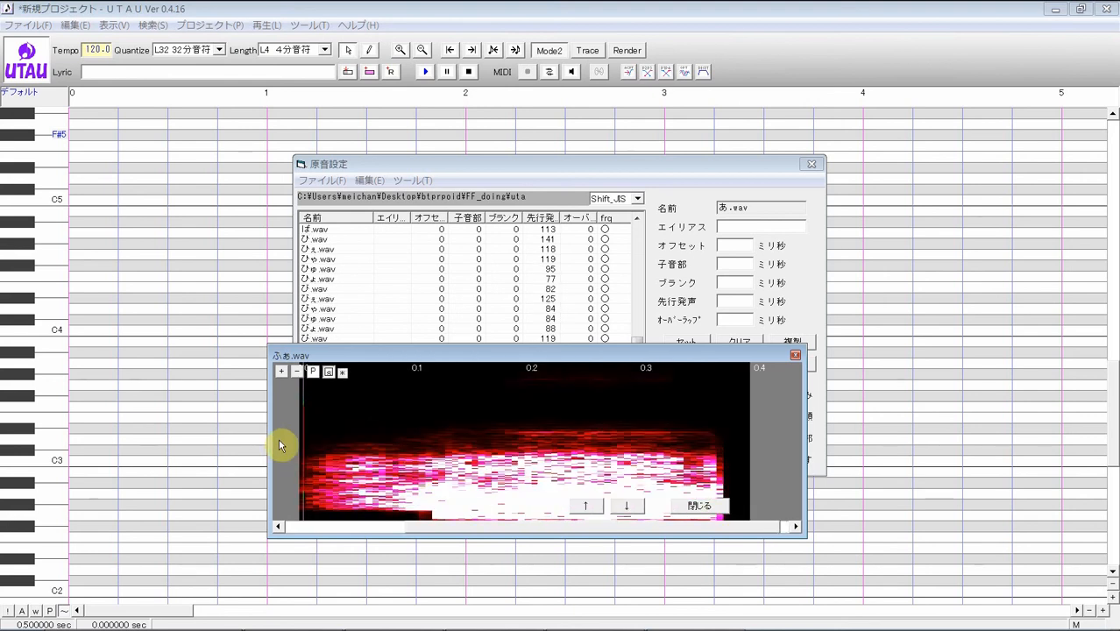
left_click_drag(301, 435, 429, 399)
Step: Set the preutterance of ぶ.wav to about 97 ms and of ぷ.wav to about 119 ms in the spectrogram
left_click(632, 509)
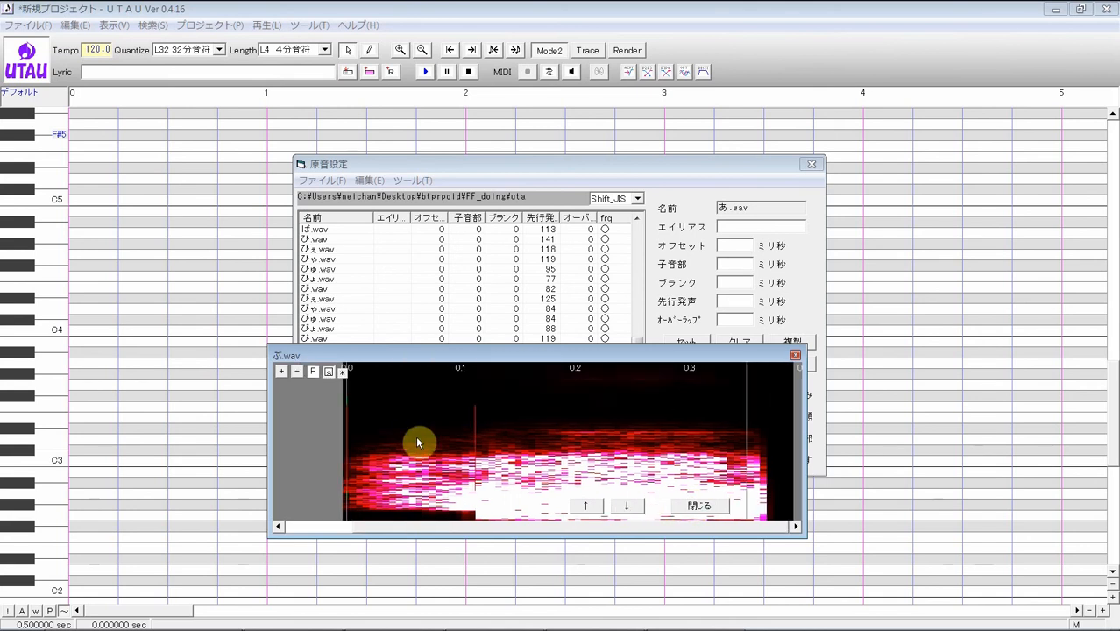
mouse_move(348, 436)
left_mouse_down()
mouse_move(458, 407)
mouse_move(457, 419)
left_mouse_up()
left_click(642, 508)
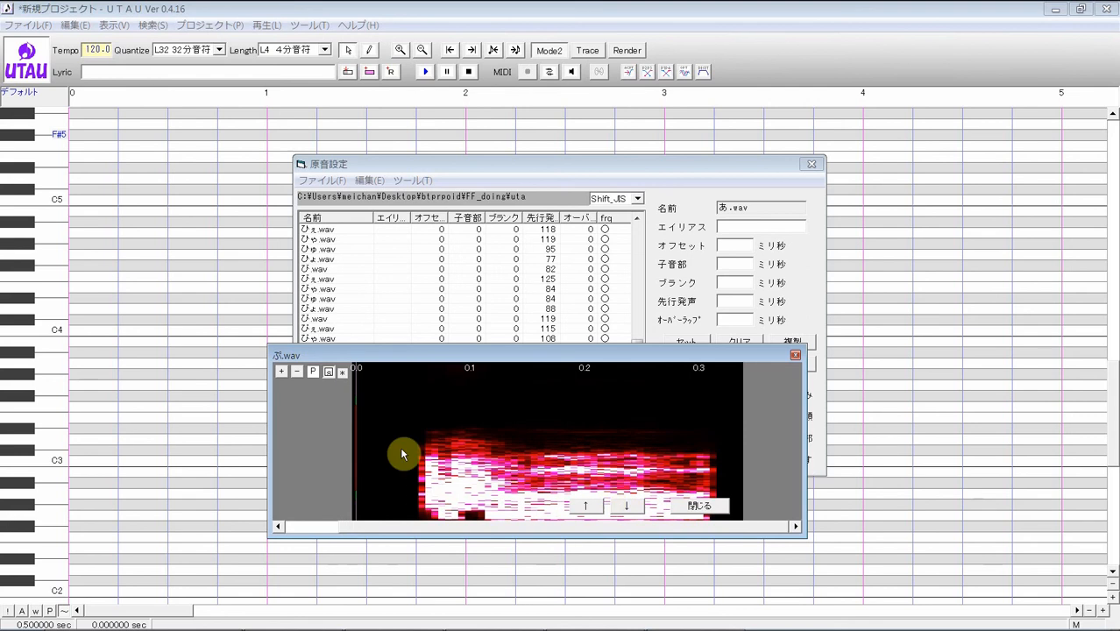
left_click_drag(355, 455, 489, 430)
Step: Set the preutterance of へ.wav to about 146 ms and of べ.wav to about 101 ms in the spectrogram
left_click(630, 507)
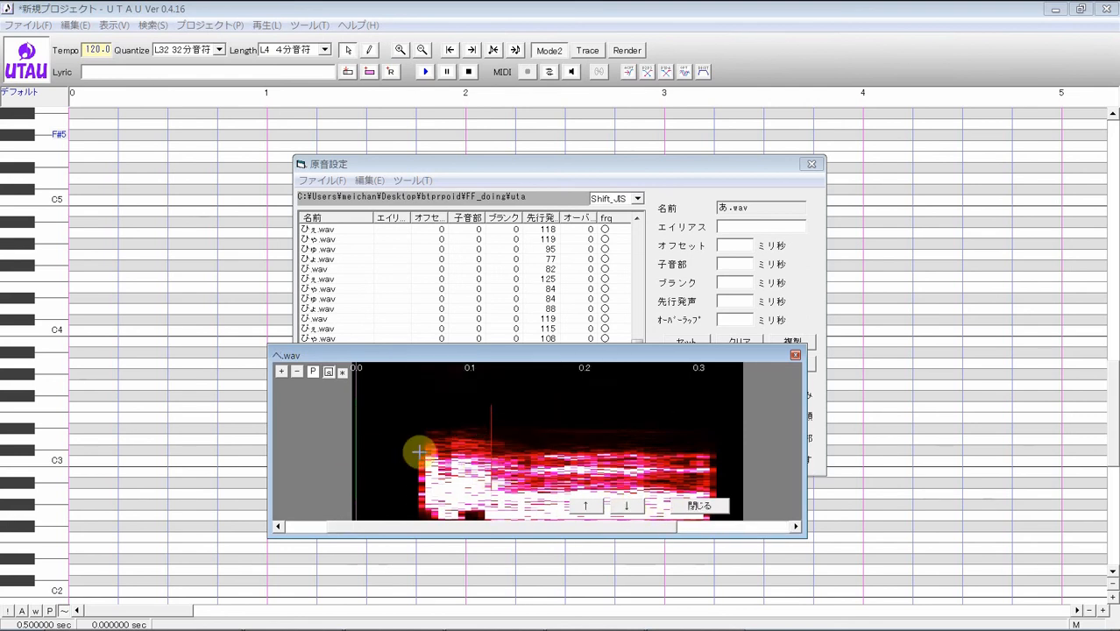
left_click_drag(317, 446, 471, 422)
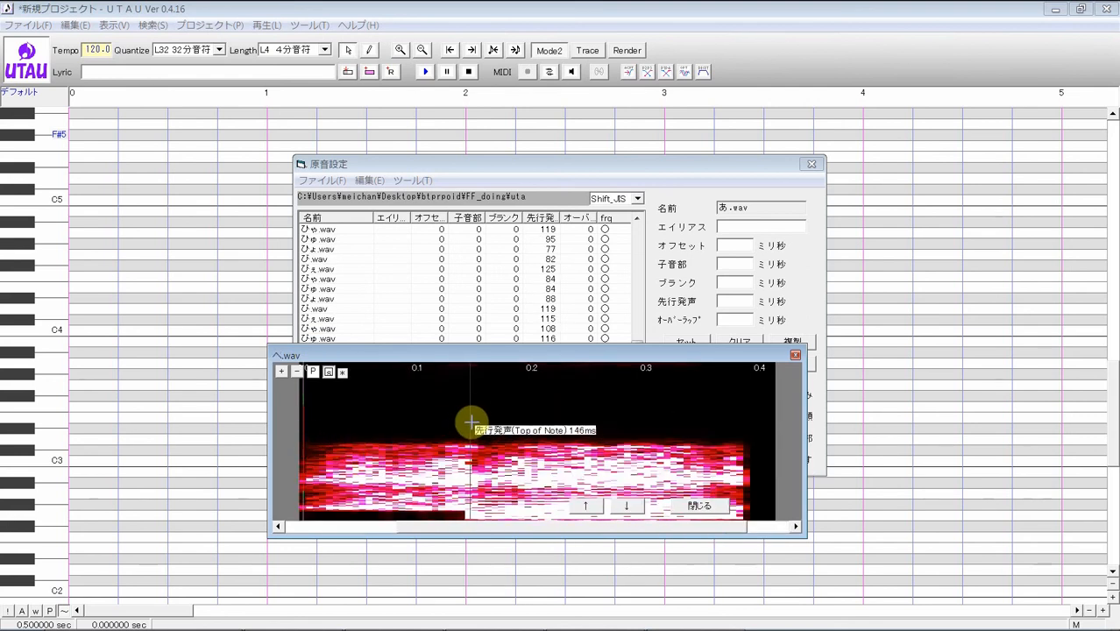
left_click(623, 507)
mouse_move(321, 421)
left_mouse_down()
mouse_move(455, 405)
mouse_move(437, 419)
left_mouse_up()
Step: Set the preutterance of ぺ.wav to about 98 ms and of ほ.wav to about 131 ms in the spectrogram
left_click(628, 509)
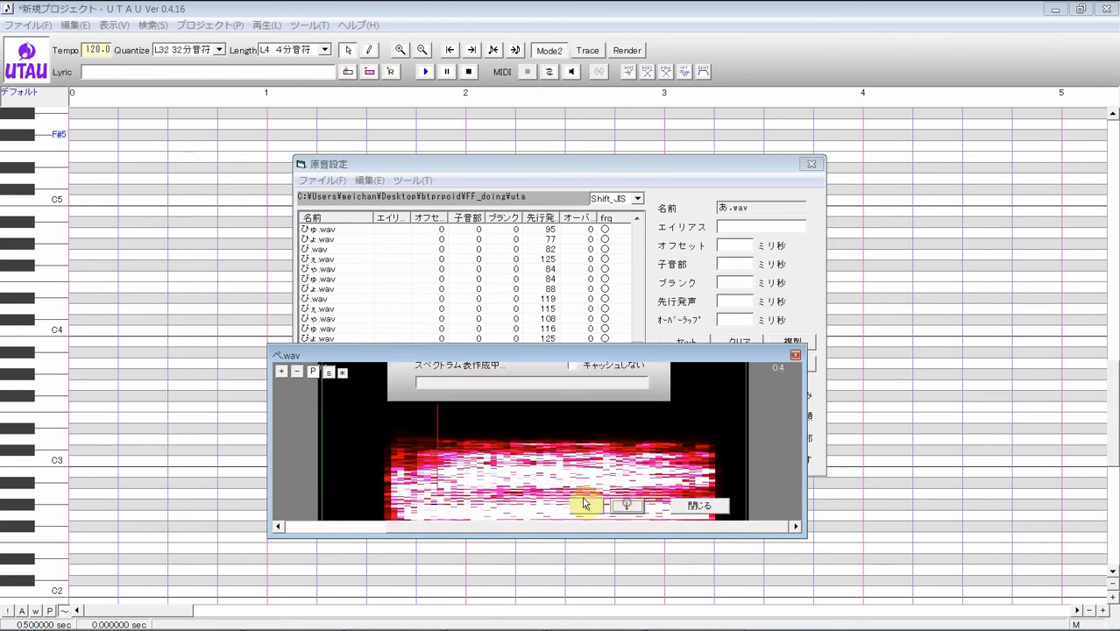
left_click_drag(320, 433, 433, 410)
left_click(620, 510)
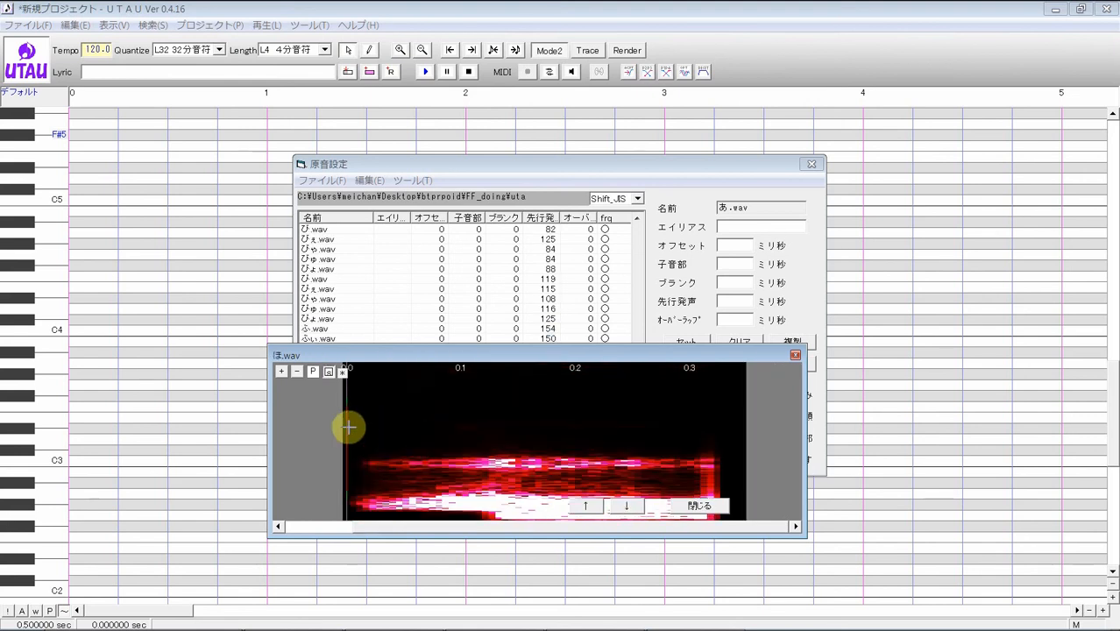
left_click_drag(343, 436, 497, 424)
Step: Set the preutterance of ぼ.wav to about 107 ms and of ぽ.wav to about 98 ms in the spectrogram
left_click(627, 506)
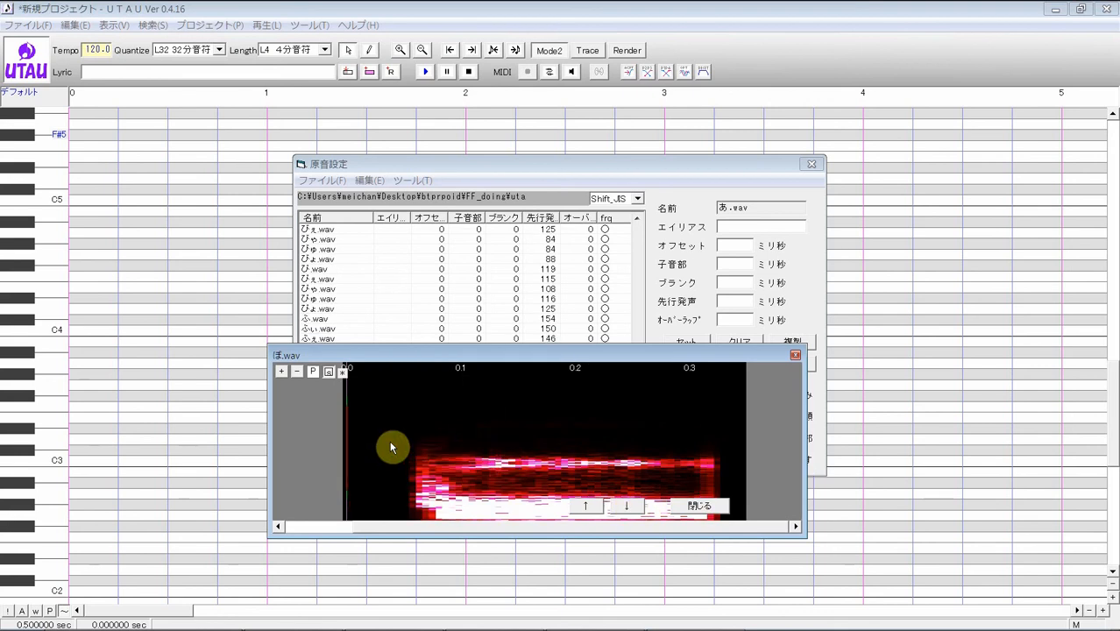
left_click_drag(346, 443, 469, 417)
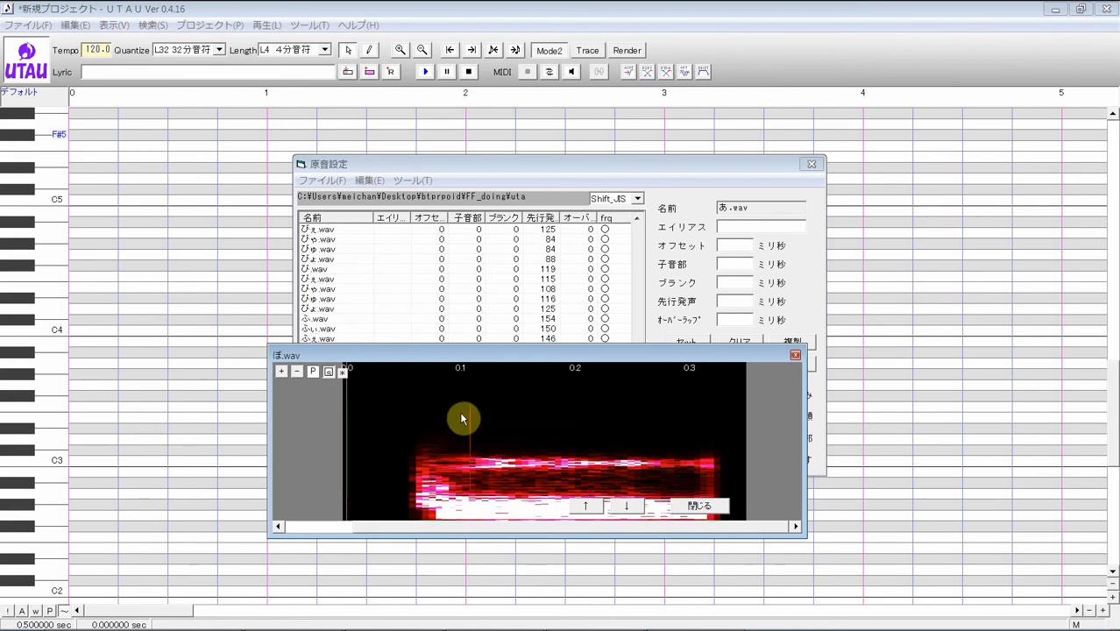
left_click(626, 505)
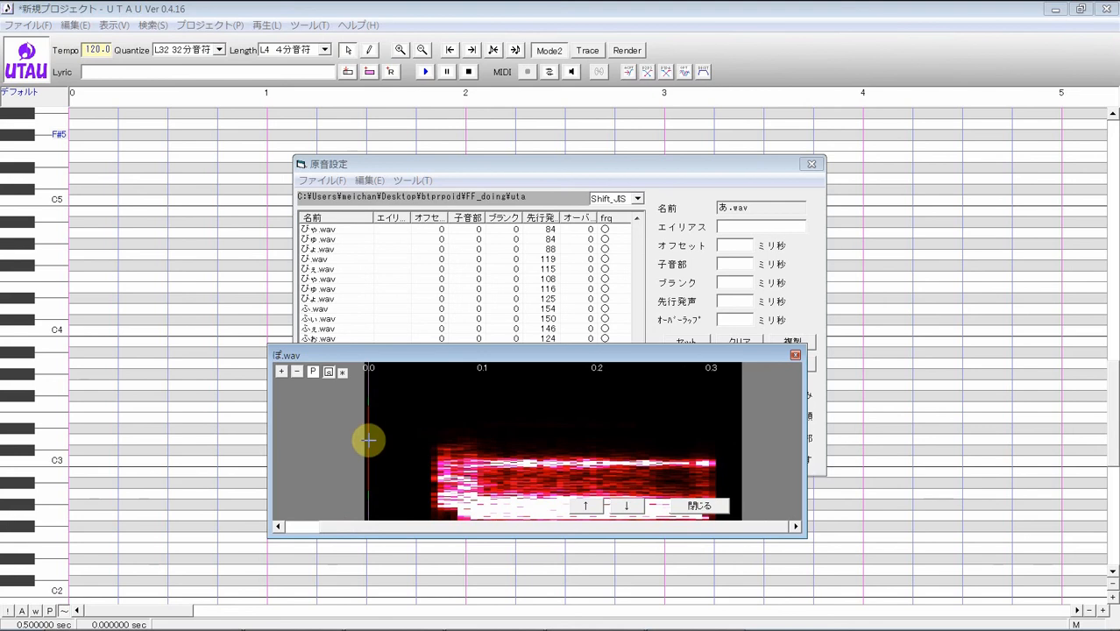
left_click_drag(368, 440, 480, 425)
Step: Set the preutterance of ま.wav to about 125 ms and of み.wav to about 58 ms in the spectrogram
left_click(616, 507)
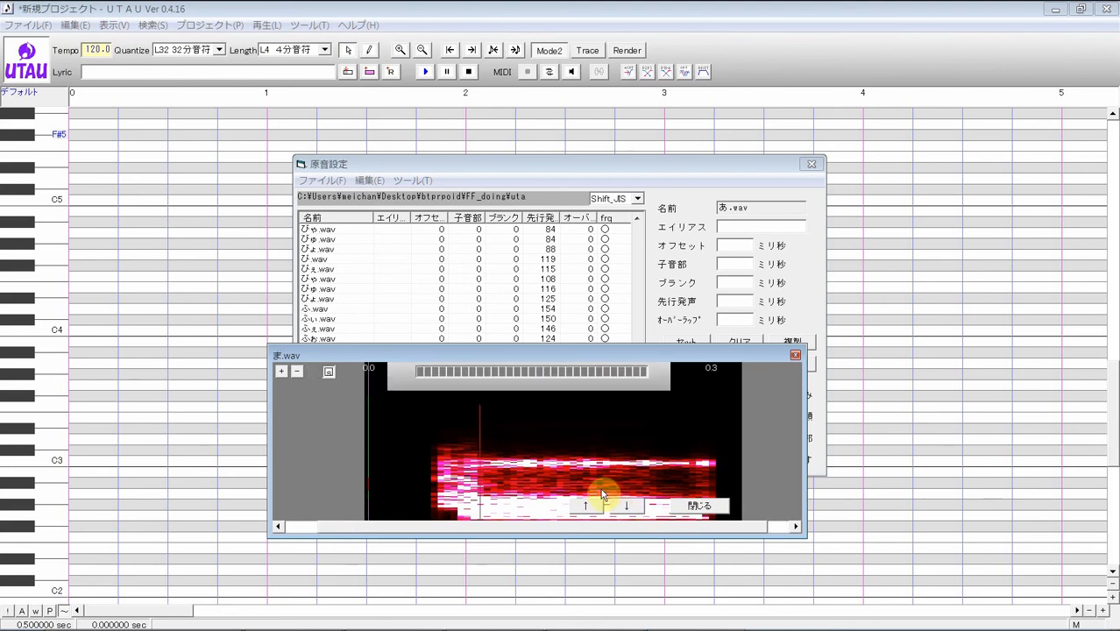
left_click_drag(358, 429, 500, 411)
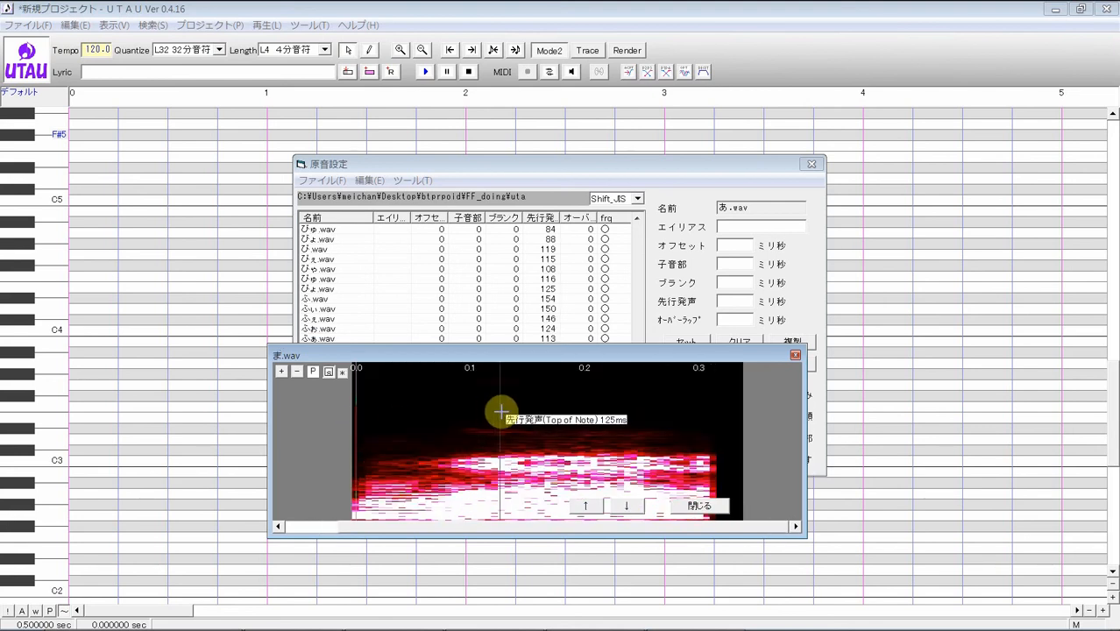
left_click(629, 508)
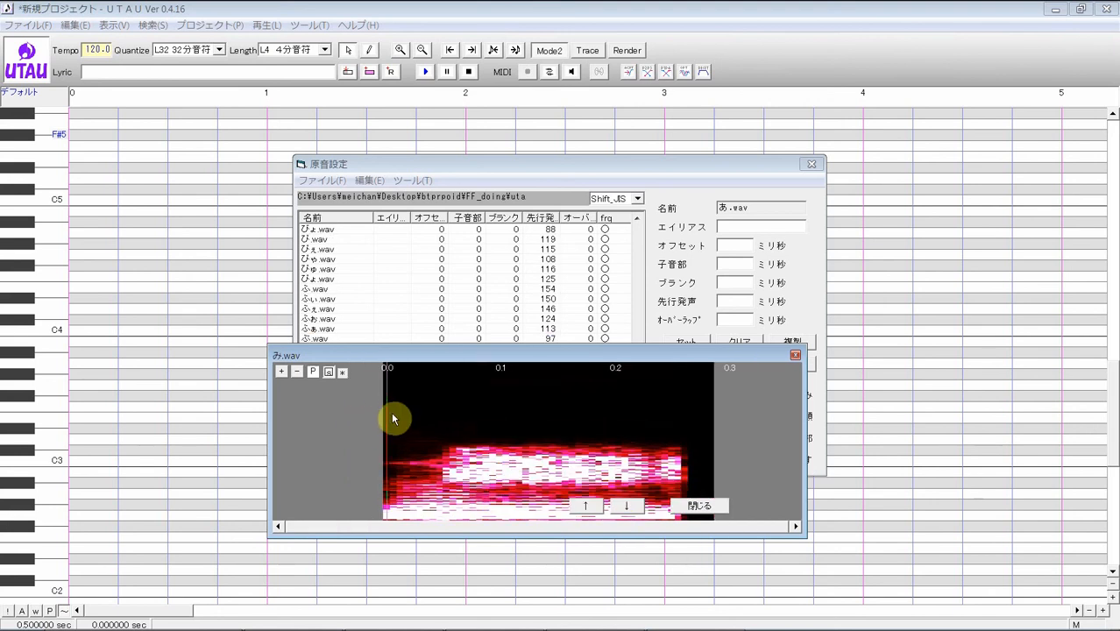
mouse_move(391, 418)
left_mouse_down()
mouse_move(389, 353)
mouse_move(454, 323)
left_mouse_up()
Step: Set the preutterance of みぇ.wav to about 79 ms and fine-tune that of みゃ.wav to about 76 ms in the spectrogram
left_click(633, 508)
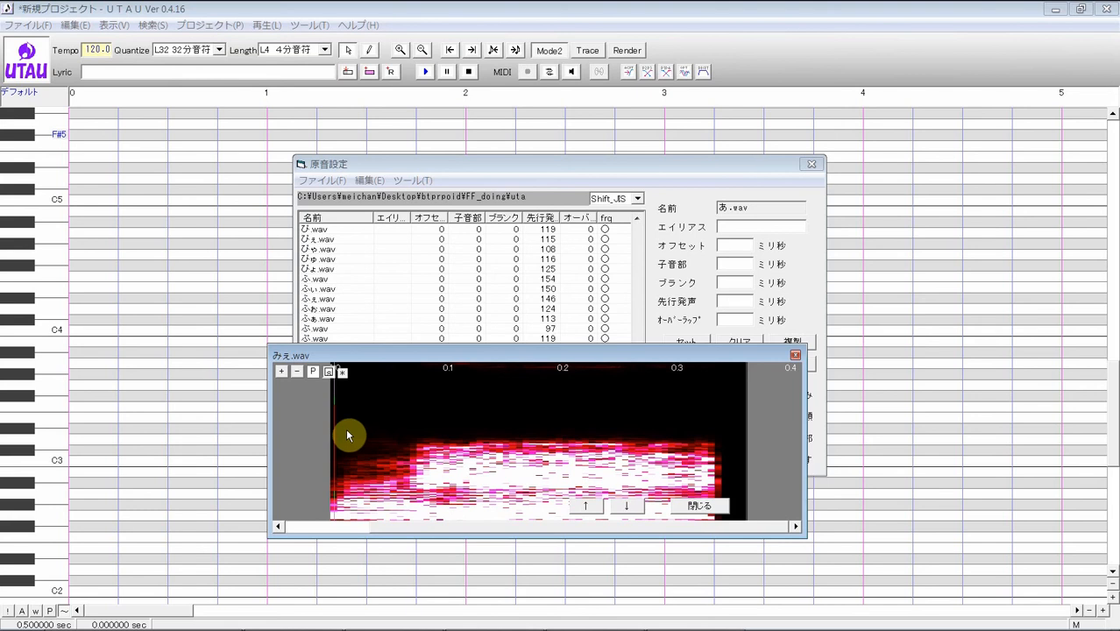
mouse_move(334, 434)
left_mouse_down()
mouse_move(418, 394)
mouse_move(424, 407)
left_mouse_up()
left_click(624, 506)
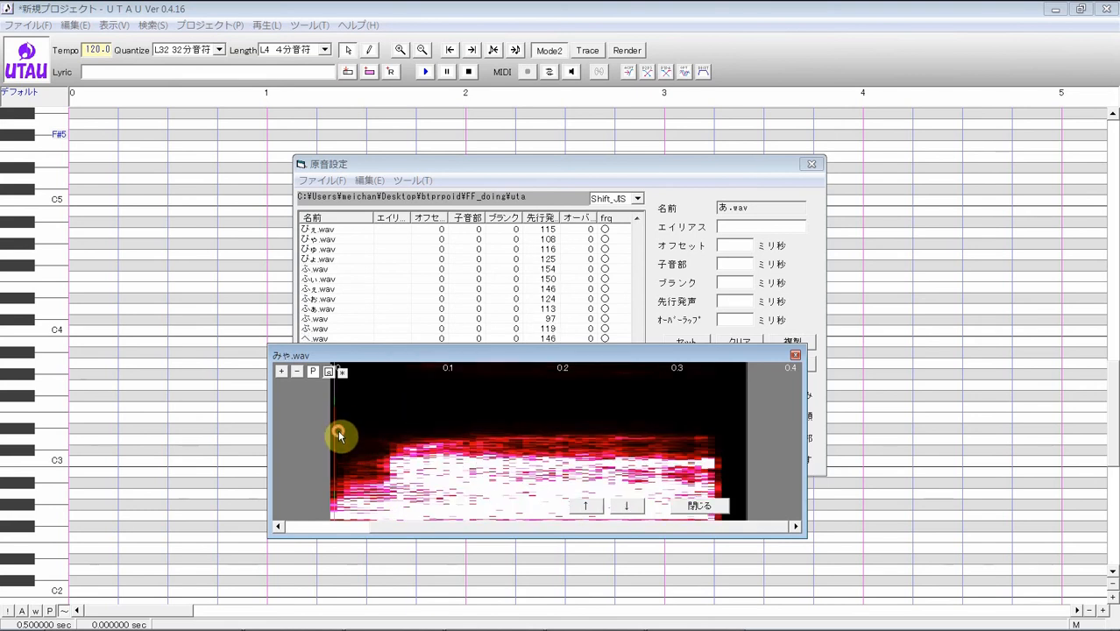
left_click_drag(328, 435, 422, 409)
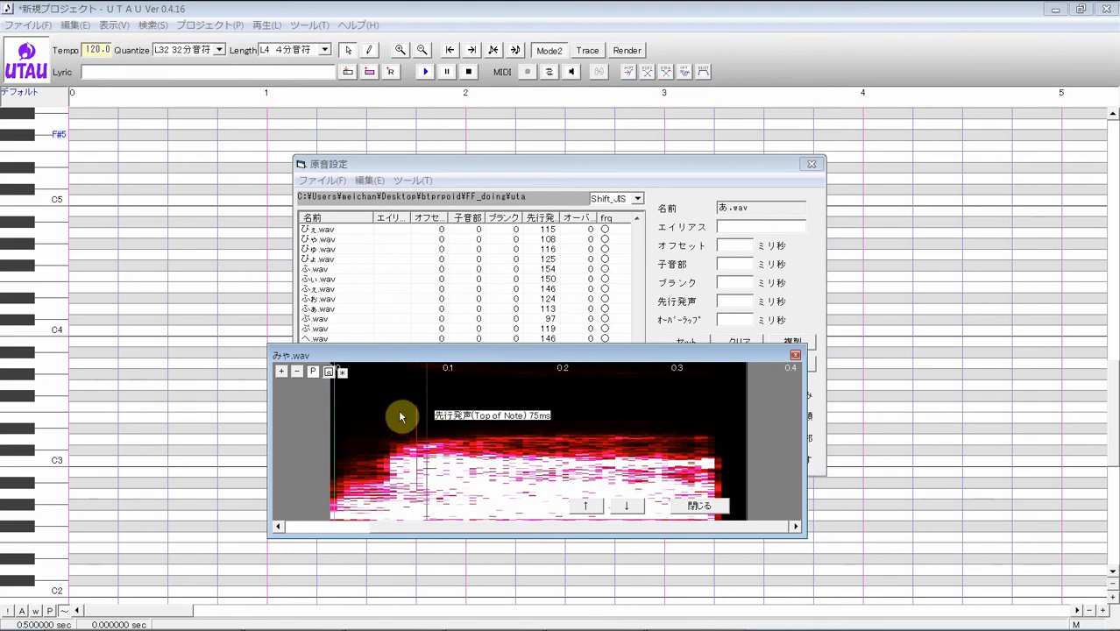
mouse_move(425, 420)
left_mouse_down()
mouse_move(443, 419)
mouse_move(420, 425)
mouse_move(434, 412)
mouse_move(421, 404)
left_mouse_up()
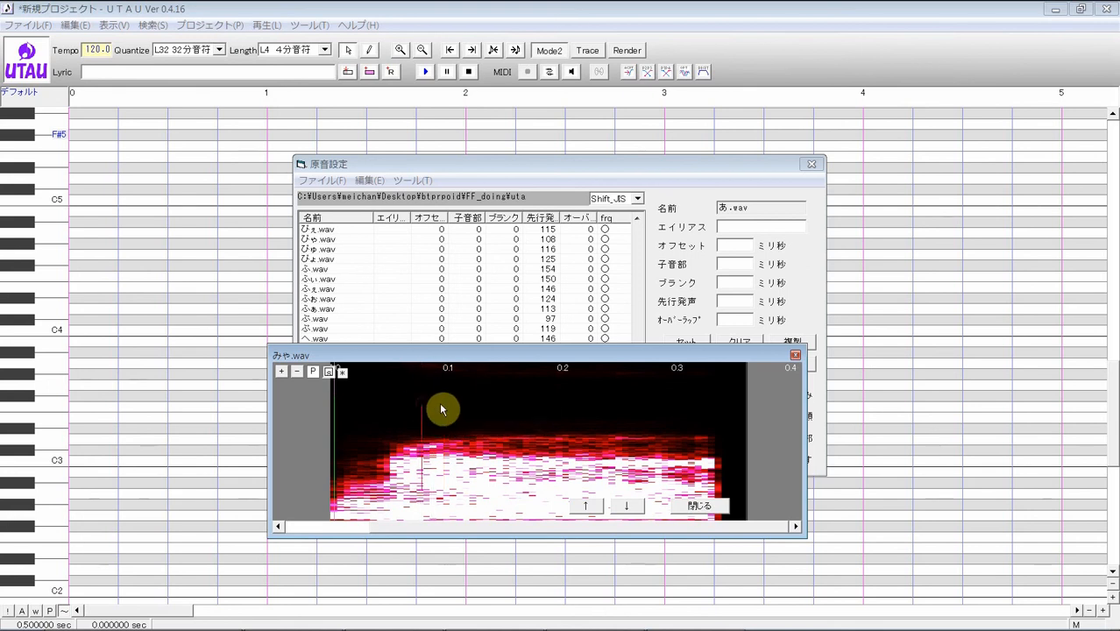
Step: Set the preutterance of みゅ.wav to about 72 ms and of みょ.wav to about 65 ms, checking みょ.wav against its waveform
left_click(636, 509)
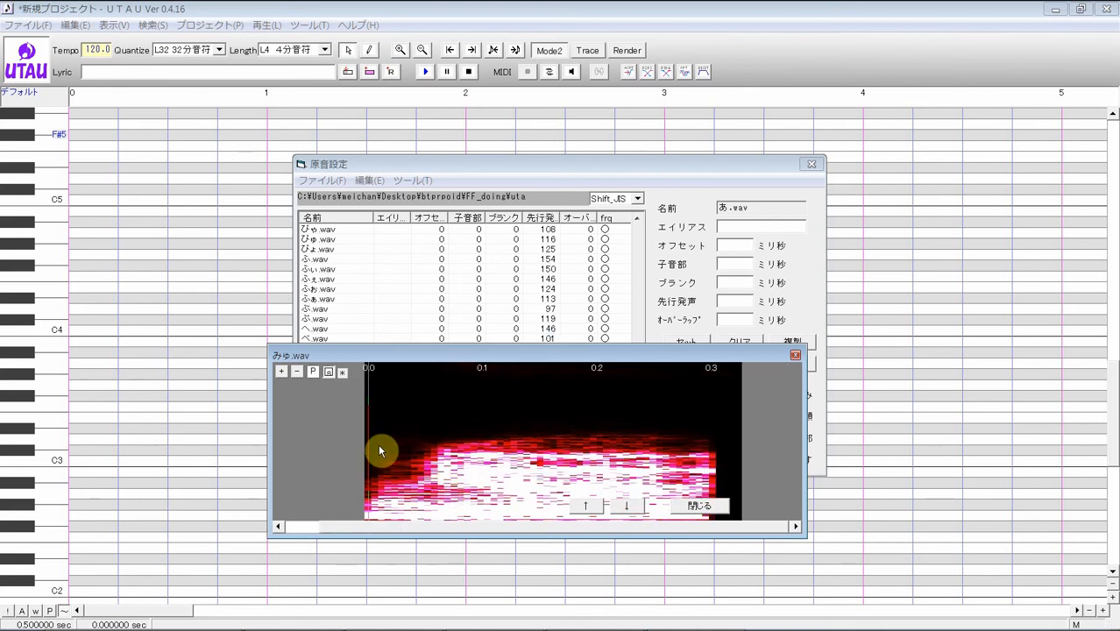
mouse_move(368, 451)
left_mouse_down()
mouse_move(475, 407)
mouse_move(451, 422)
left_mouse_up()
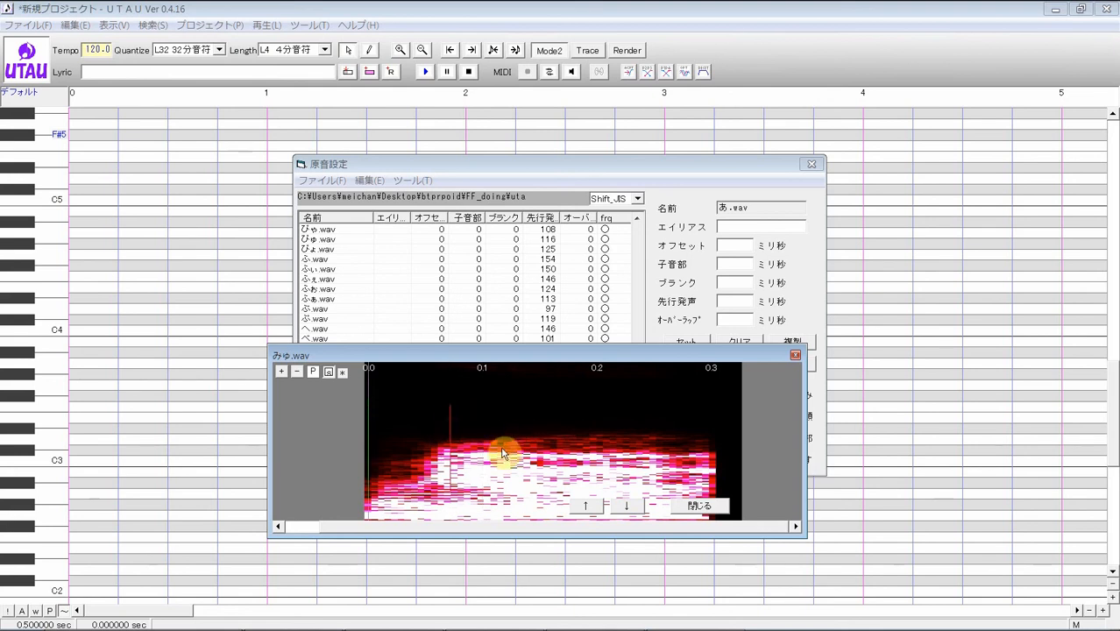
left_click(620, 506)
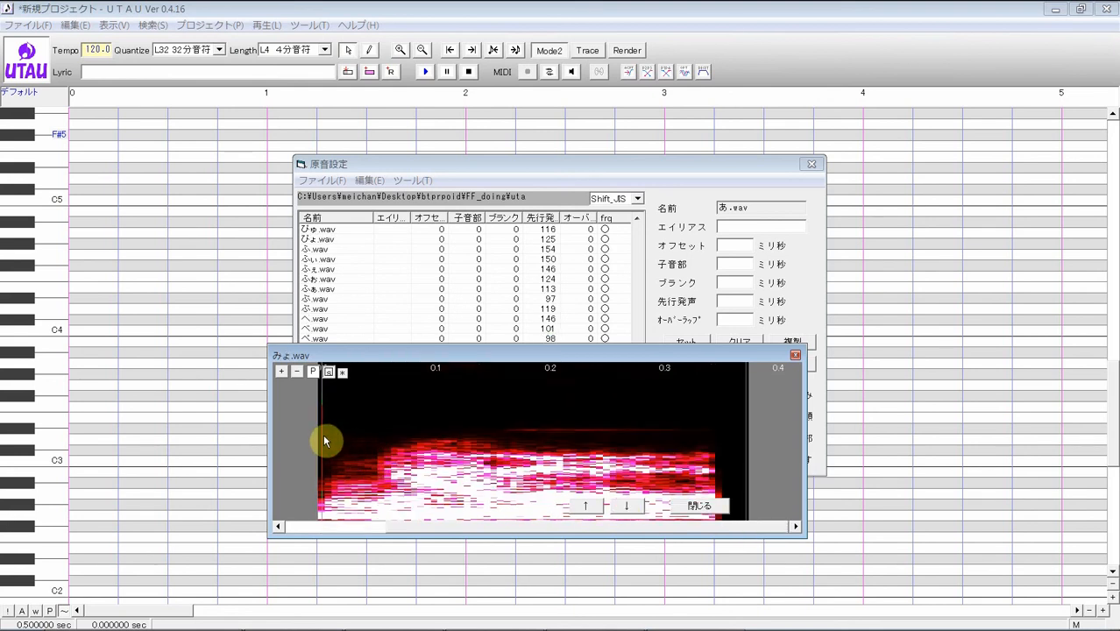
mouse_move(323, 434)
left_mouse_down()
mouse_move(410, 395)
mouse_move(346, 418)
mouse_move(345, 373)
left_mouse_up()
left_click(343, 377)
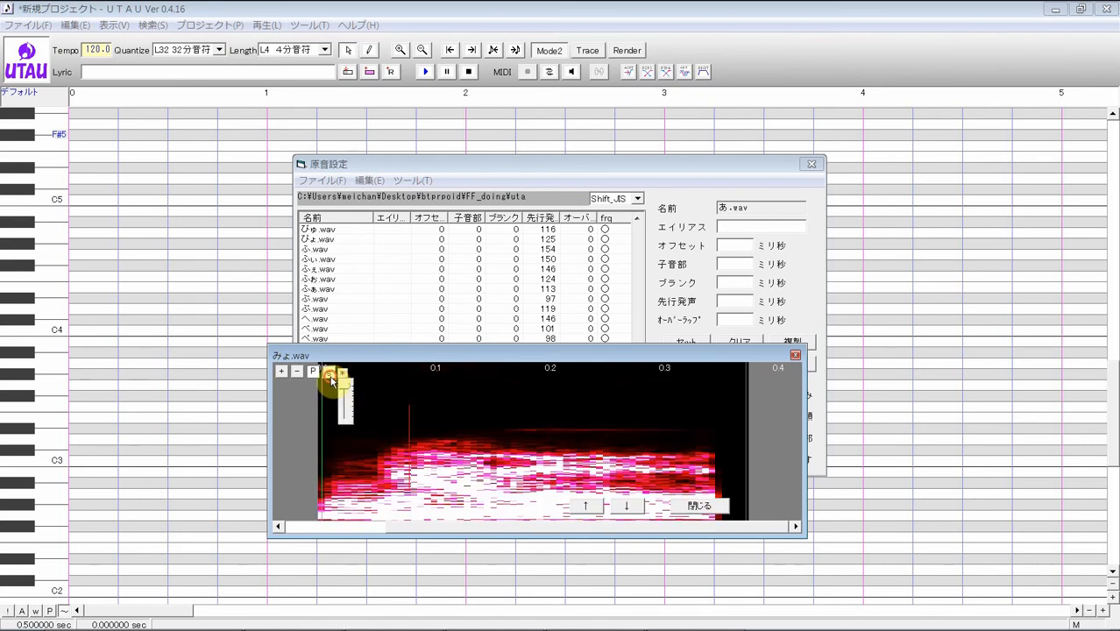
left_click(329, 377)
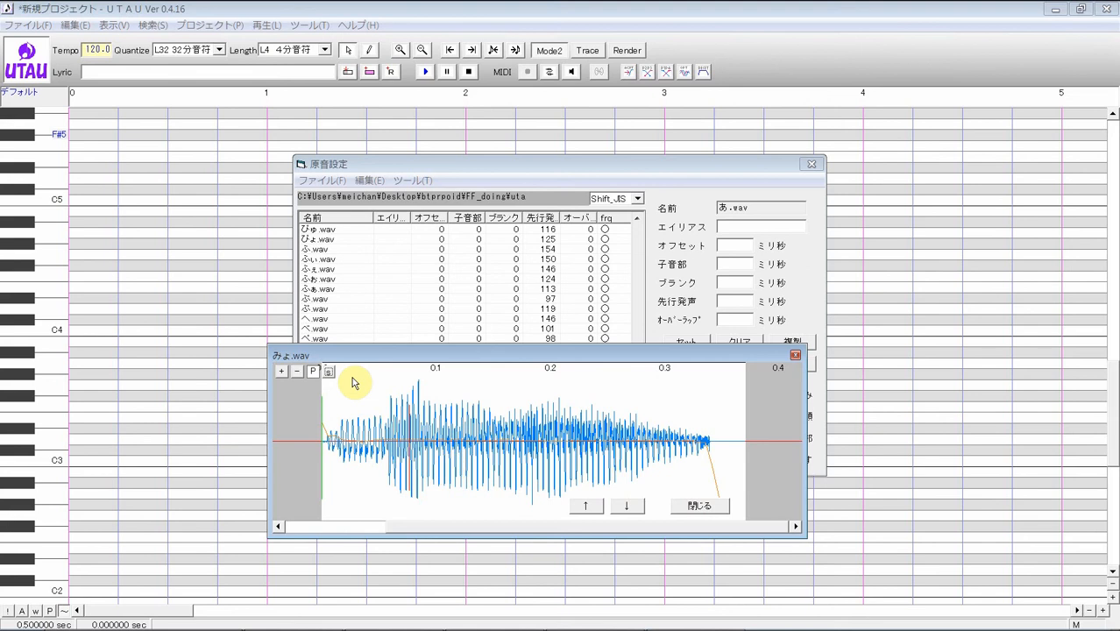
left_click(328, 372)
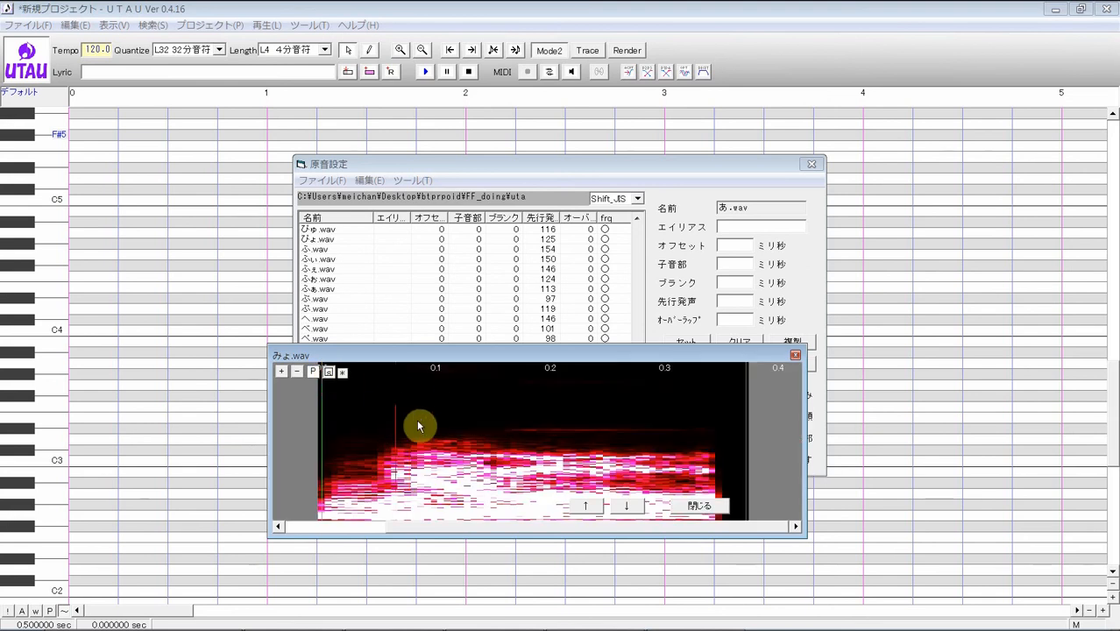
Step: Set the preutterance of む.wav to about 95 ms and of め.wav to about 91 ms in the spectrogram
left_click(626, 506)
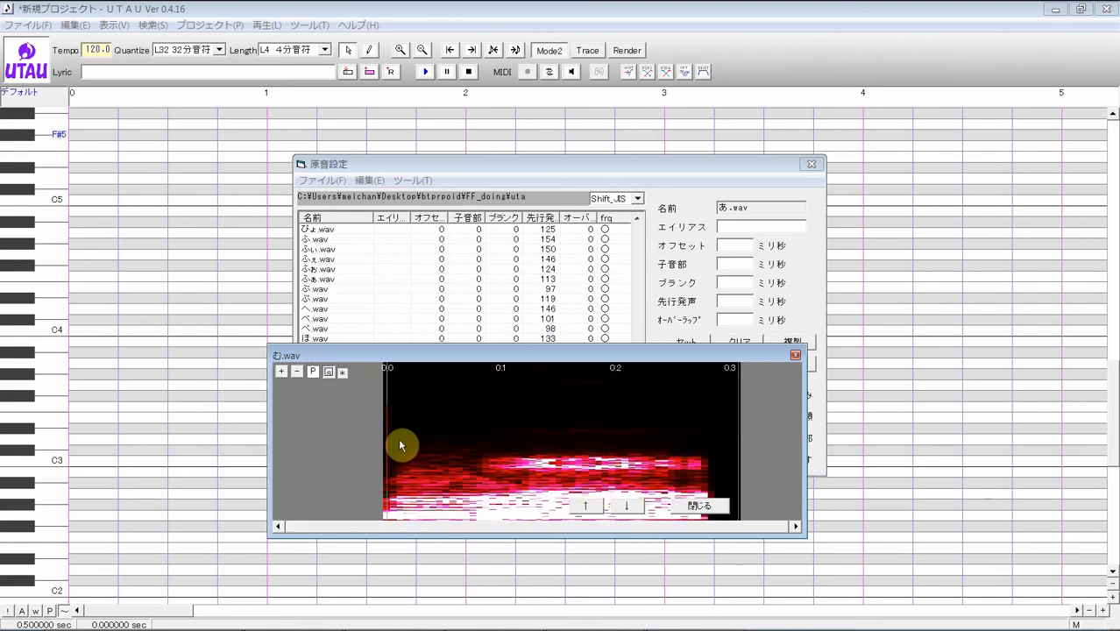
left_click_drag(387, 429, 497, 413)
left_click(630, 507)
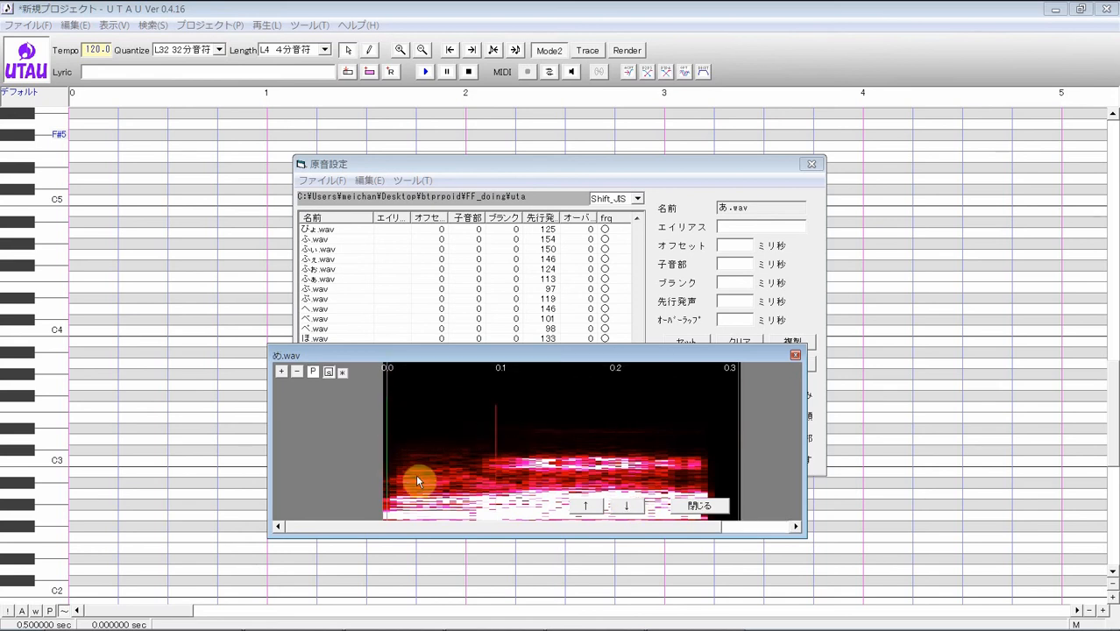
left_click_drag(349, 441, 451, 415)
Step: Set the preutterance of も.wav to about 109 ms and of や.wav to about 82 ms in the spectrogram
left_click(628, 507)
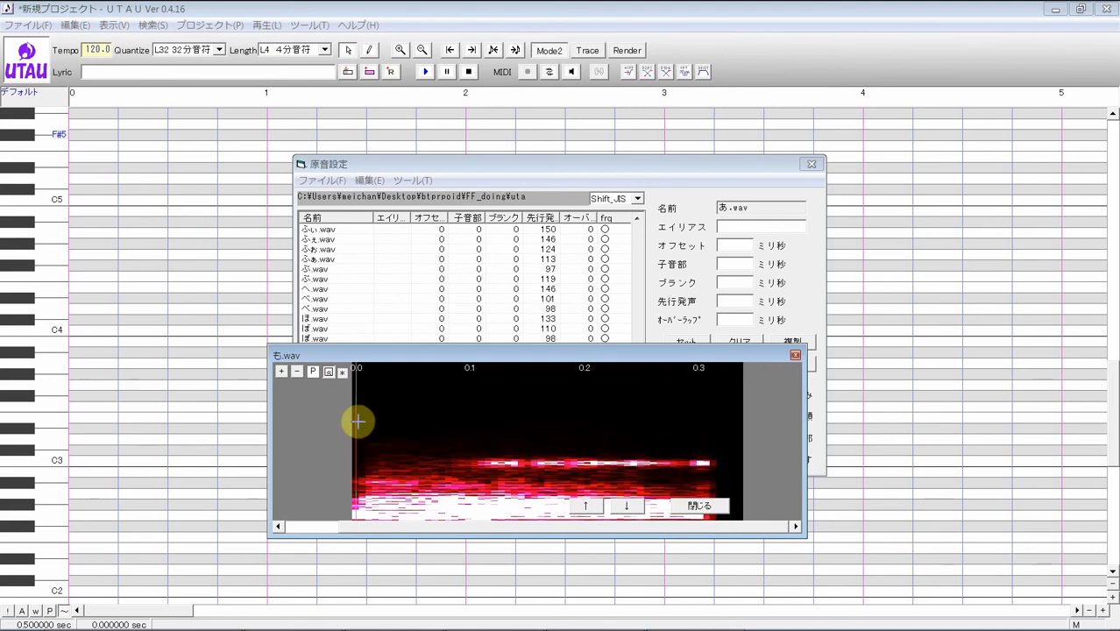
left_click_drag(357, 419, 480, 399)
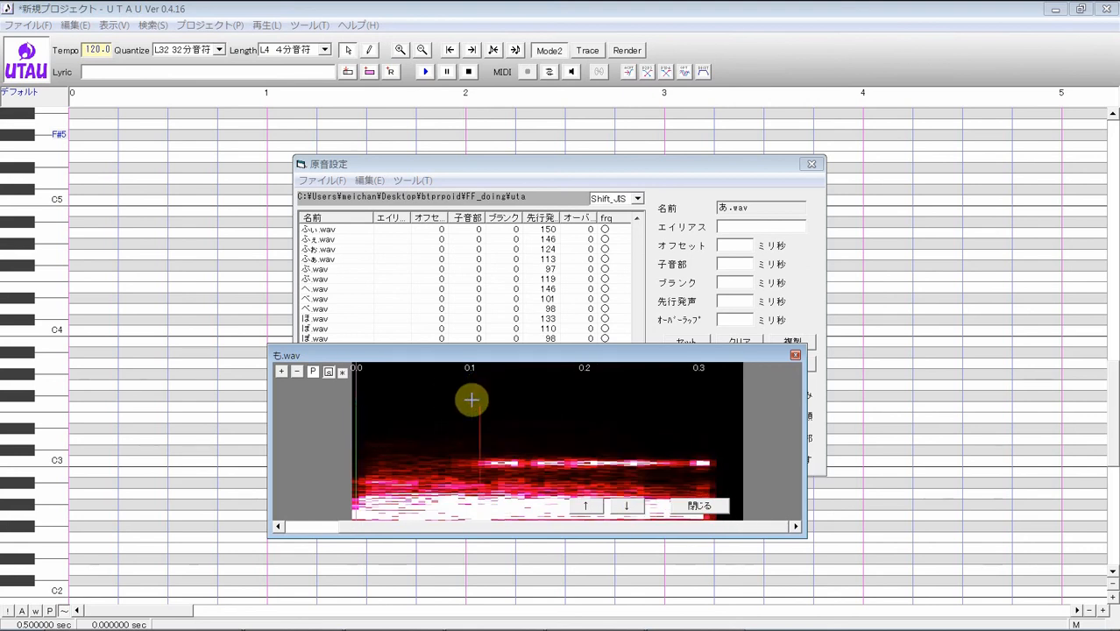
left_click(625, 507)
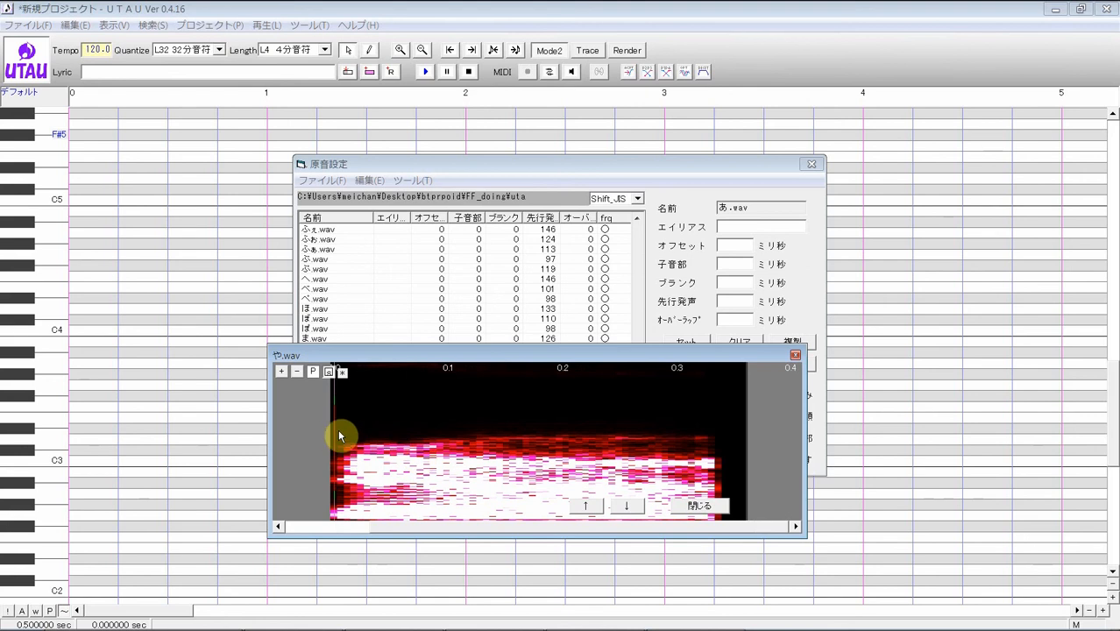
left_click_drag(340, 435, 427, 392)
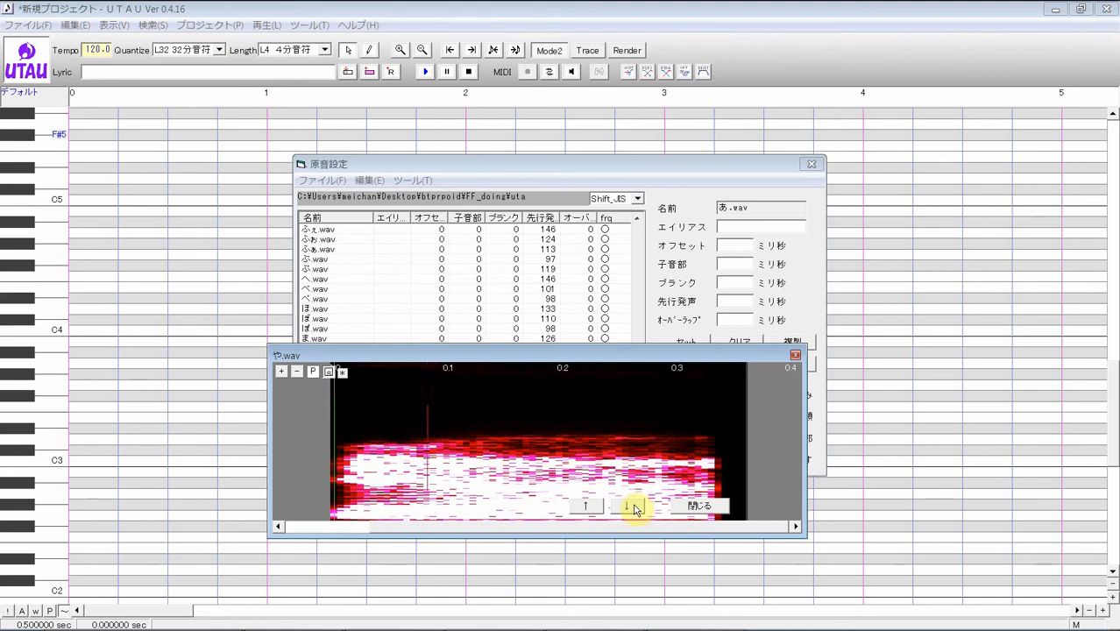
Step: Set the preutterance of ゆ.wav to about 53 ms and check its position against the waveform
left_click(635, 508)
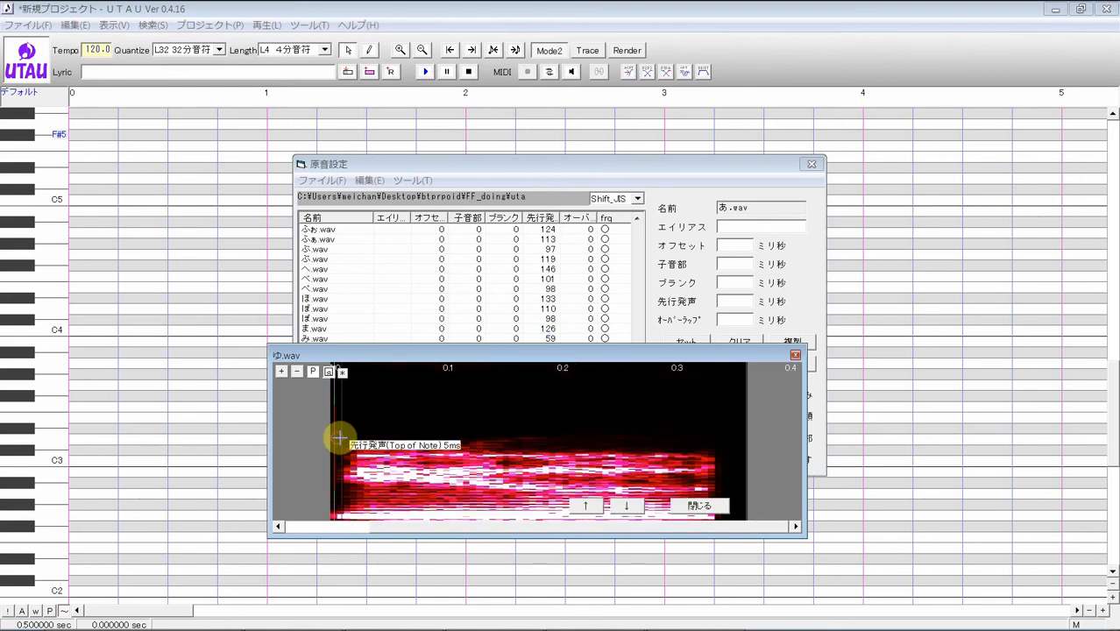
left_click_drag(340, 437, 397, 407)
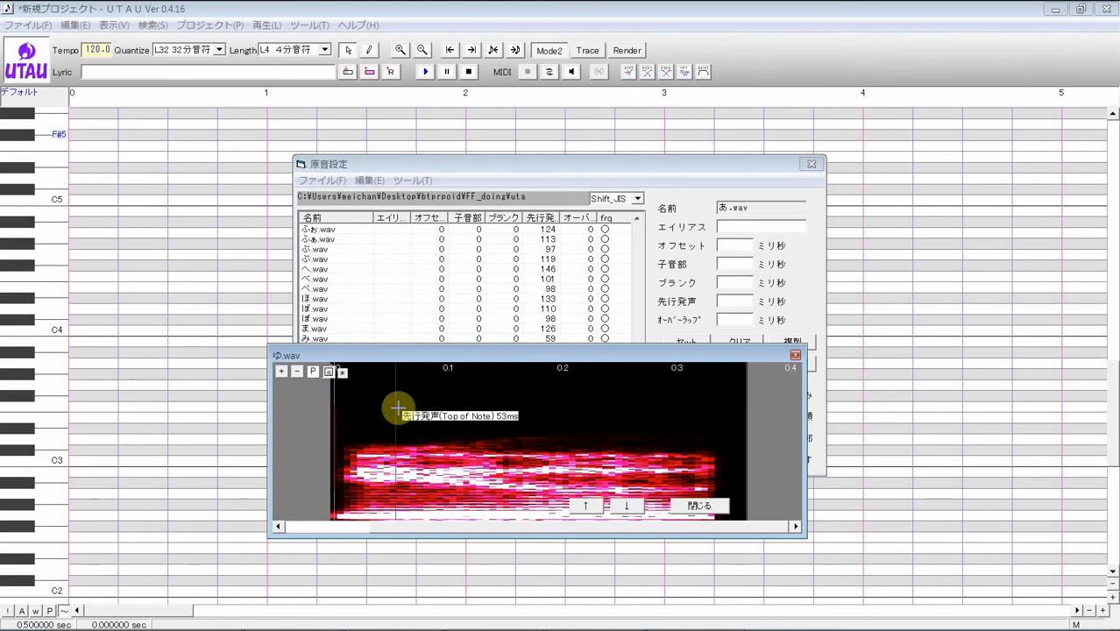
left_click(329, 372)
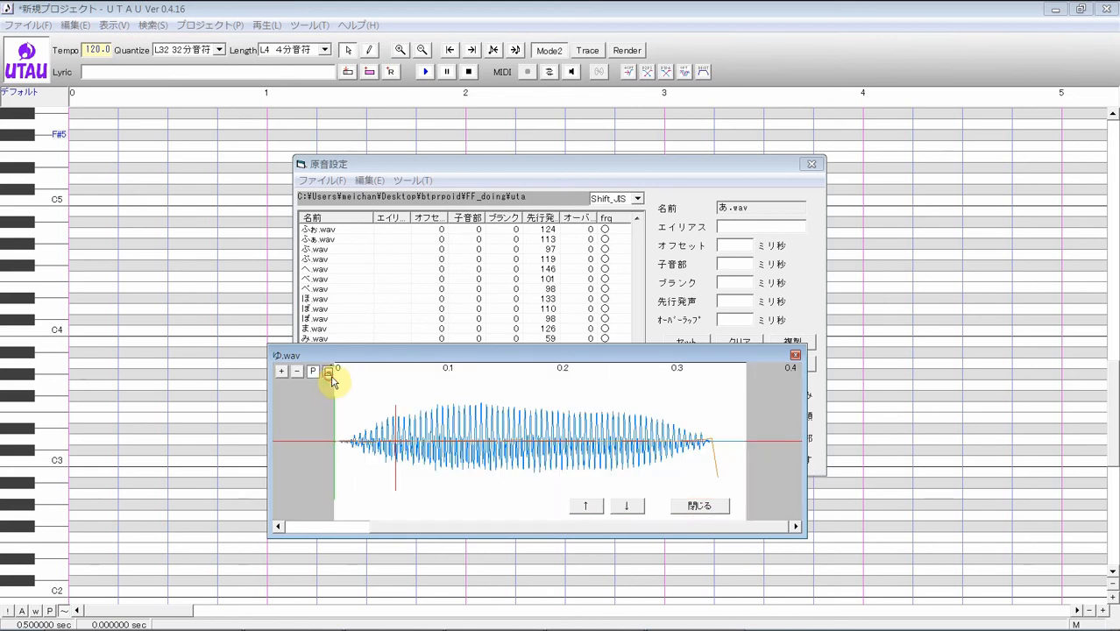
left_click(329, 372)
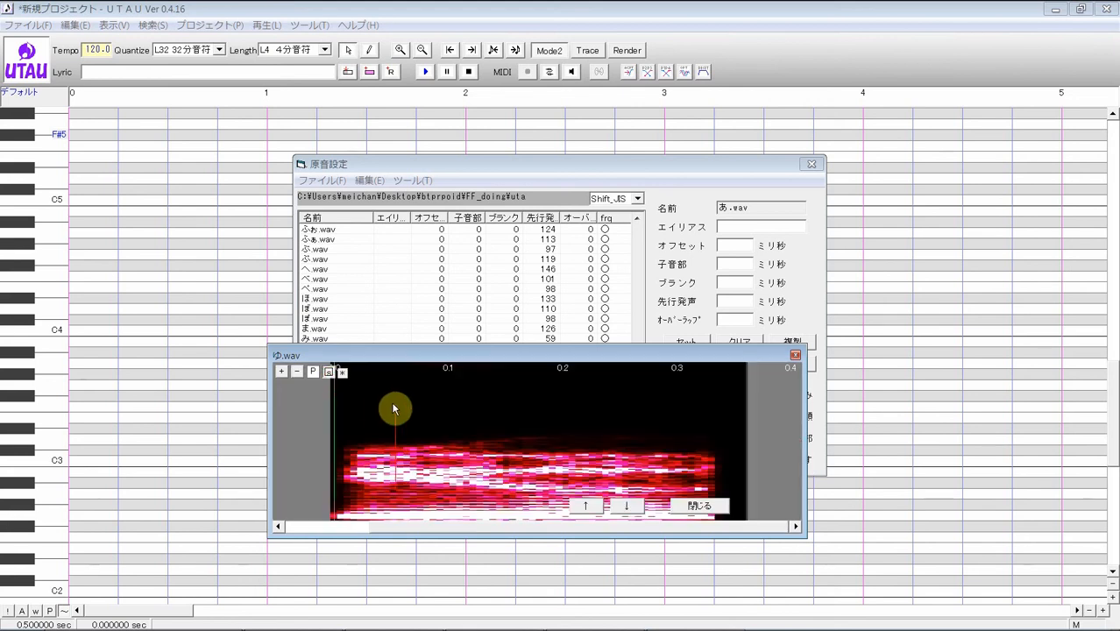
Step: Set the preutterance of よ.wav to about 60 ms, temporarily lowering the spectrogram intensity to judge the vowel onset
left_click(635, 508)
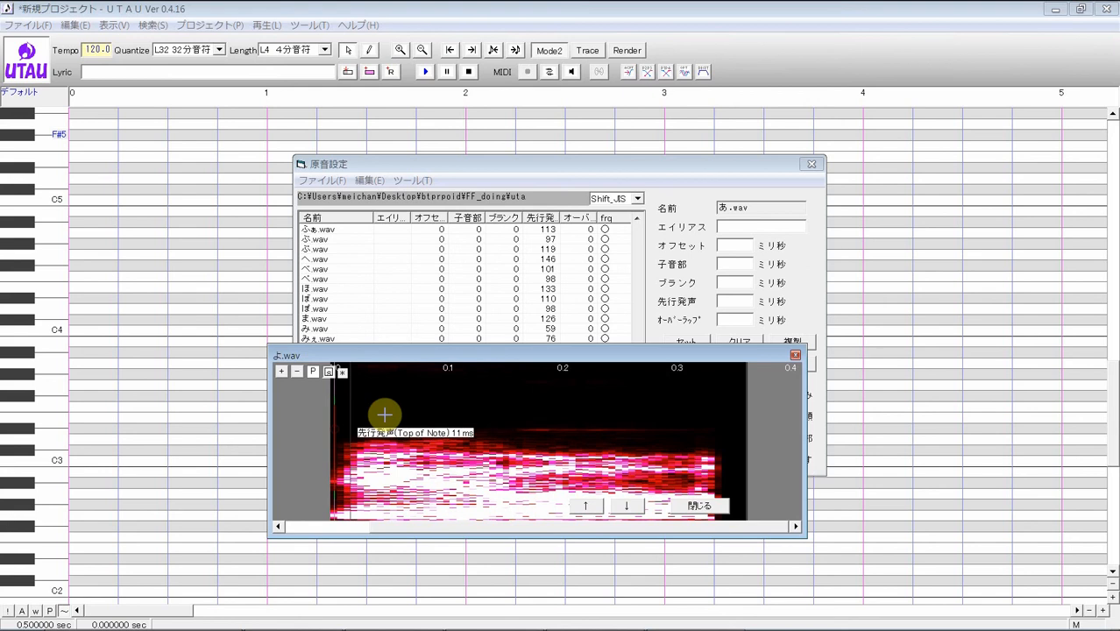
left_click_drag(384, 414, 416, 377)
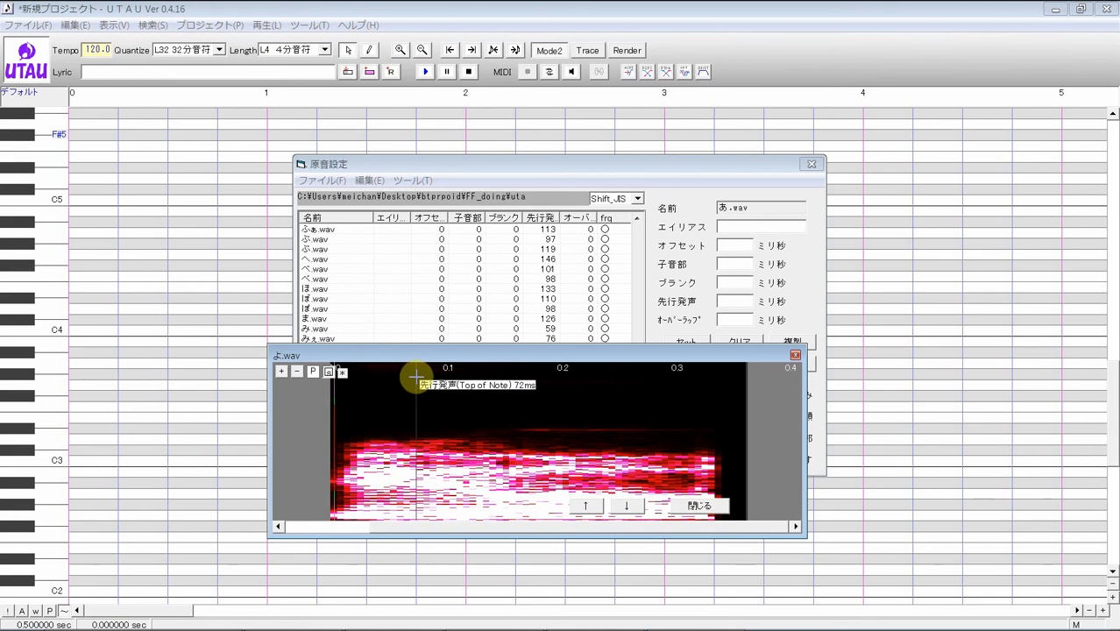
left_click(336, 371)
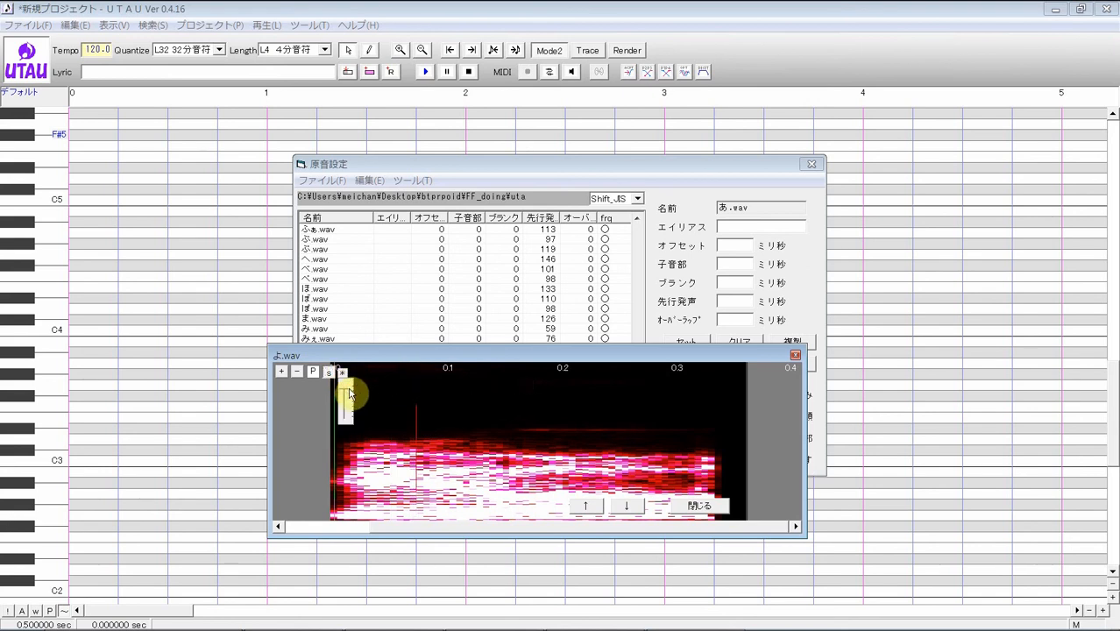
left_click_drag(350, 400, 348, 410)
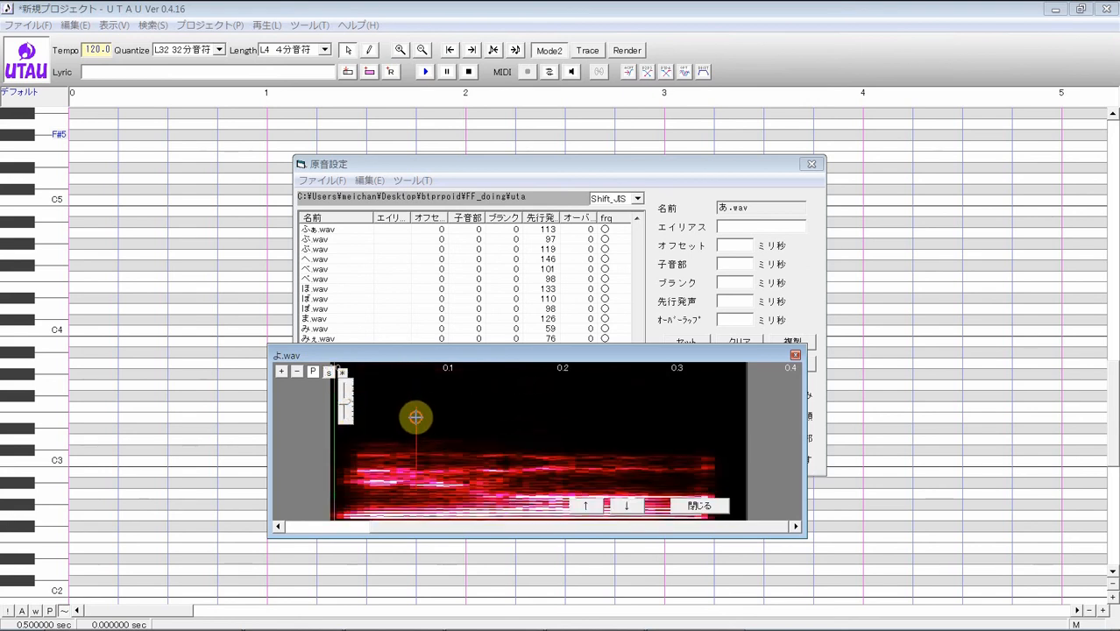
left_click_drag(416, 413, 350, 380)
left_click(343, 373)
Step: Set the preutterance of ら.wav to about 63 ms and of り.wav to about 62 ms in the spectrogram
left_click(623, 506)
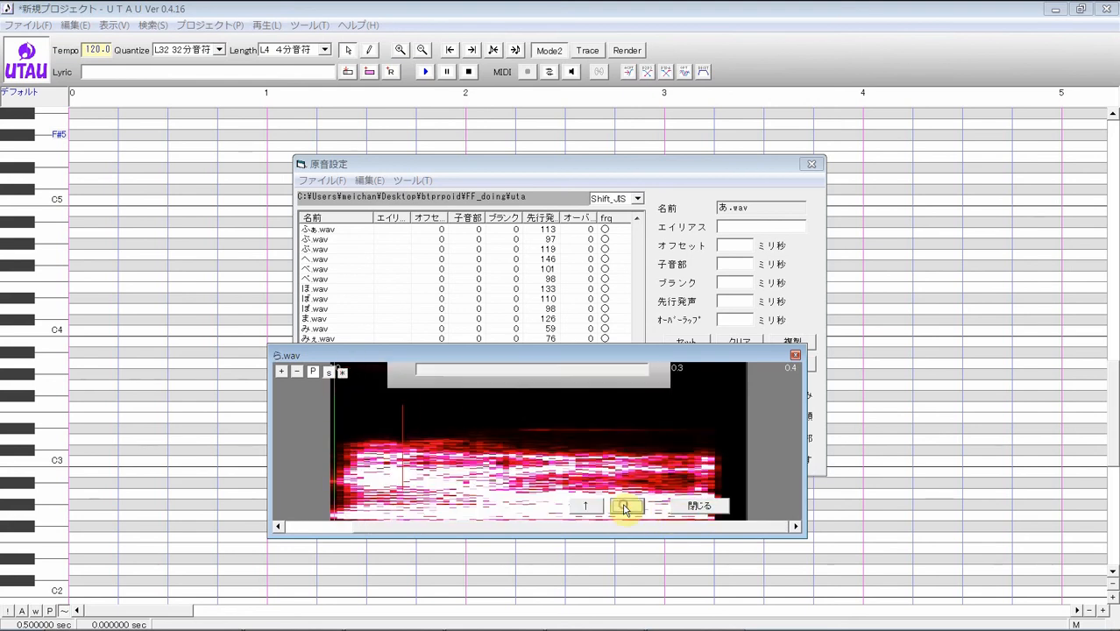
left_click_drag(348, 415, 420, 395)
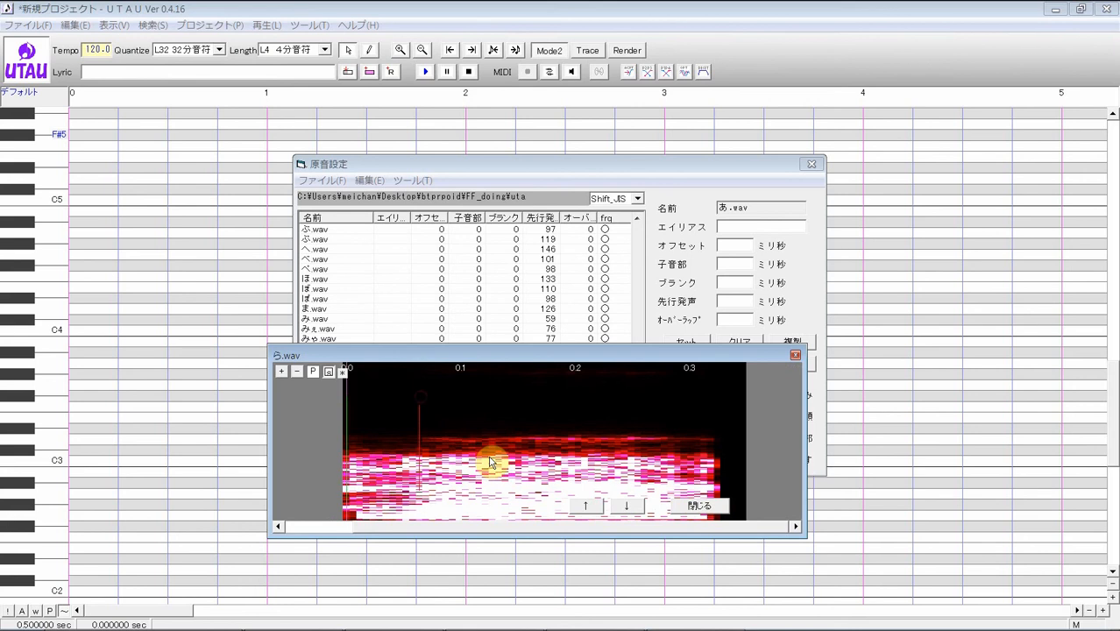
left_click(616, 509)
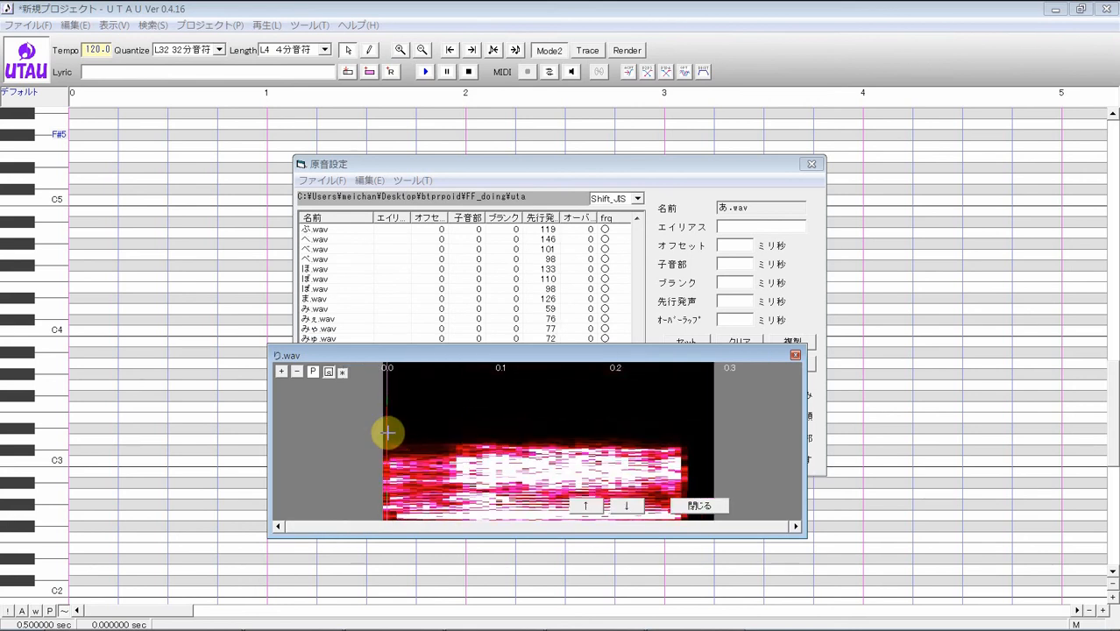
left_click_drag(387, 432, 457, 404)
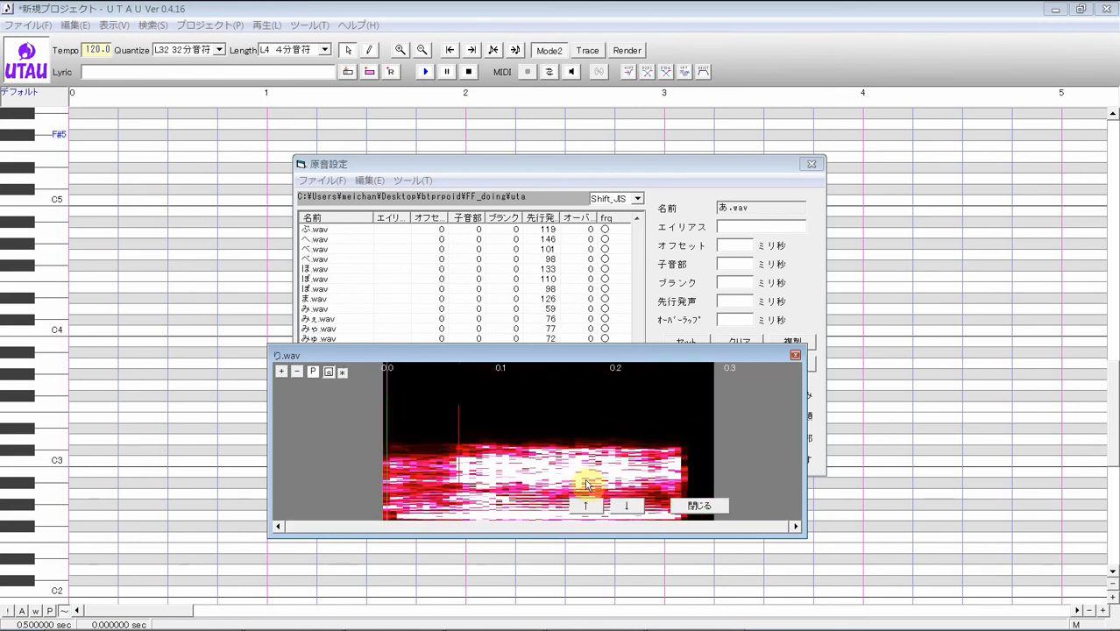
Step: Set the preutterance of りぇ.wav to about 51 ms, checking it against the waveform, and of りゃ.wav to about 83 ms
left_click(626, 505)
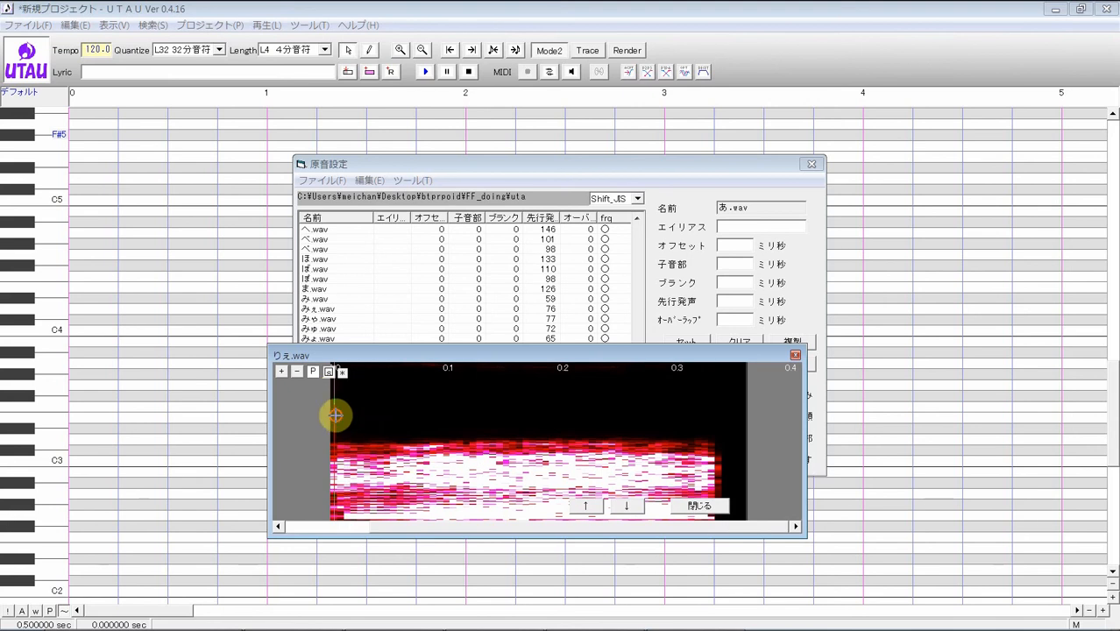
left_click_drag(335, 416, 391, 391)
left_click(329, 374)
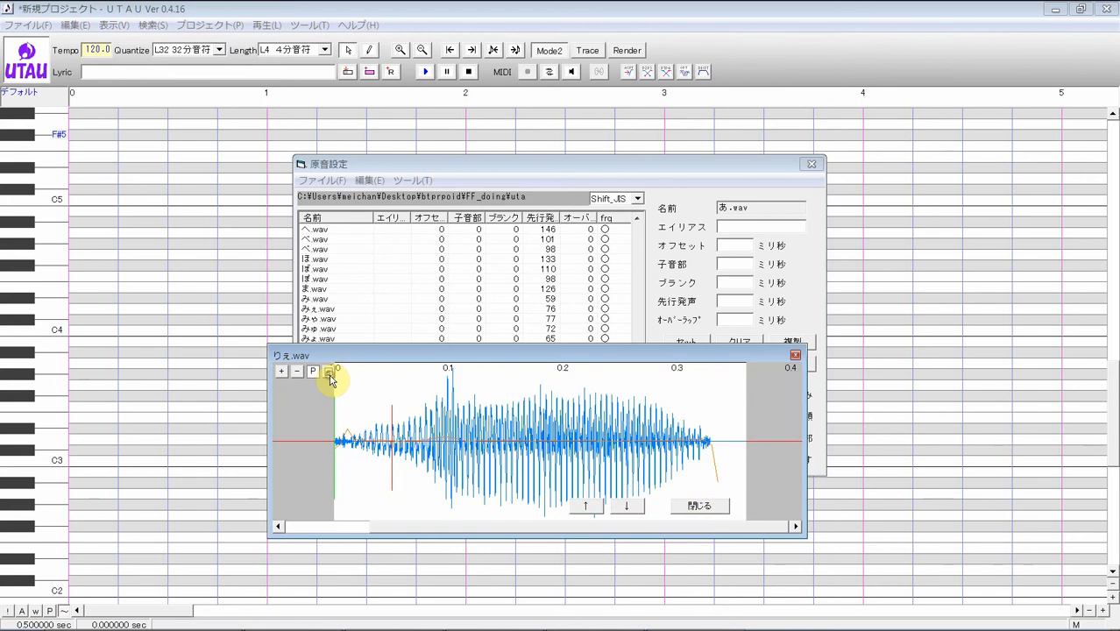
left_click(330, 374)
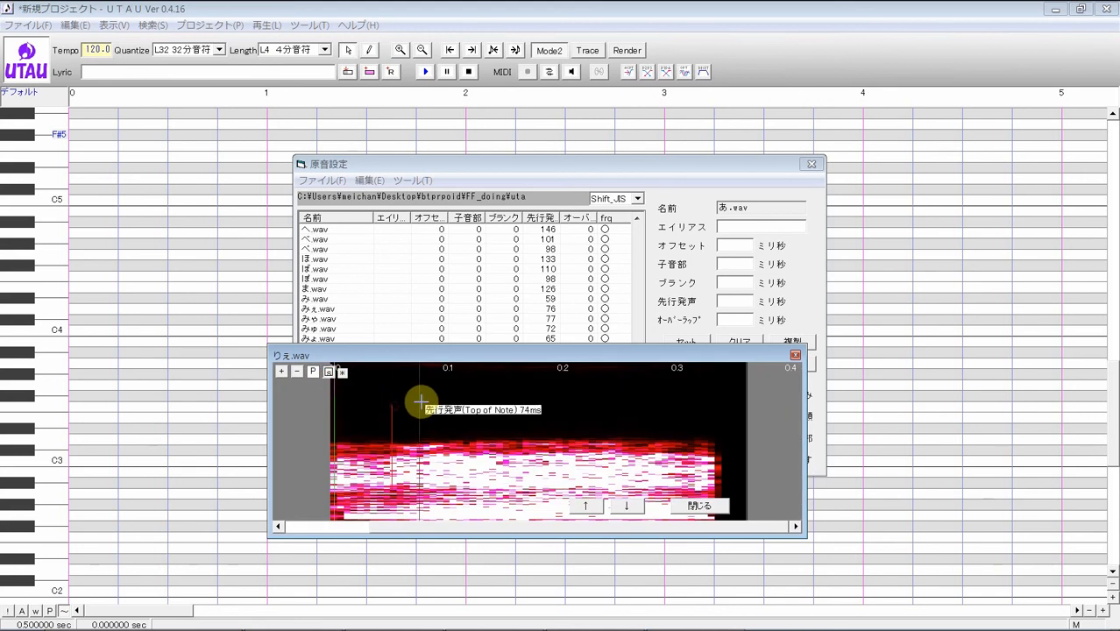
left_click(626, 505)
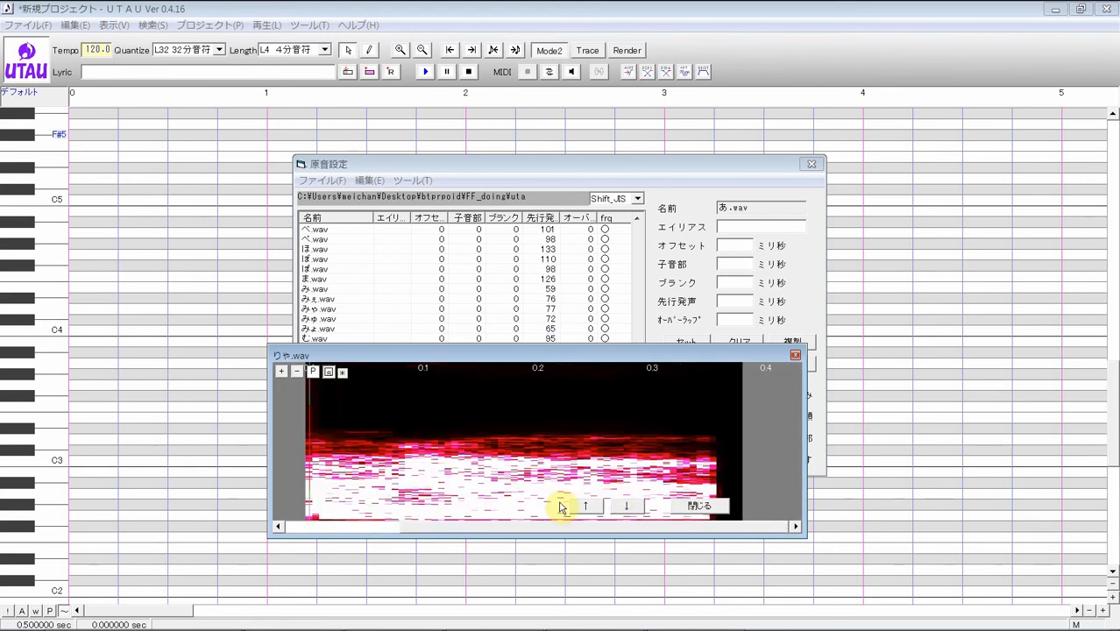
left_click_drag(310, 430, 405, 405)
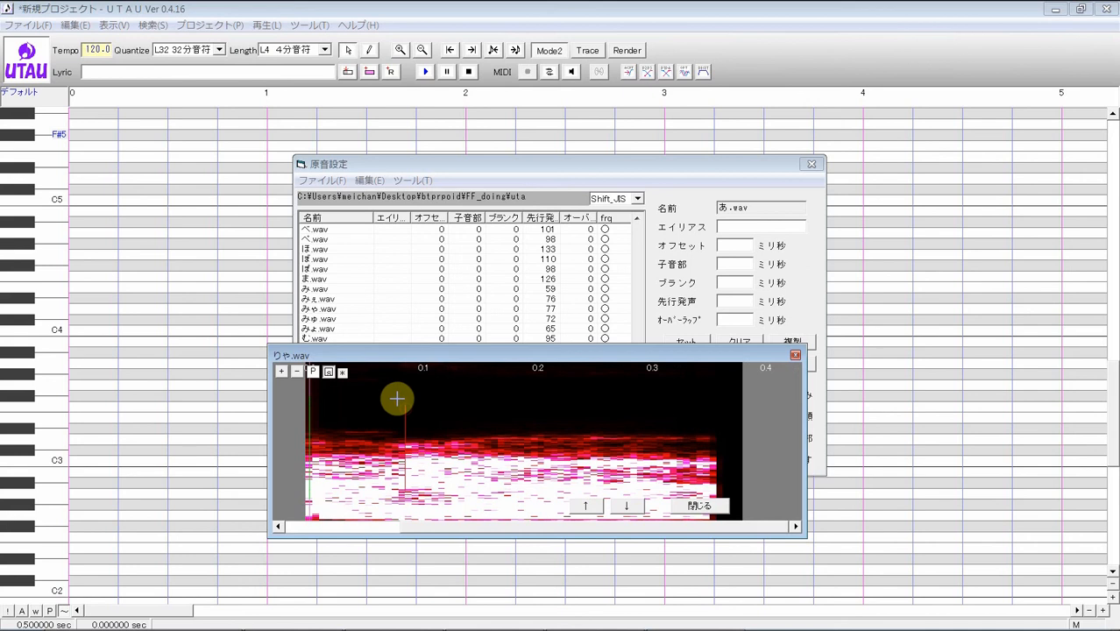
Step: Set the preutterance of りゅ.wav to about 57 ms and of りょ.wav to about 75 ms in the spectrogram
left_click(632, 511)
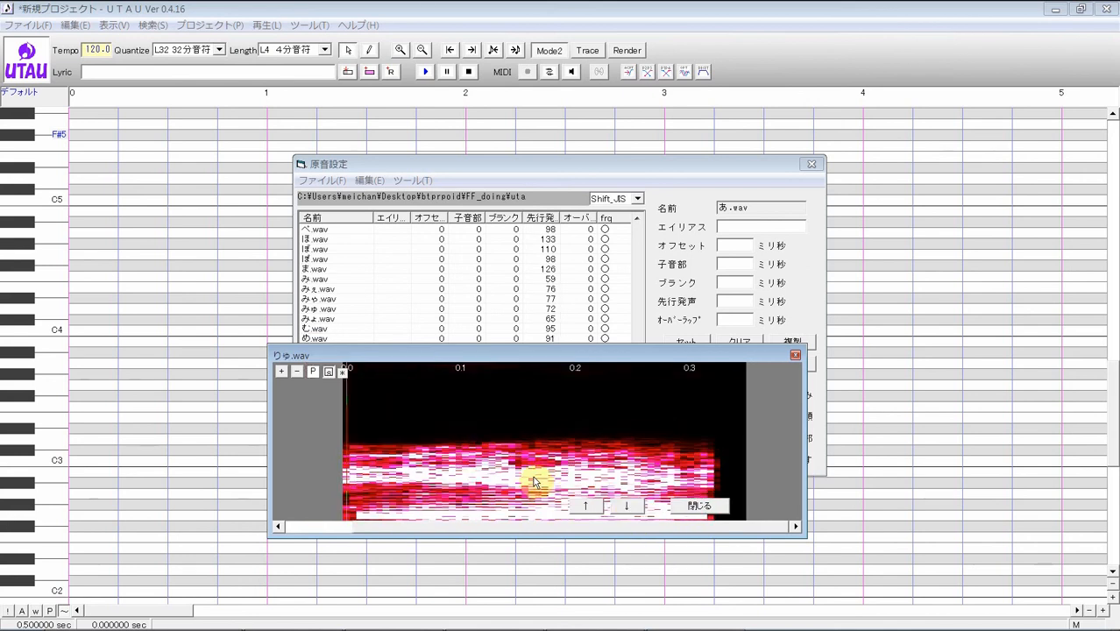
left_click_drag(351, 428, 412, 402)
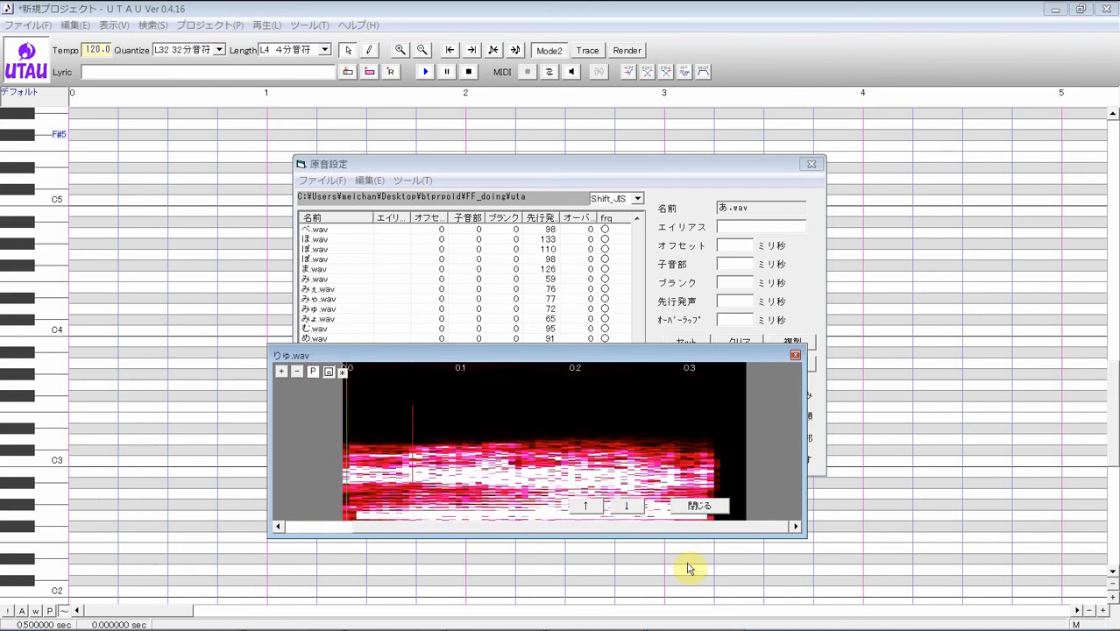
left_click(644, 508)
left_click_drag(338, 420, 420, 392)
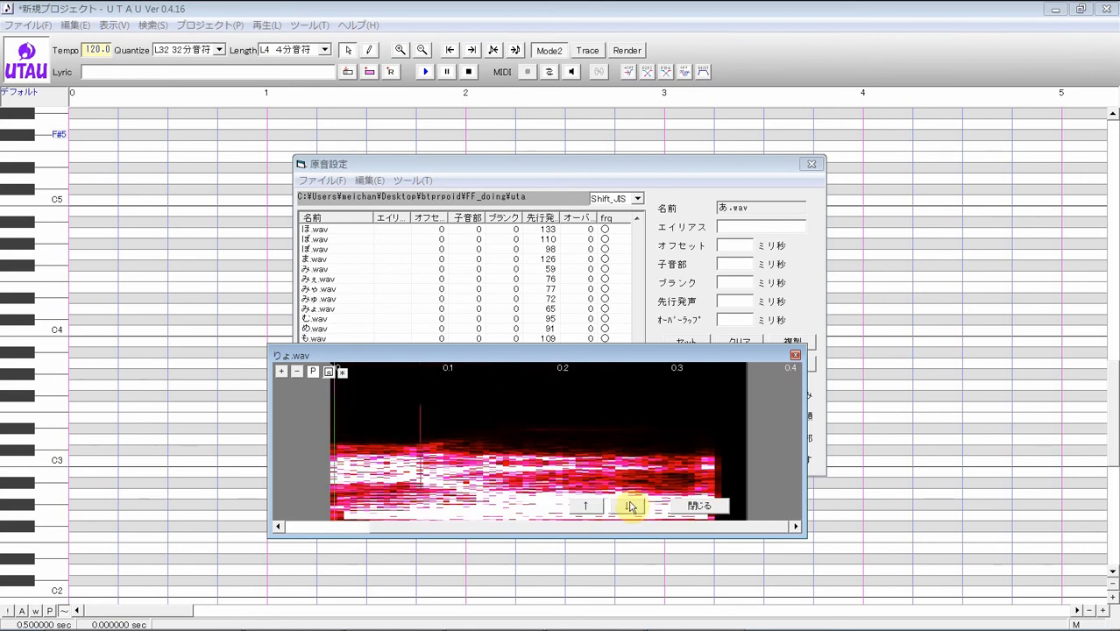
Step: Set the preutterance of る.wav to about 63 ms in the spectrogram and open れ.wav
left_click(631, 507)
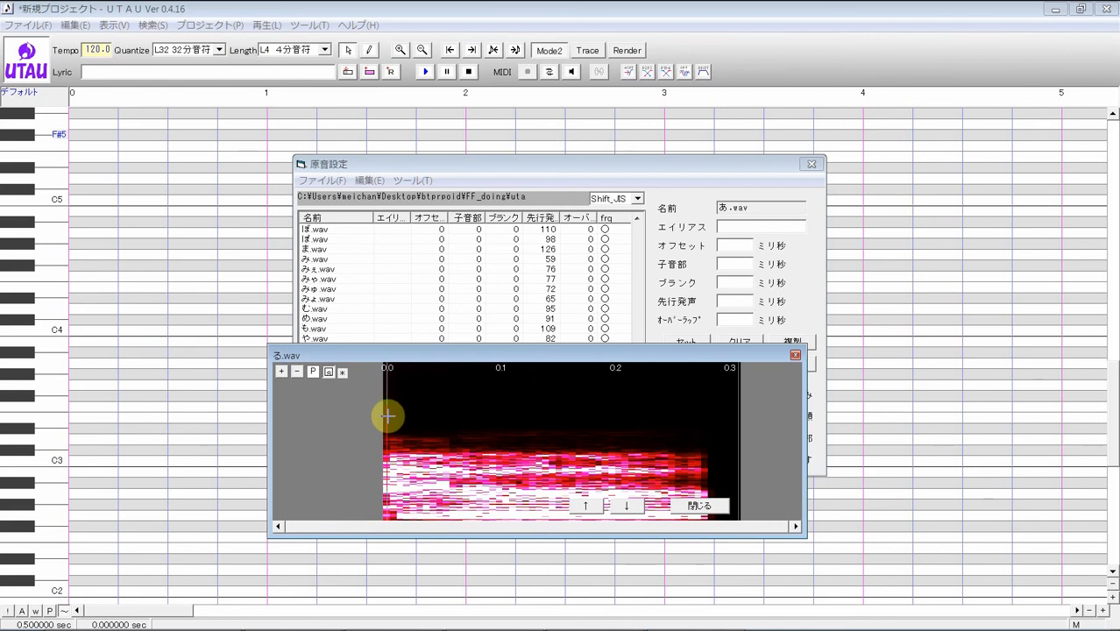
left_click_drag(388, 417, 459, 378)
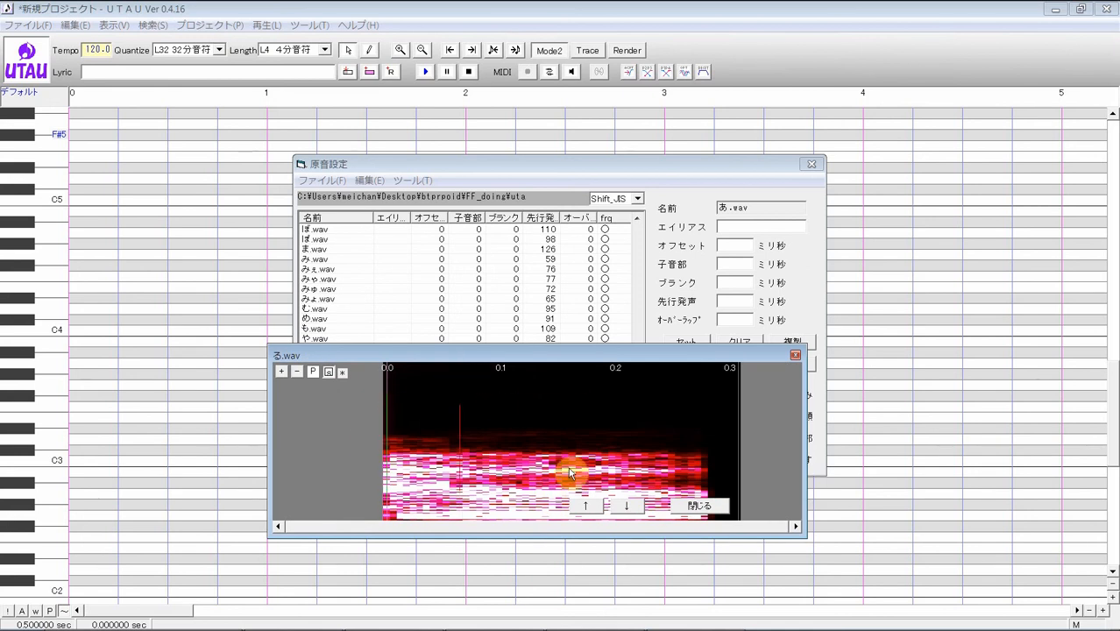
left_click(615, 505)
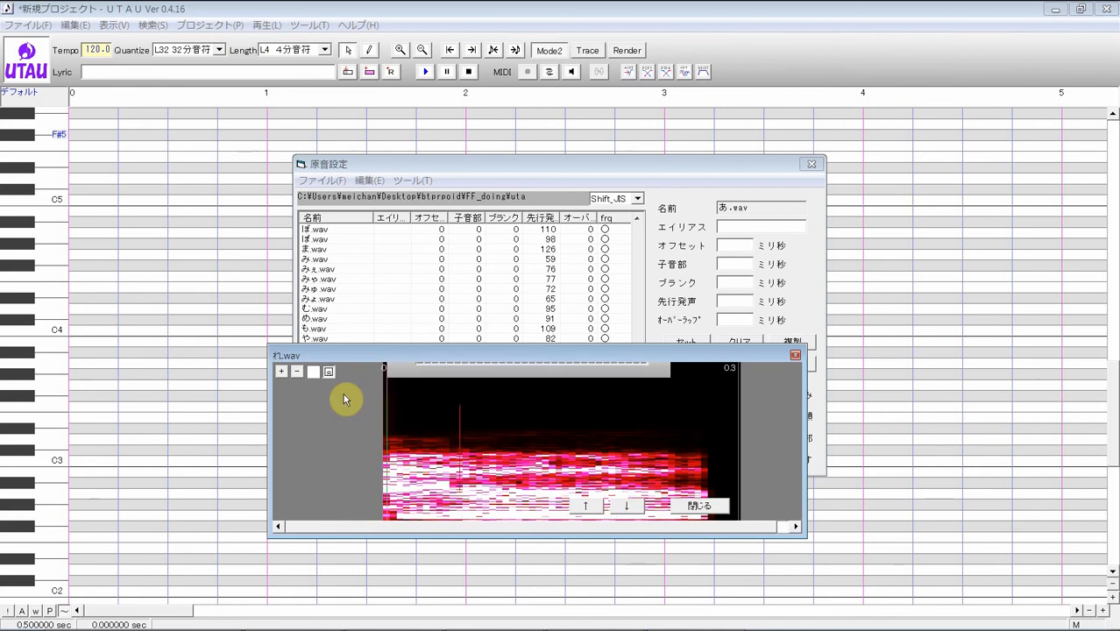
Step: Set the preutterance of れ.wav to about 82 ms and of ろ.wav to about 72 ms in the spectrogram
left_click_drag(378, 425, 467, 389)
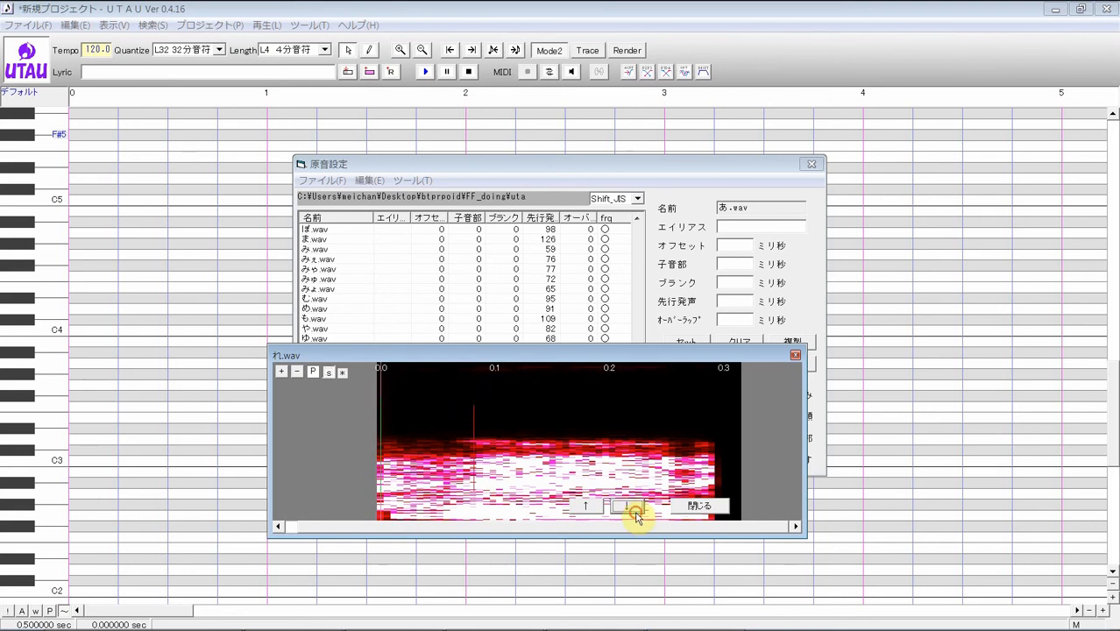
left_click(638, 515)
left_click_drag(368, 426, 451, 399)
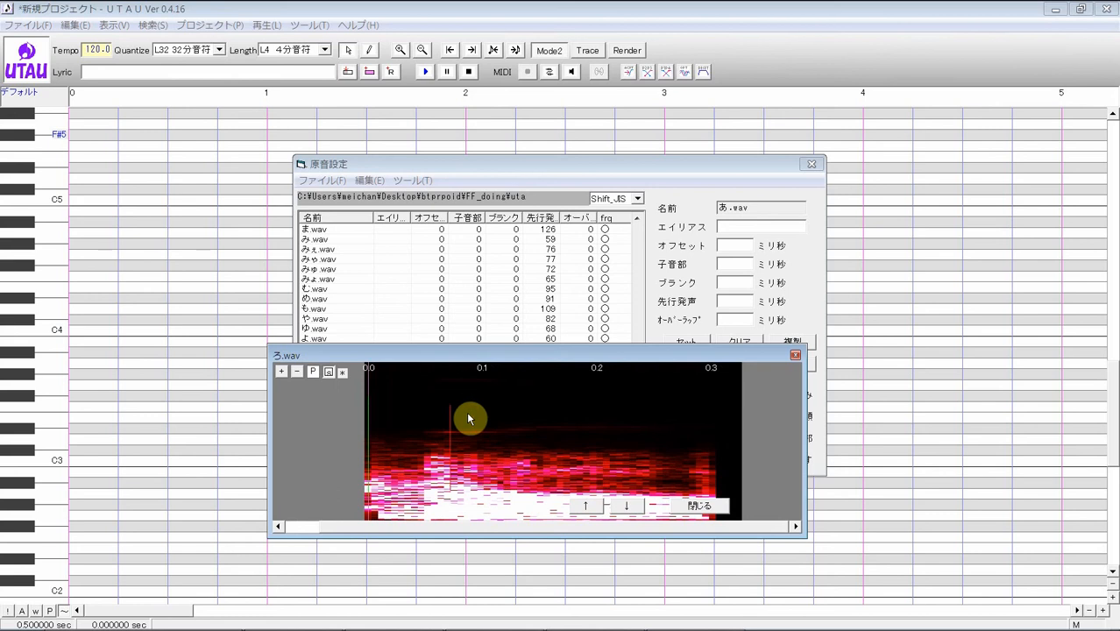
left_click(638, 508)
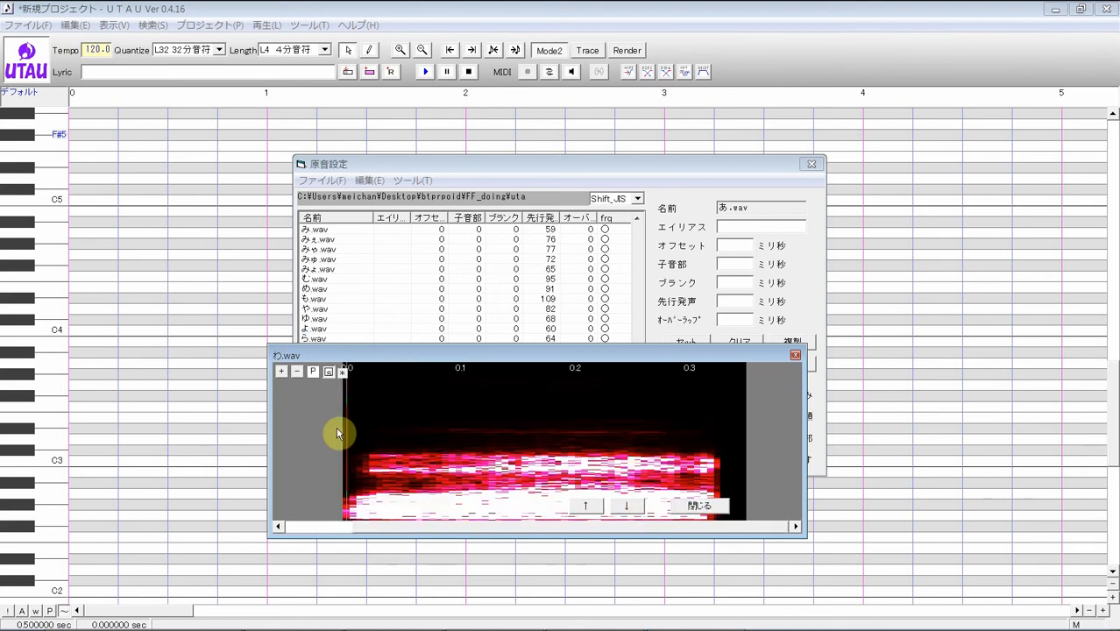
Step: Set the preutterance of わ.wav to about 94 ms, comparing spectrogram intensity 1 and restoring the intensity to -3
left_click_drag(346, 419, 452, 409)
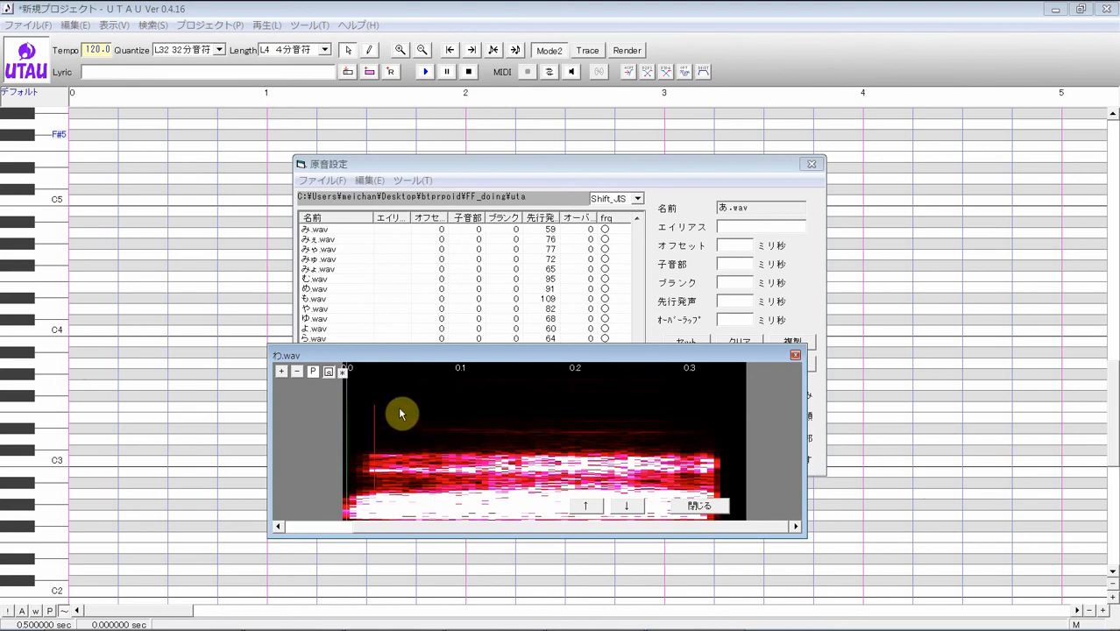
left_click_drag(370, 419, 486, 406)
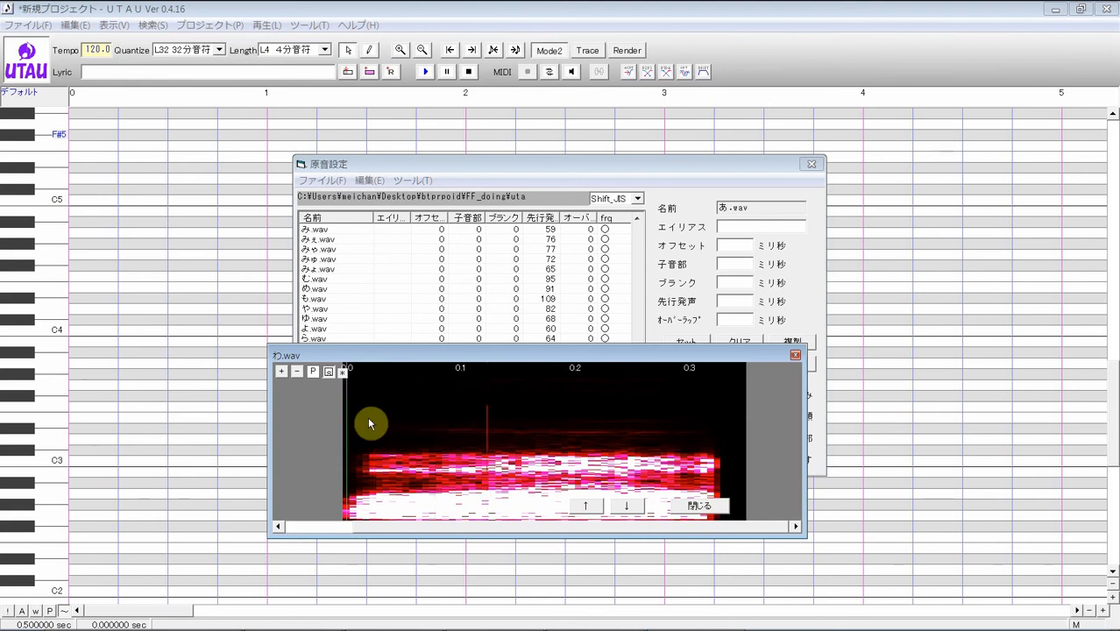
left_click(326, 372)
left_click(329, 371)
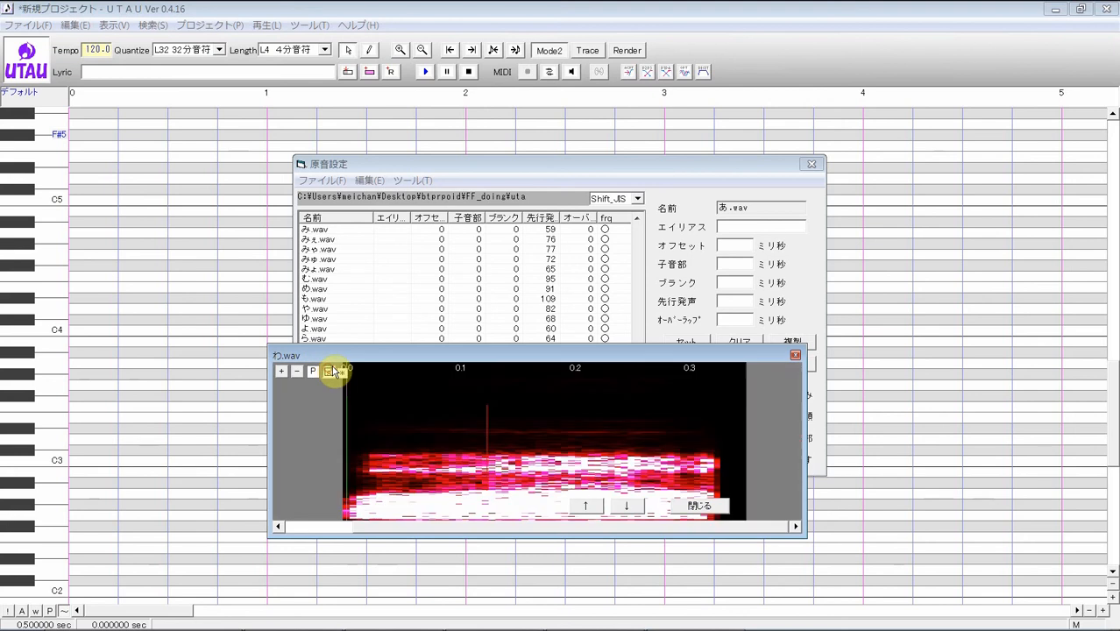
left_click_drag(486, 433, 439, 385)
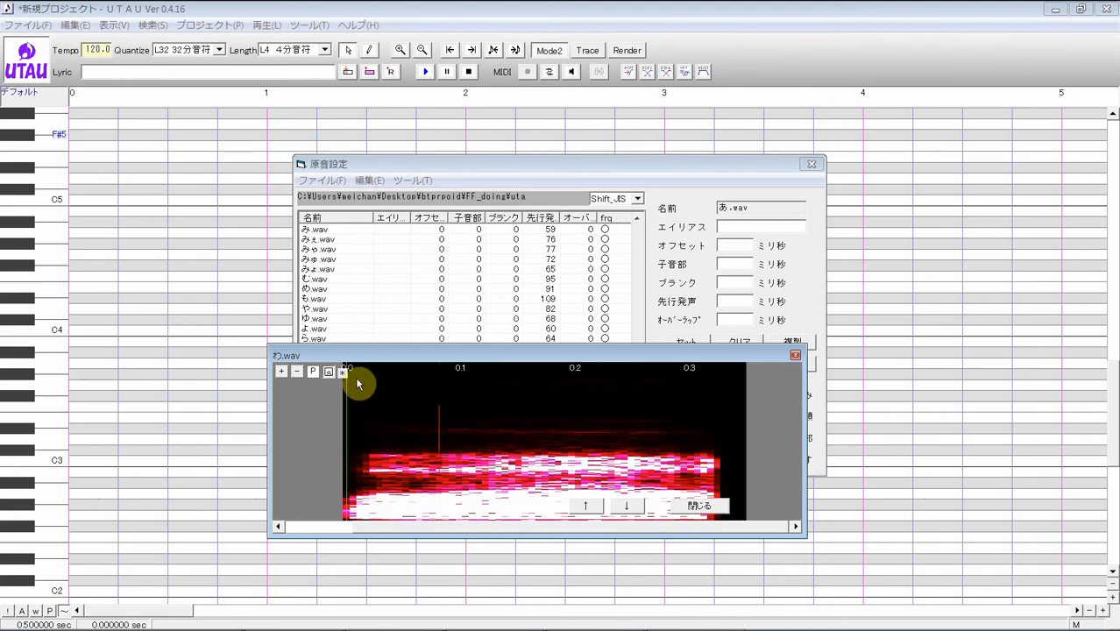
left_click_drag(347, 391, 346, 407)
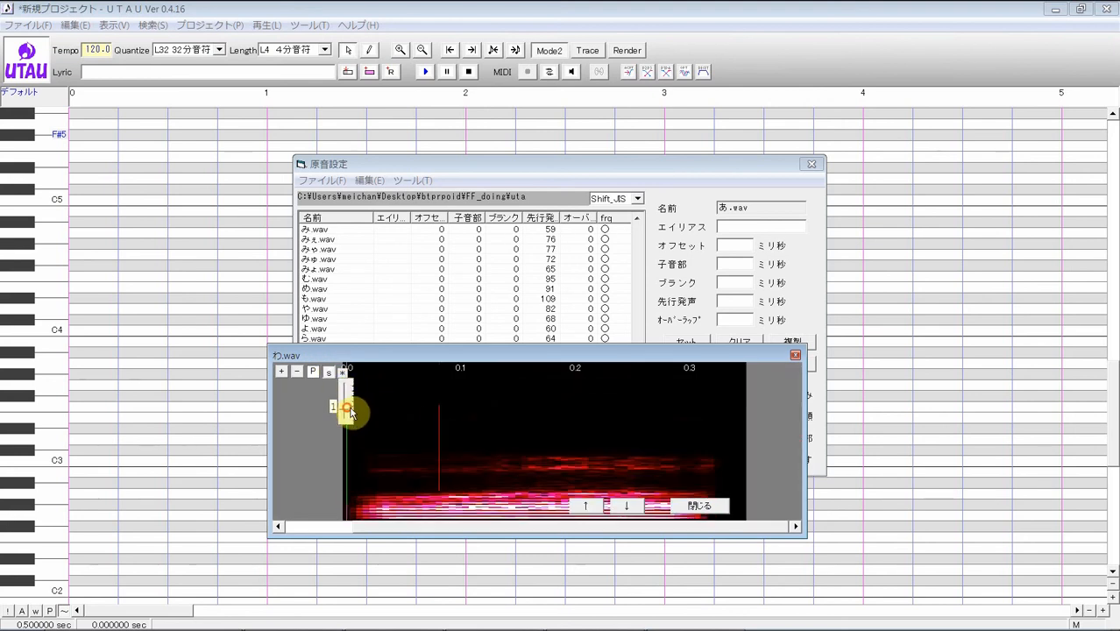
mouse_move(439, 427)
left_mouse_down()
mouse_move(413, 413)
mouse_move(454, 399)
left_mouse_up()
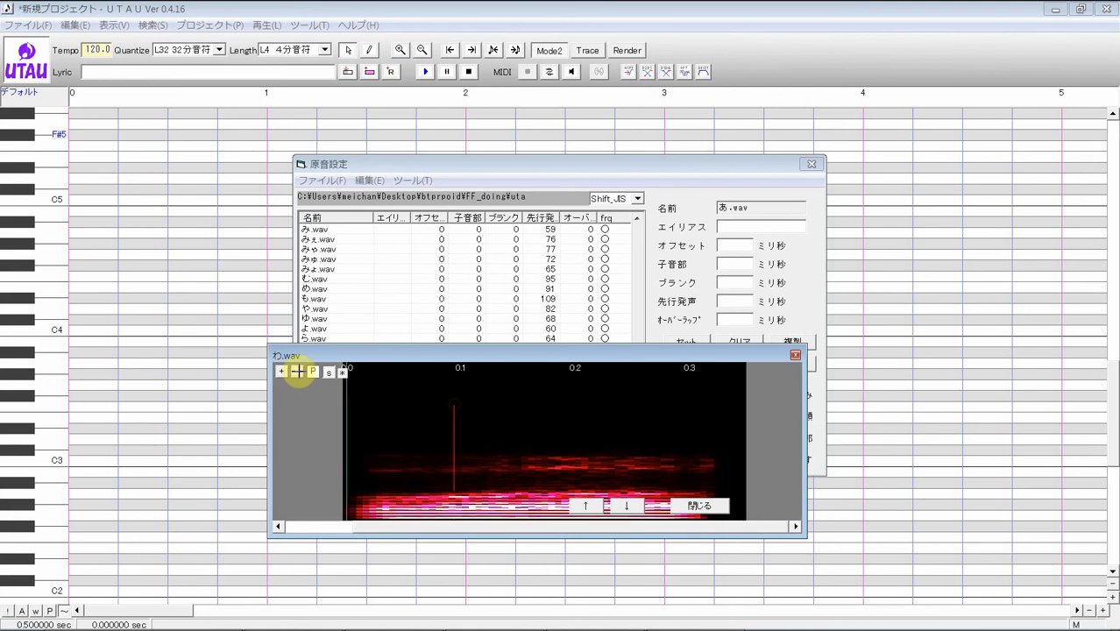
left_click(343, 375)
left_click_drag(345, 403, 351, 377)
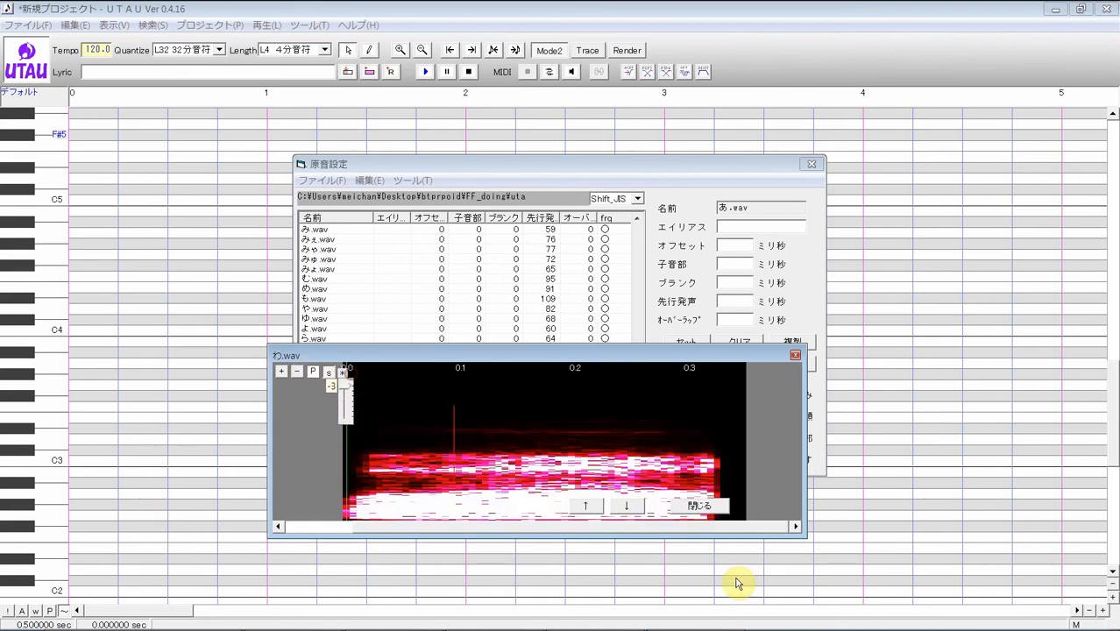
Step: Skip を.wav and ん.wav without setting a preutterance and close the waveform editor at カ゜.wav
left_click(636, 508)
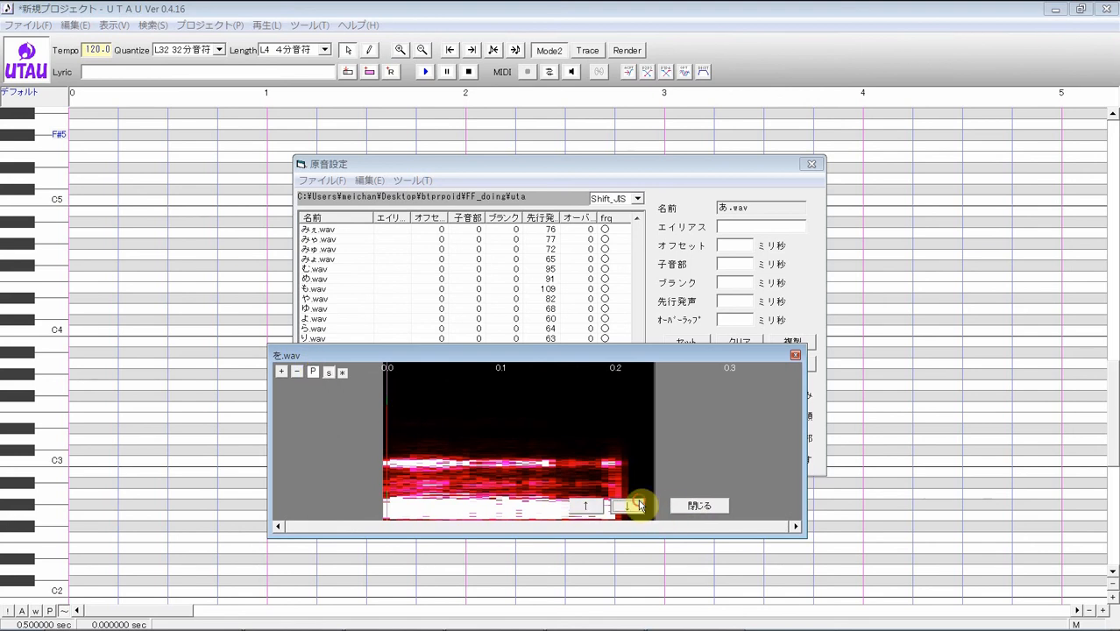
left_click(639, 506)
left_click(628, 512)
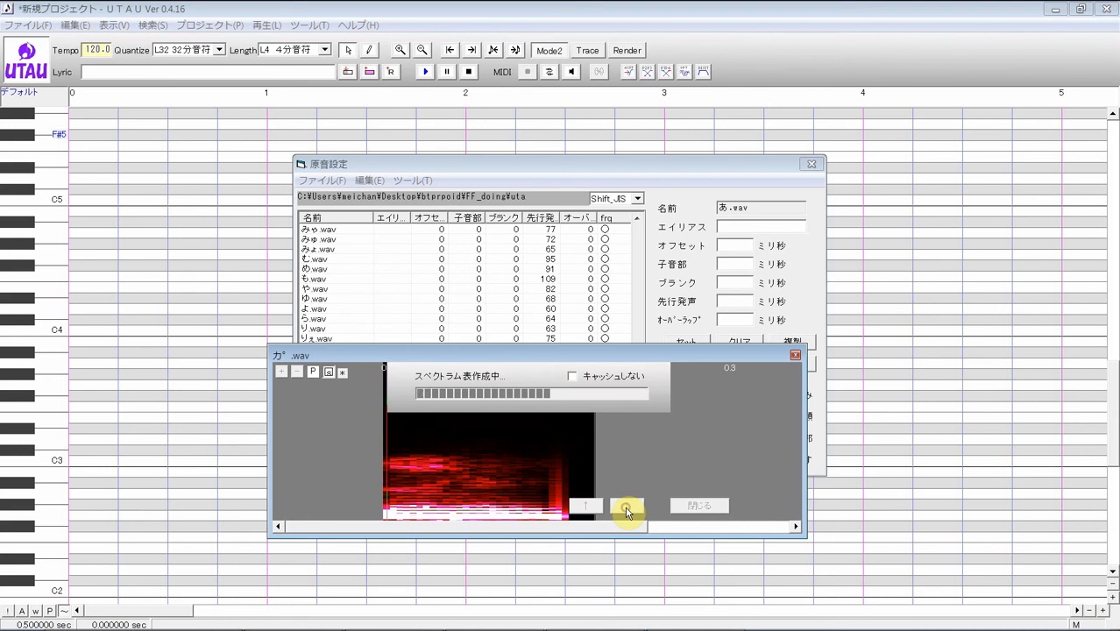
left_click(694, 507)
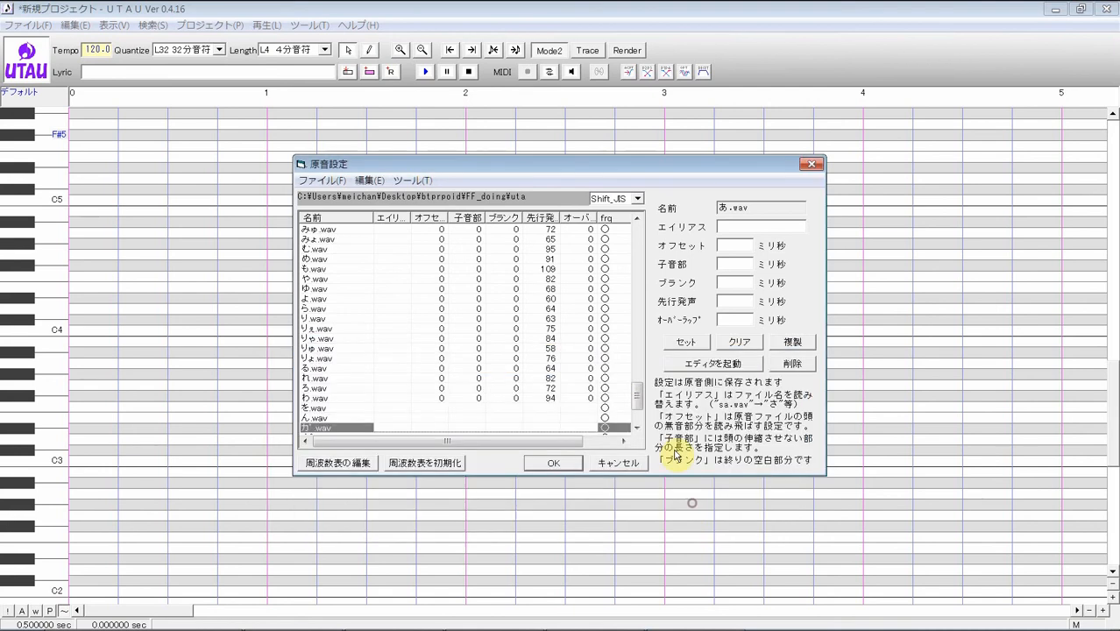
Step: Look over the sample list down to its last entries and accept the voicebank's sound settings
left_click_drag(643, 393, 640, 414)
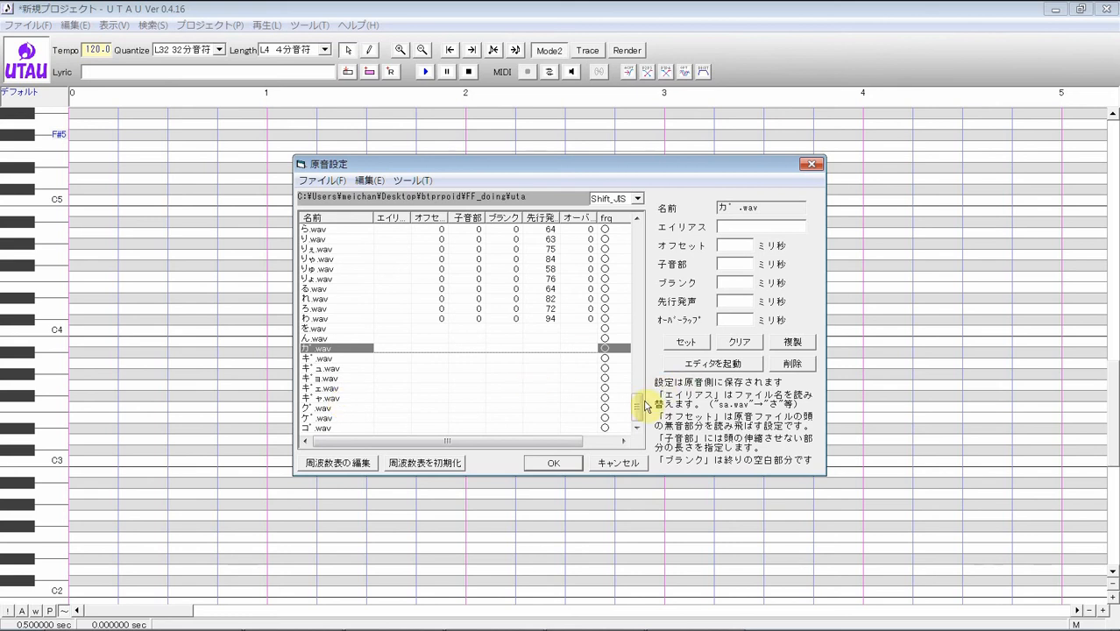
left_click_drag(639, 408, 614, 248)
left_click(547, 464)
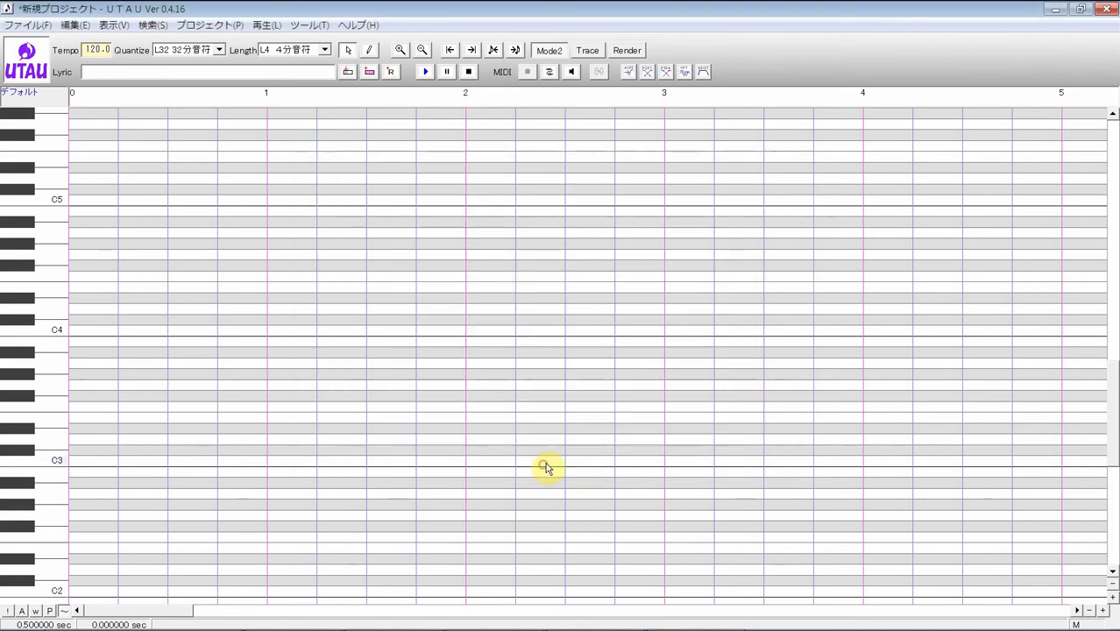
left_click(669, 616)
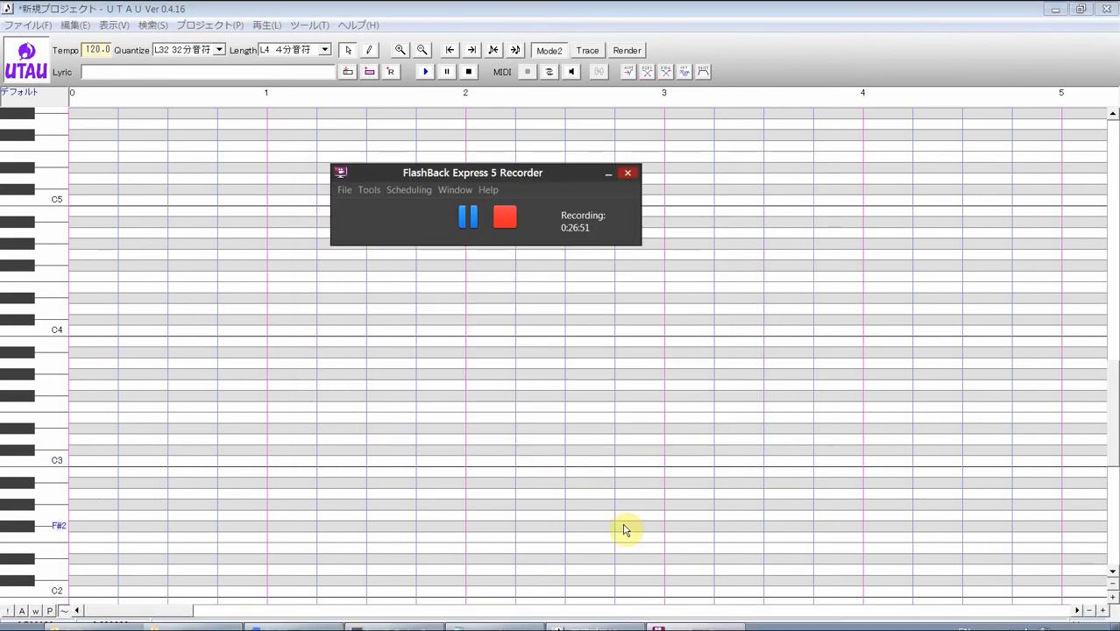